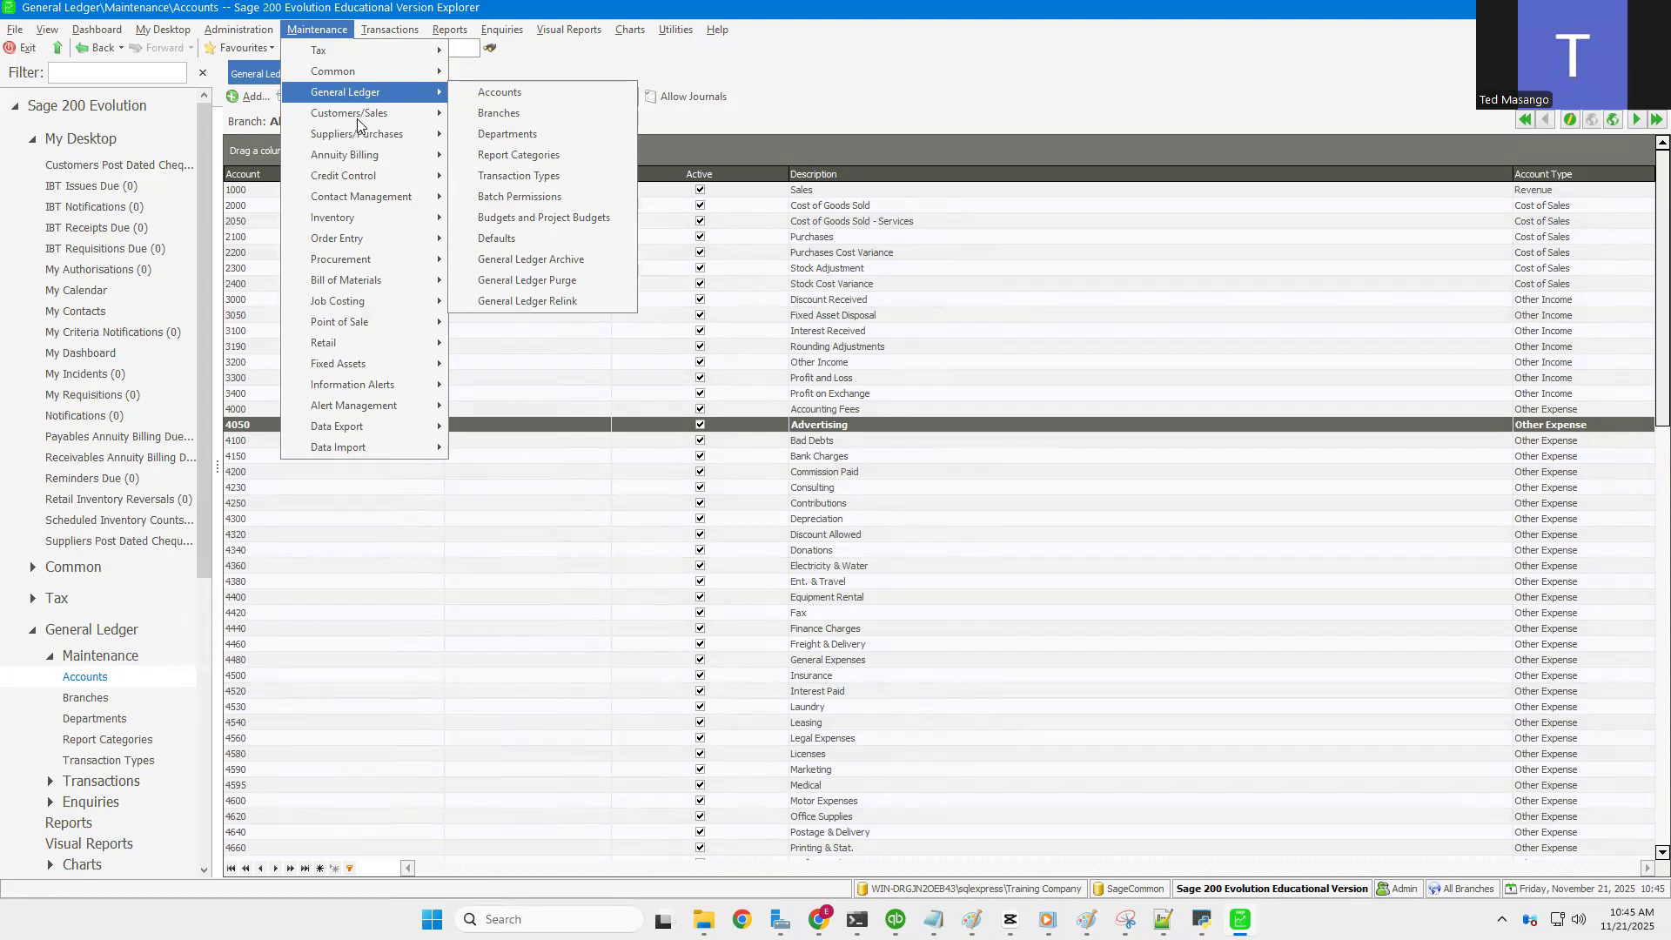
# Step: Display the Customers/Sales submenu under the Maintenance menu
pyautogui.moveTo(357, 122)
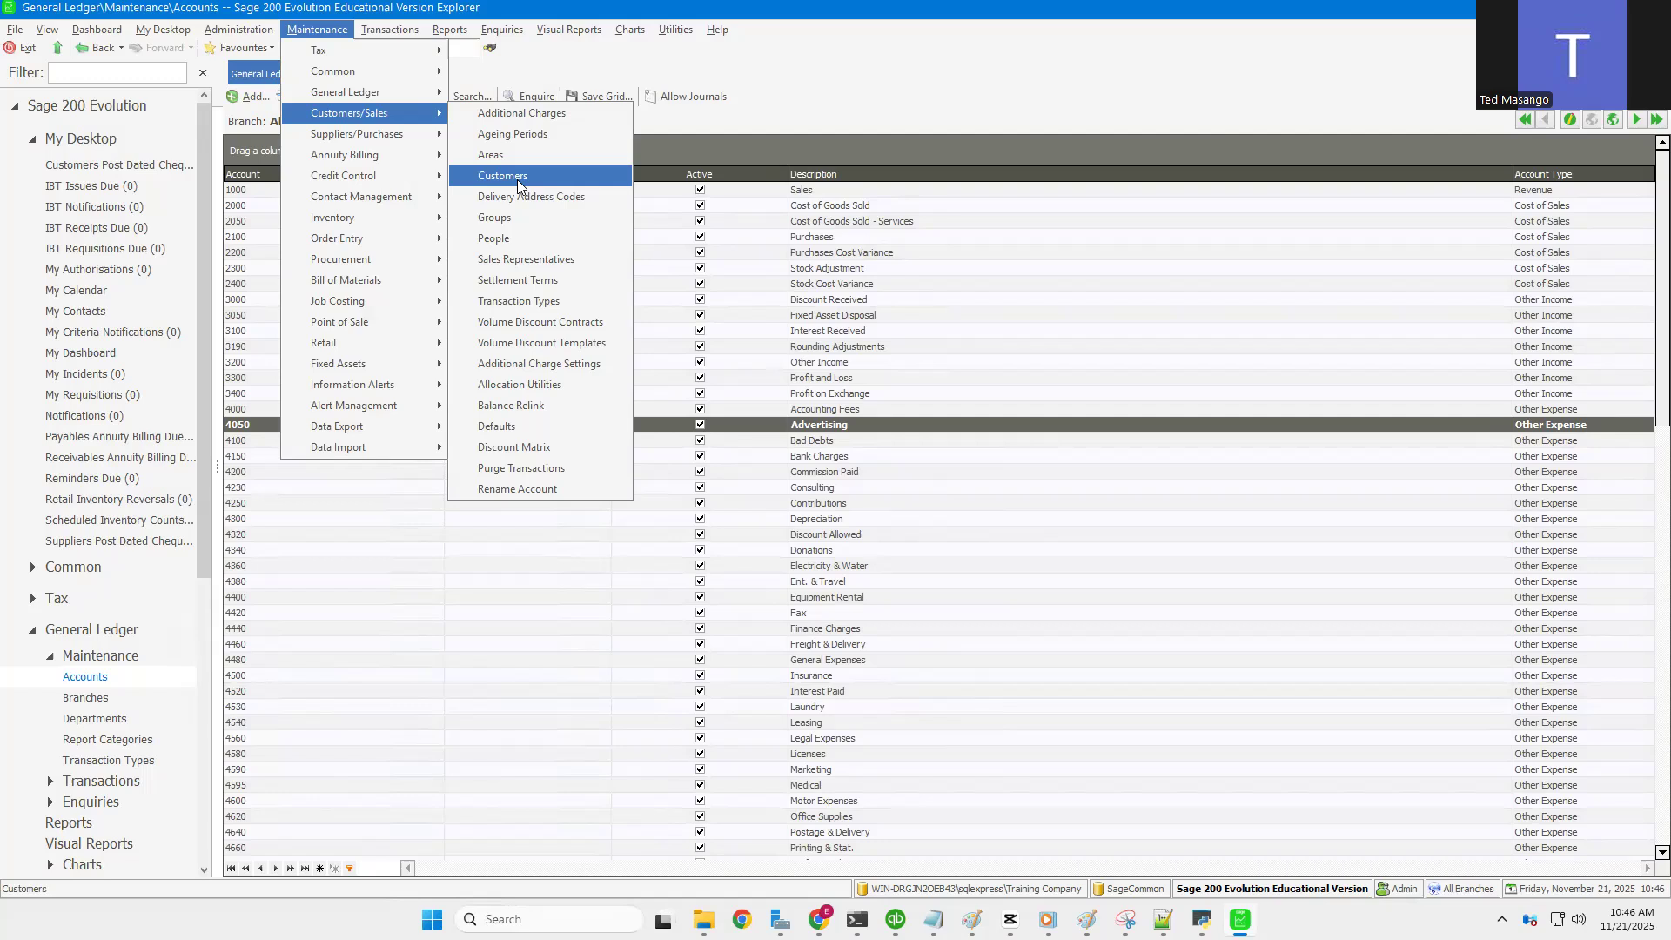
# Step: Go to Customers/Sales Additional Charges, begin a new charge, and view the ledger account list
pyautogui.click(528, 114)
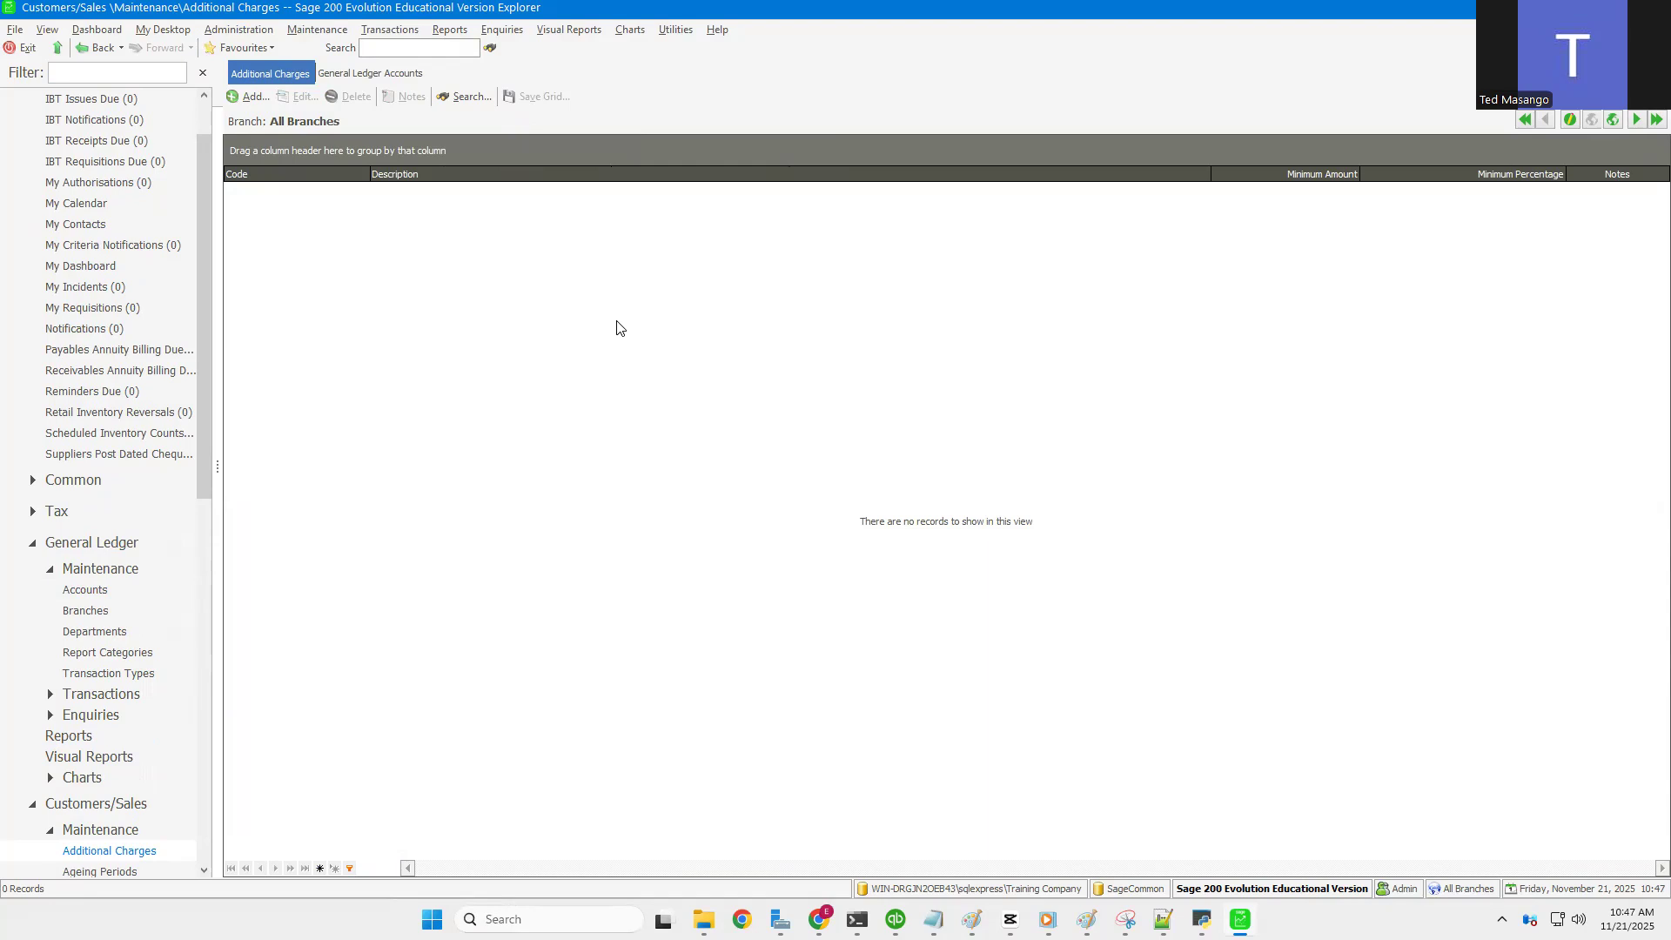
pyautogui.click(246, 97)
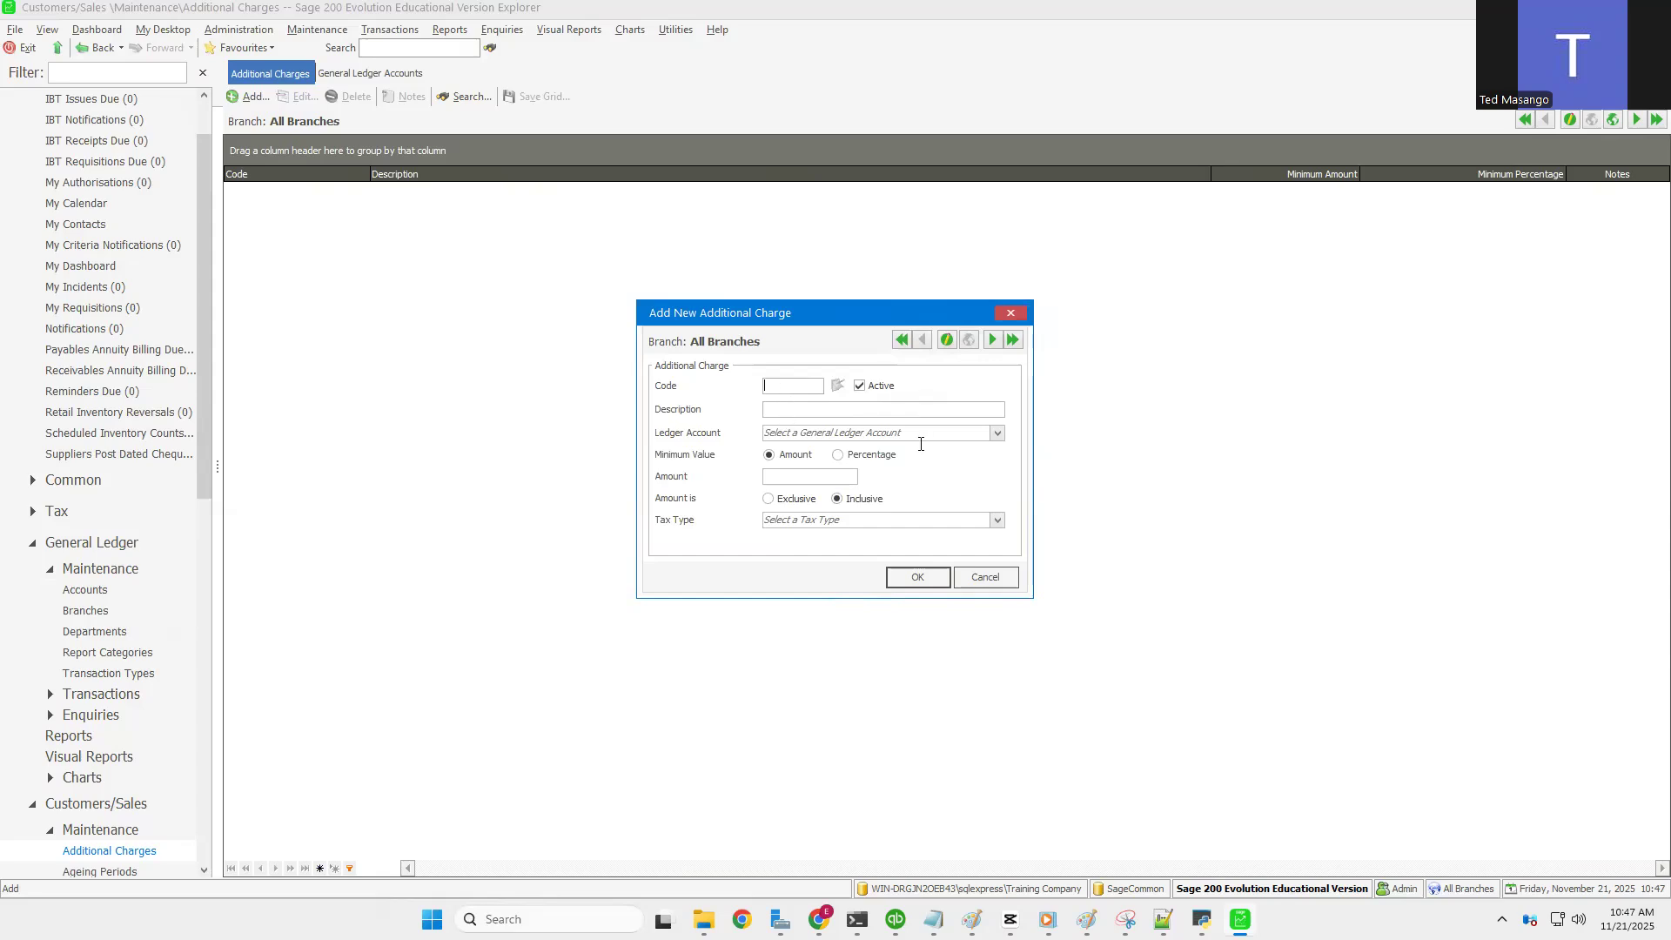
pyautogui.click(995, 435)
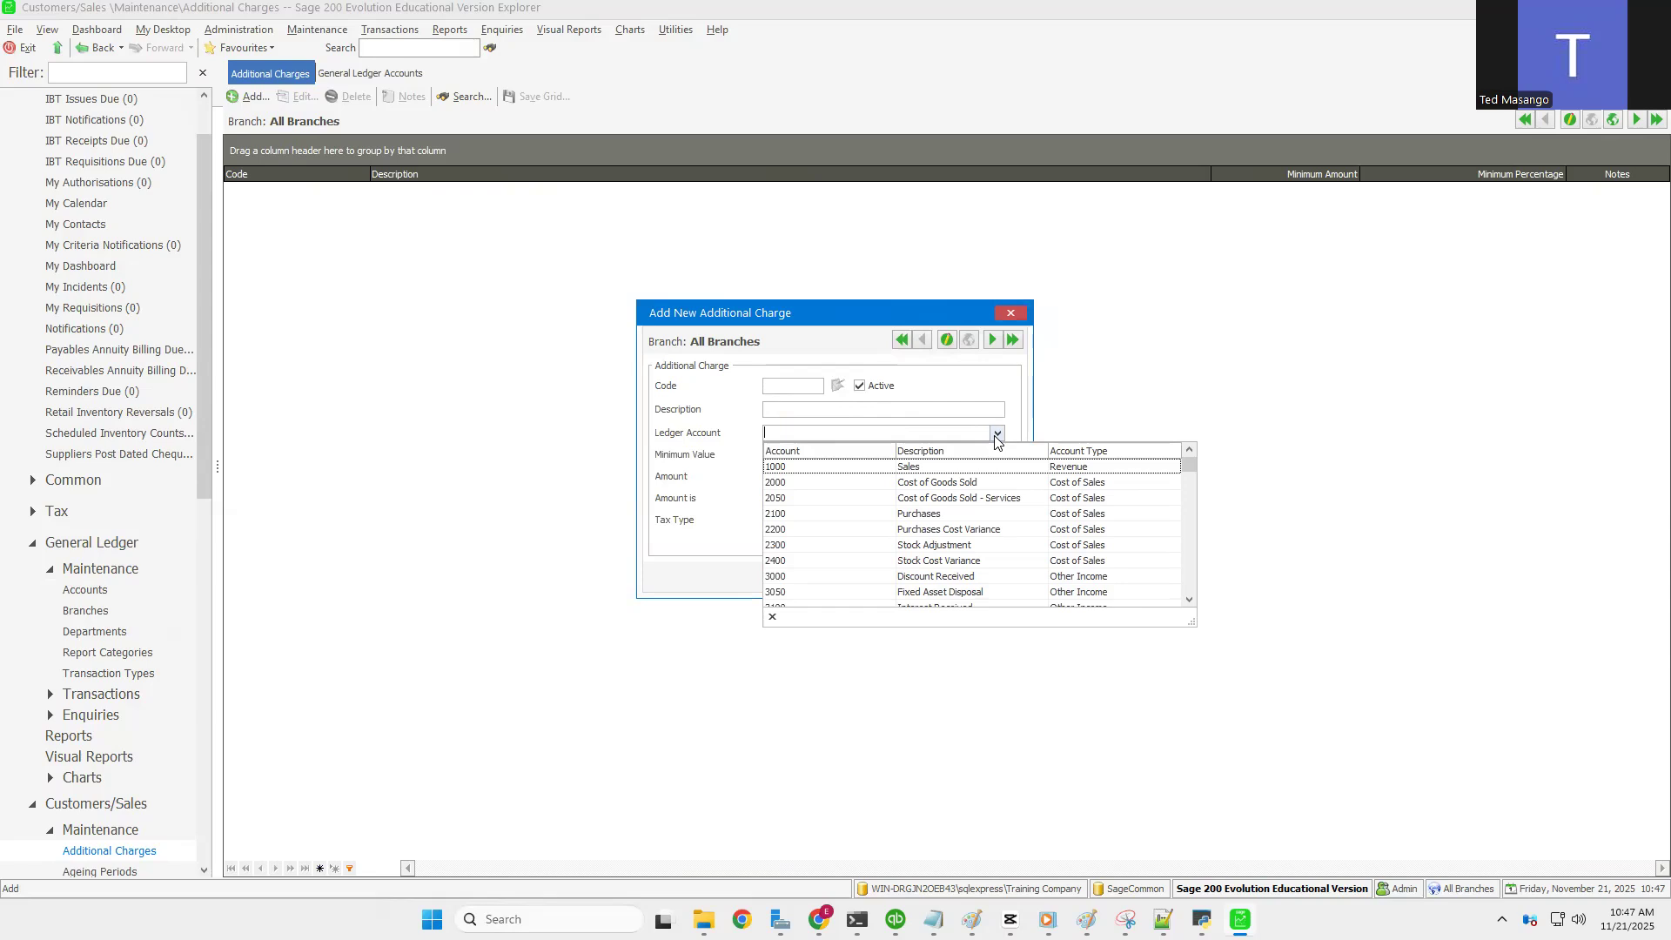
# Step: Browse the Ledger Account list without choosing, and set the minimum value to Percentage
pyautogui.click(796, 385)
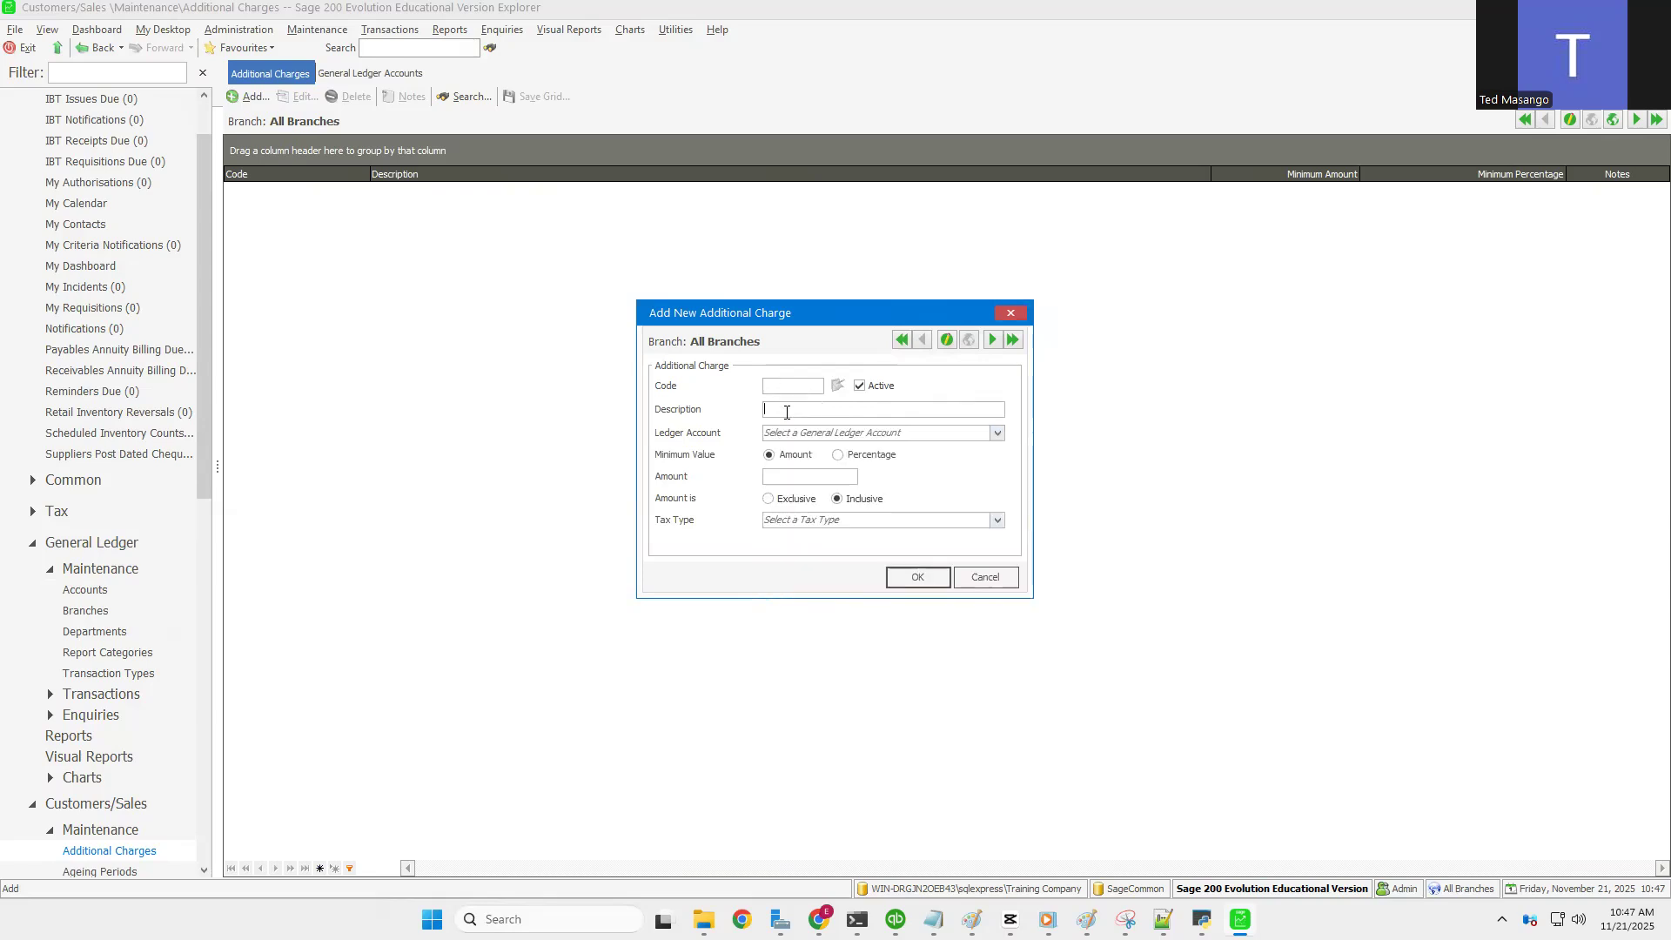
pyautogui.click(997, 434)
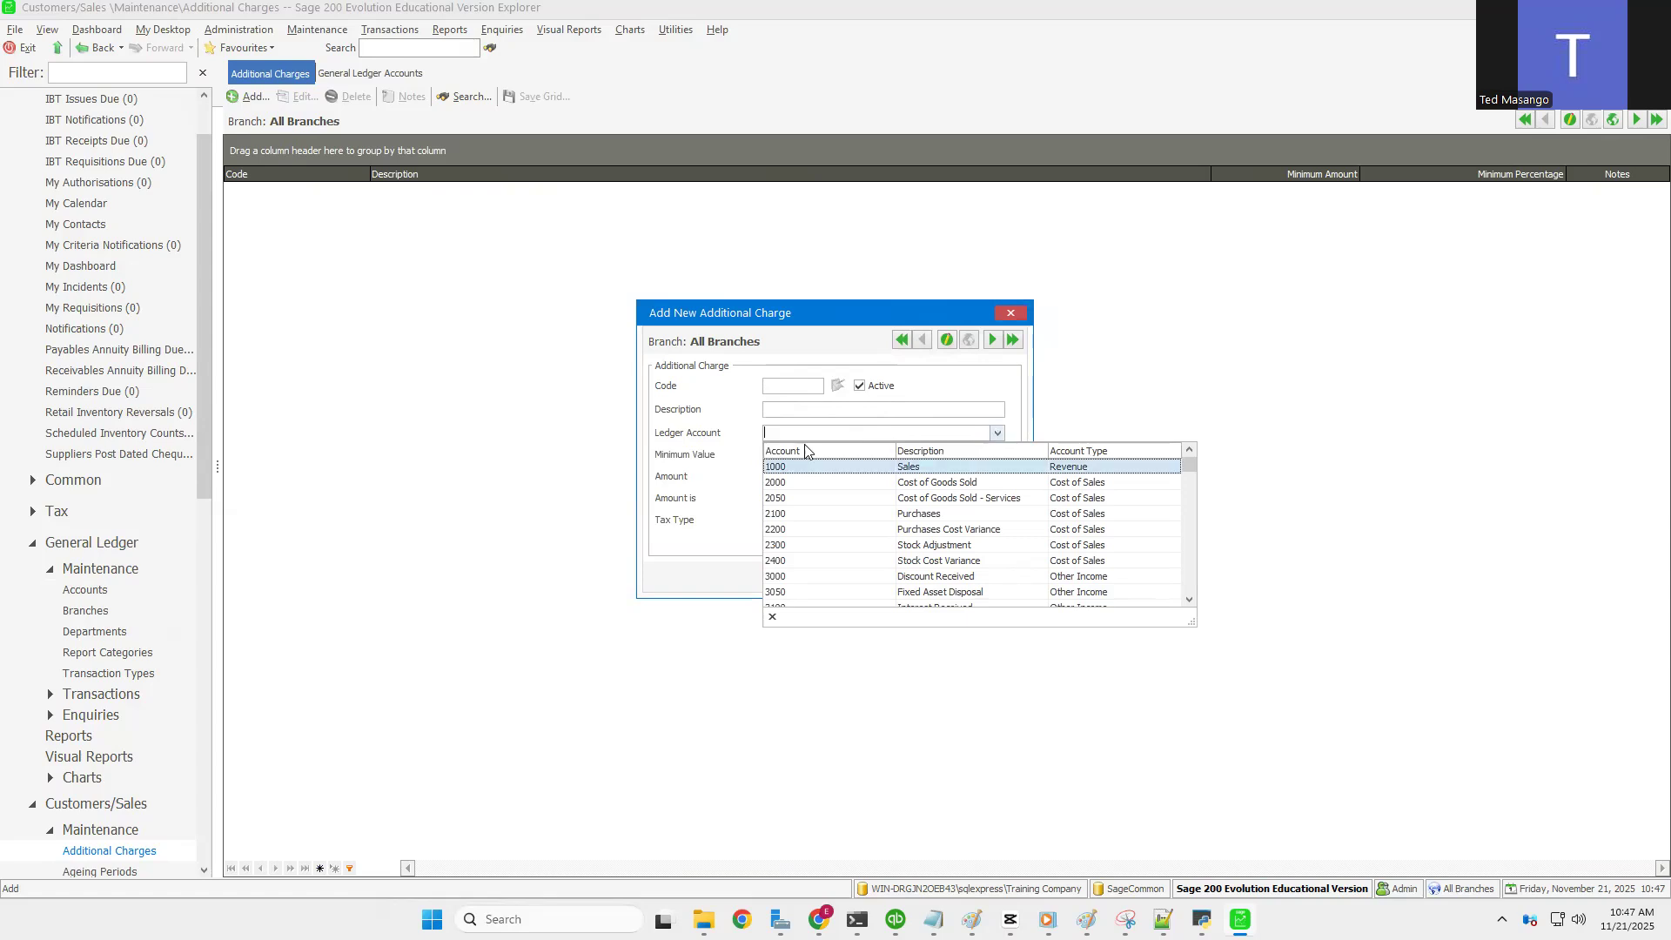
pyautogui.click(741, 475)
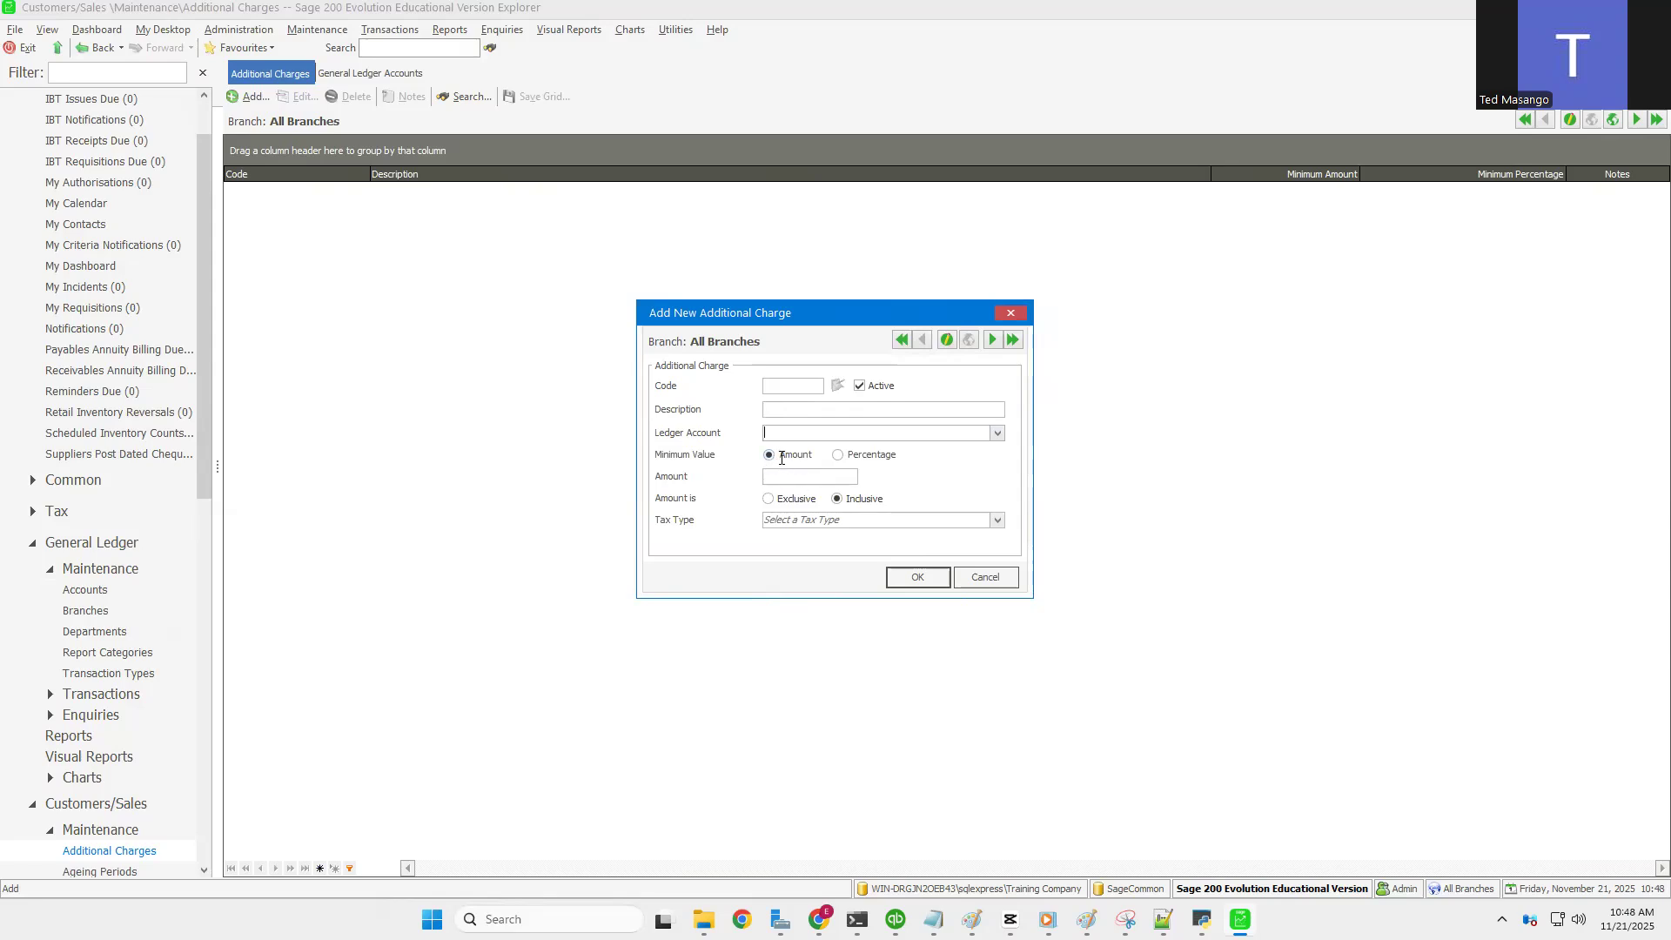
pyautogui.click(784, 479)
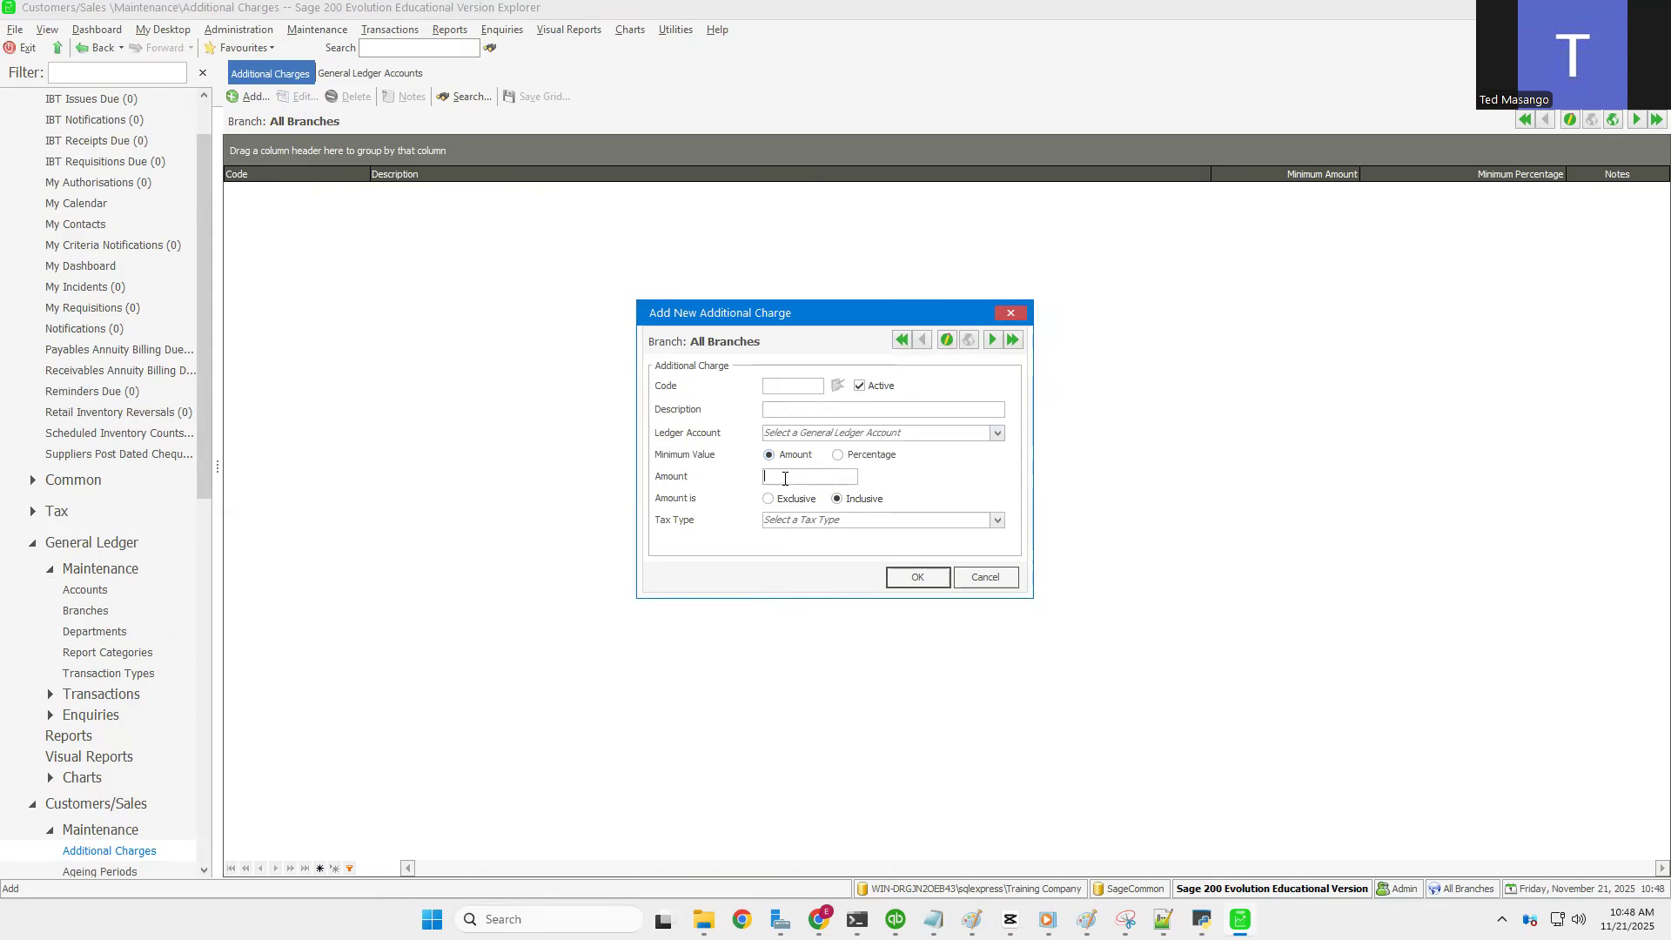
pyautogui.click(838, 456)
# Step: Review the available tax types, then cancel the new additional charge without saving
pyautogui.click(997, 522)
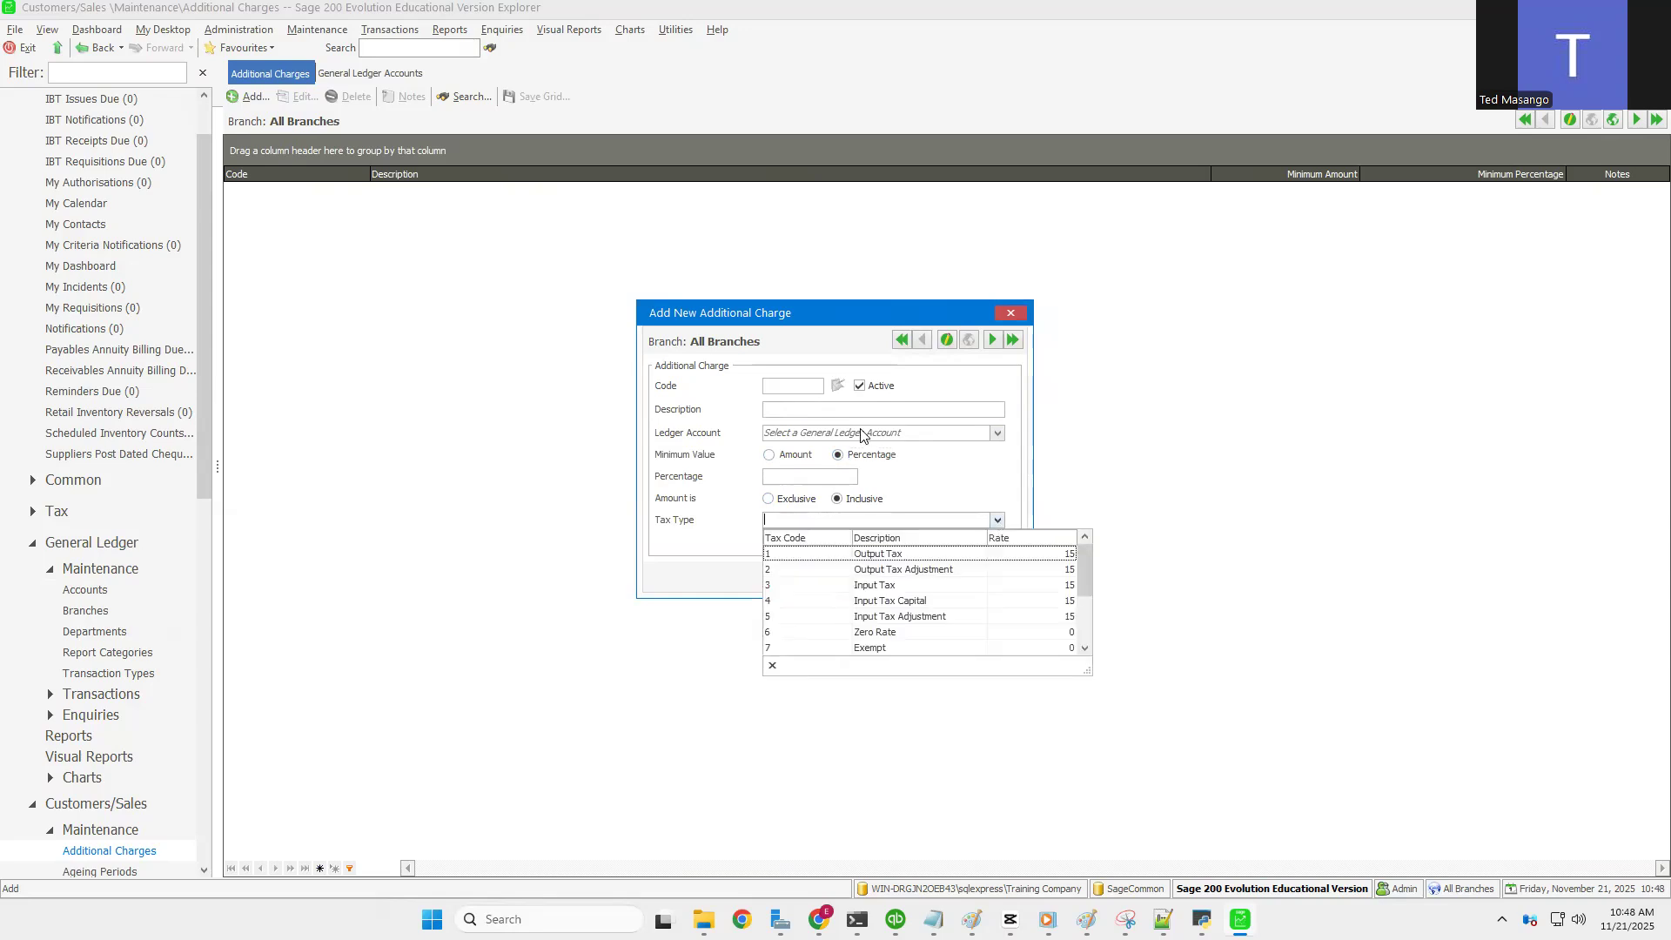
pyautogui.click(774, 347)
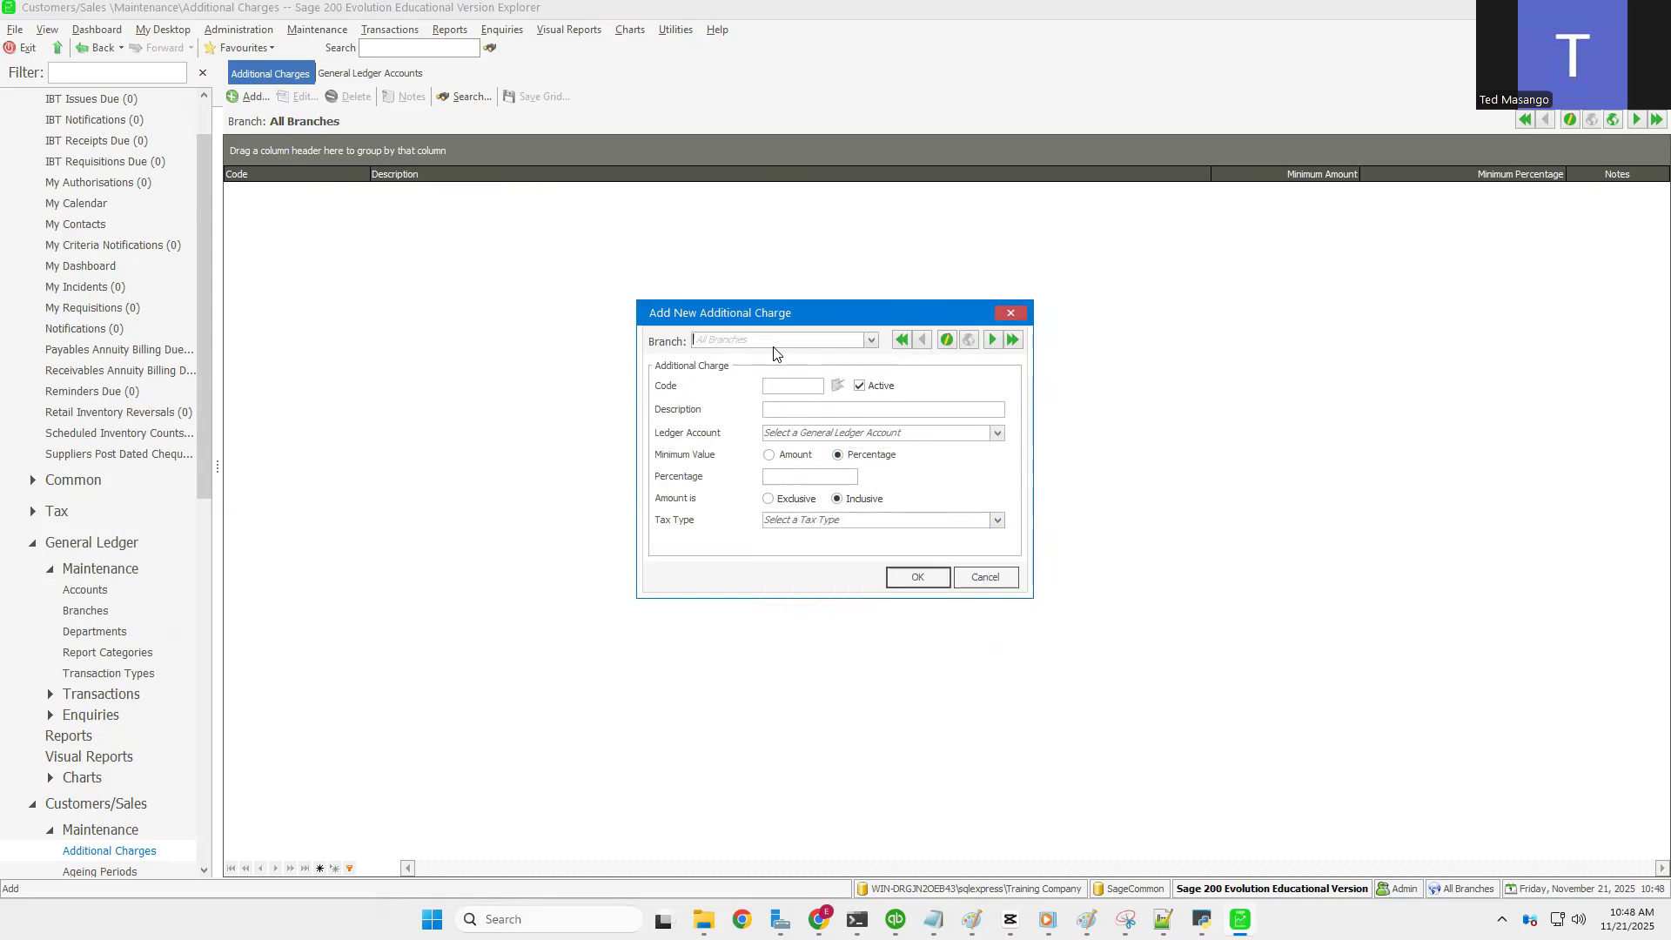
pyautogui.click(986, 579)
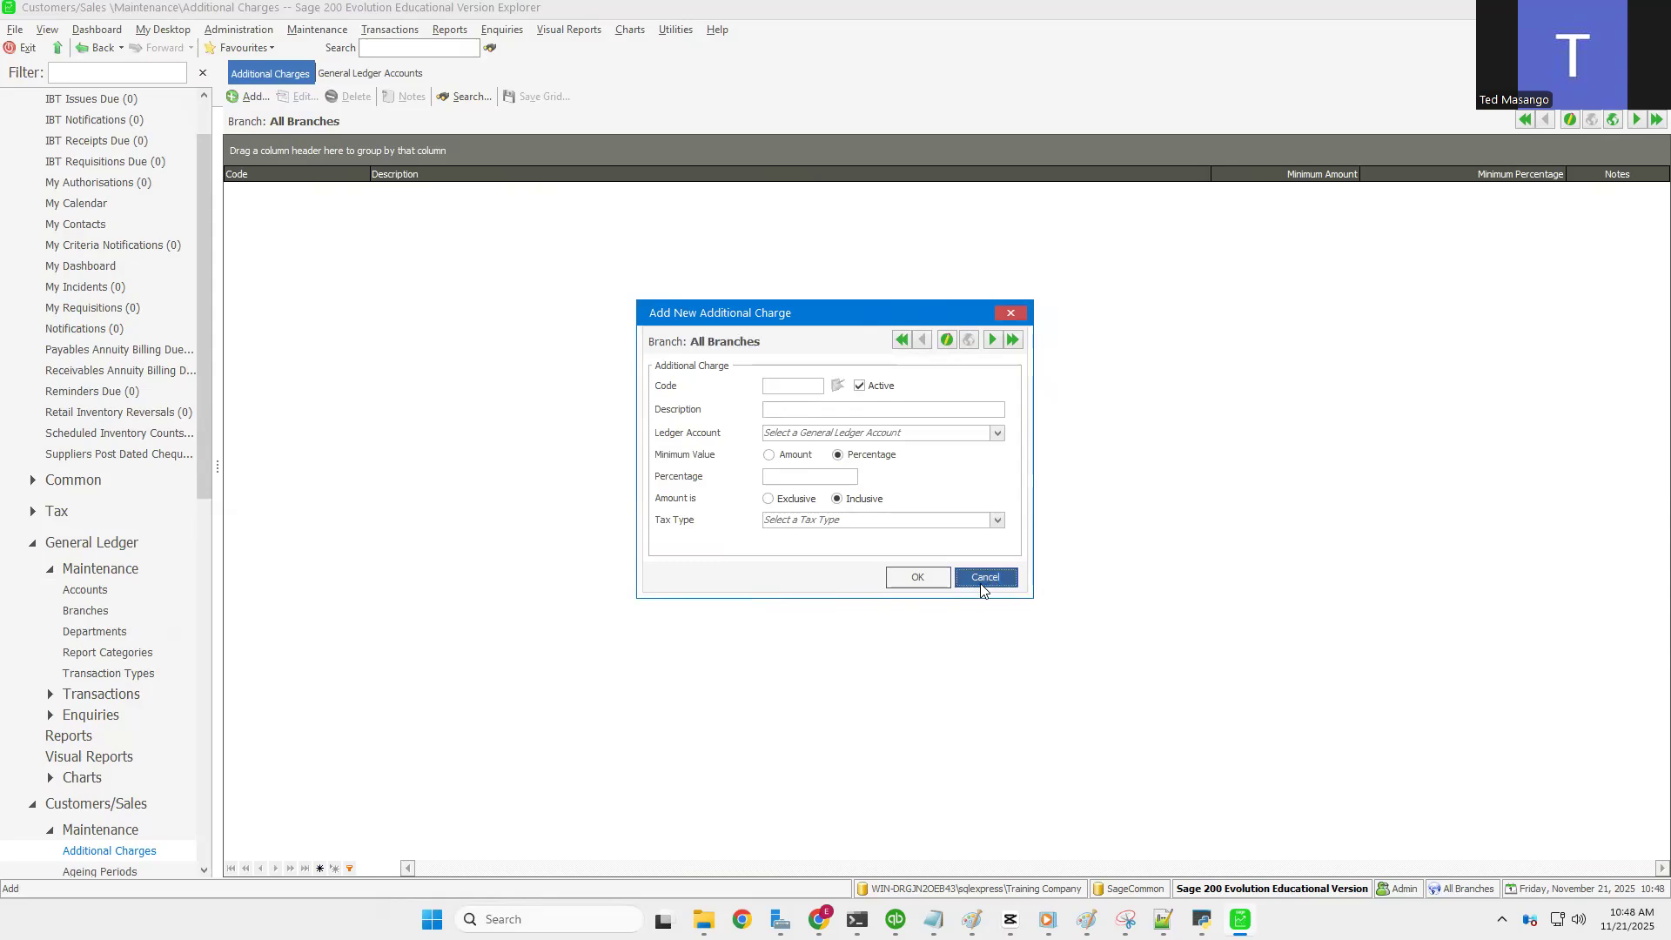
pyautogui.click(323, 33)
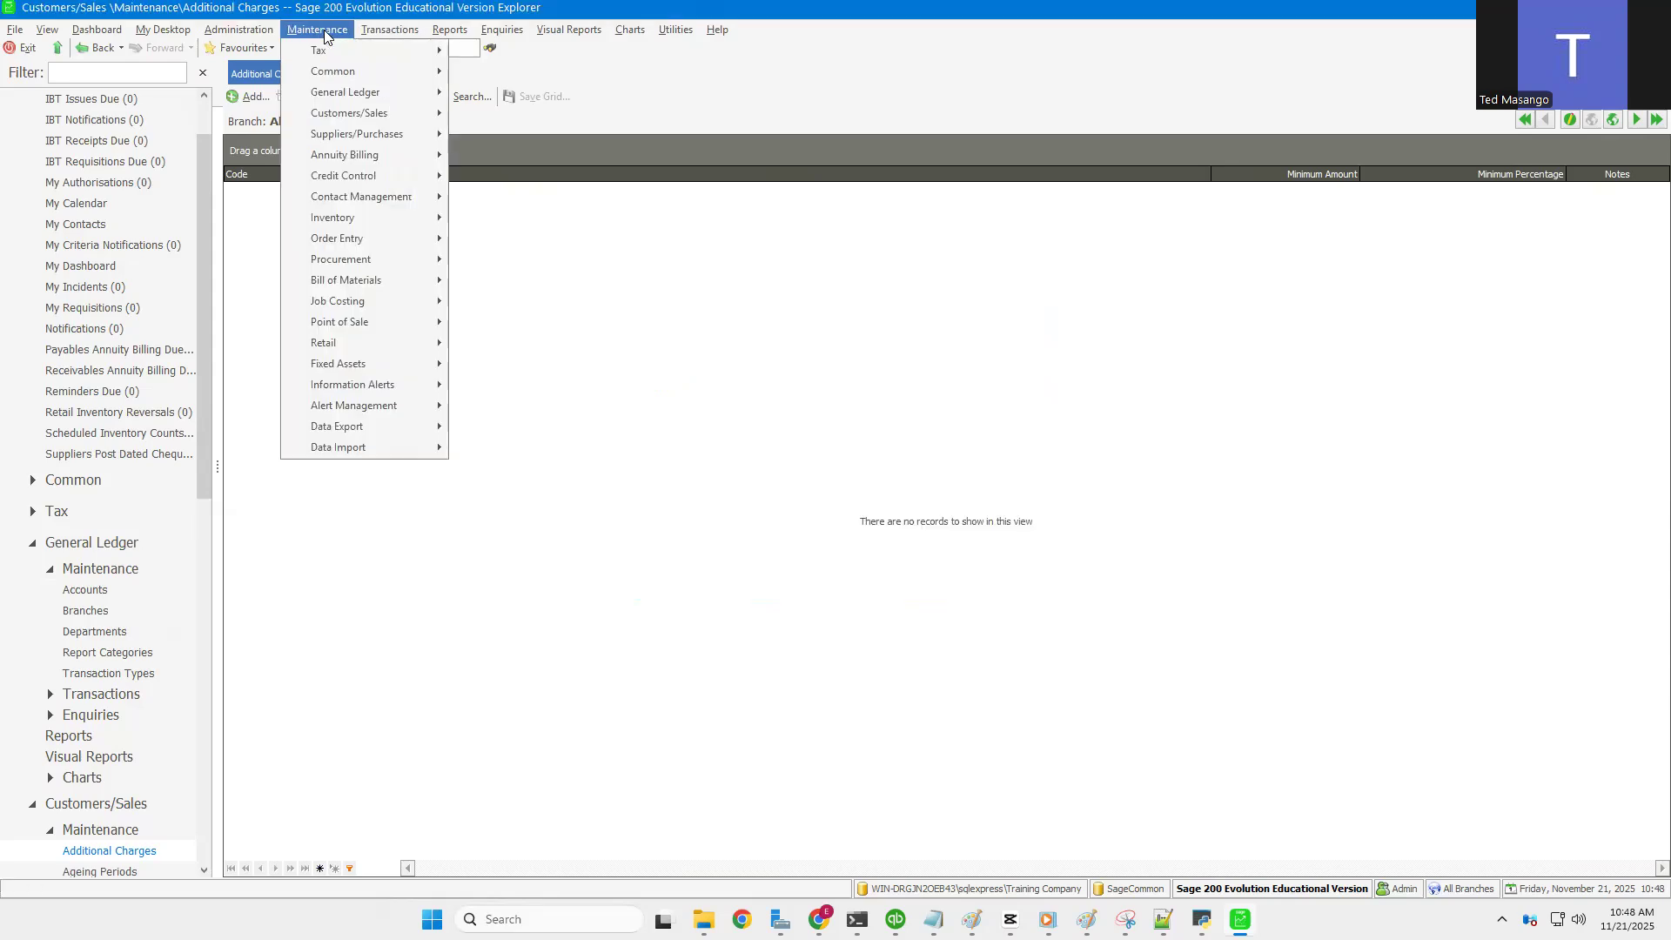
# Step: Open Customers/Sales Ageing Periods, showing MNTH-INV, and begin a new ageing period
pyautogui.moveTo(356, 115)
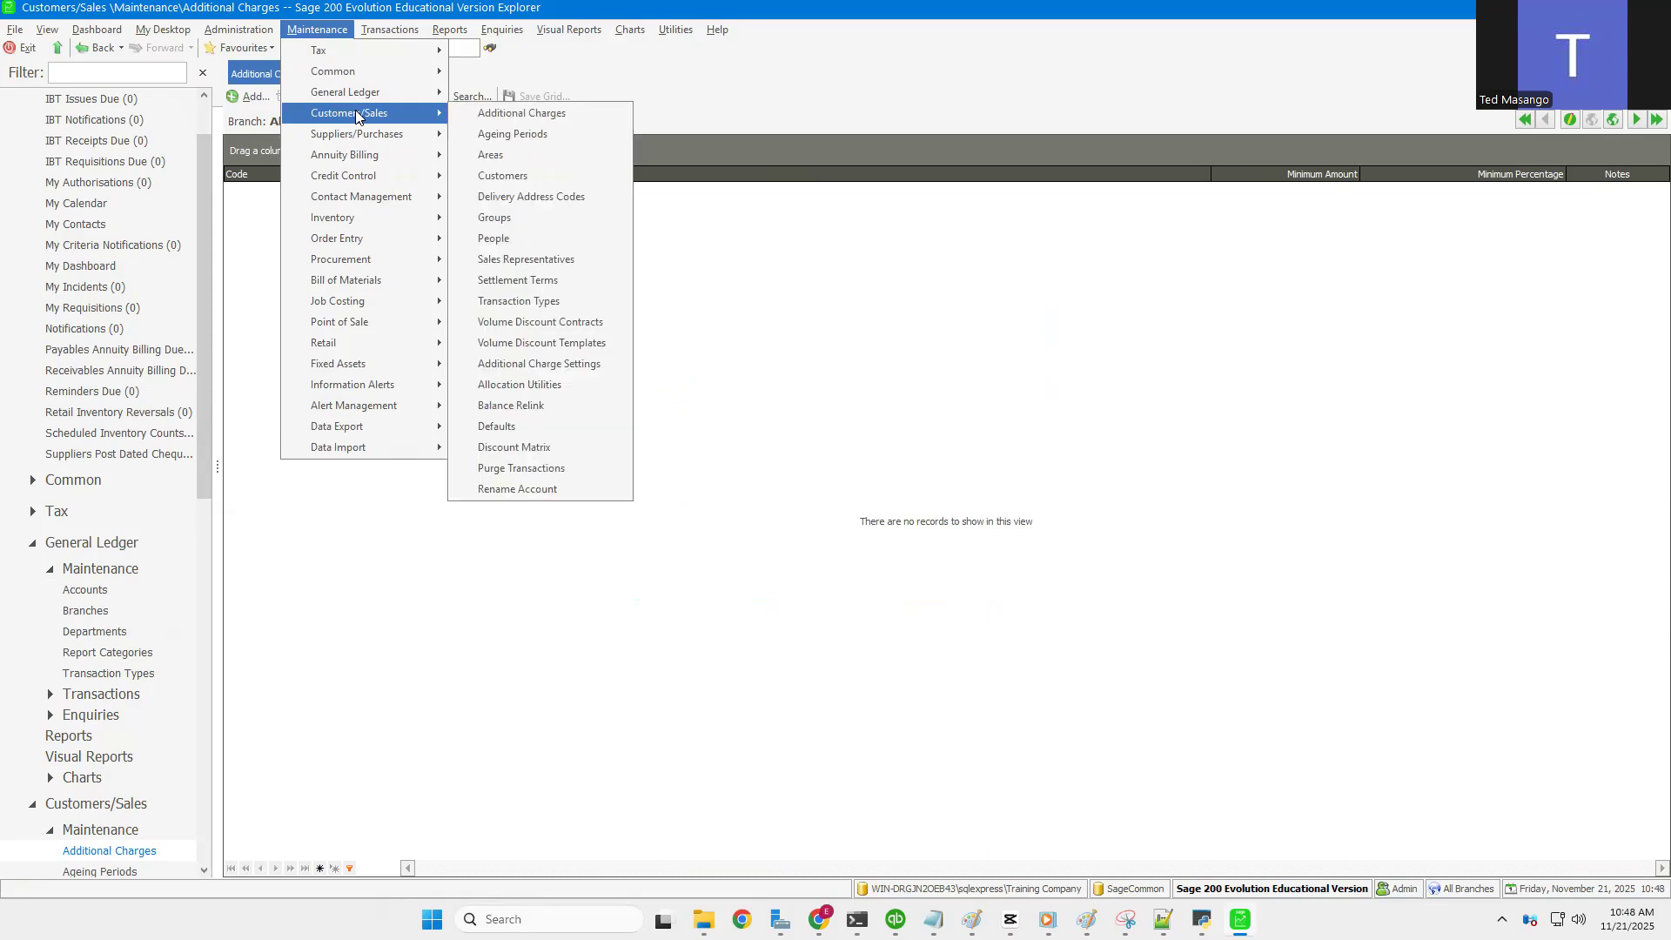
pyautogui.click(504, 136)
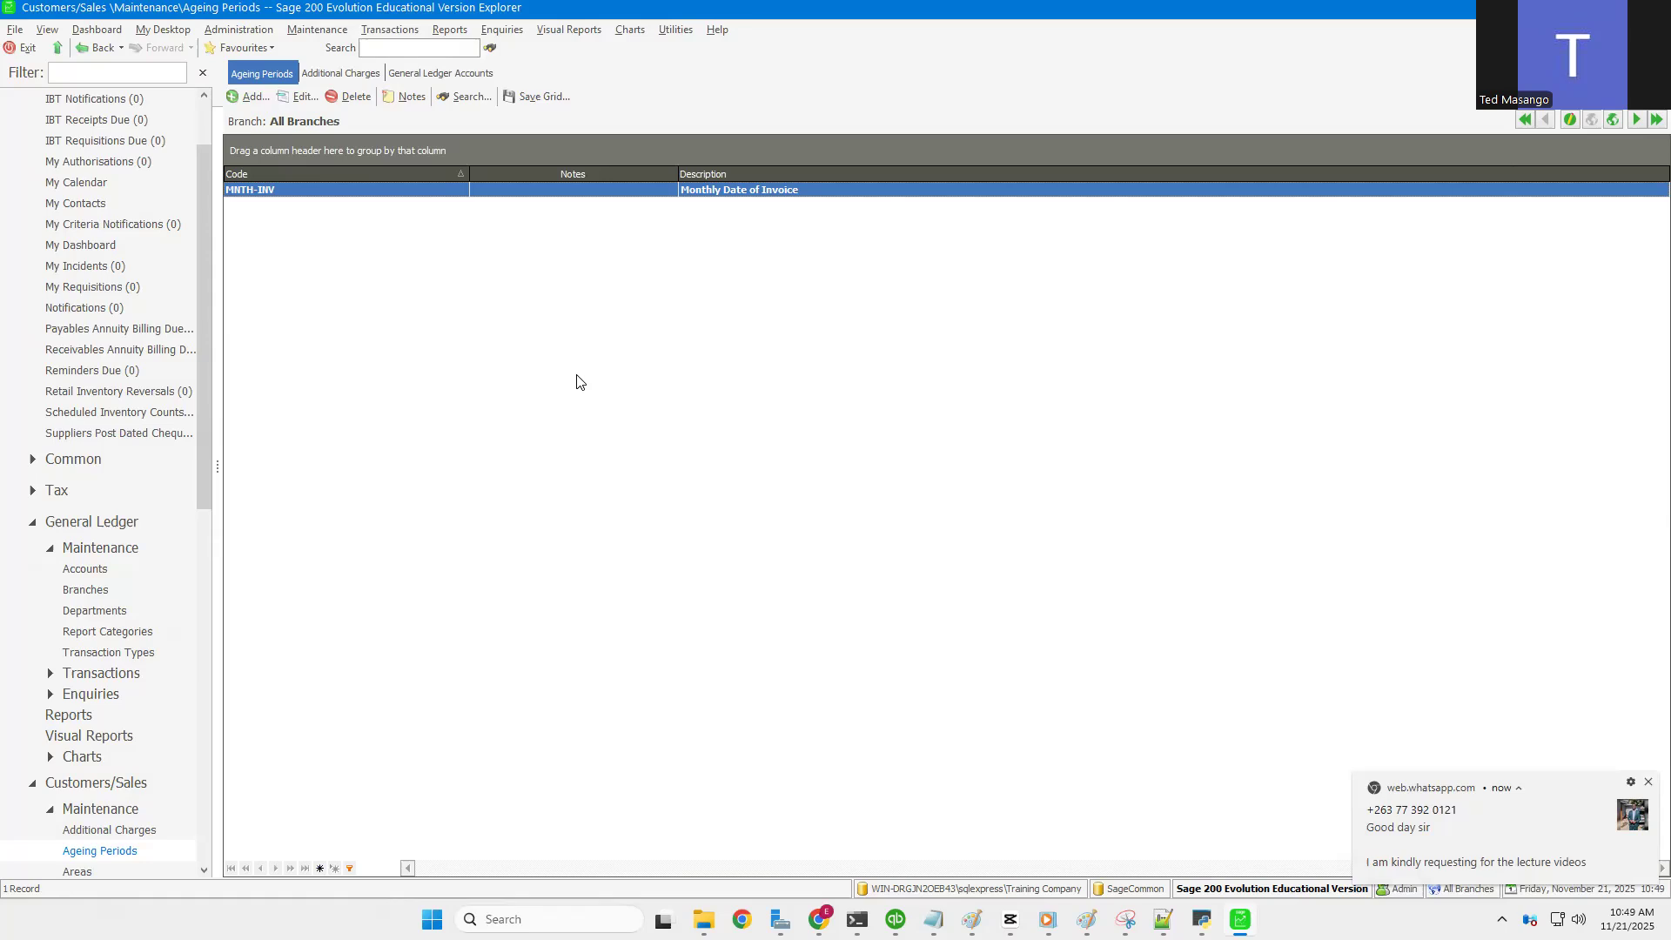
pyautogui.click(252, 96)
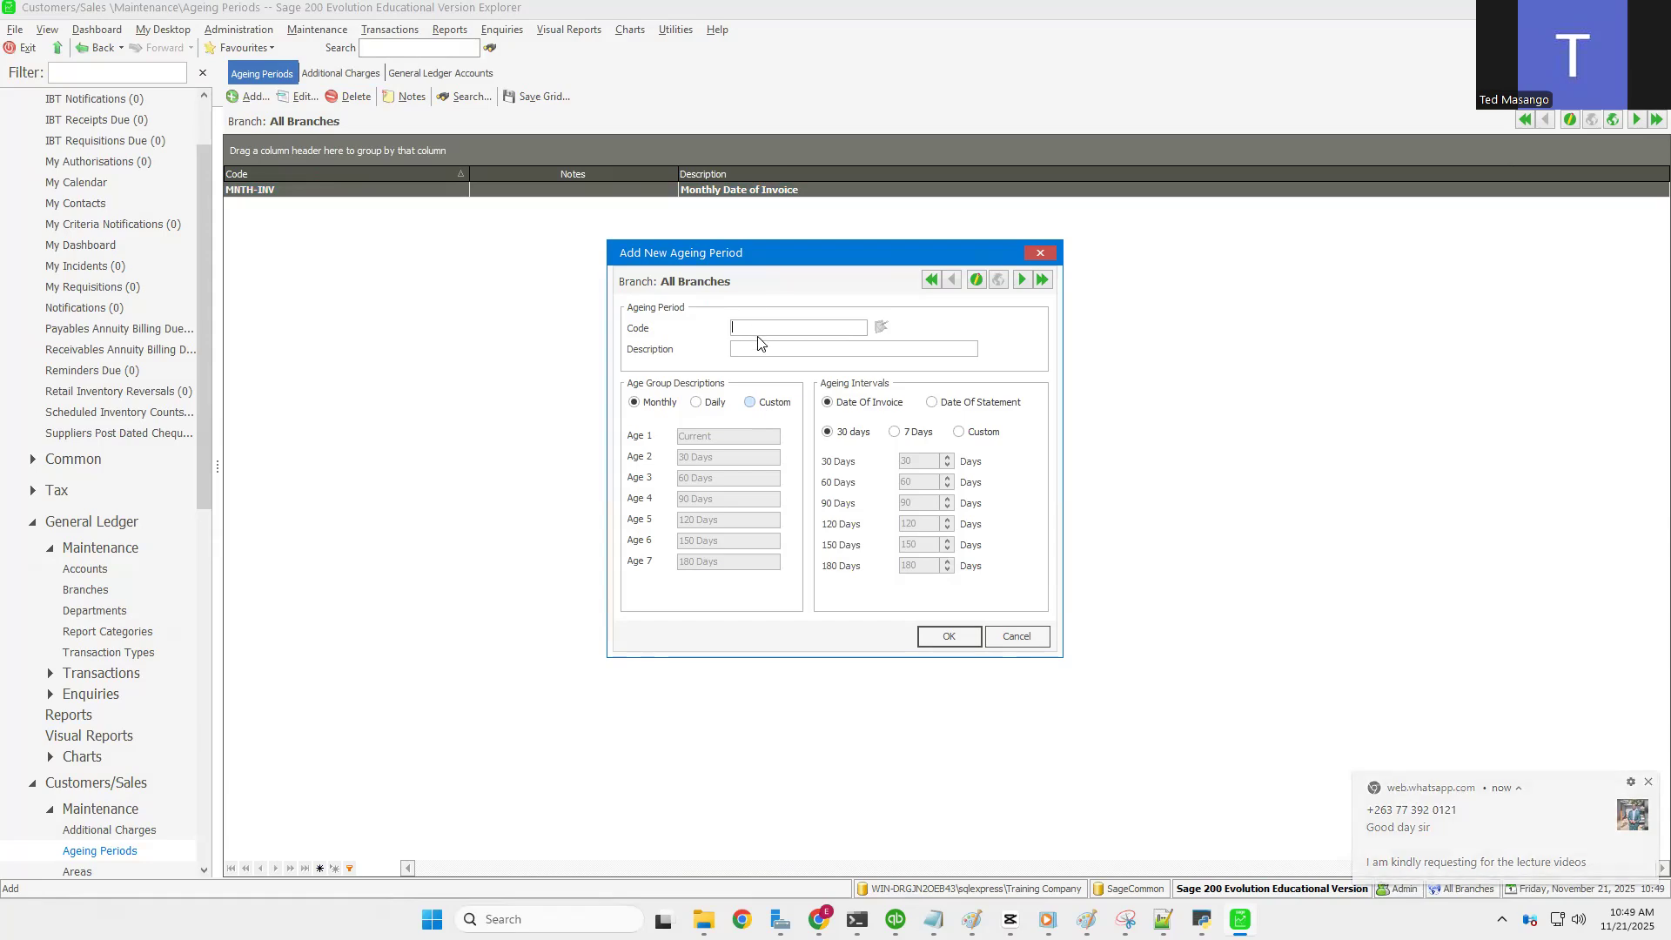
# Step: Save ageing period '7 DAYS' as both code and description, with Daily age groups
pyautogui.write('7 DAYS')
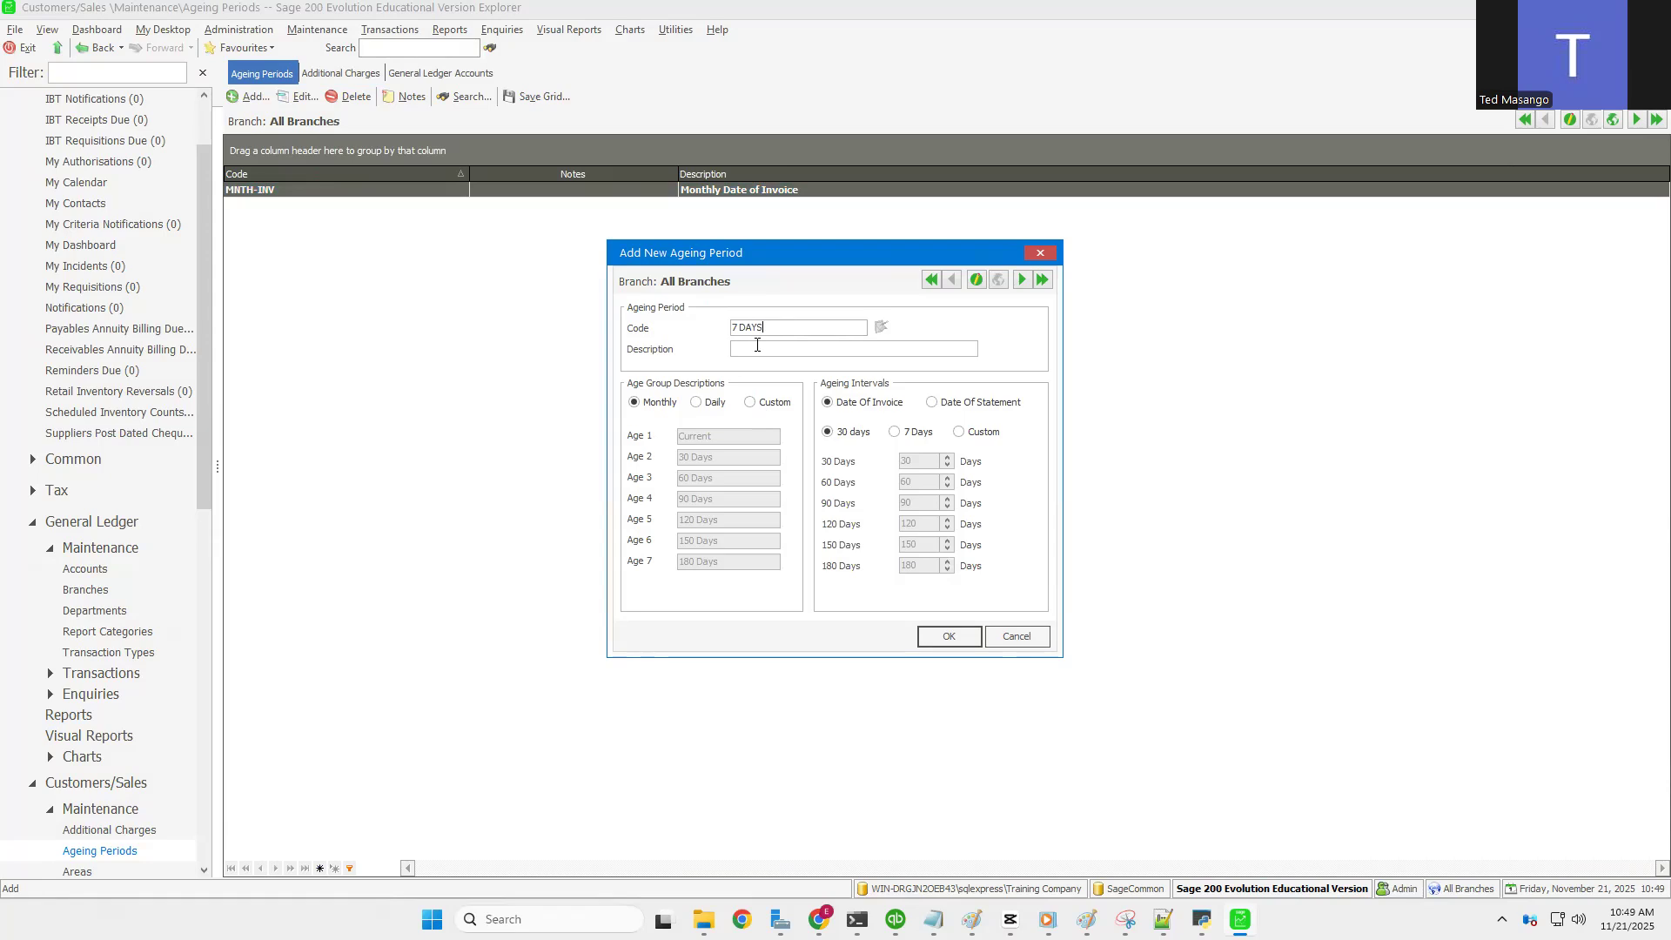
pyautogui.moveTo(770, 328); pyautogui.dragTo(655, 329)
pyautogui.hotkey('ctrl', 'c')
pyautogui.click(750, 346)
pyautogui.hotkey('ctrl', 'v')
pyautogui.click(700, 403)
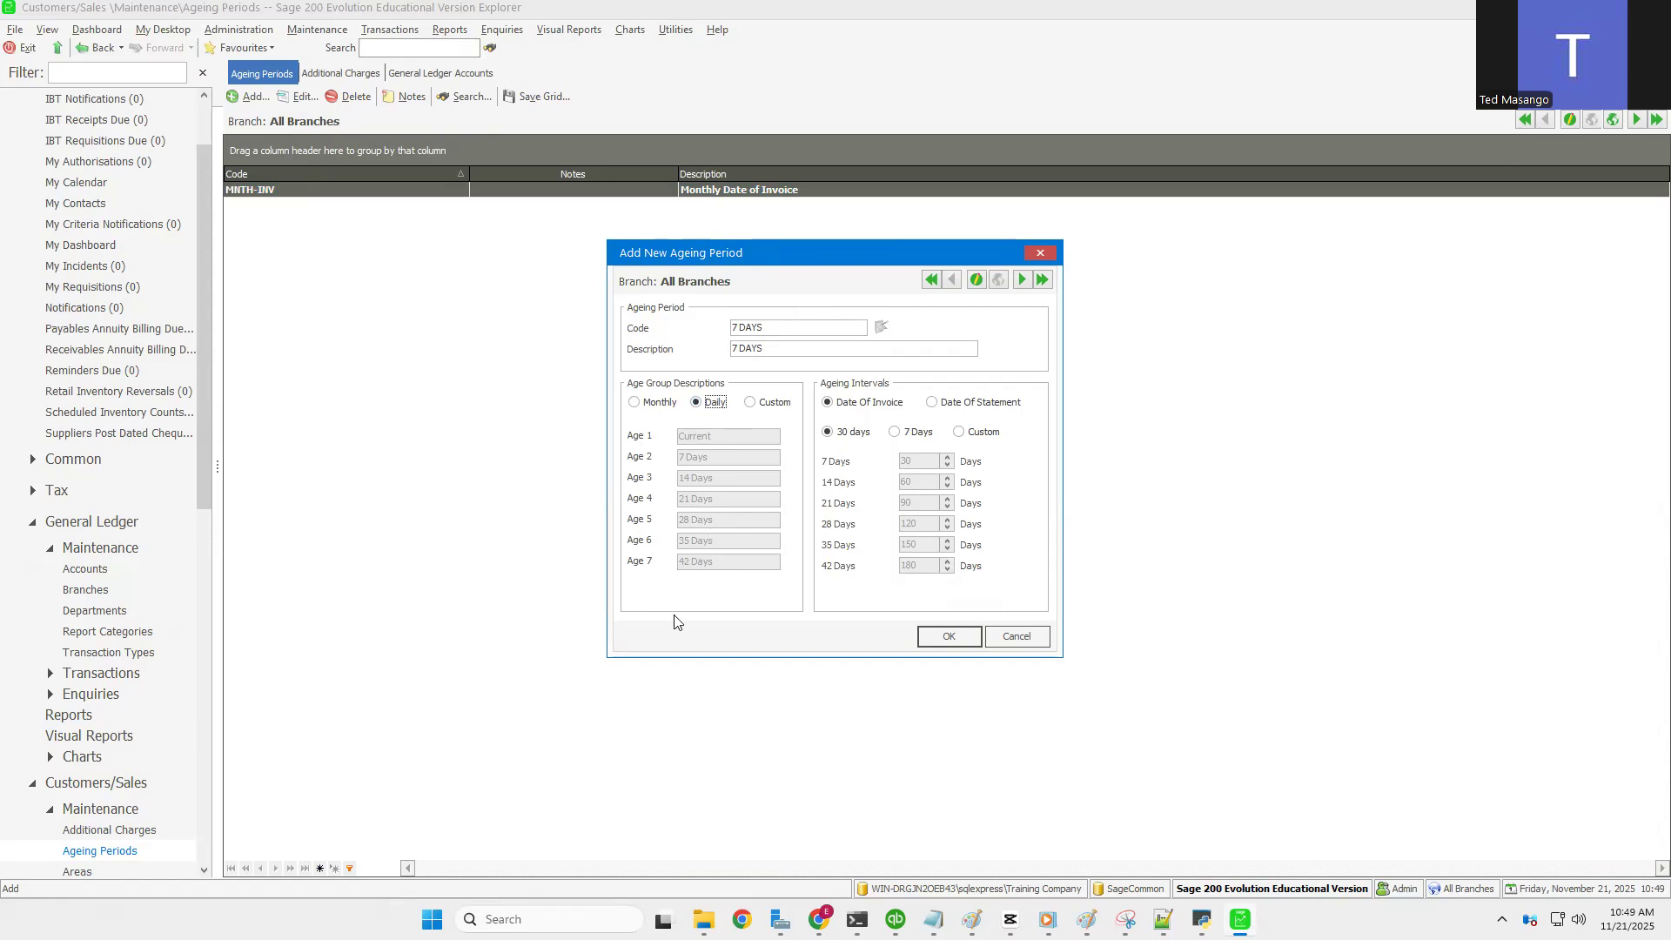
pyautogui.click(956, 636)
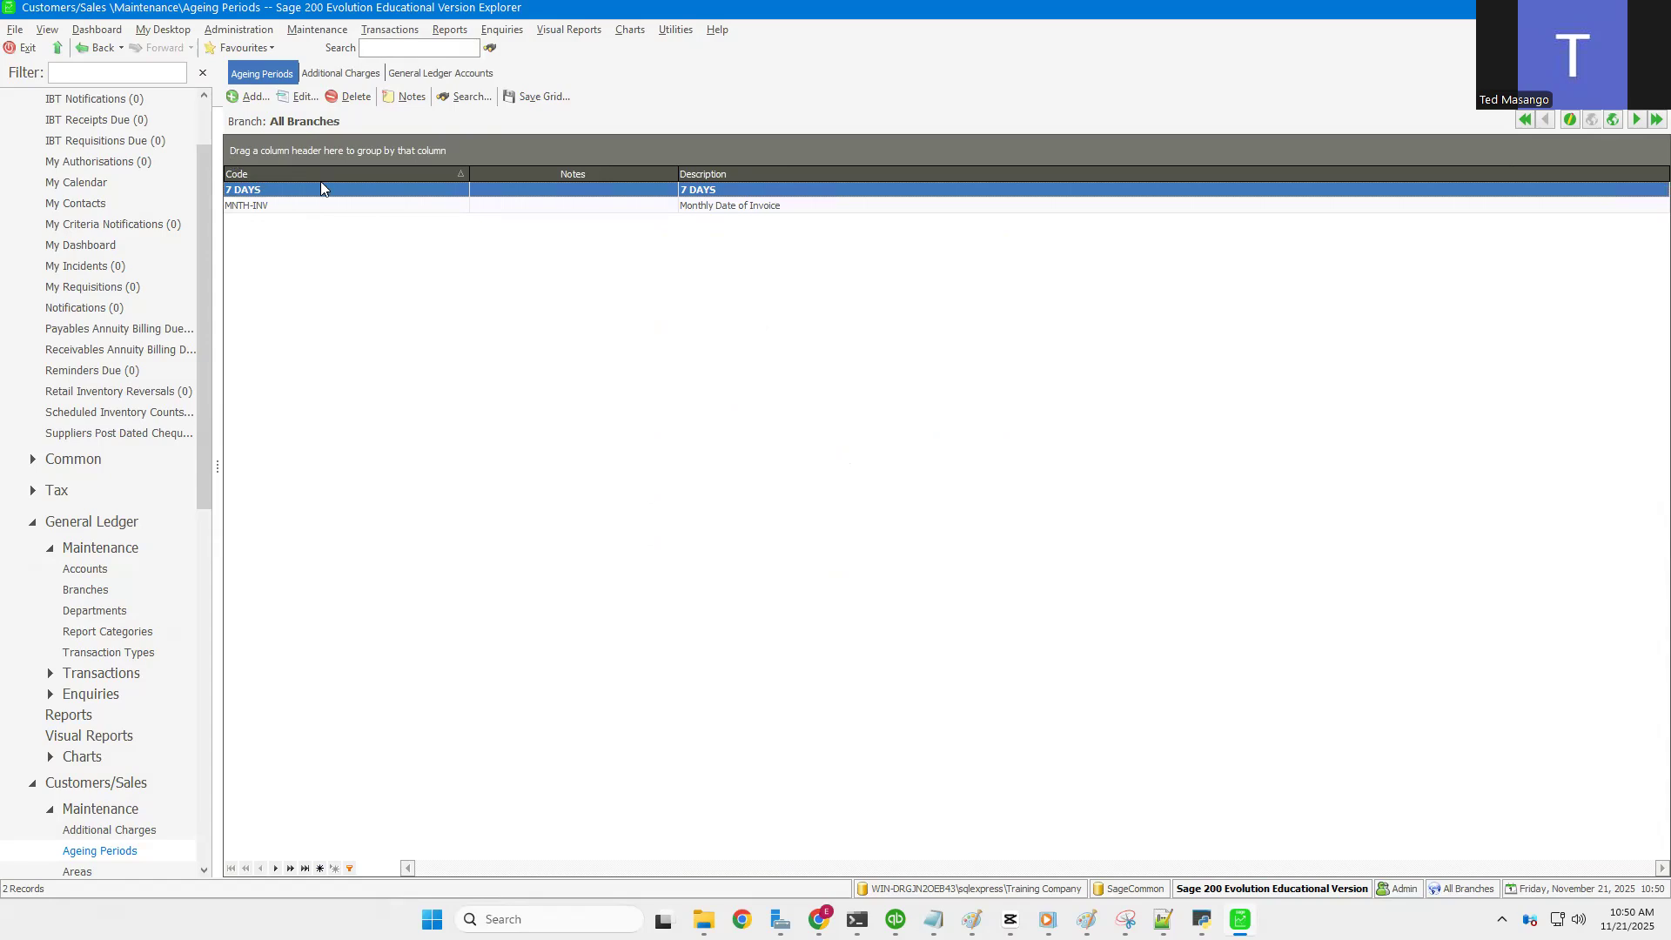
pyautogui.click(330, 34)
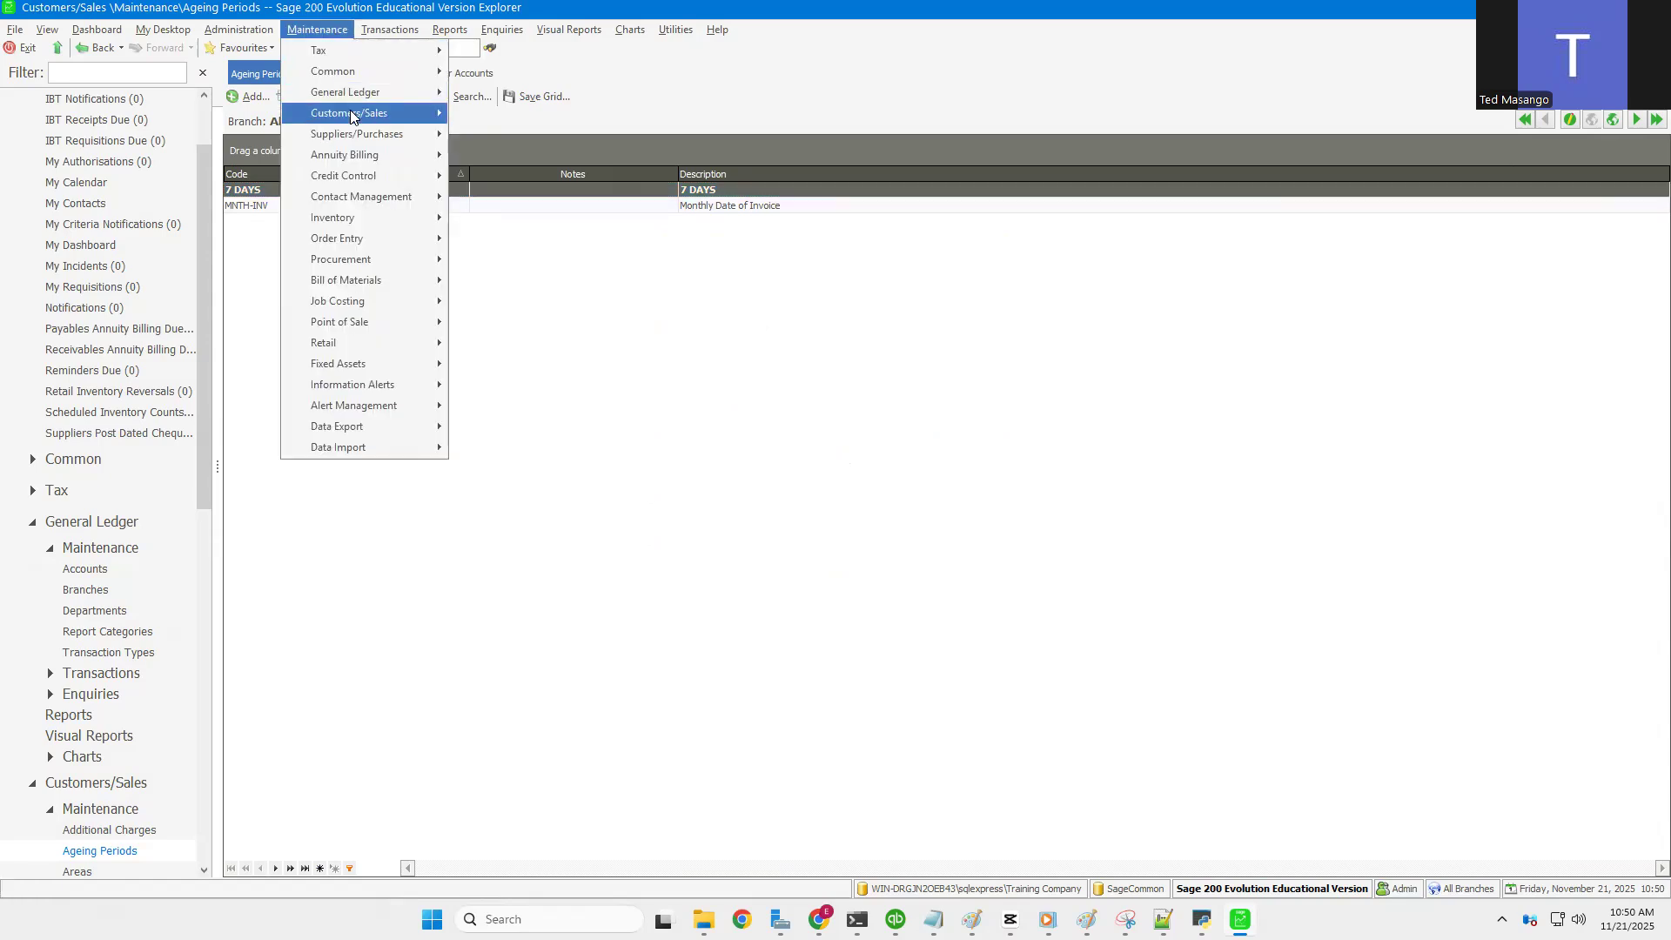
# Step: Open the Customers/Sales Areas list and bring up a blank new-area form
pyautogui.moveTo(351, 116)
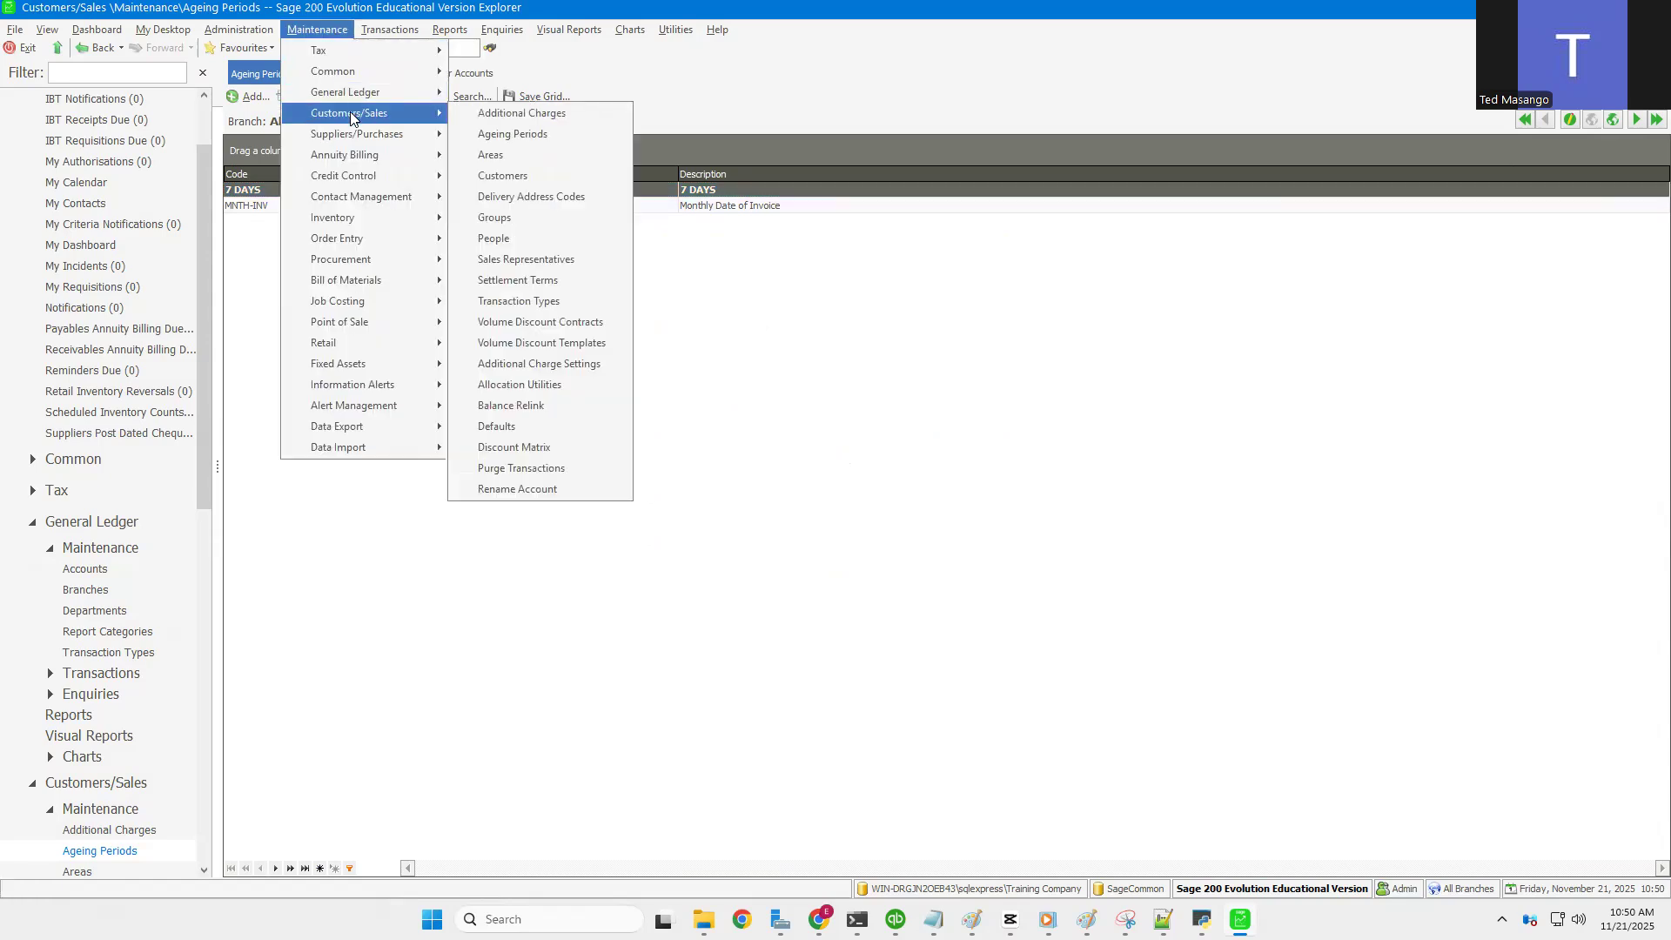
pyautogui.click(503, 162)
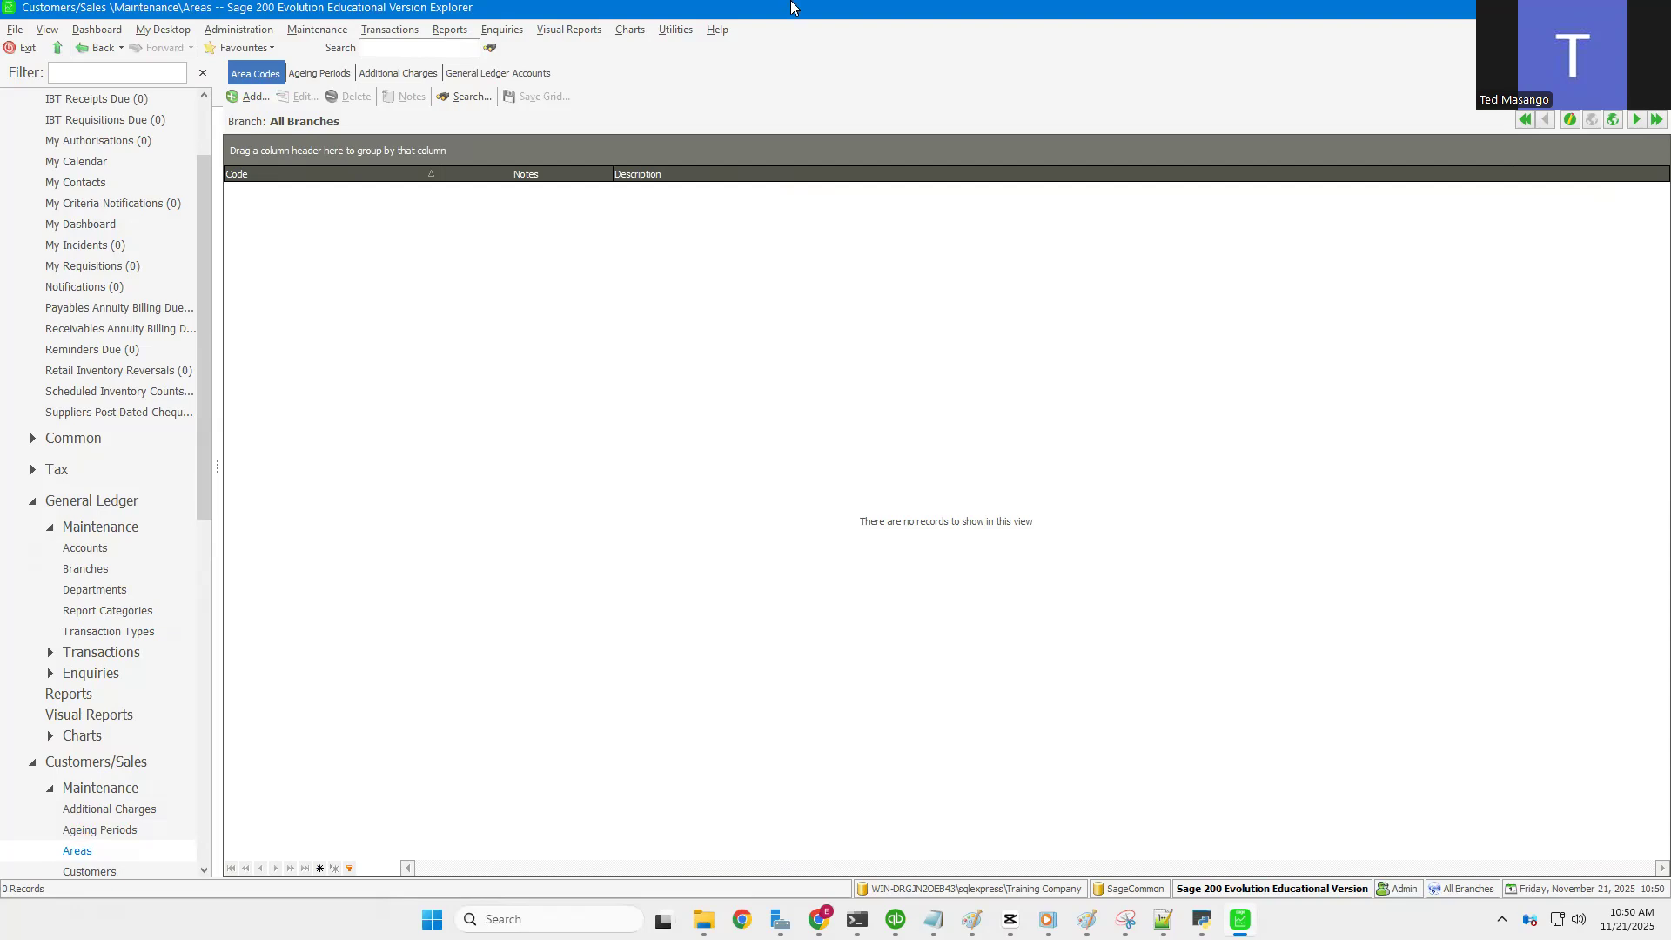
pyautogui.click(237, 98)
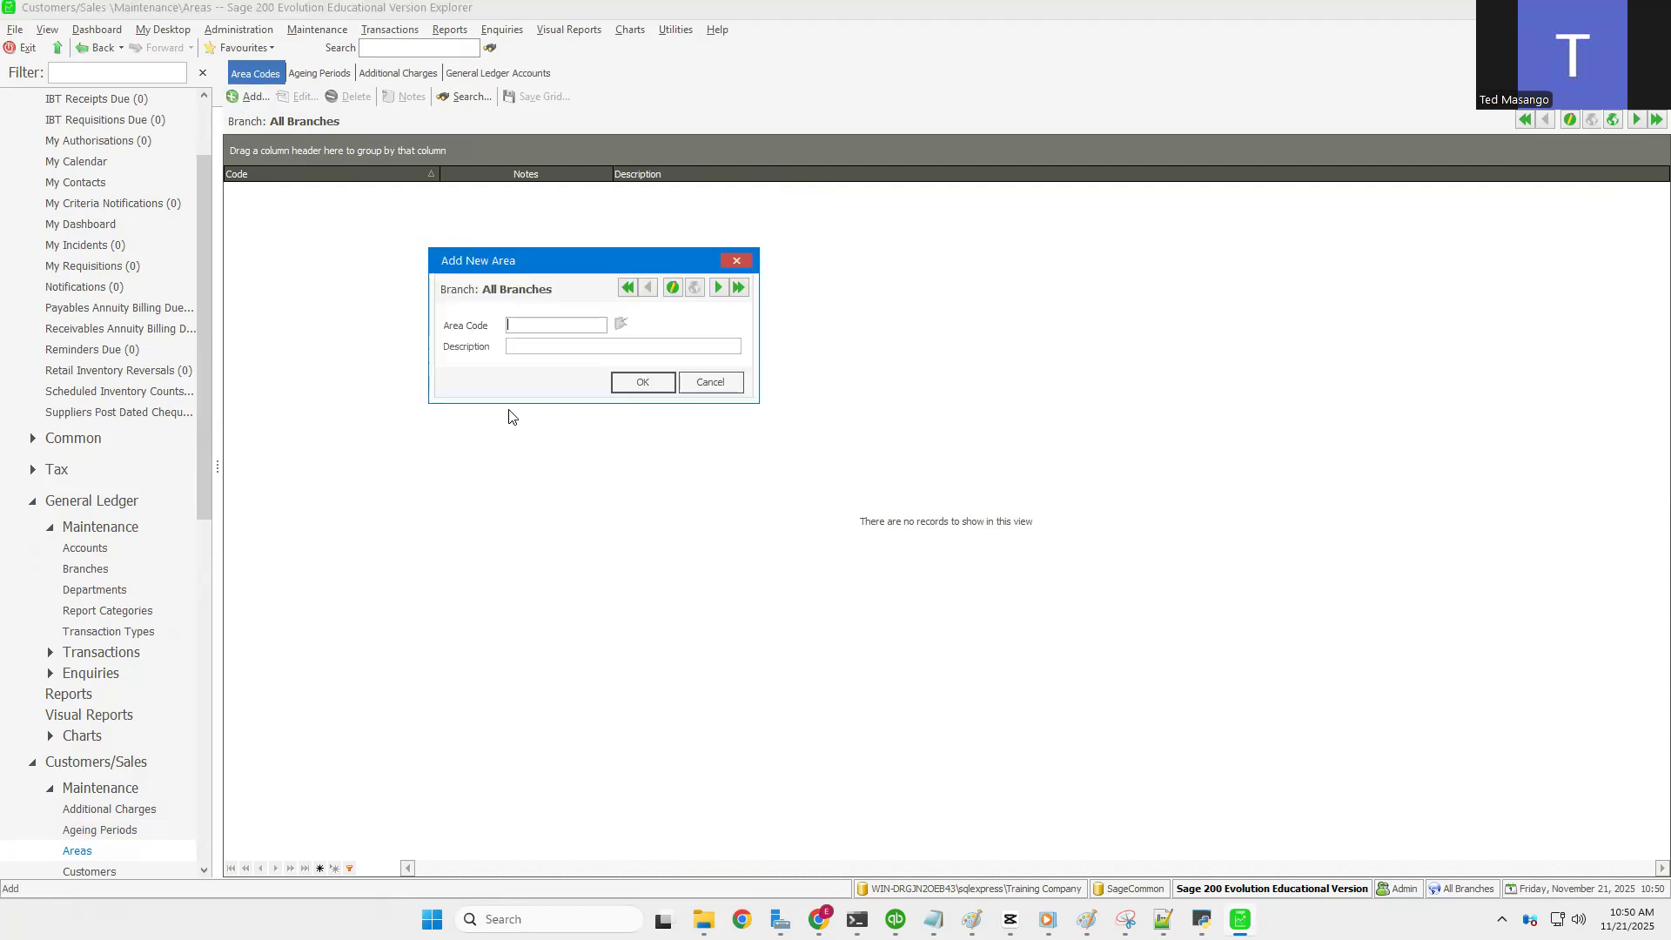
# Step: Add area MTR described as MUTARE, then area GWE described as GWERU
pyautogui.write('MTR')
pyautogui.write('MUTAR')
pyautogui.write('E')
pyautogui.click(627, 382)
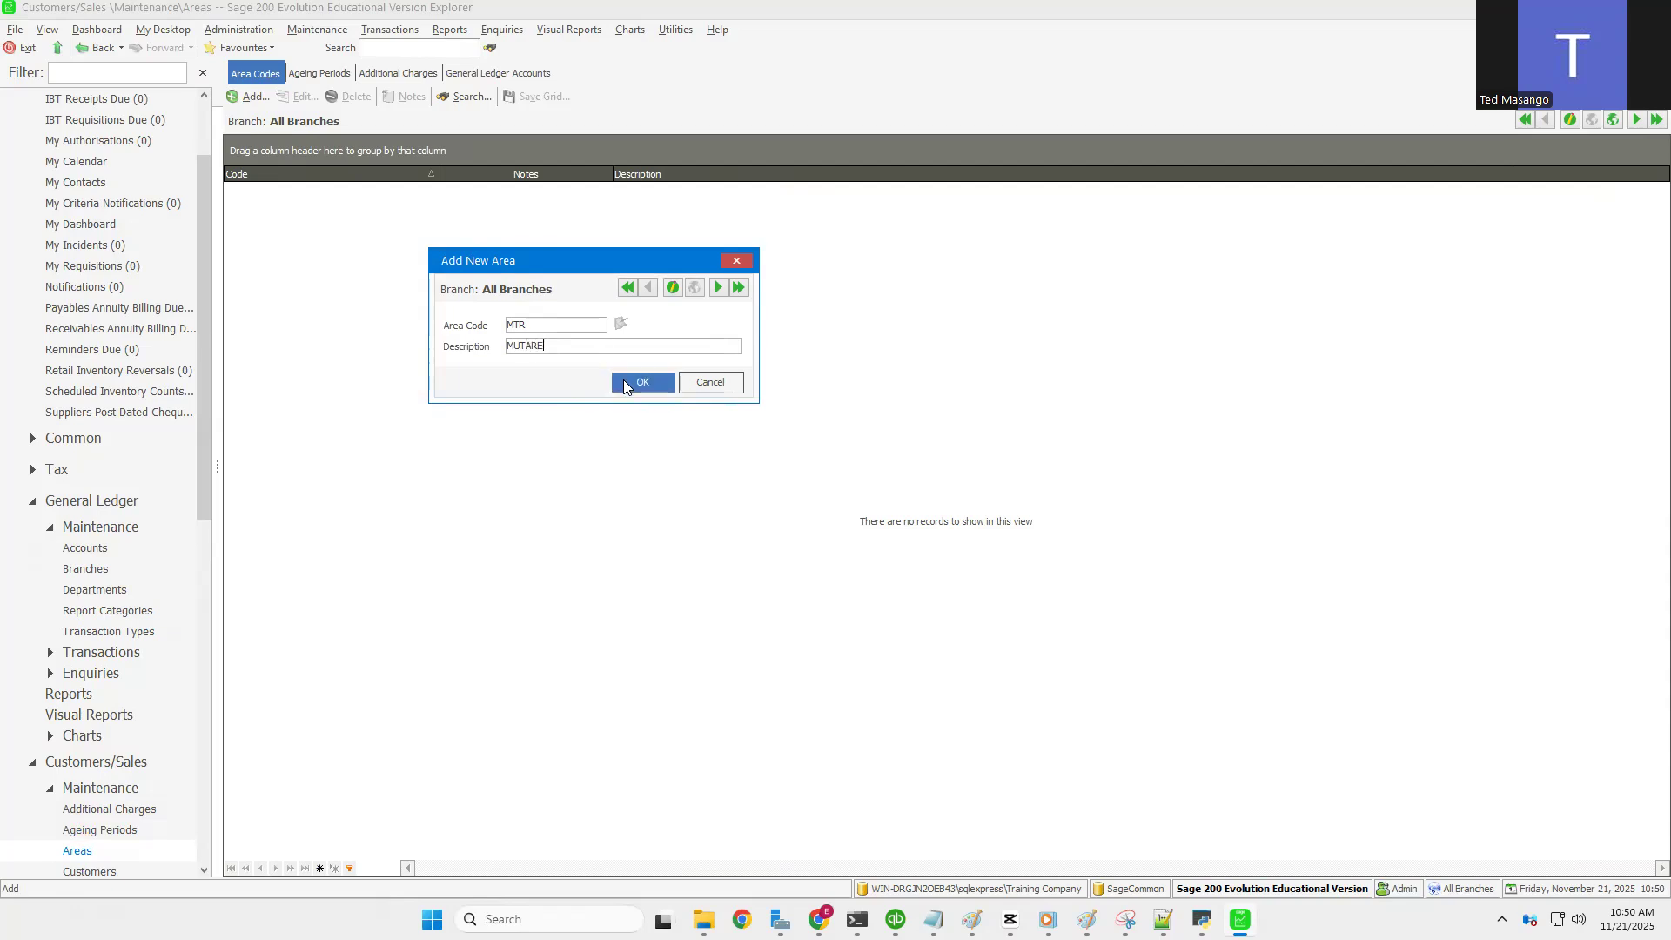
pyautogui.click(252, 95)
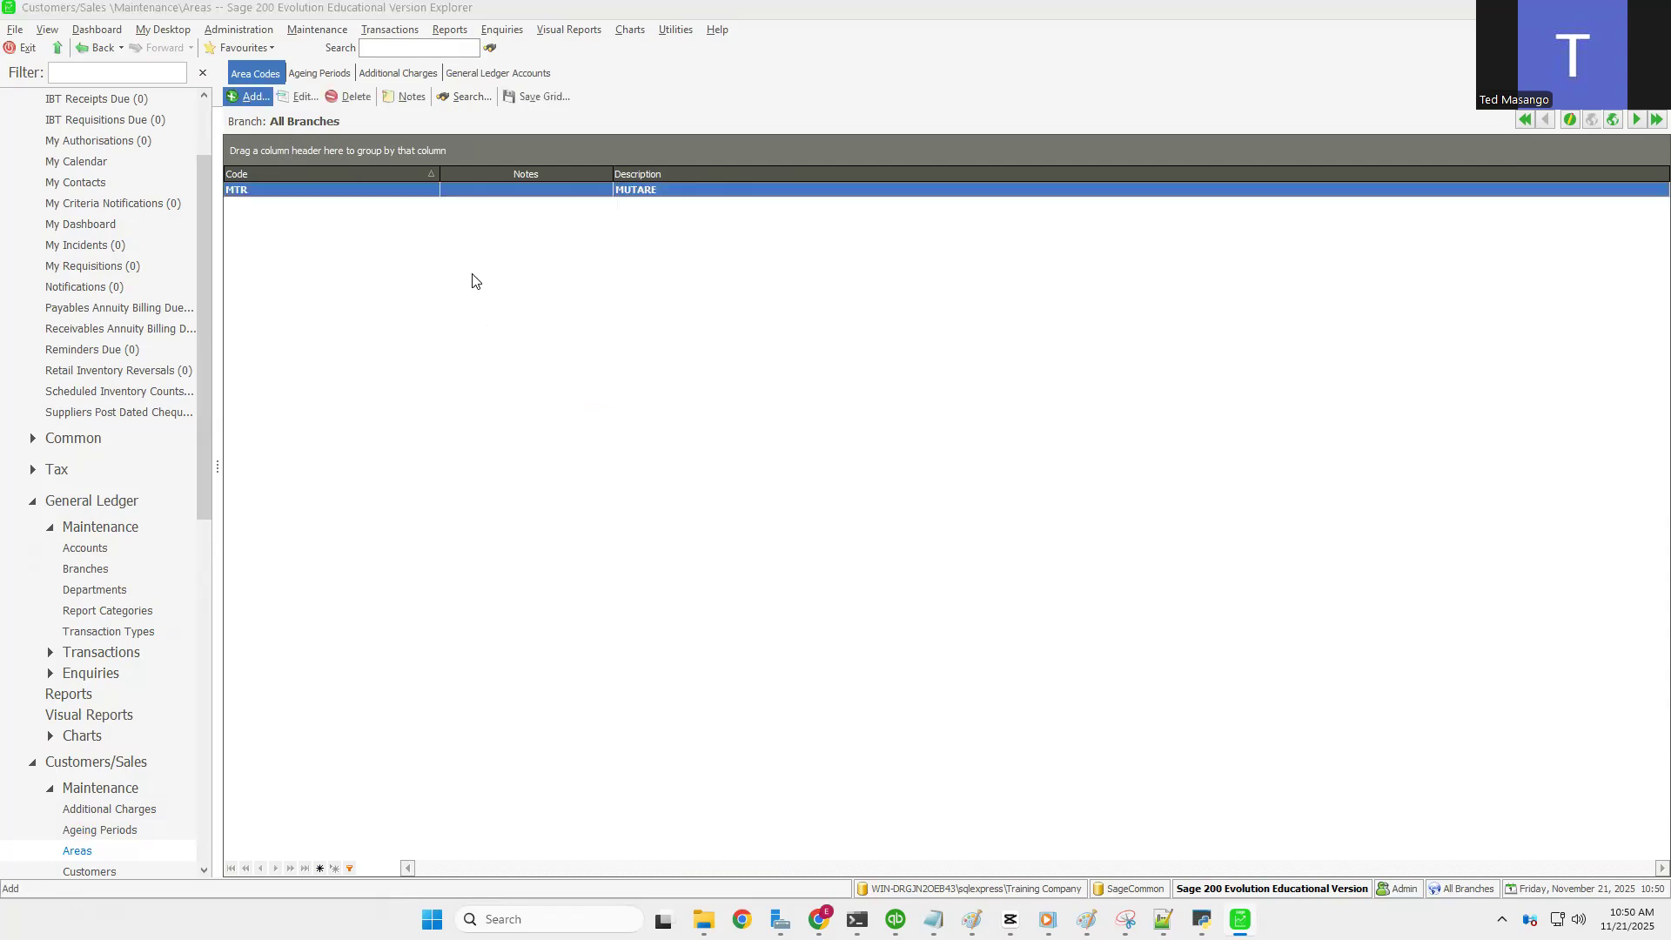
pyautogui.write('GW')
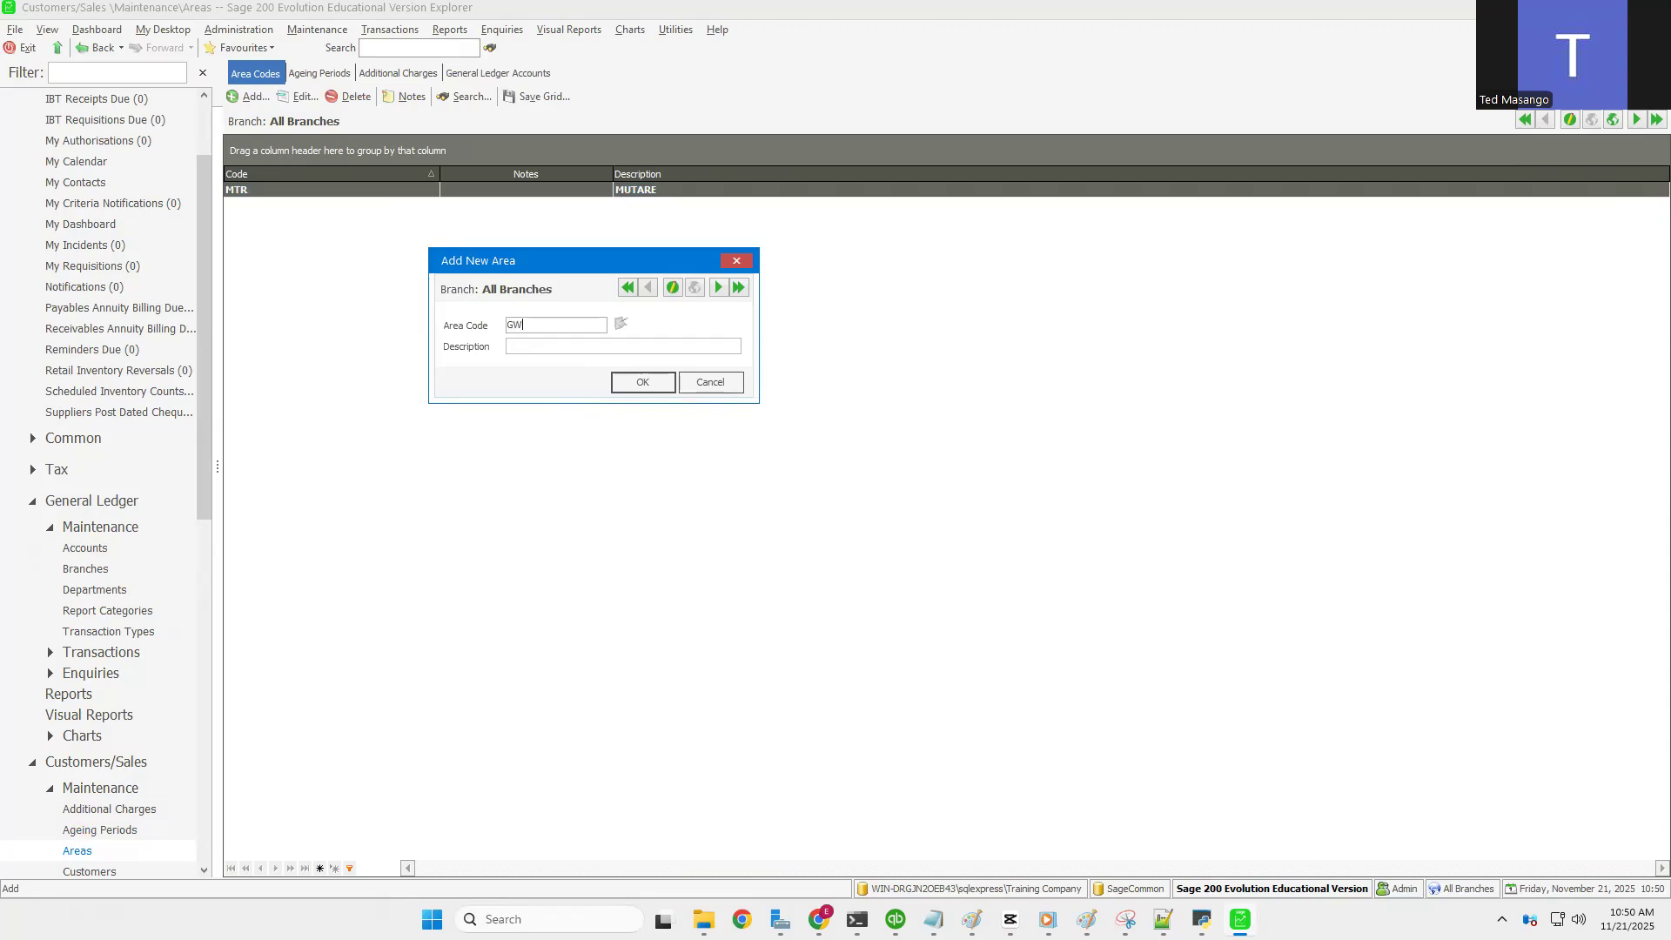
pyautogui.write('GWERU')
pyautogui.click(636, 382)
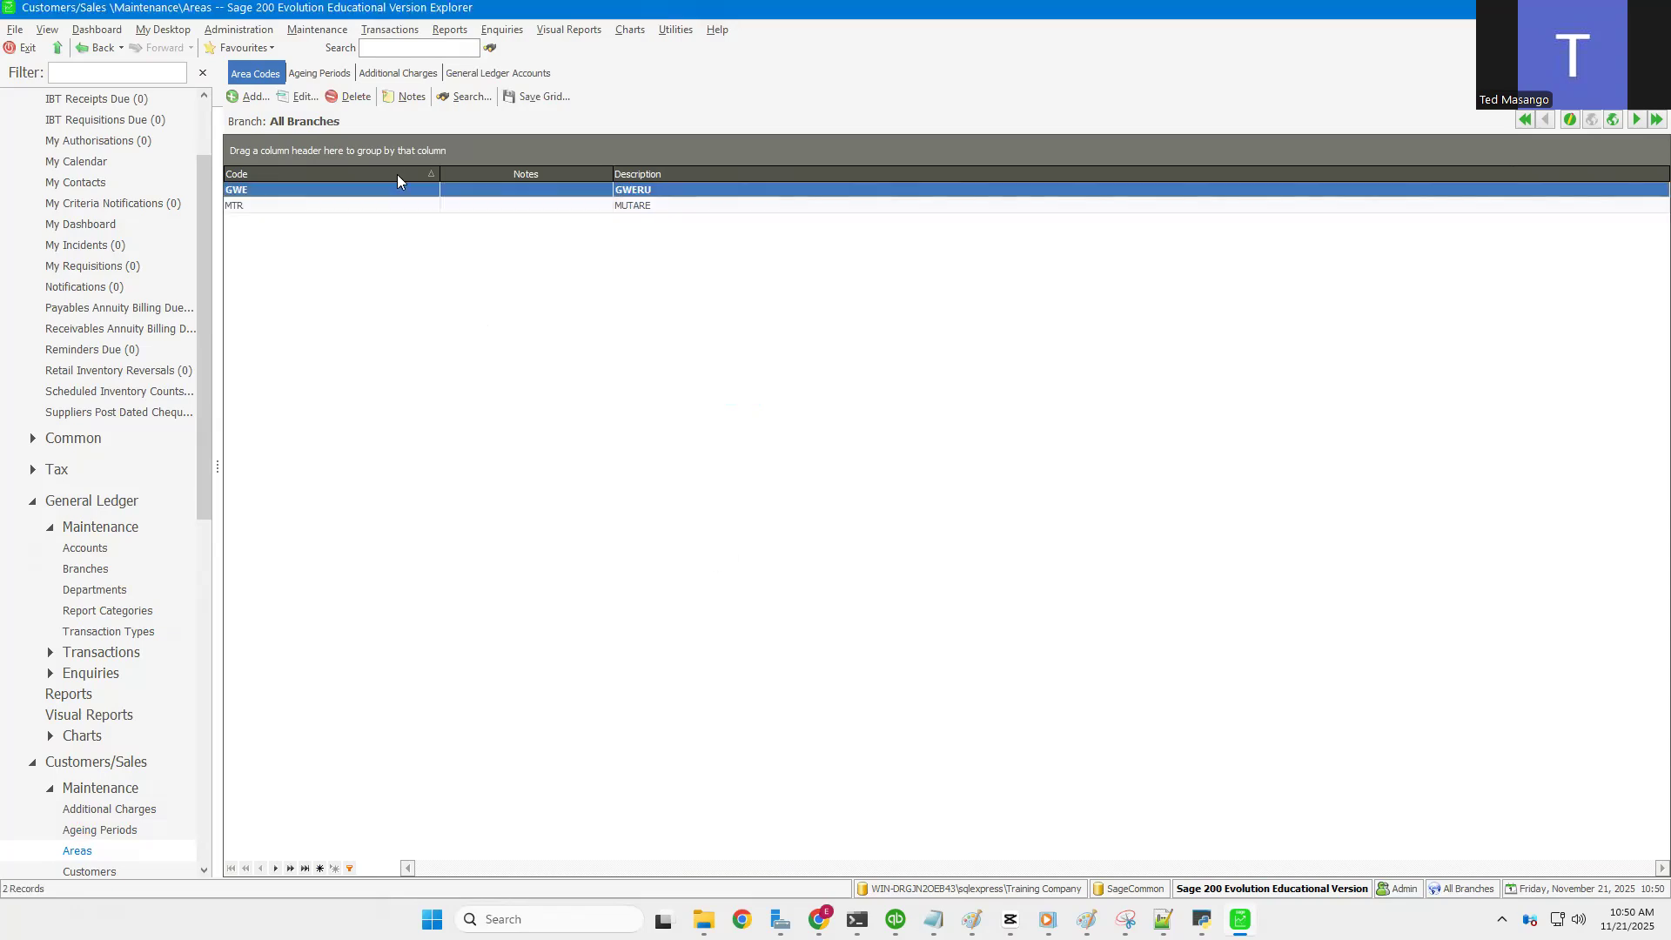
# Step: Open the Customers/Sales Delivery Address Codes list and start a new delivery address code
pyautogui.click(326, 33)
pyautogui.moveTo(354, 119)
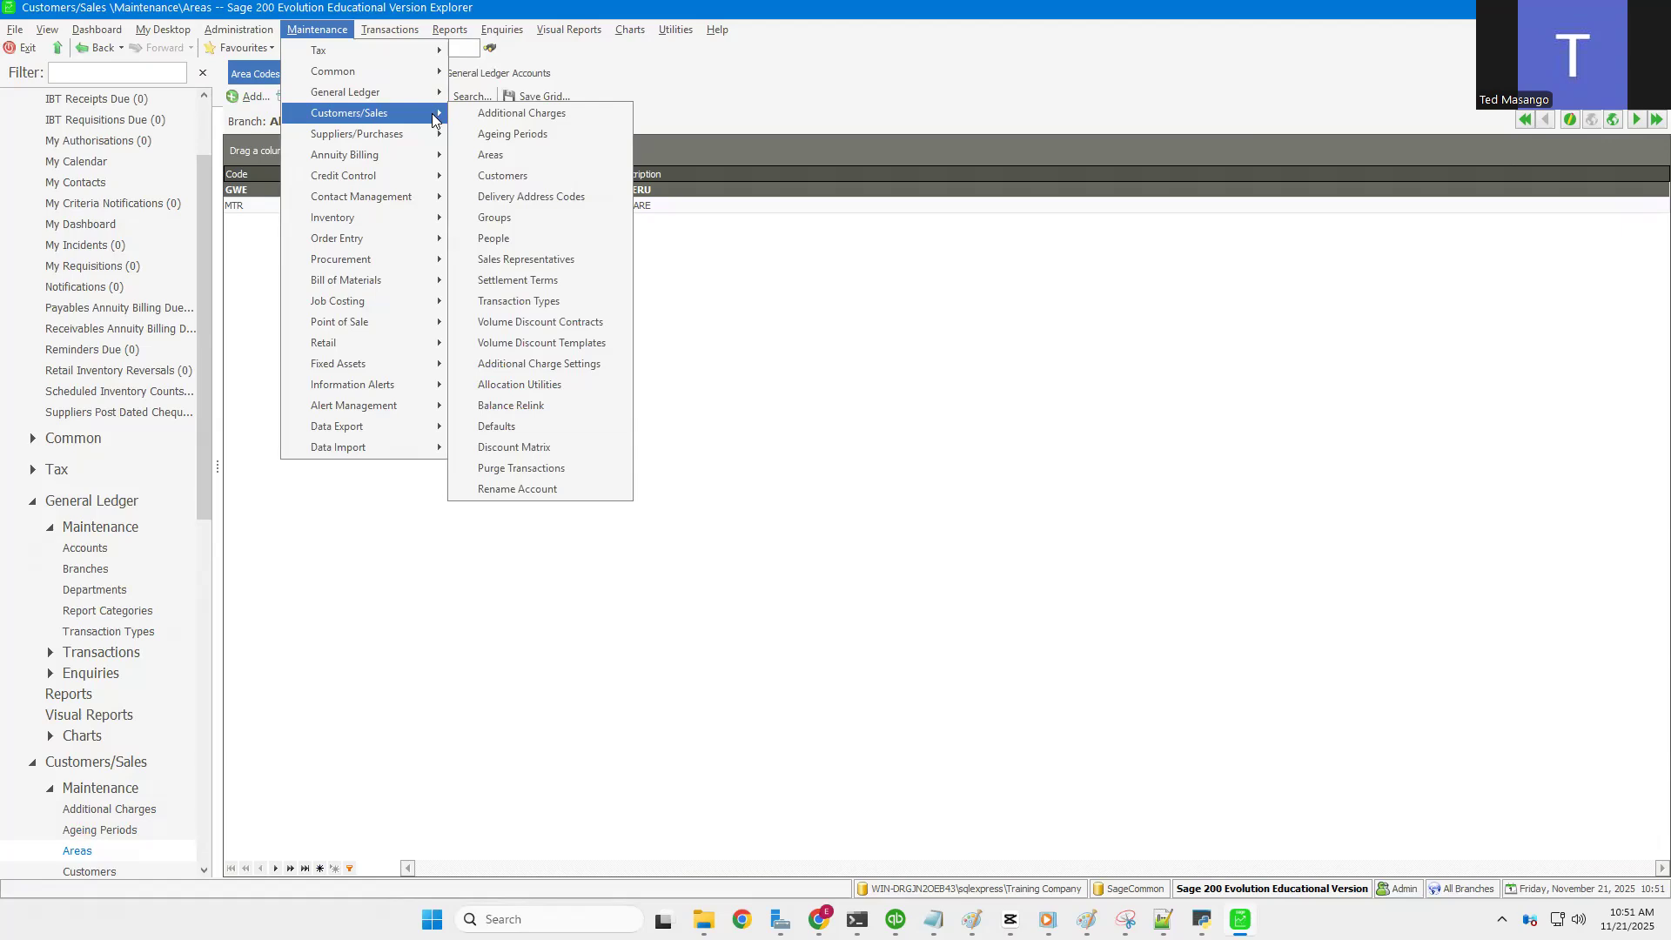
pyautogui.click(513, 199)
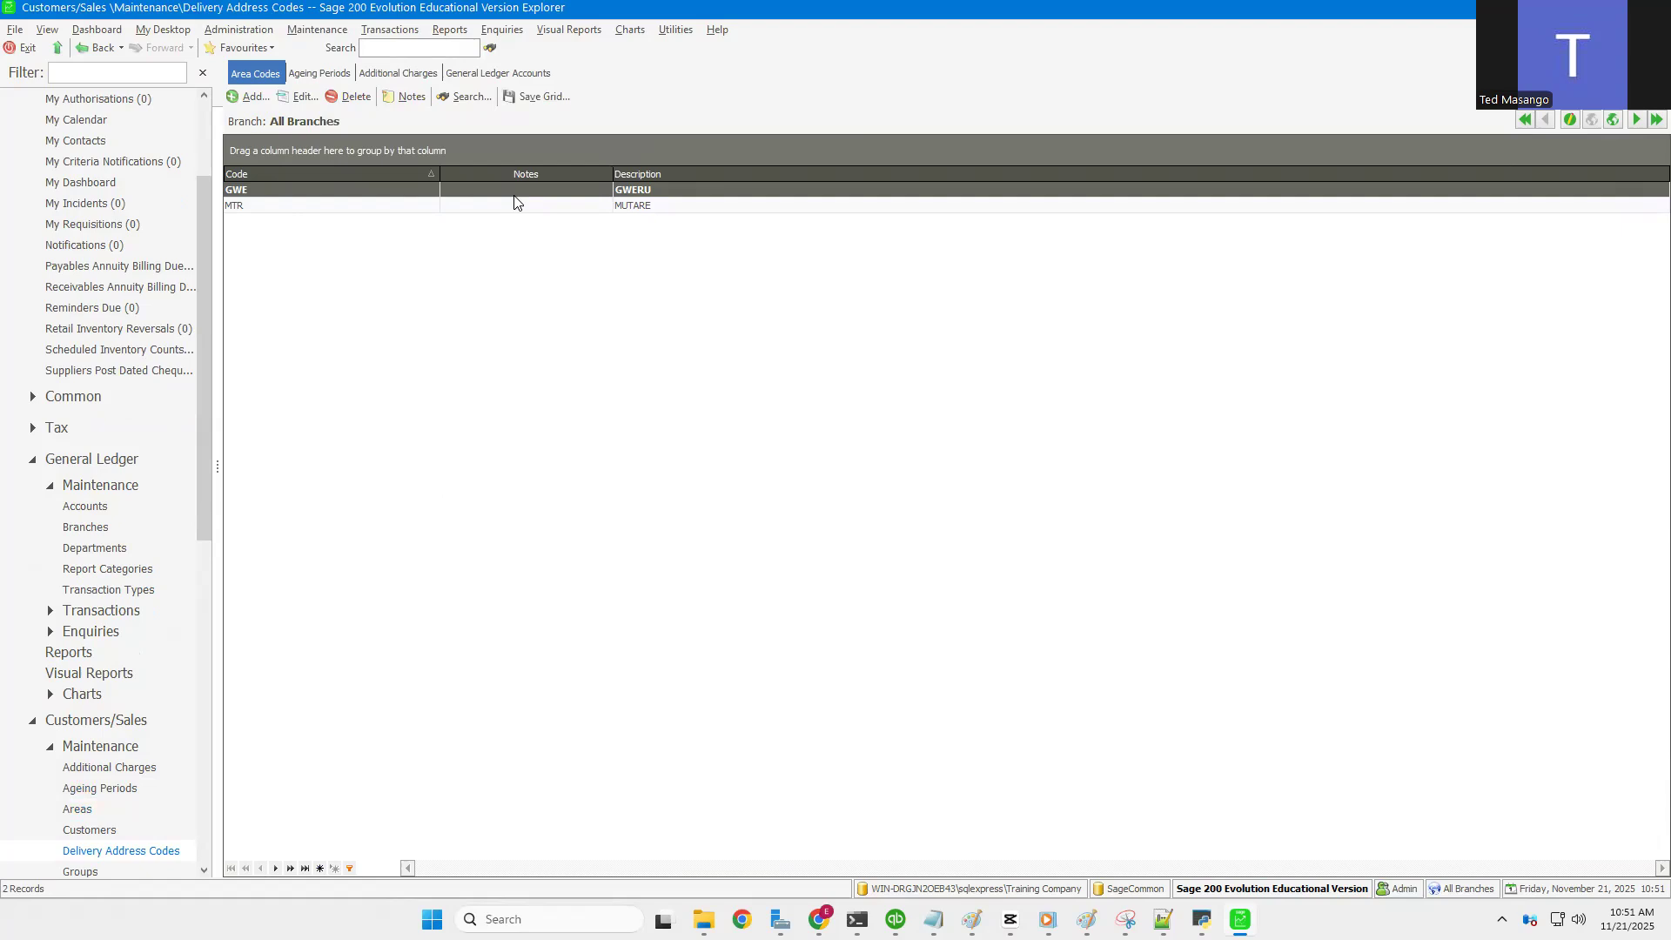
pyautogui.click(312, 33)
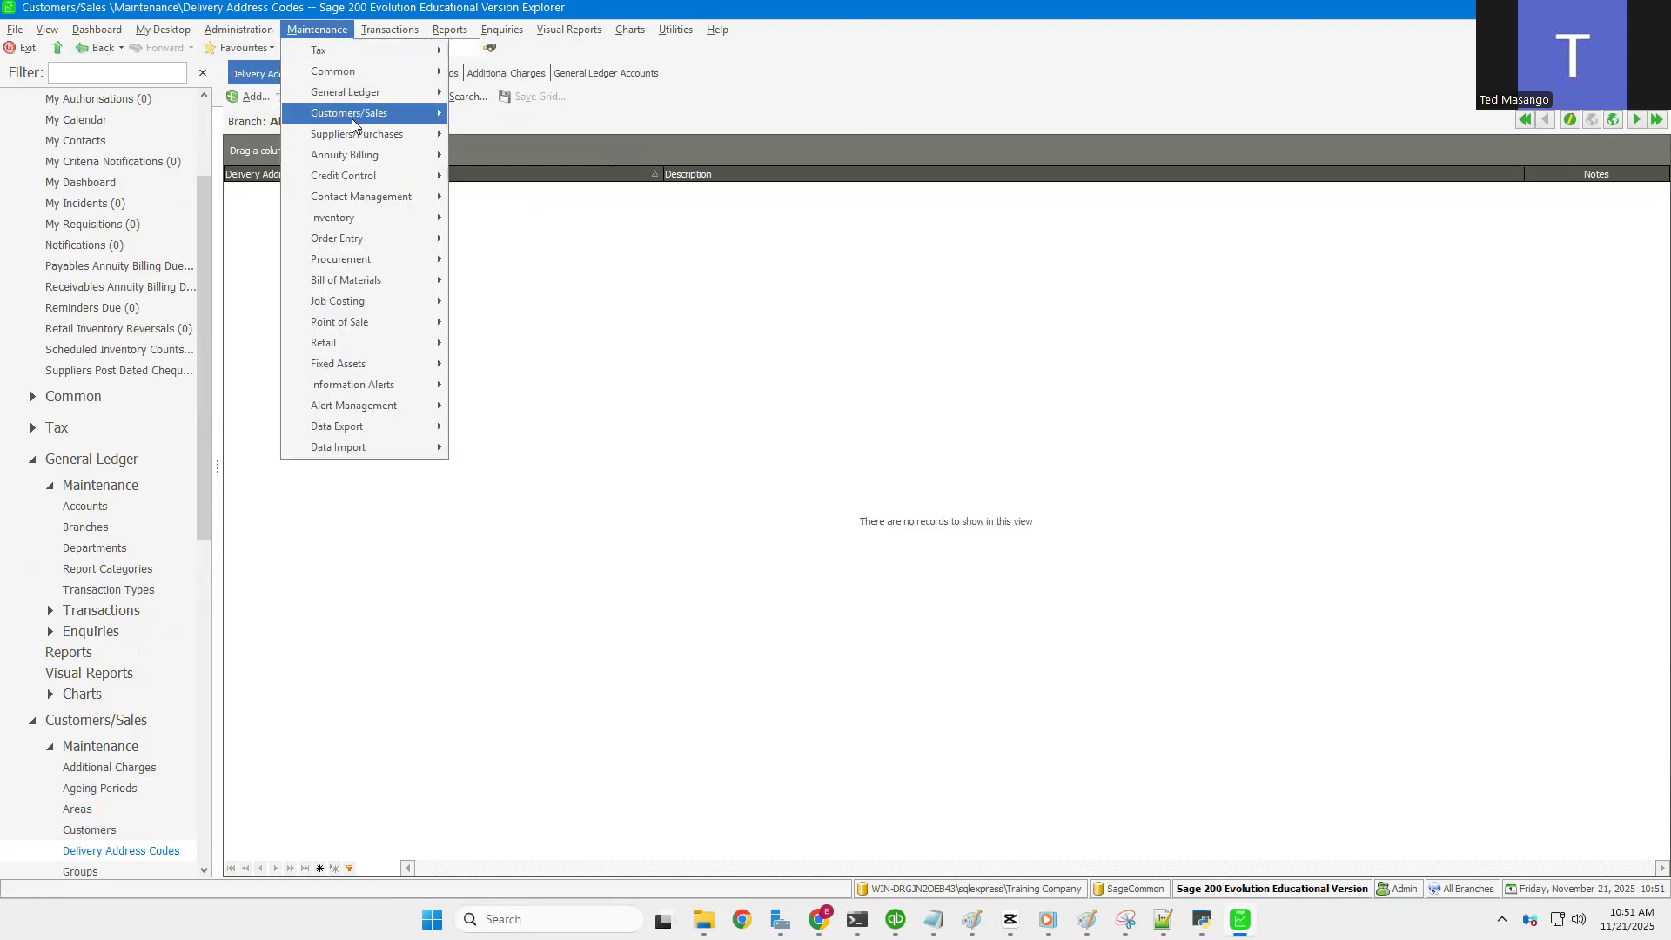
pyautogui.moveTo(353, 117)
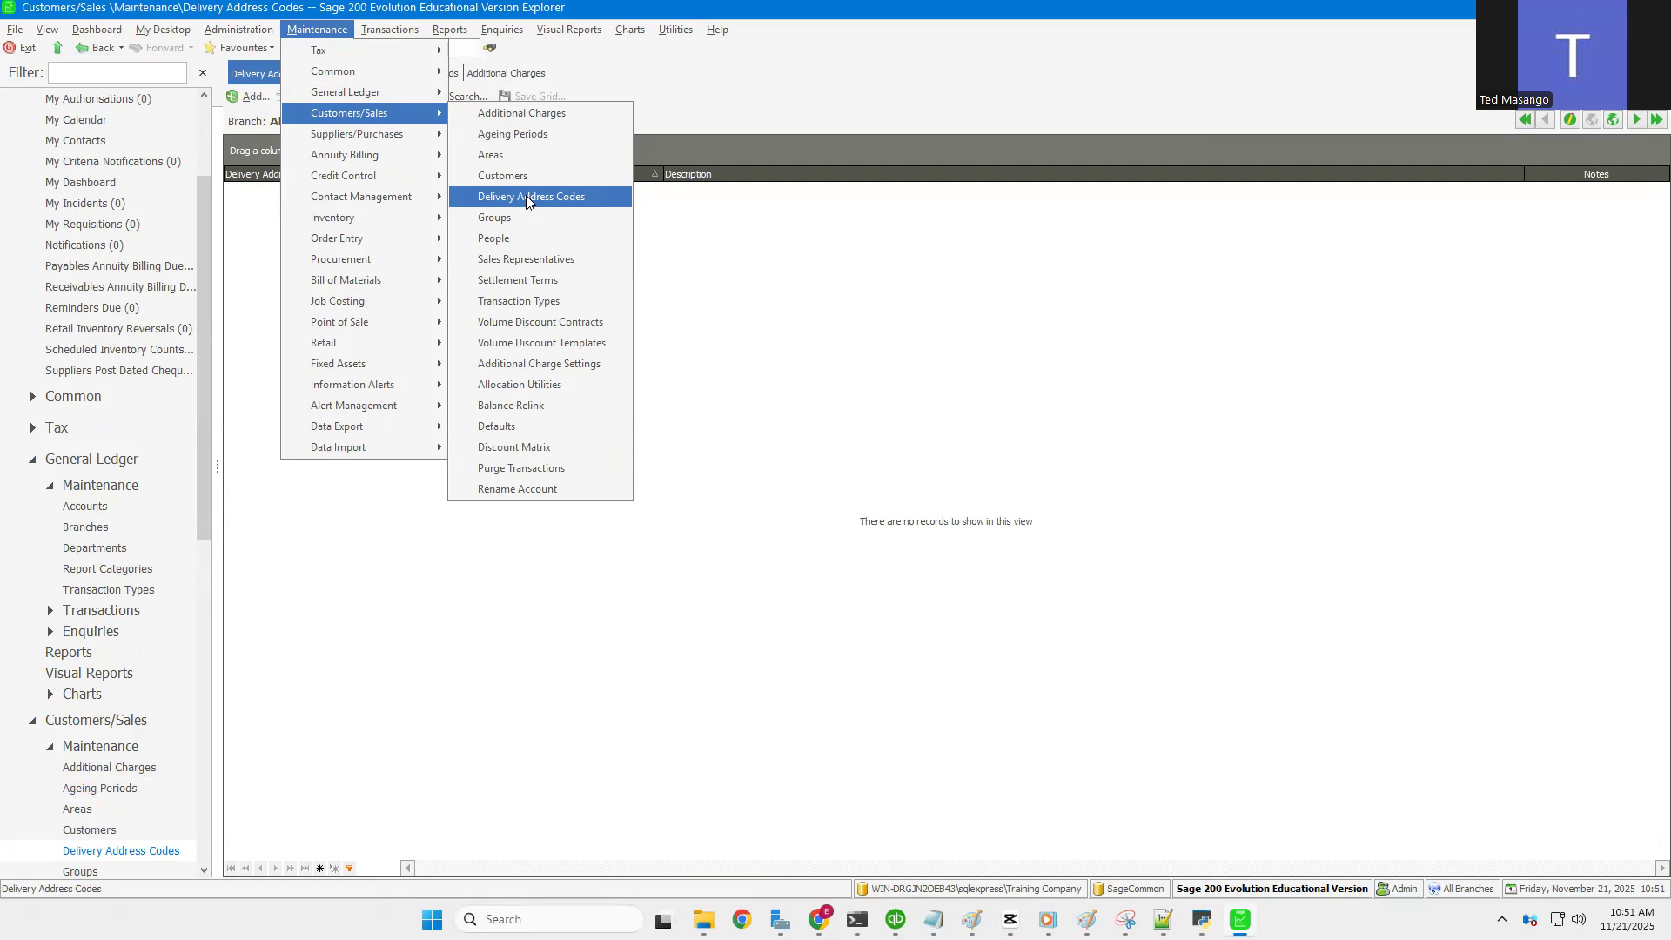
pyautogui.click(527, 202)
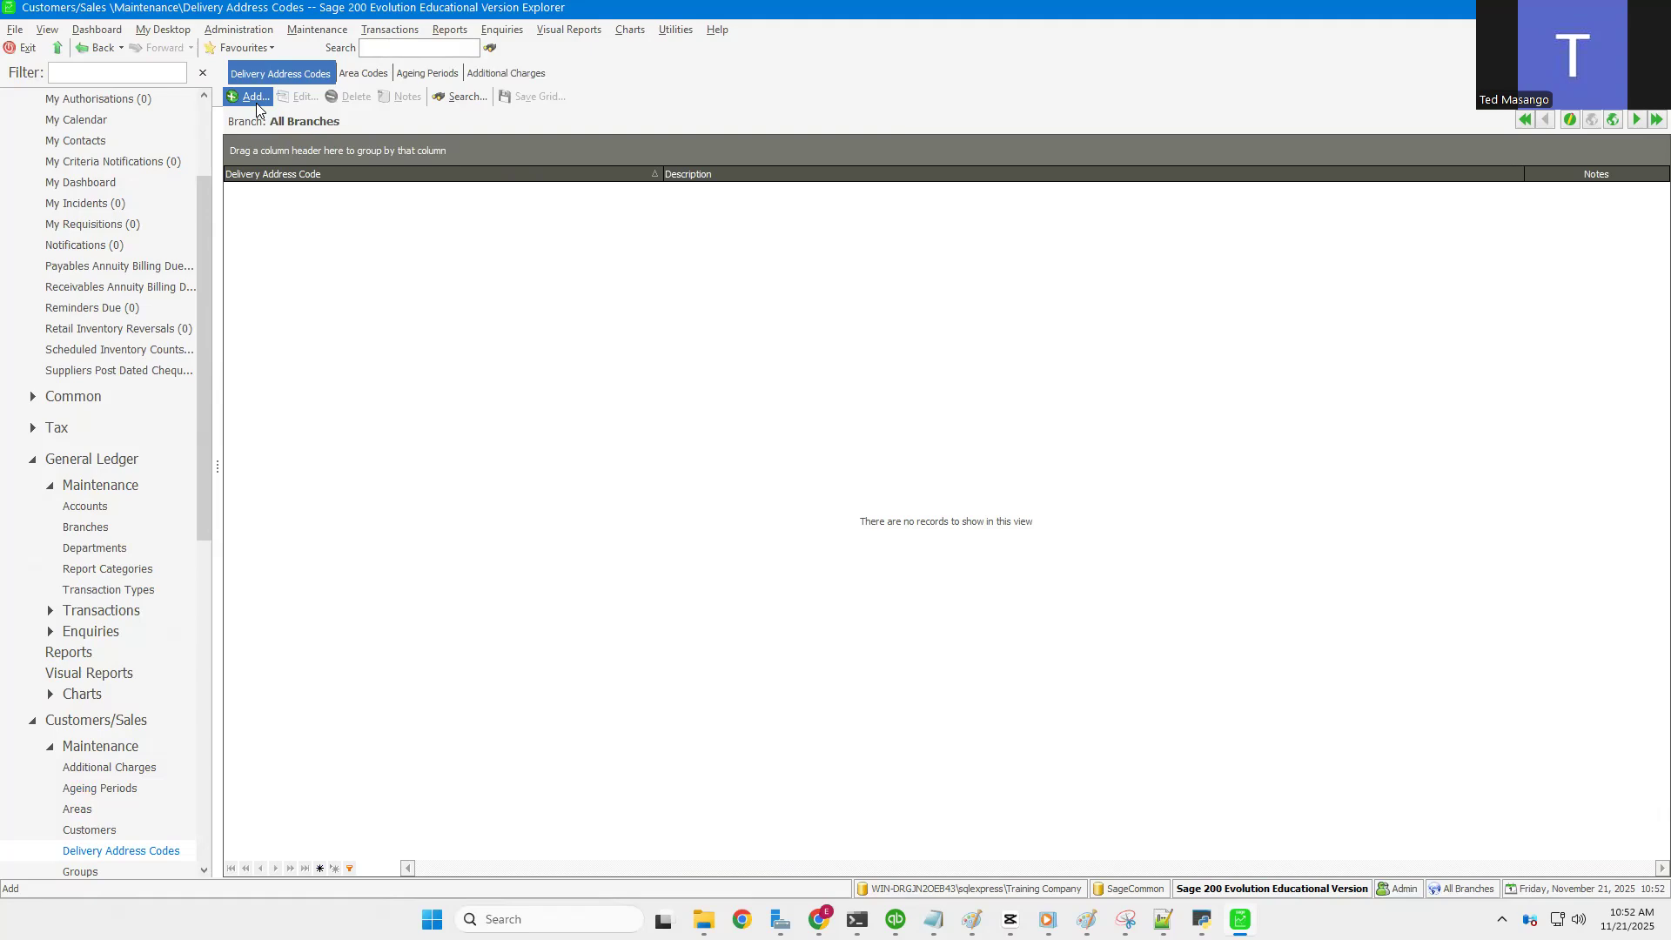
pyautogui.click(256, 101)
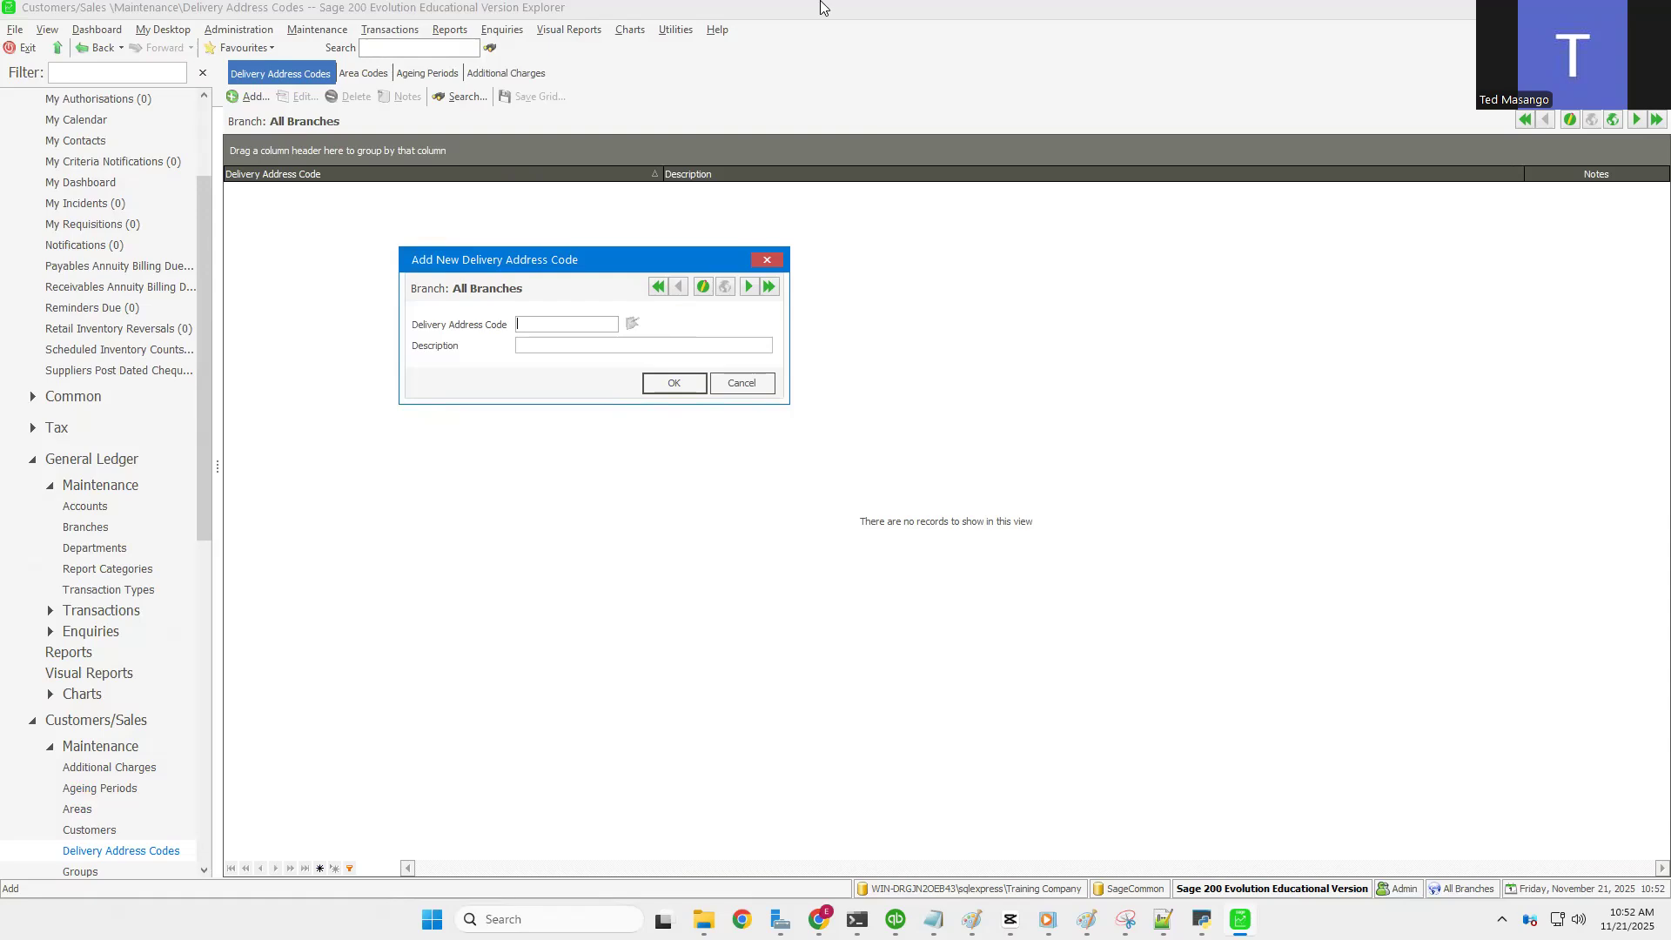
pyautogui.moveTo(821, 4)
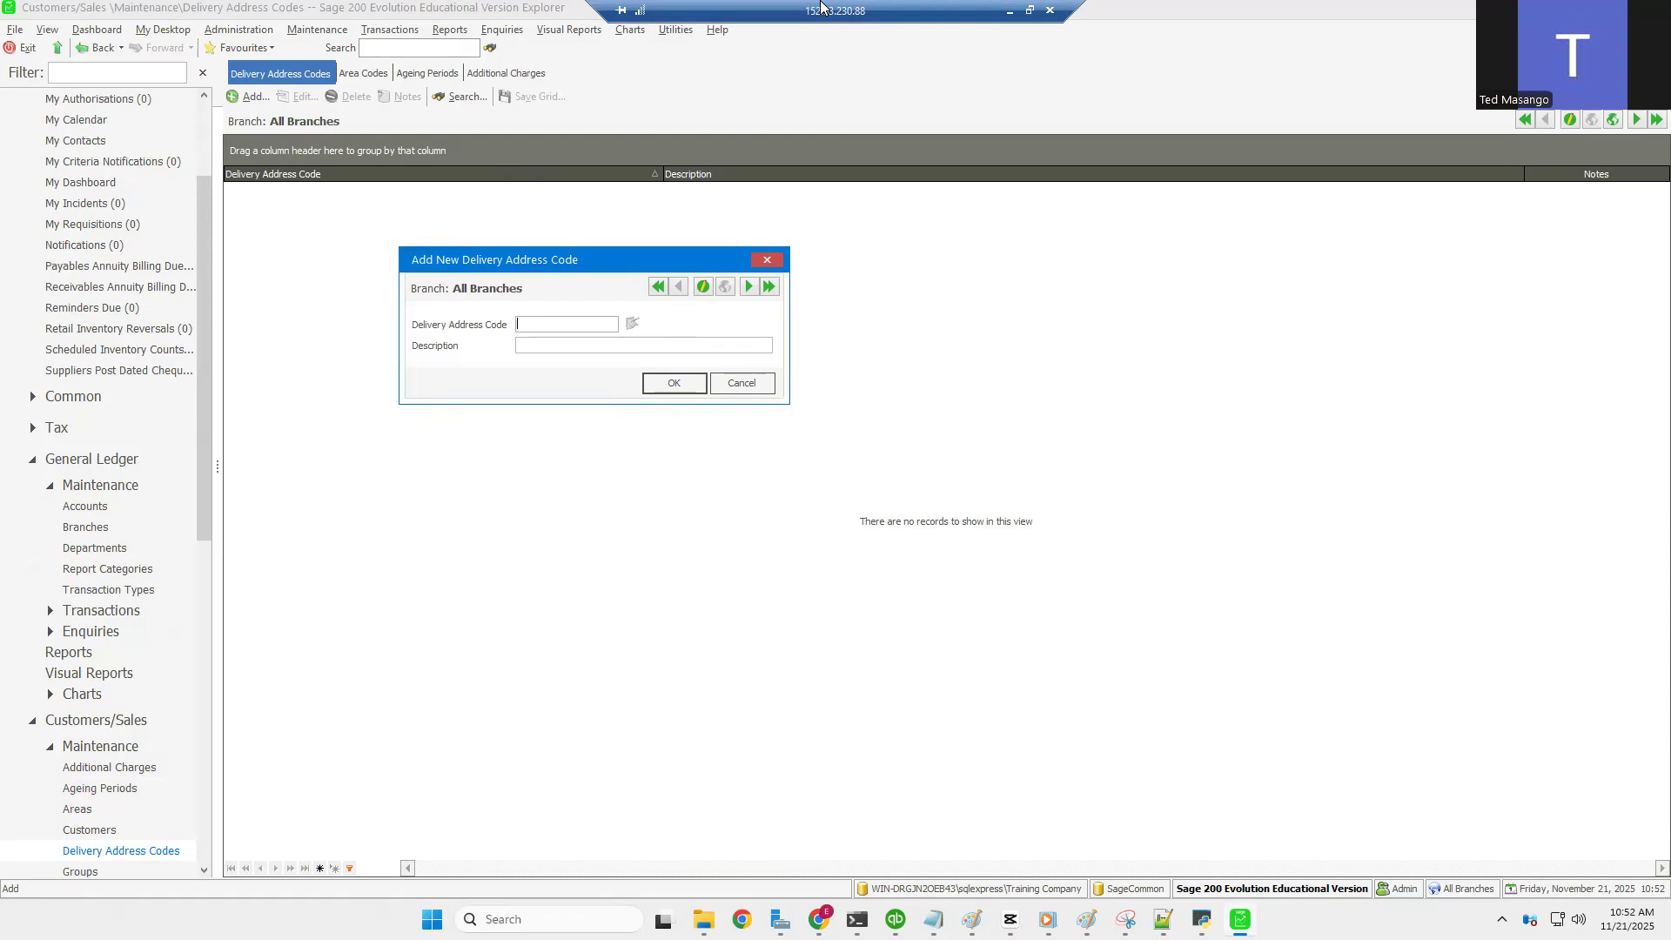
pyautogui.click(761, 390)
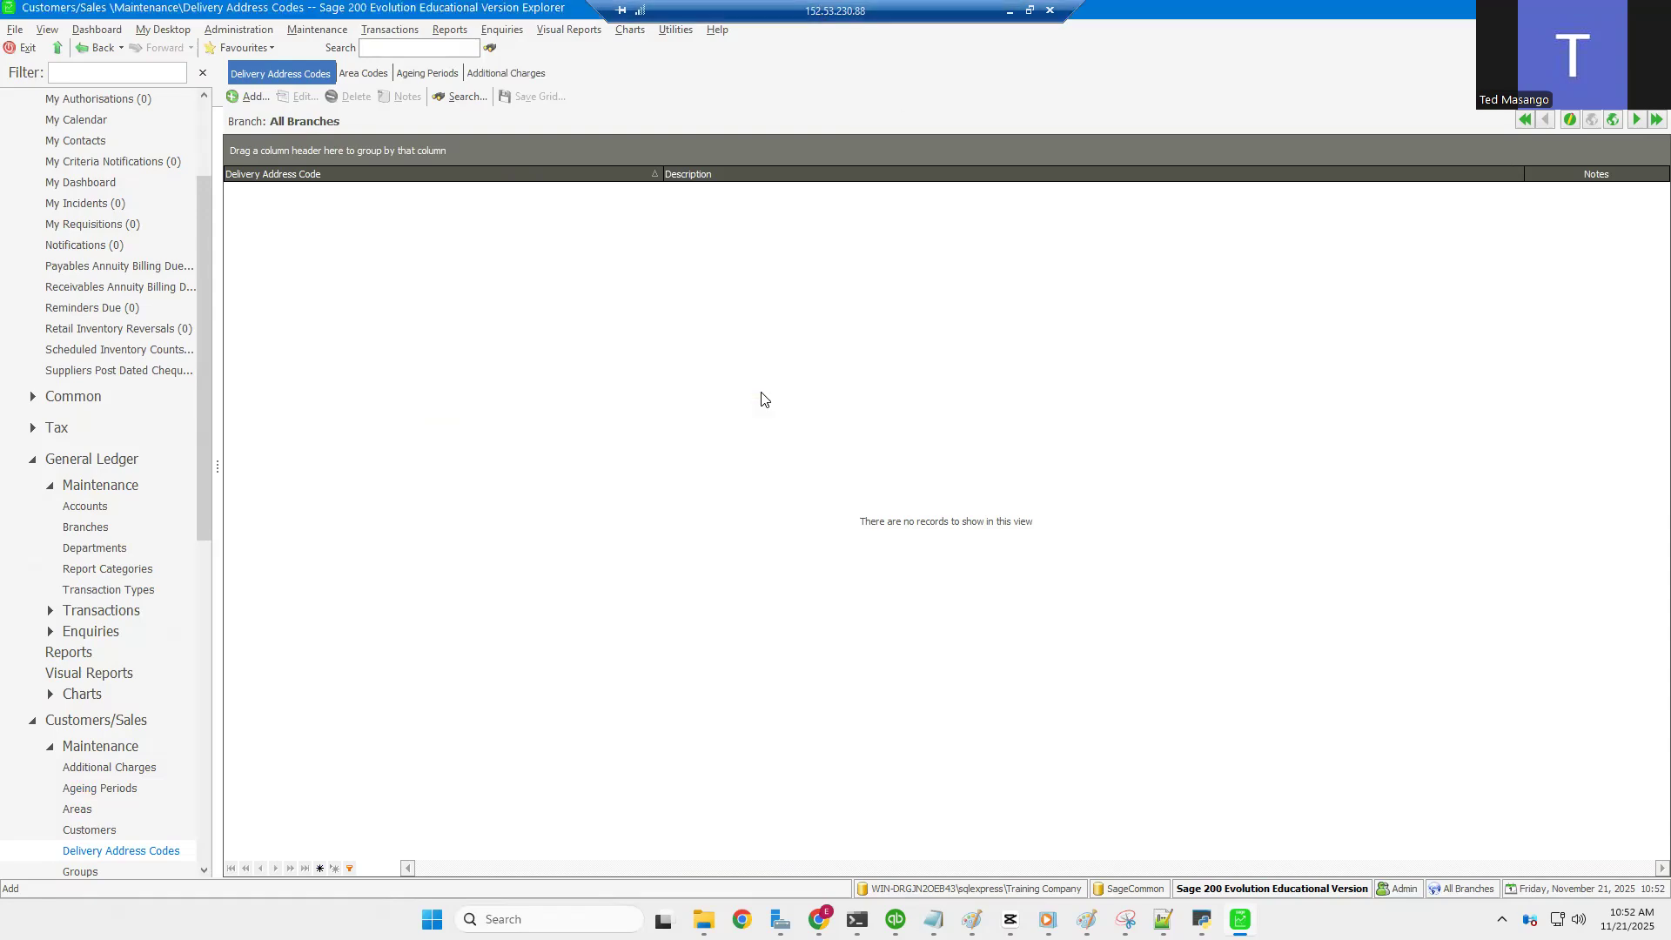
# Step: Open Customers/Sales Groups, preview the Add New Group form, and cancel it unsaved
pyautogui.click(303, 33)
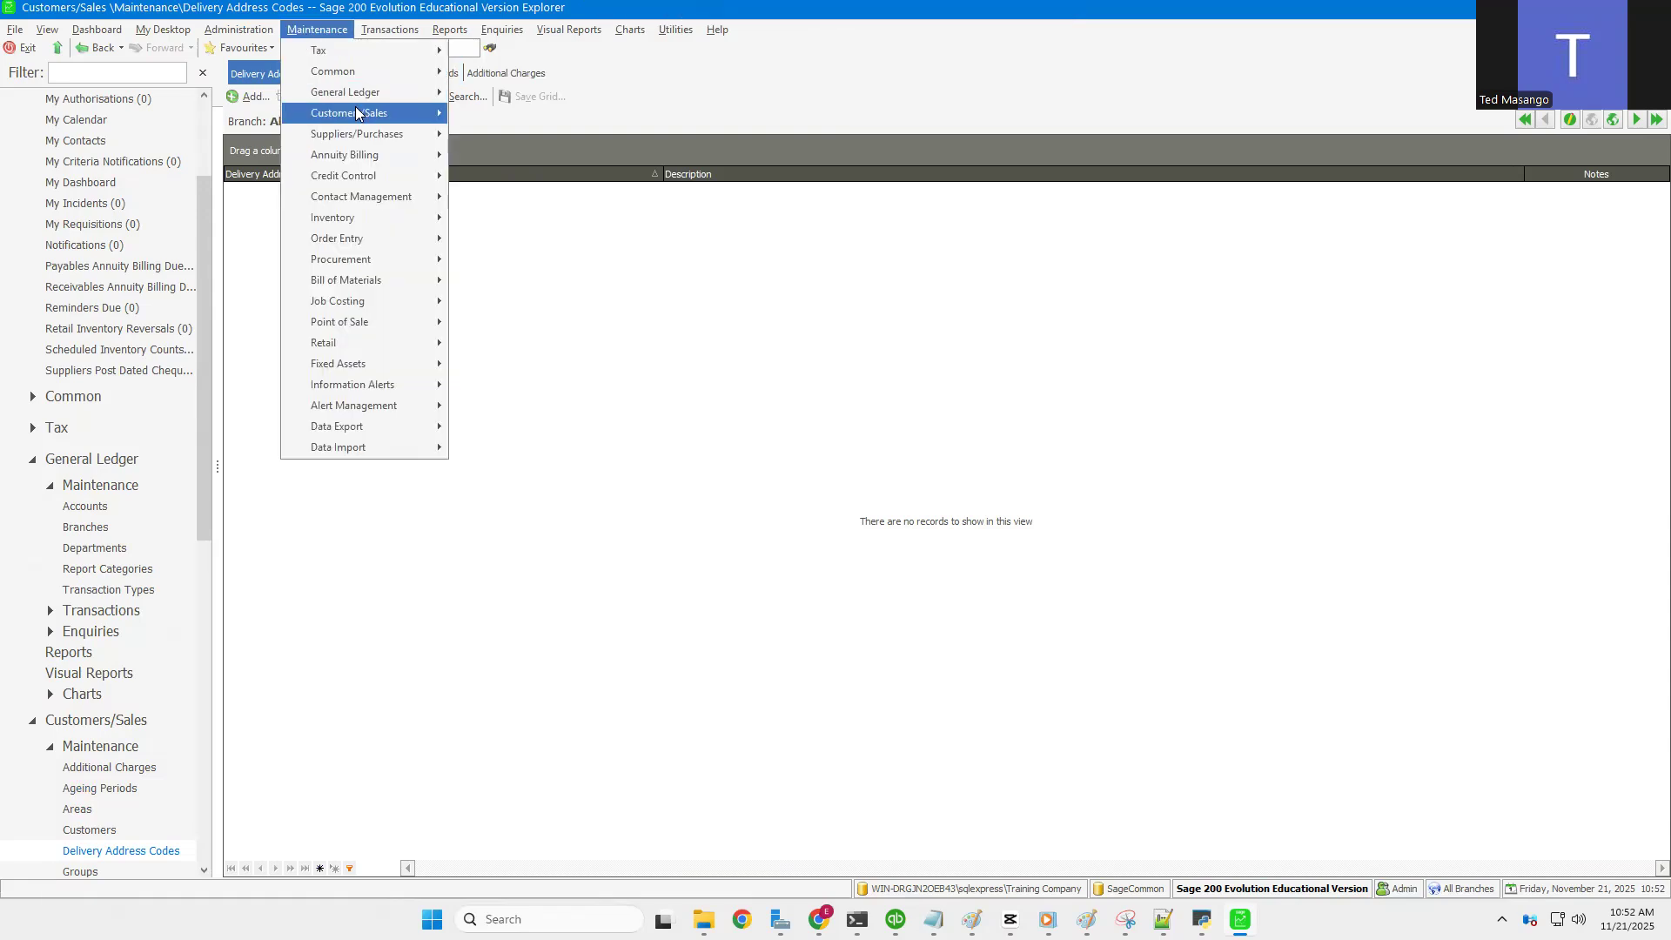
pyautogui.moveTo(356, 113)
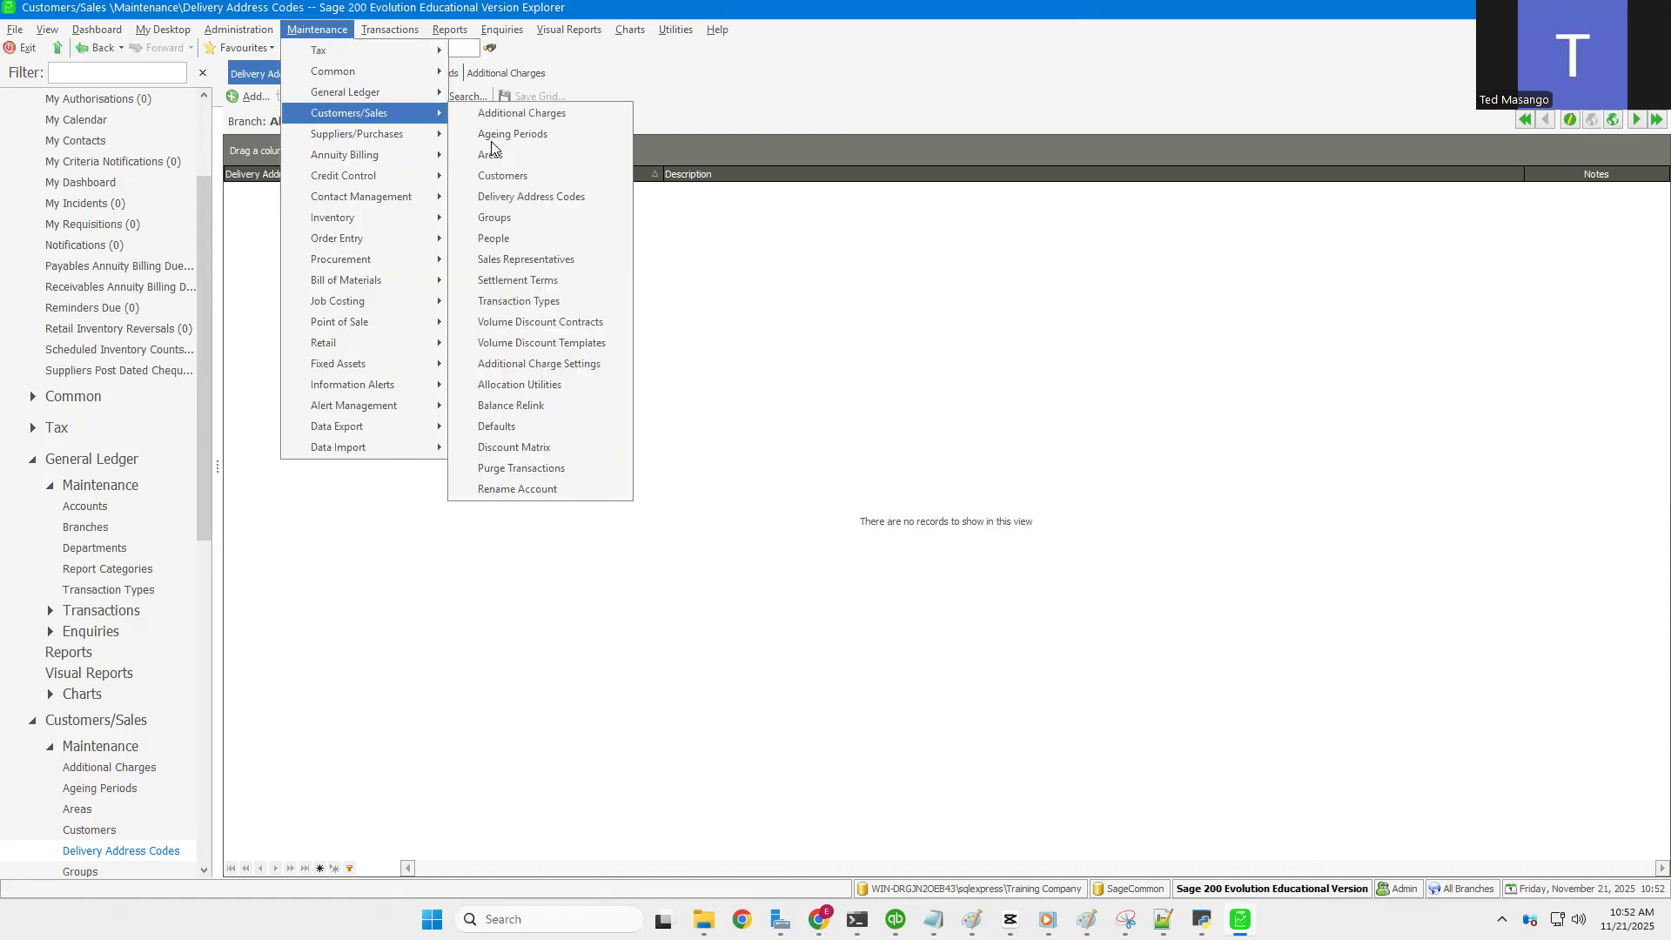
pyautogui.click(508, 225)
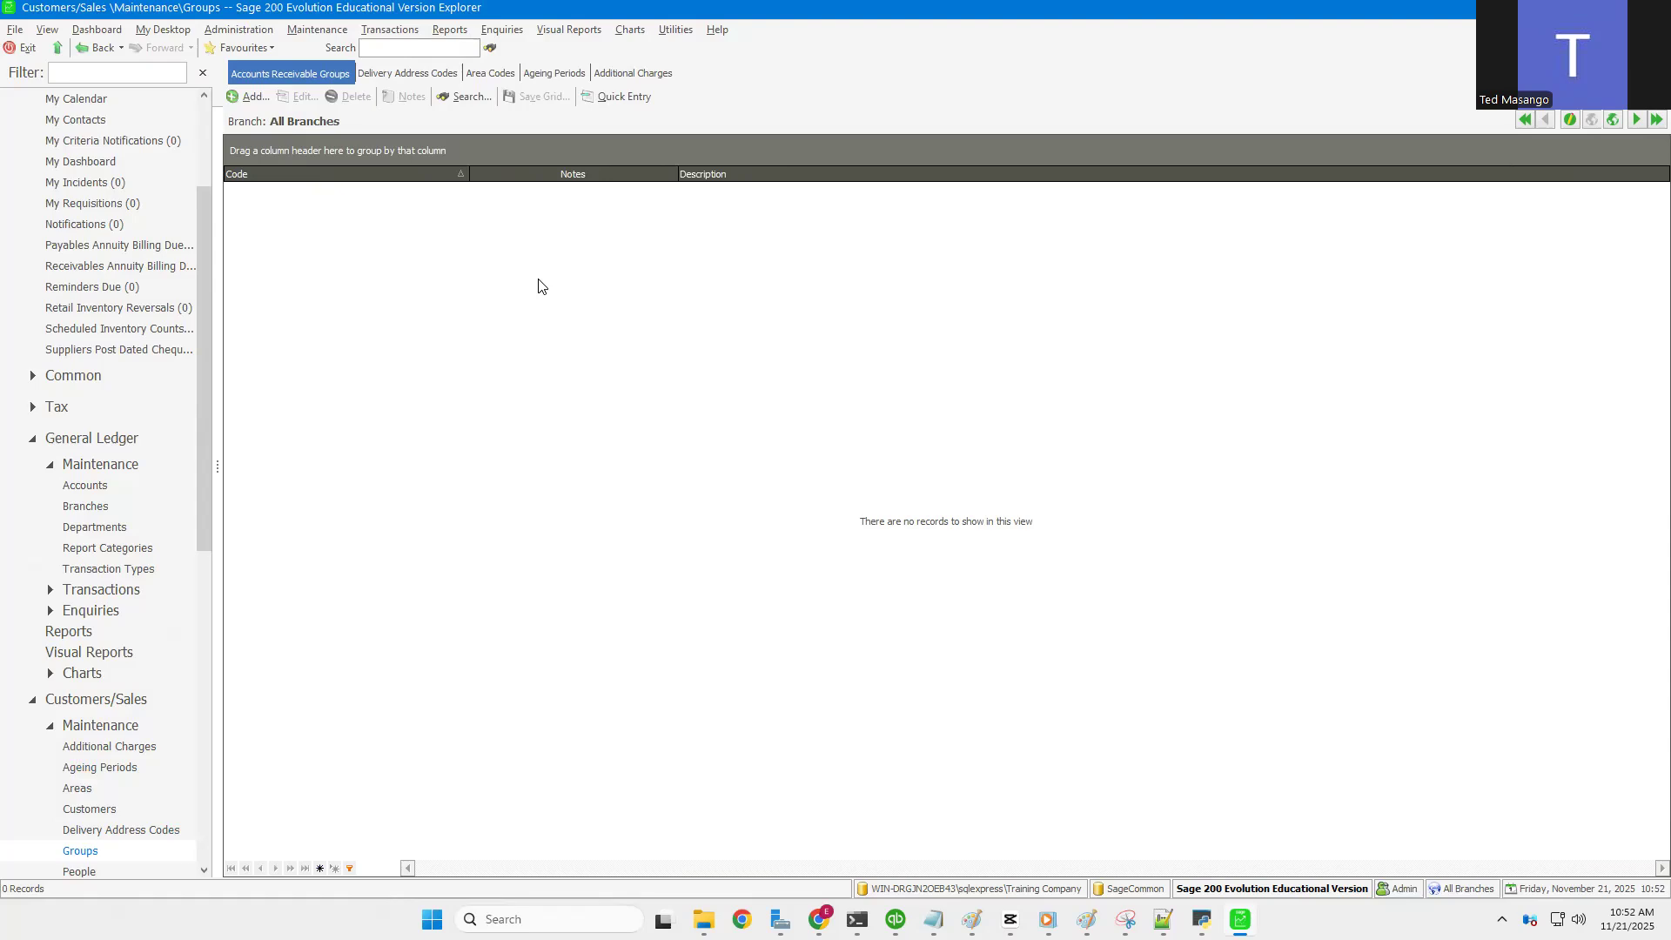
pyautogui.click(235, 92)
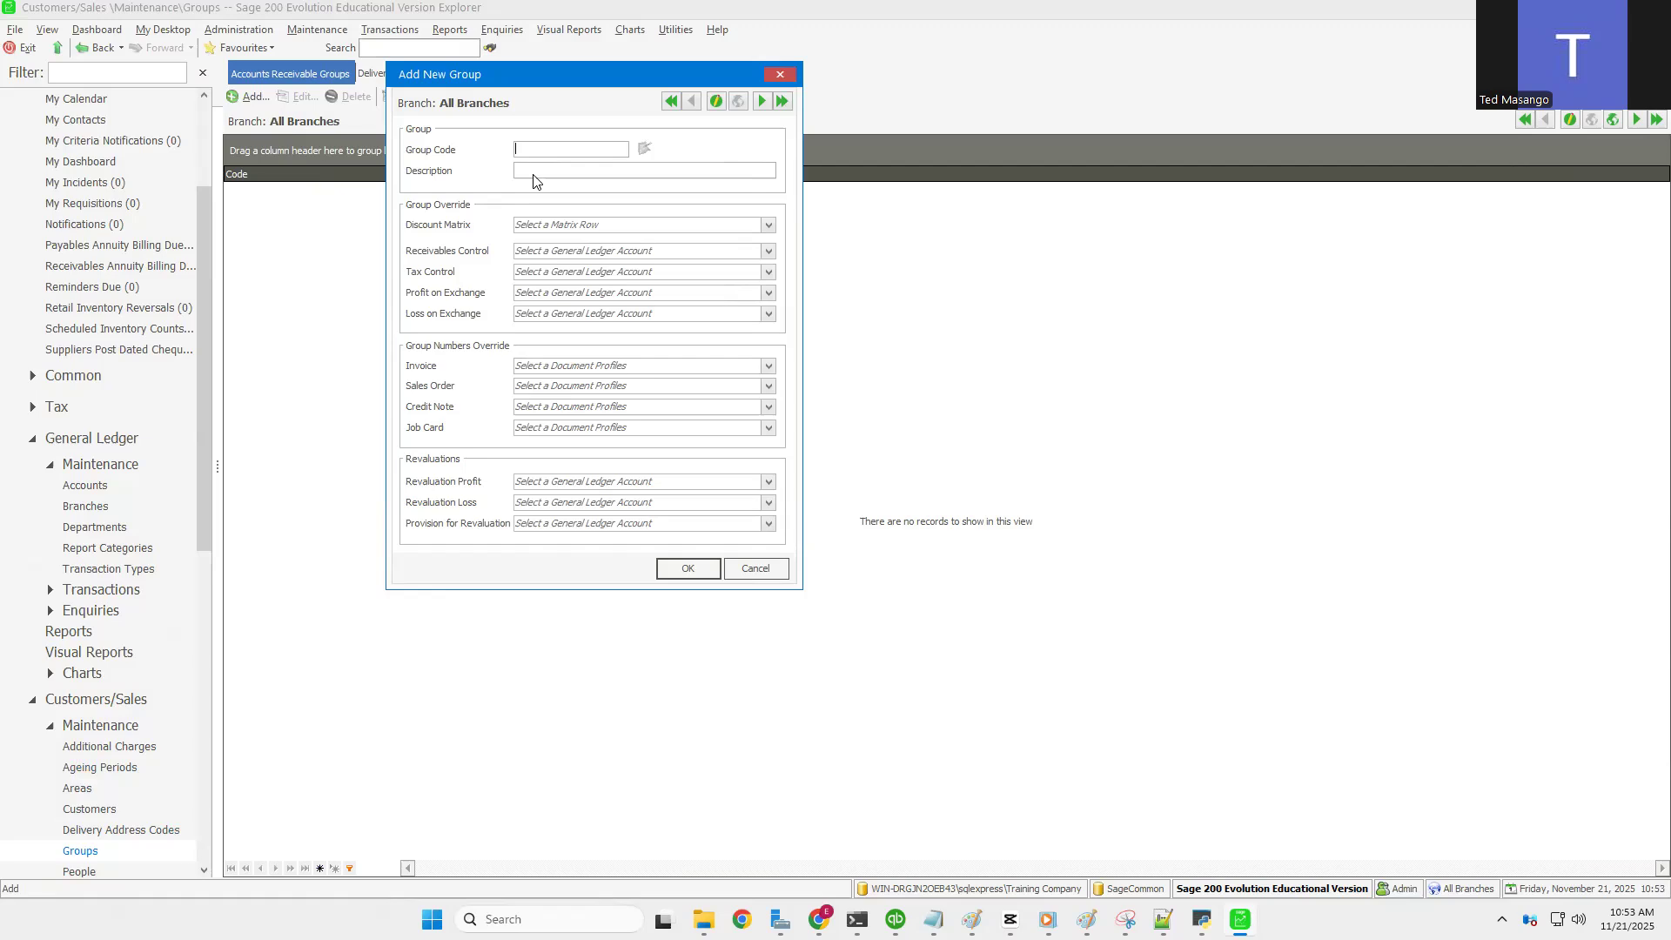
pyautogui.click(754, 569)
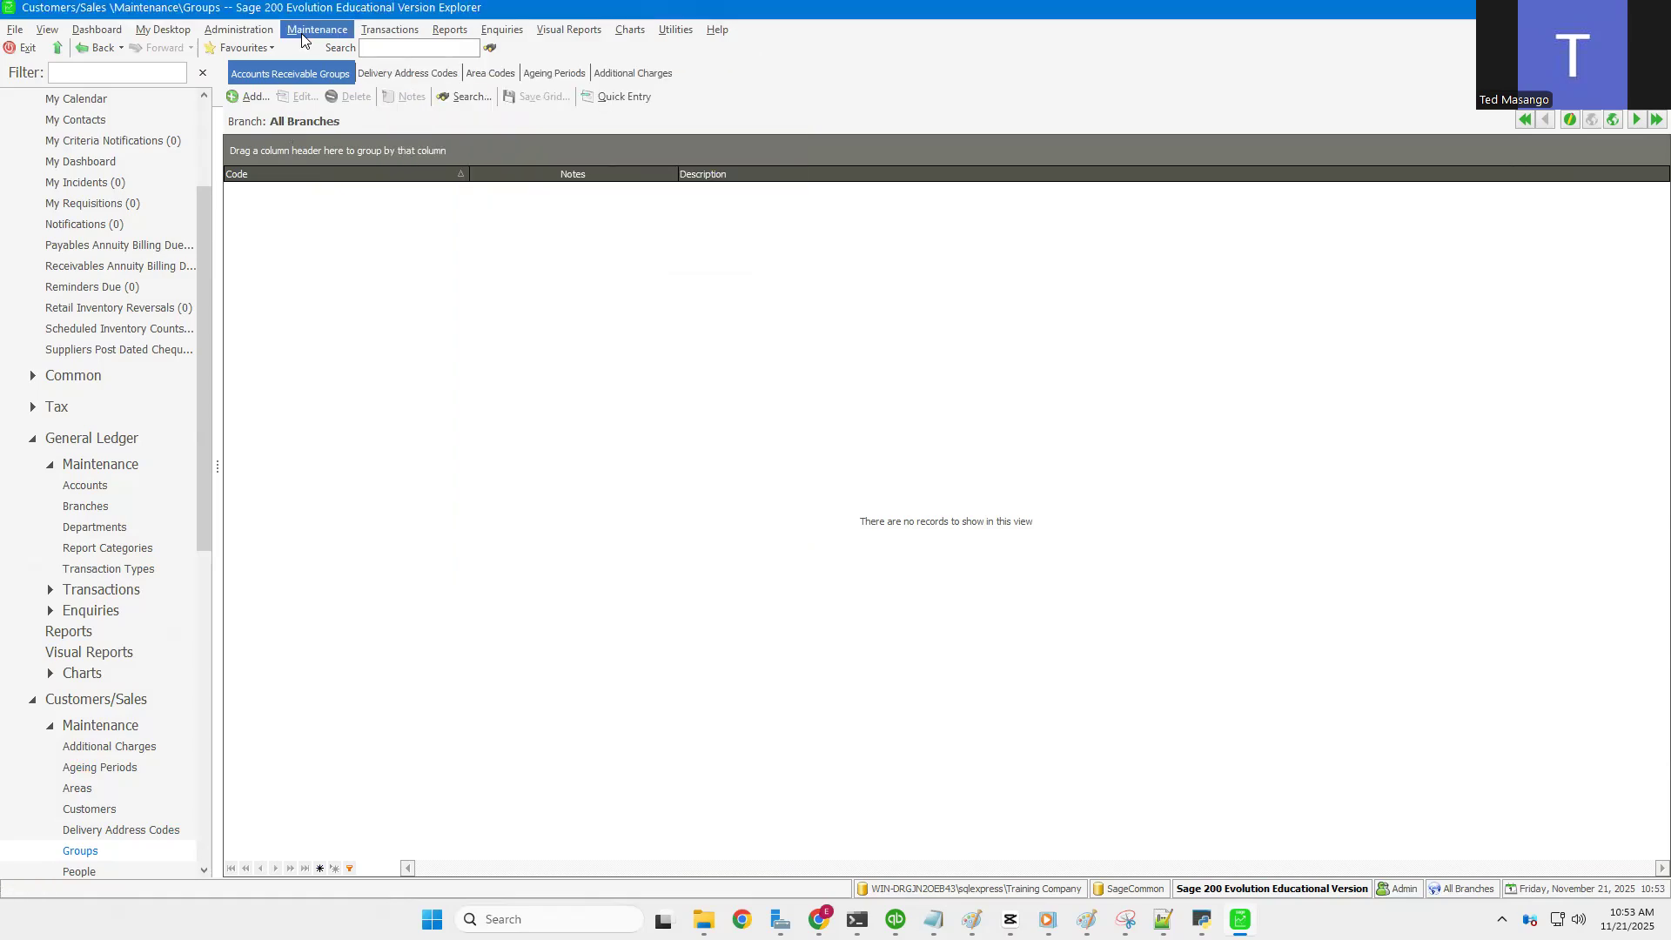
# Step: Open Customers/Sales People, preview the Add Person form, and cancel it unsaved
pyautogui.click(302, 35)
pyautogui.moveTo(371, 128)
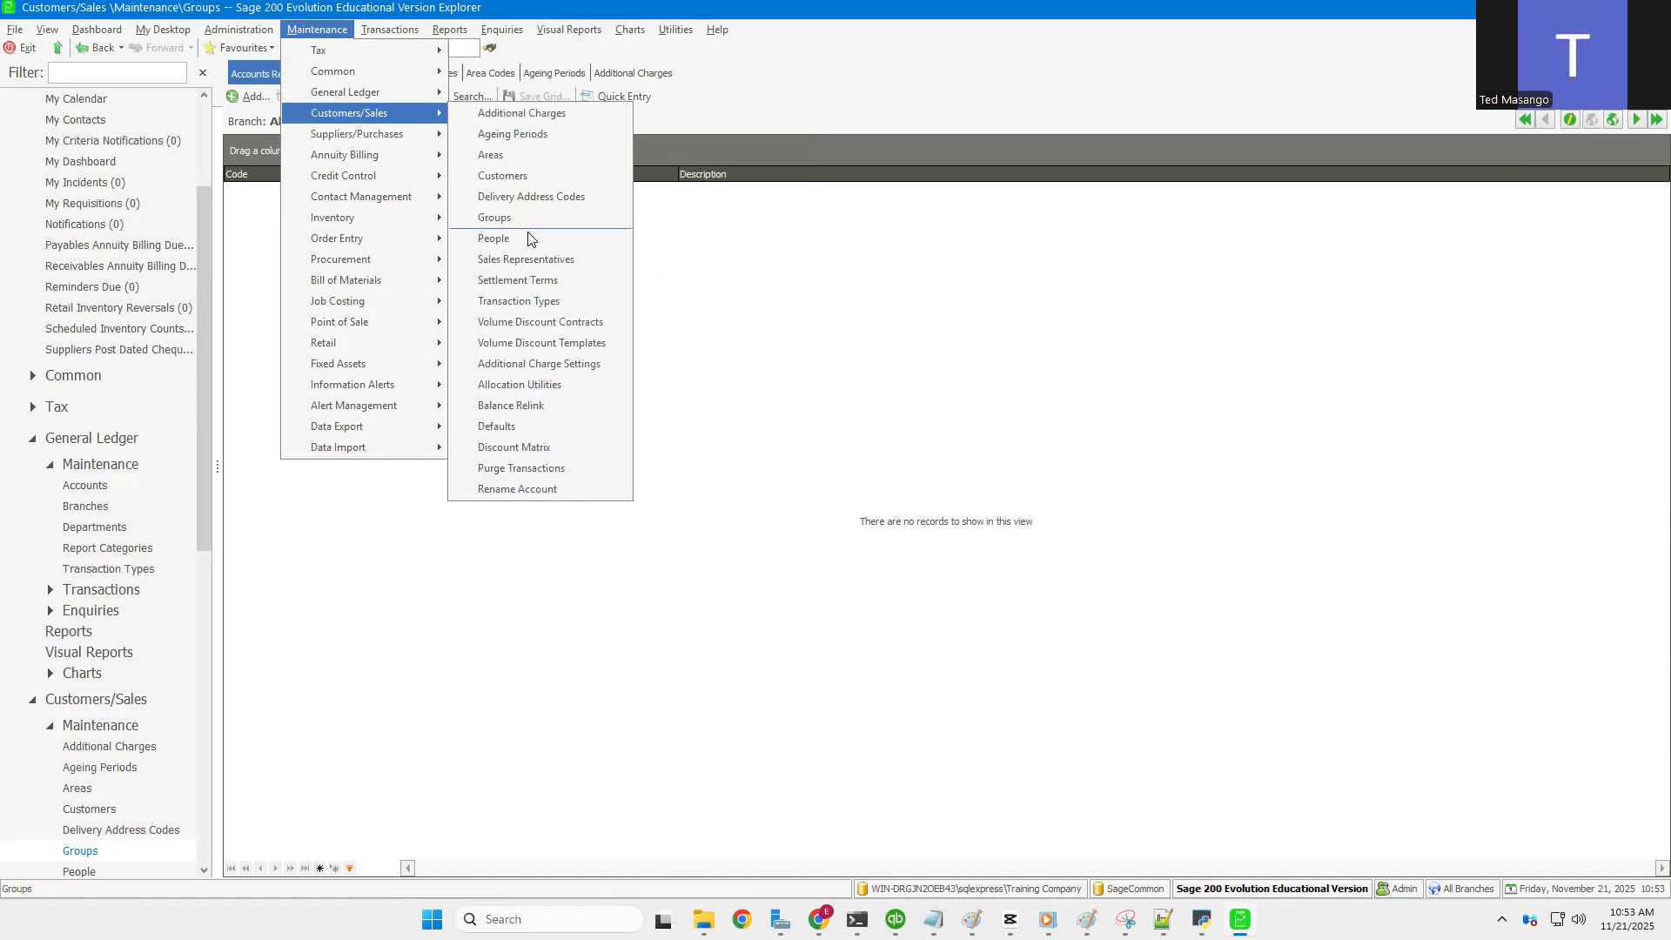
pyautogui.click(527, 243)
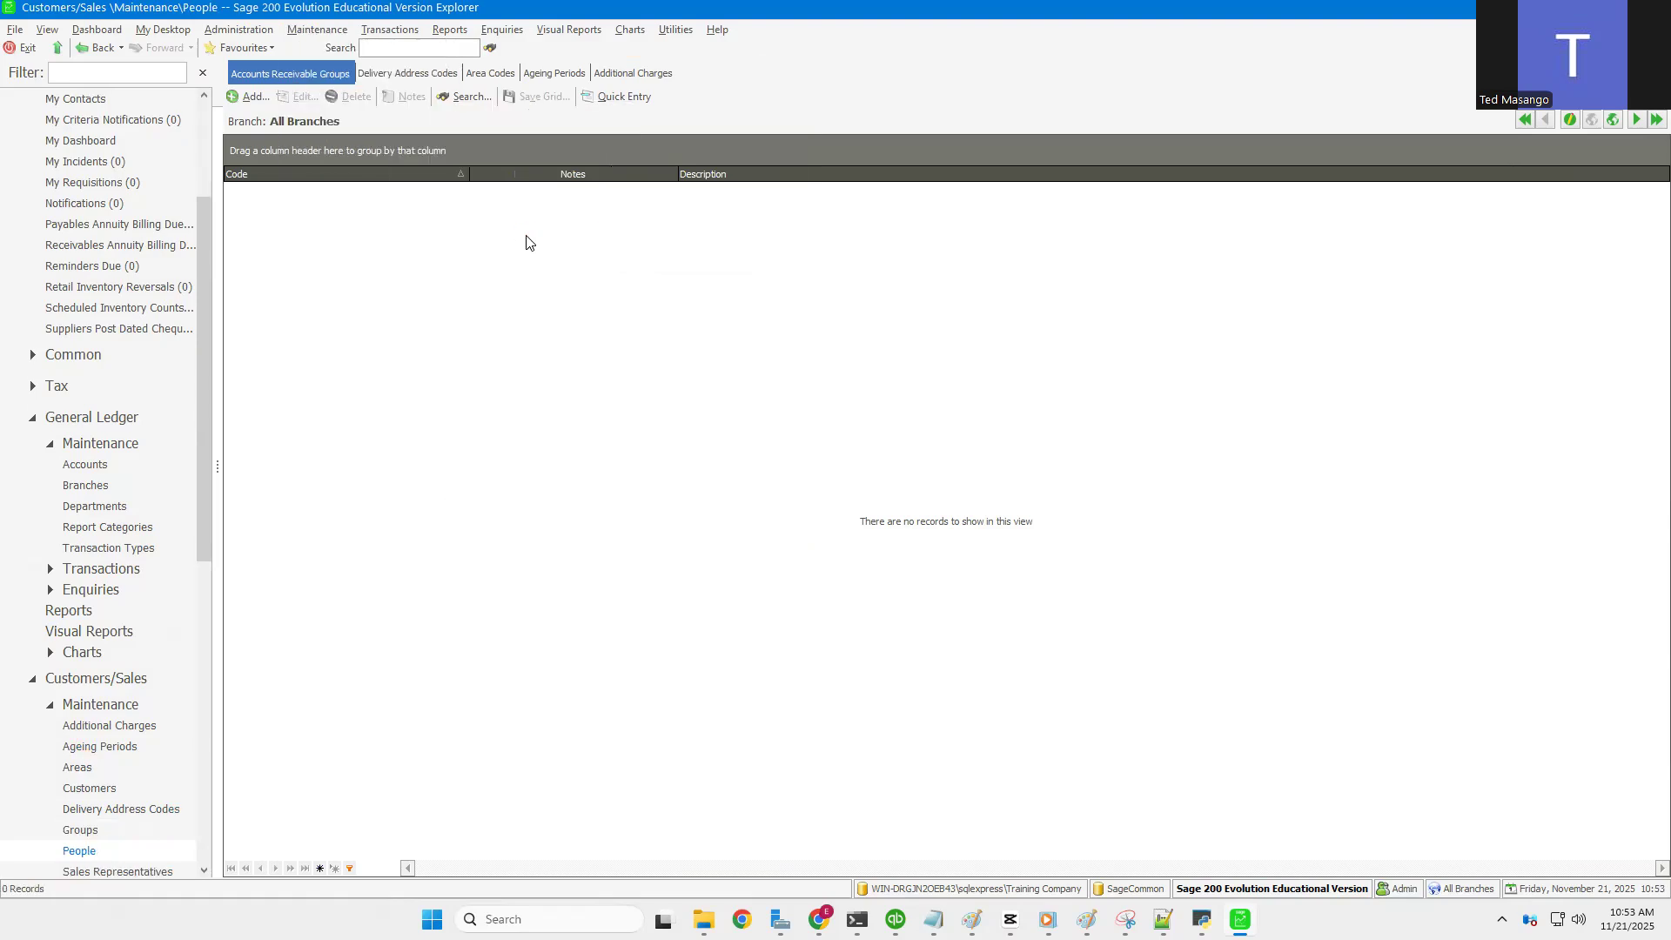
pyautogui.click(251, 95)
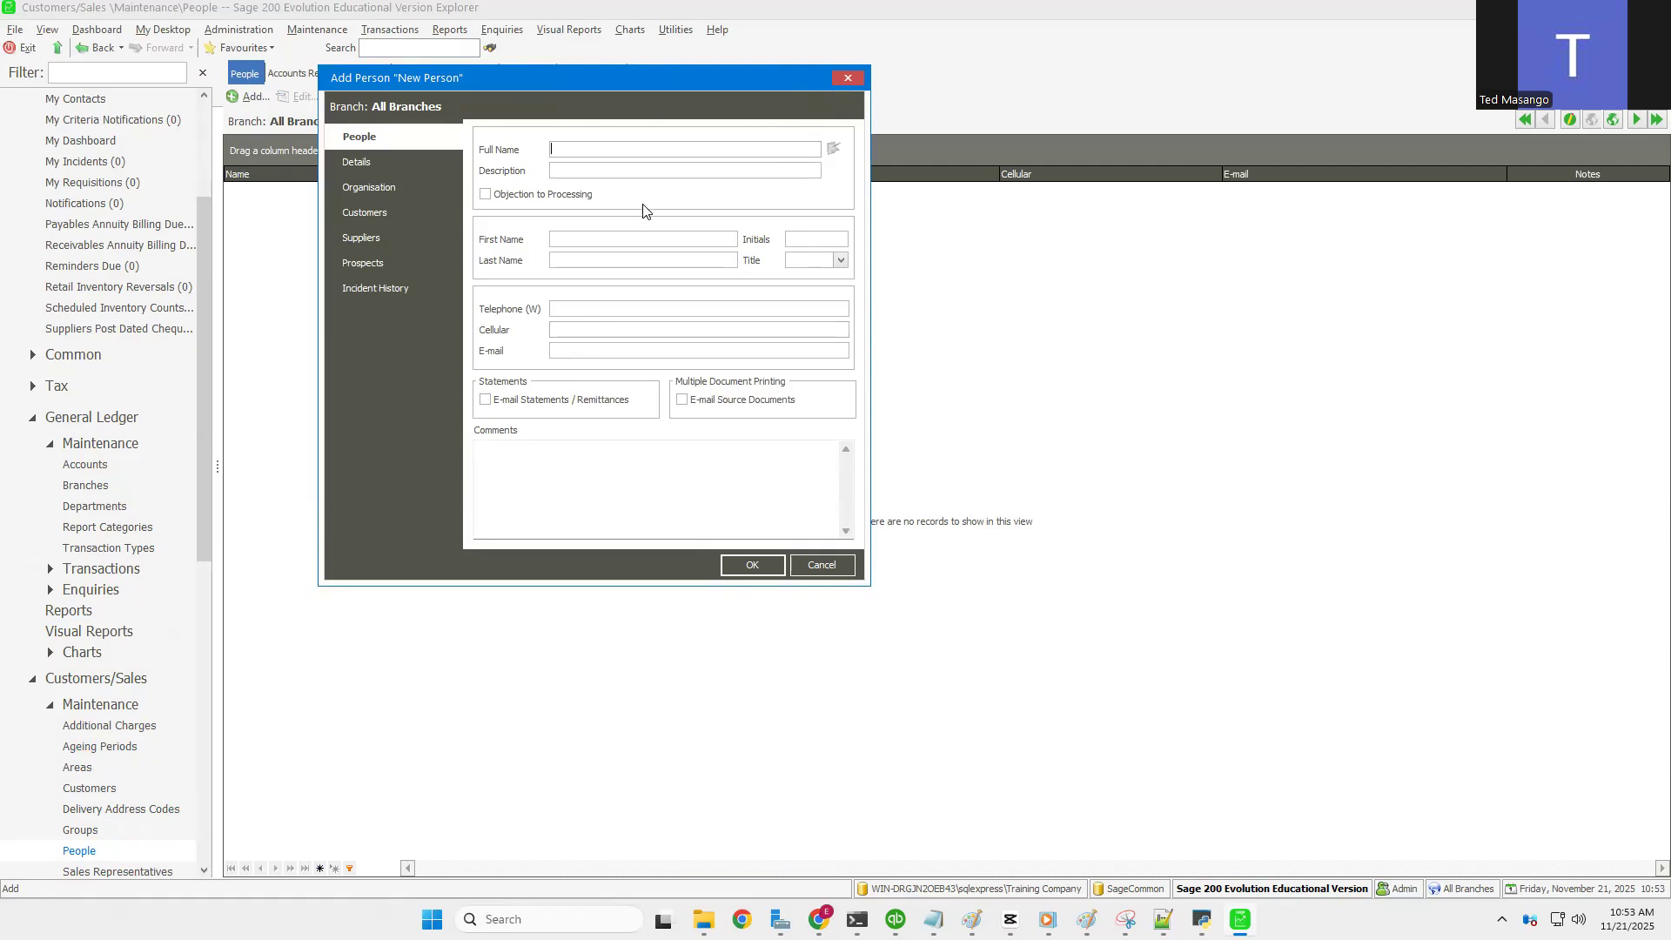
pyautogui.click(820, 565)
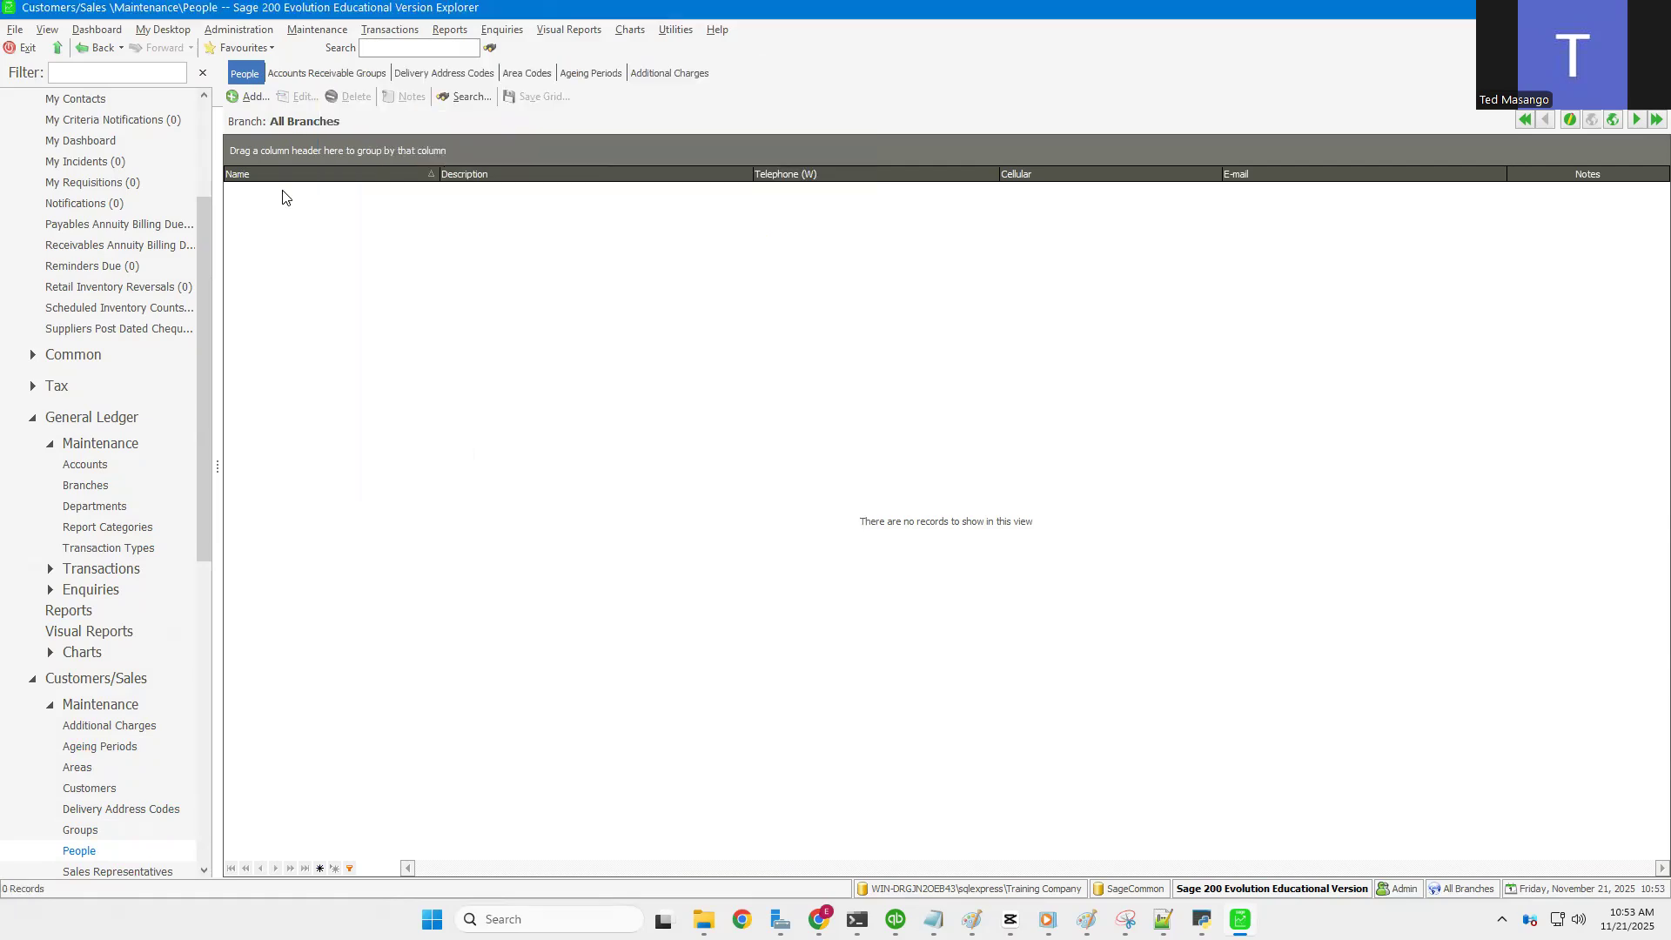
# Step: Open the Sales Representatives list under Maintenance > Customers/Sales
pyautogui.click(306, 35)
pyautogui.moveTo(347, 119)
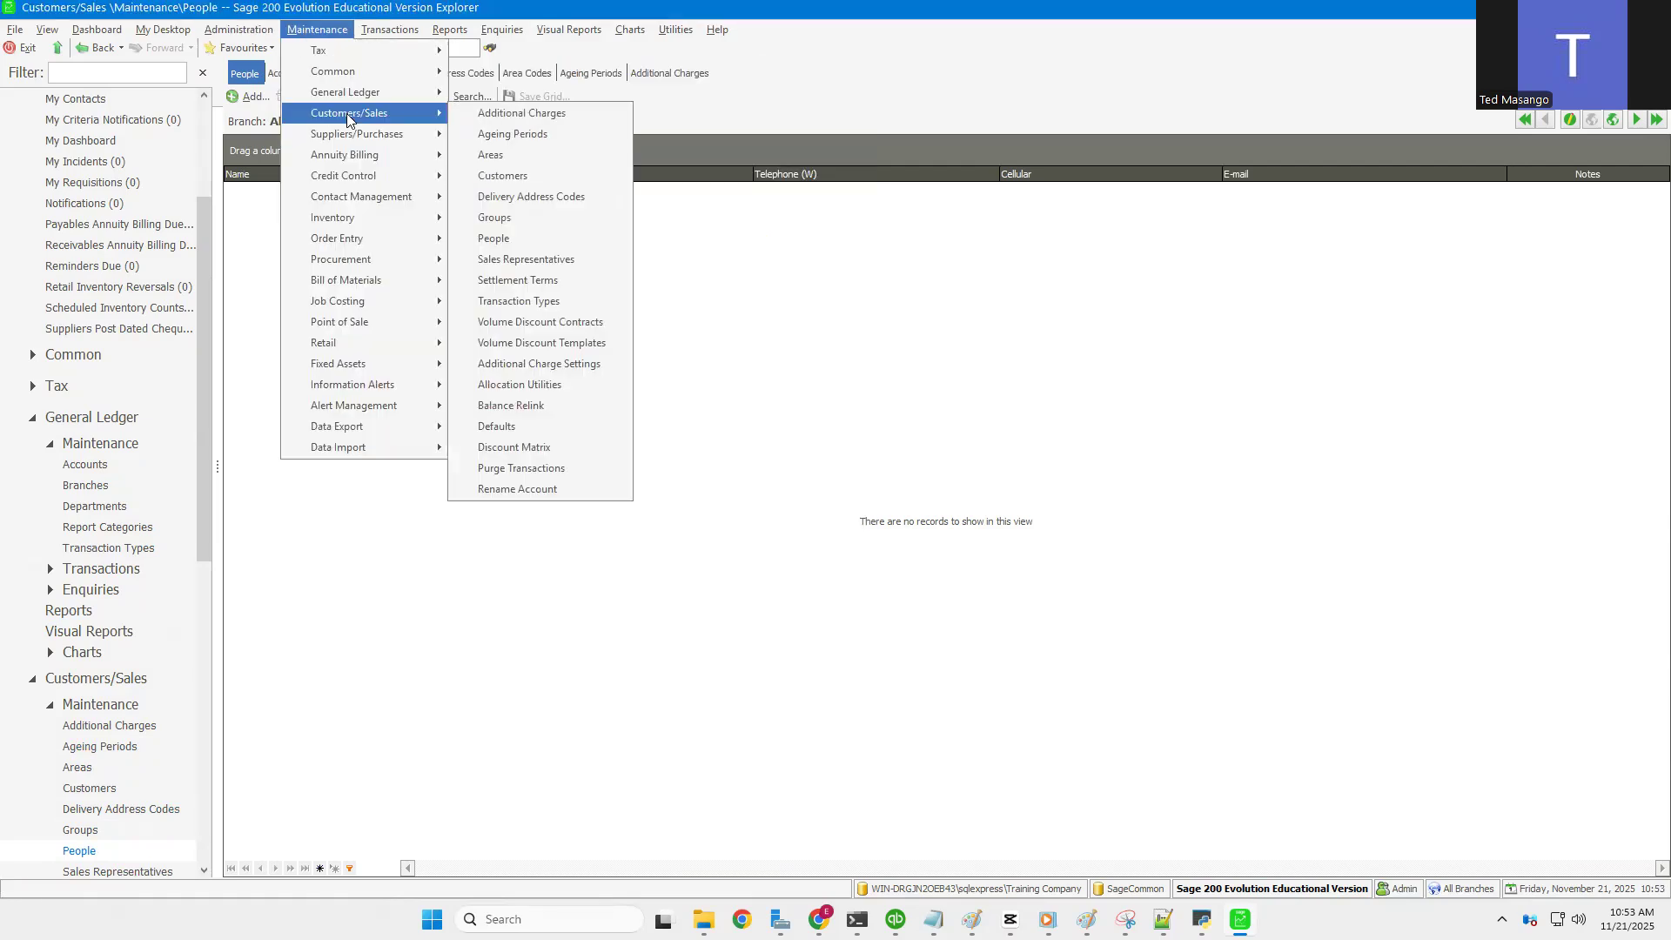
pyautogui.click(510, 261)
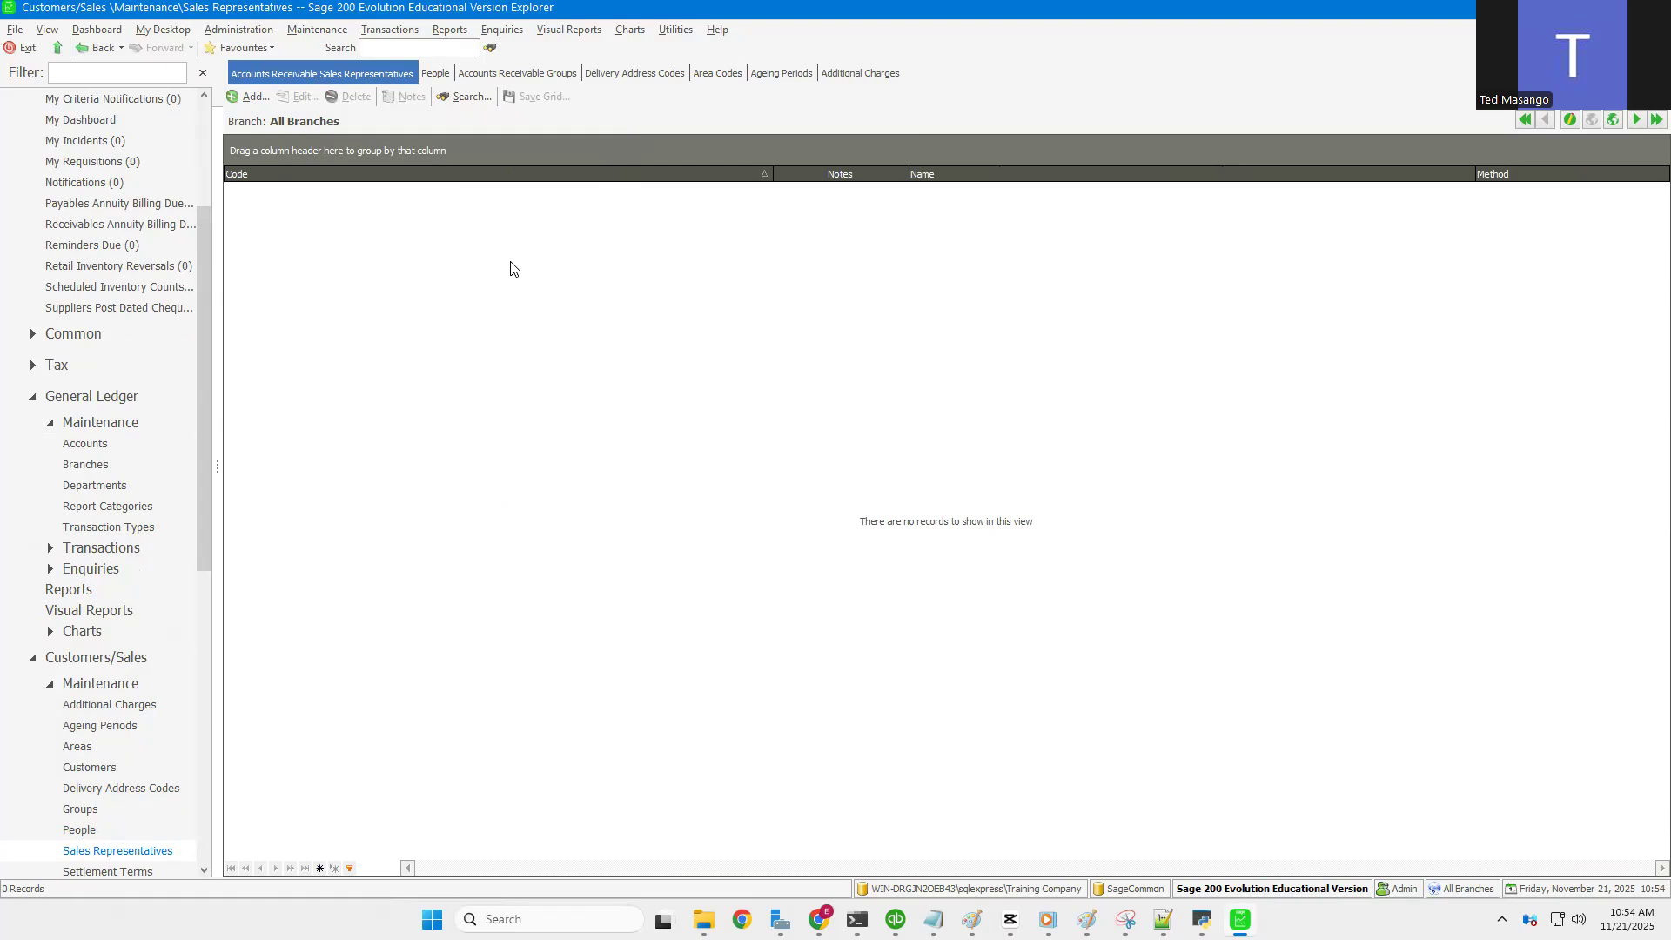
# Step: Add a new sales representative SR001 and enter the rep's name and address
pyautogui.click(243, 97)
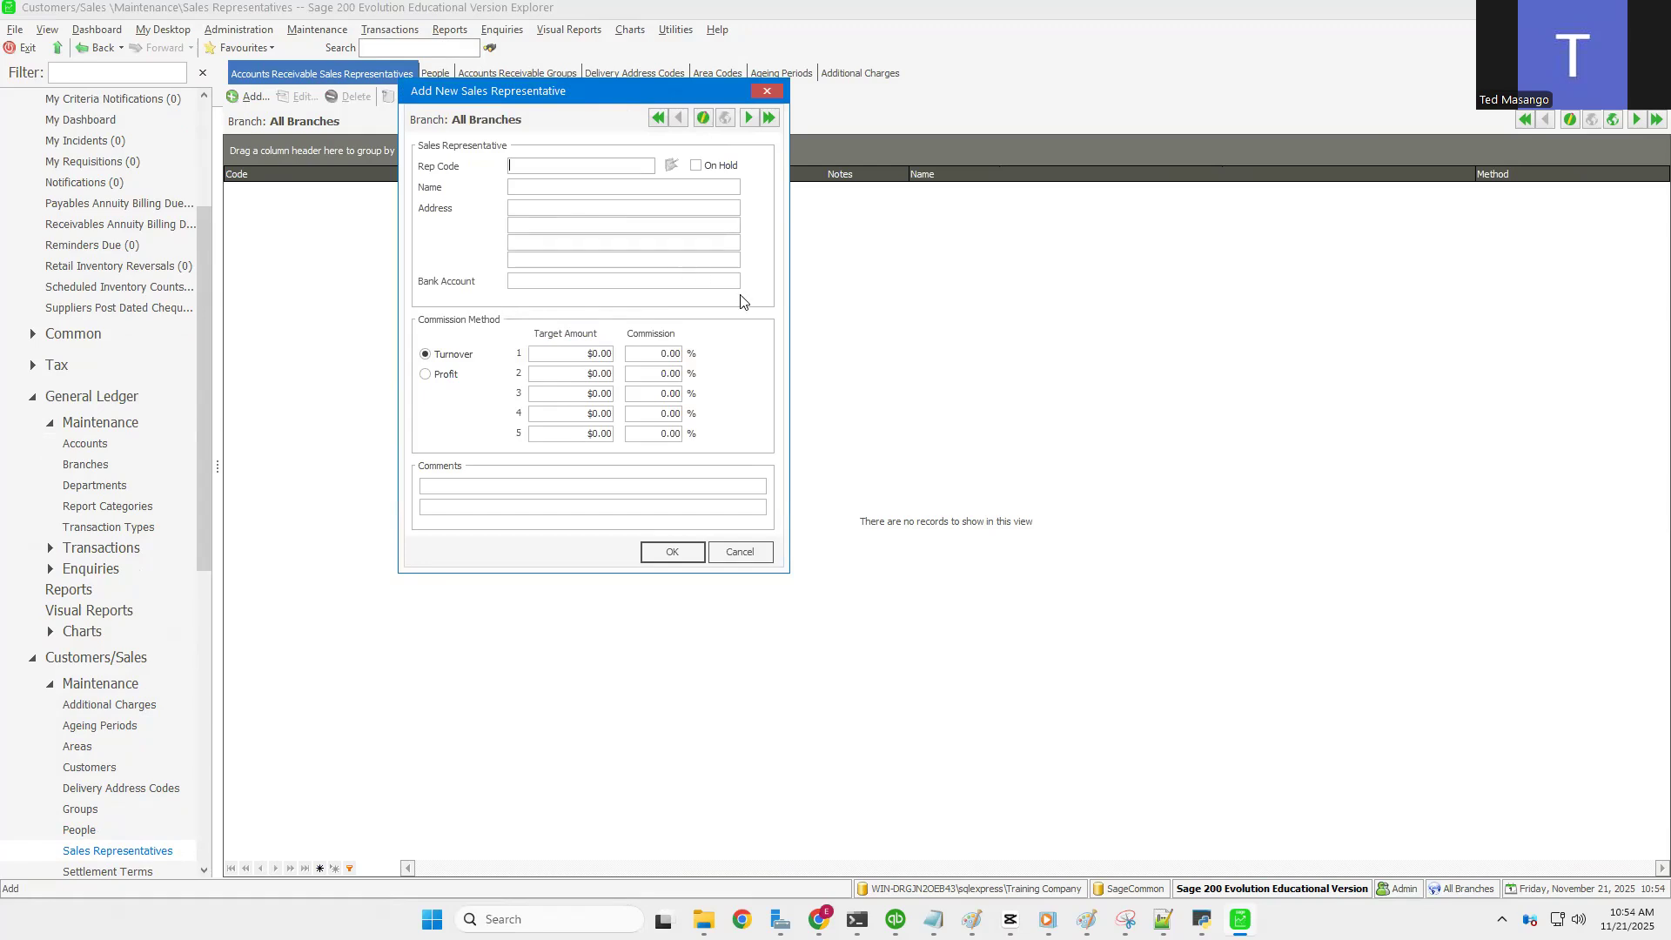
pyautogui.write('SR001')
pyautogui.press('Tab')
pyautogui.click(529, 190)
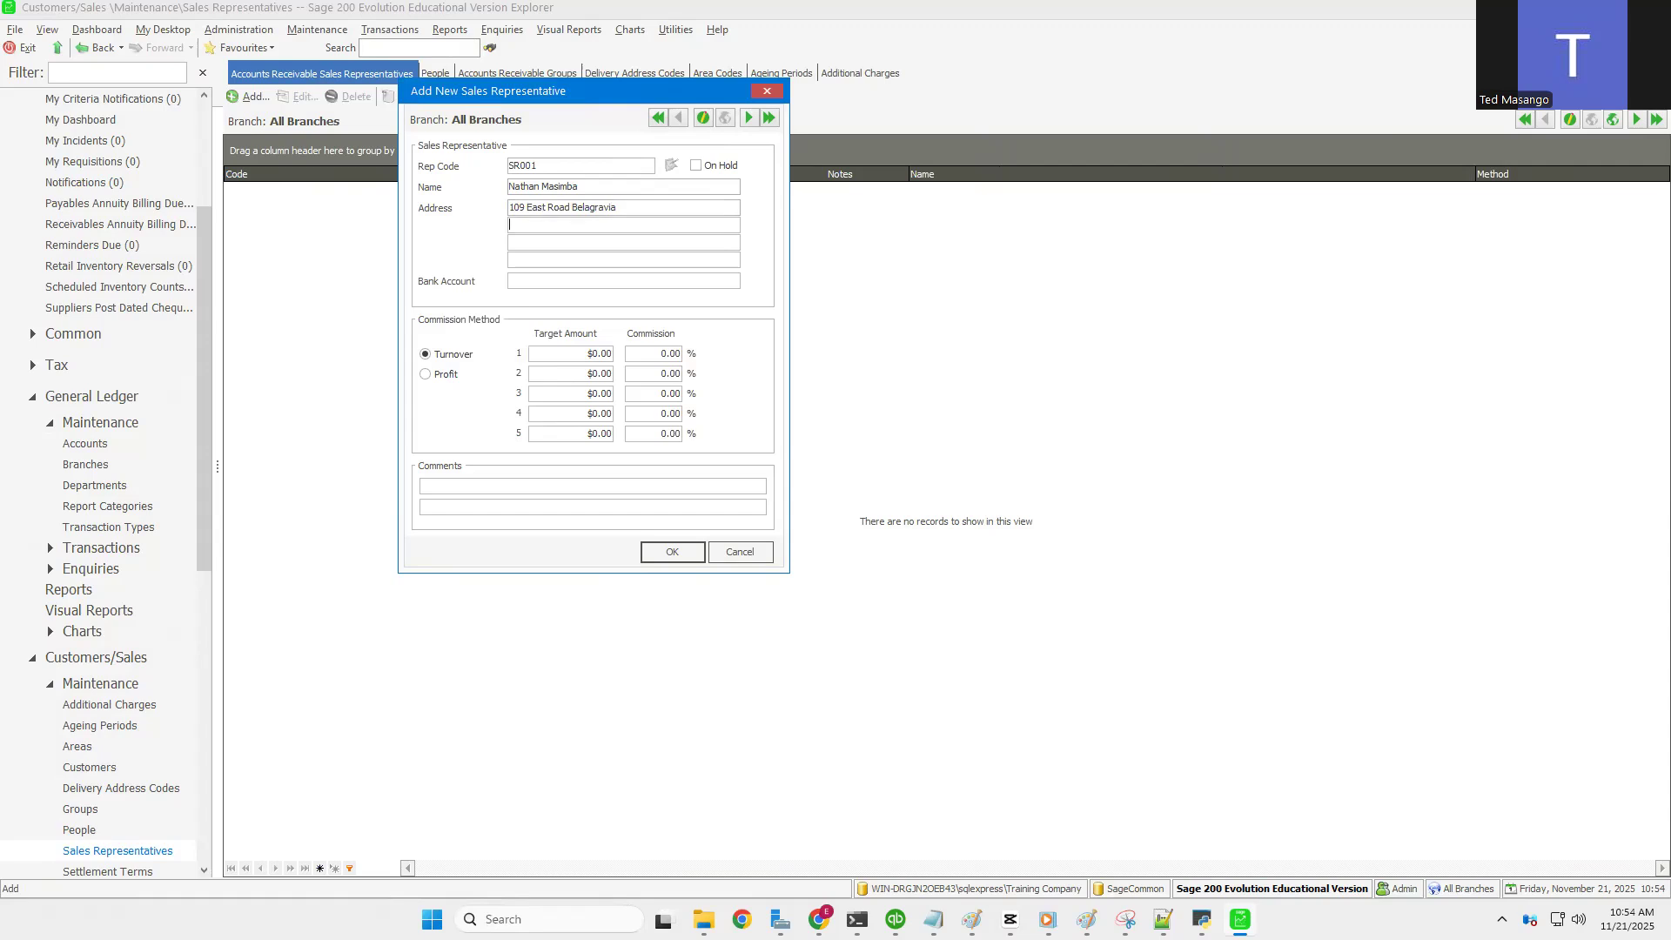
# Step: Keep the Turnover commission method and set row 1 to a 5,000 target at 1%
pyautogui.click(426, 374)
pyautogui.click(427, 355)
pyautogui.click(576, 353)
pyautogui.write('1')
pyautogui.press('Tab')
pyautogui.press('Tab')
pyautogui.click(588, 355)
pyautogui.moveTo(588, 355); pyautogui.dragTo(387, 341)
pyautogui.write('5')
# Step: Set row 2 to a 10,000 target at 2% commission and save SR001
pyautogui.press('Tab')
pyautogui.write('1')
pyautogui.click(566, 376)
pyautogui.write('100000')
pyautogui.press('BackSpace')
pyautogui.press('Tab')
pyautogui.write('2')
pyautogui.click(555, 392)
pyautogui.click(560, 353)
pyautogui.moveTo(557, 353); pyautogui.dragTo(445, 347)
pyautogui.click(661, 554)
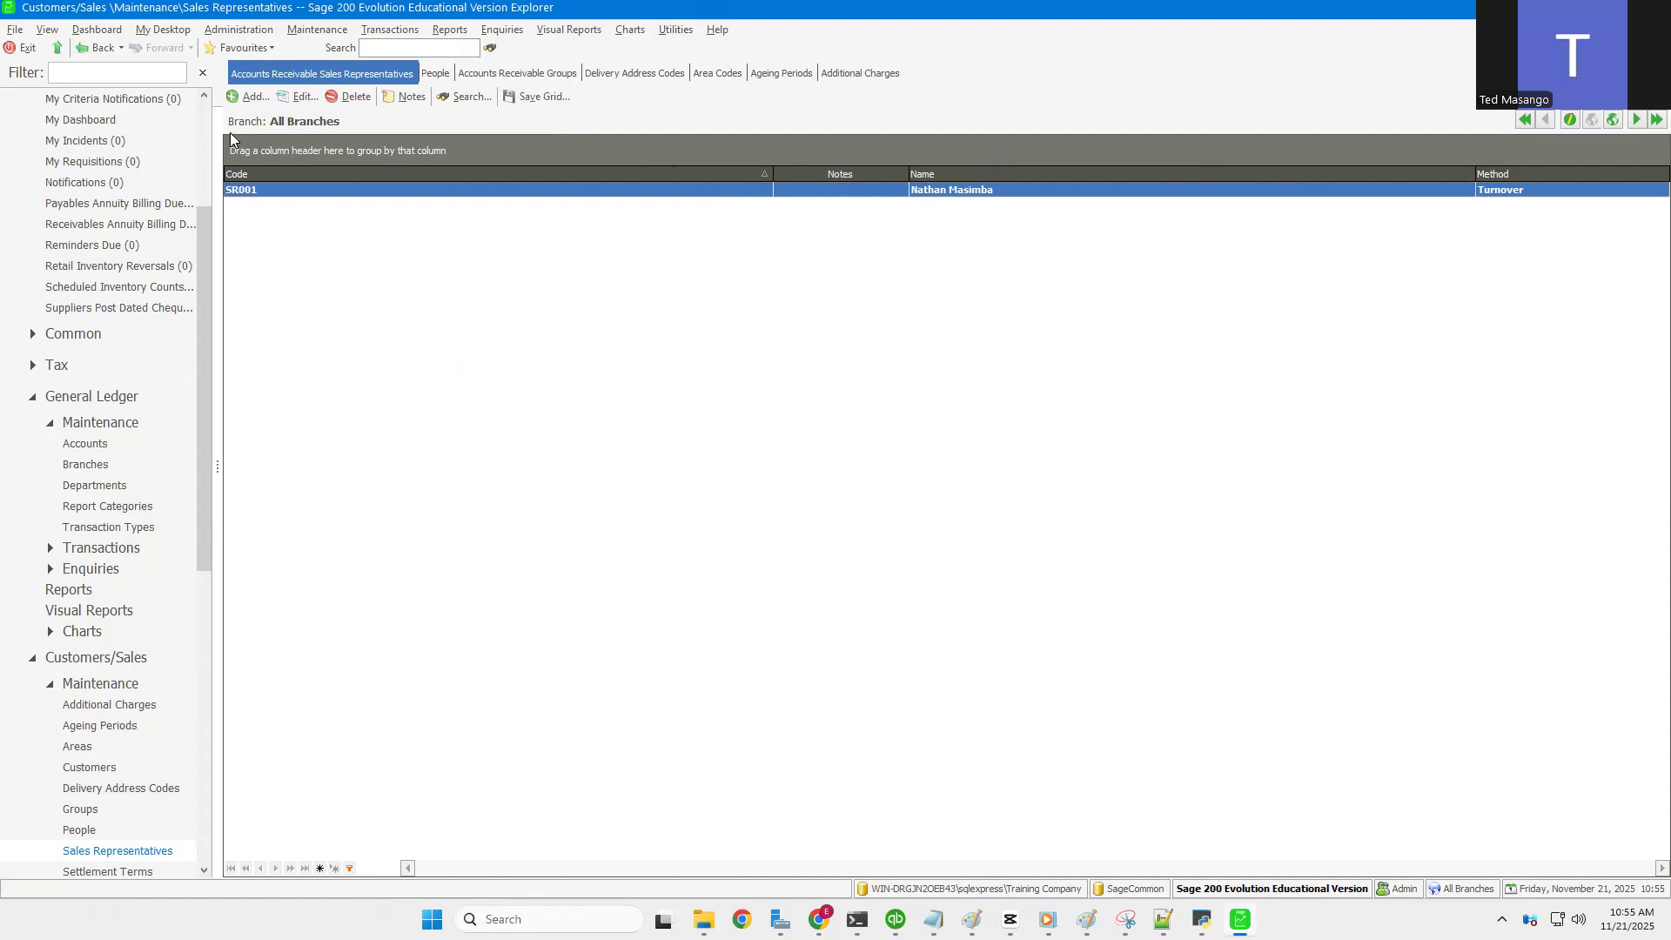
# Step: Open the empty Settlement Terms list from Maintenance > Customers/Sales
pyautogui.click(315, 31)
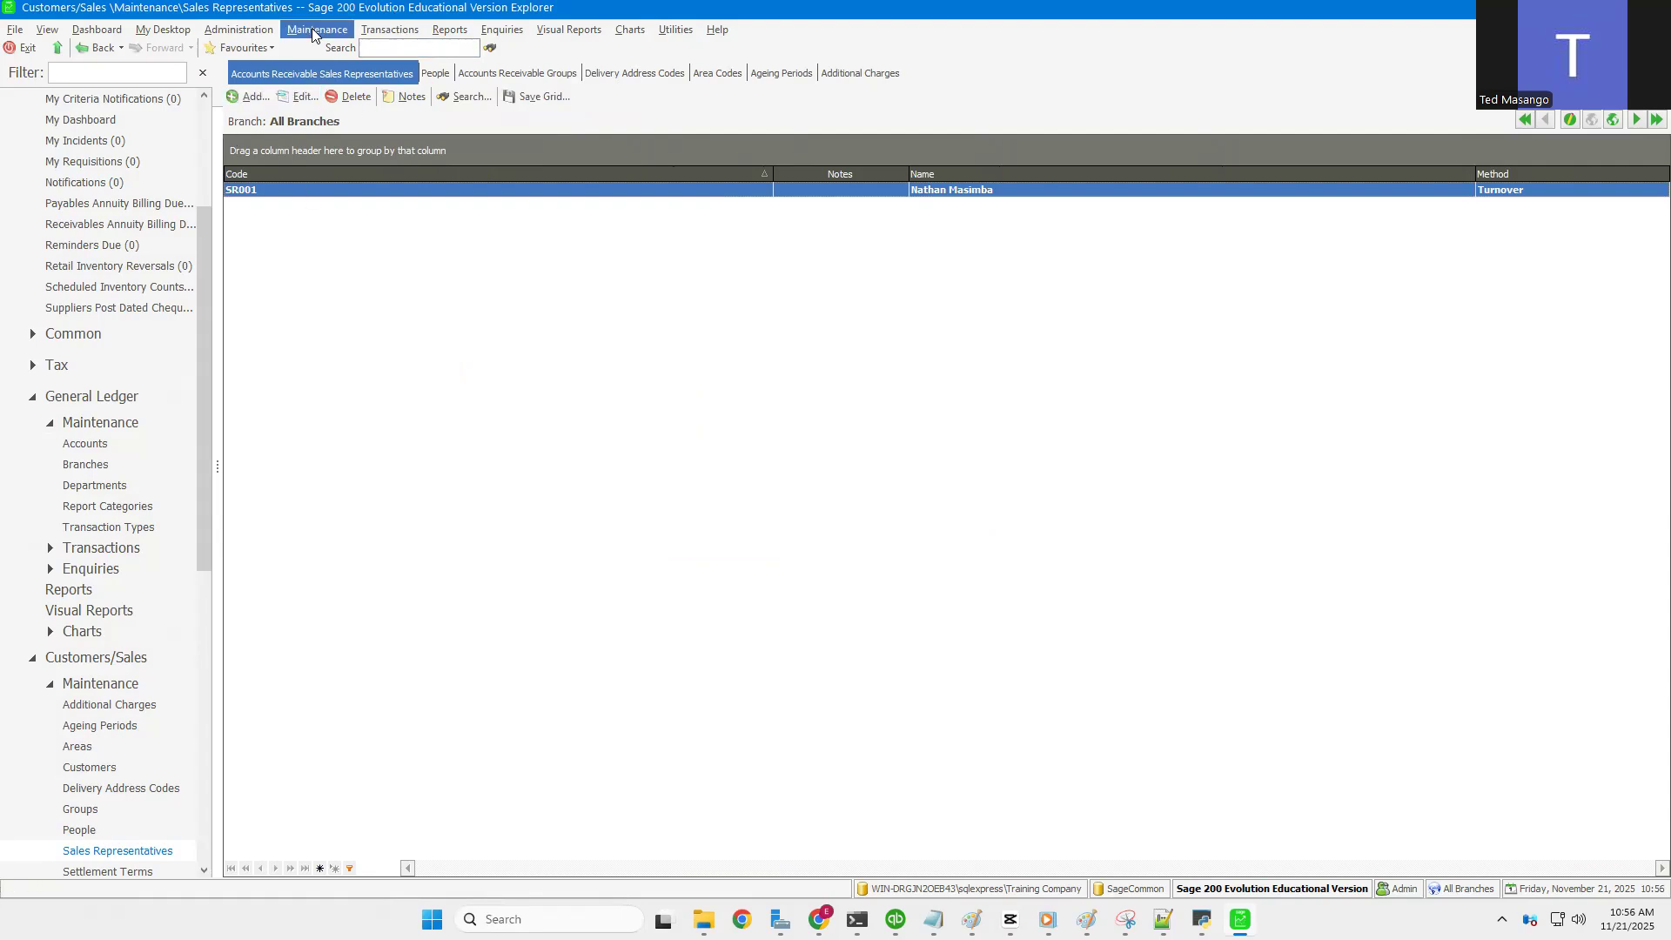
pyautogui.moveTo(344, 121)
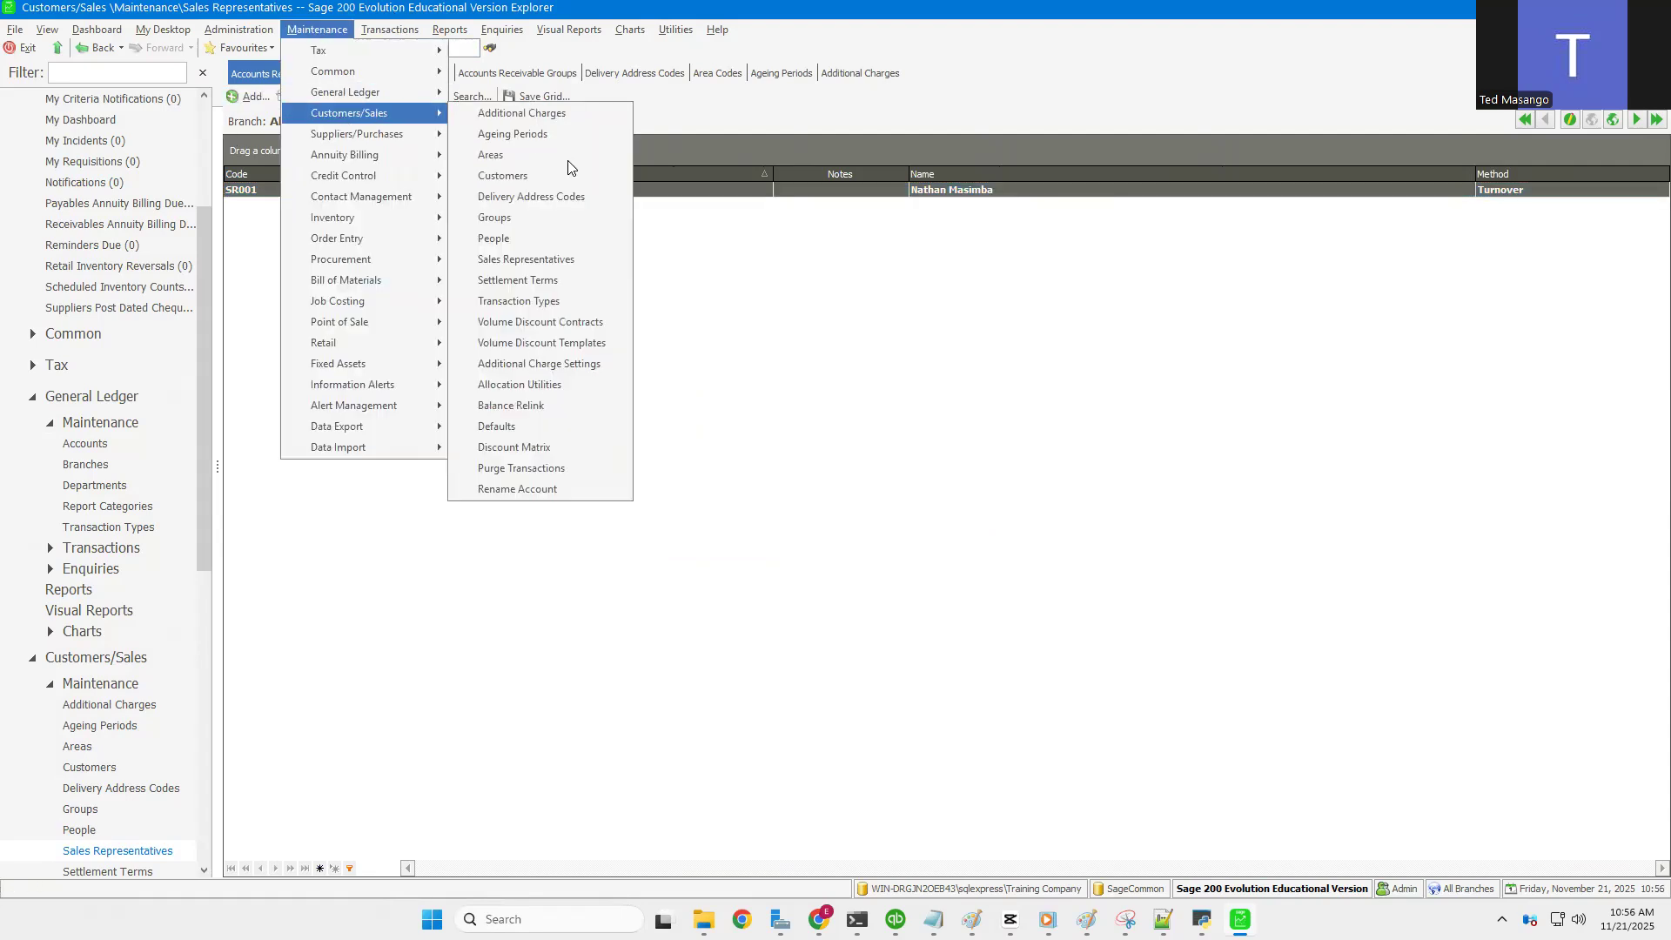
pyautogui.click(539, 280)
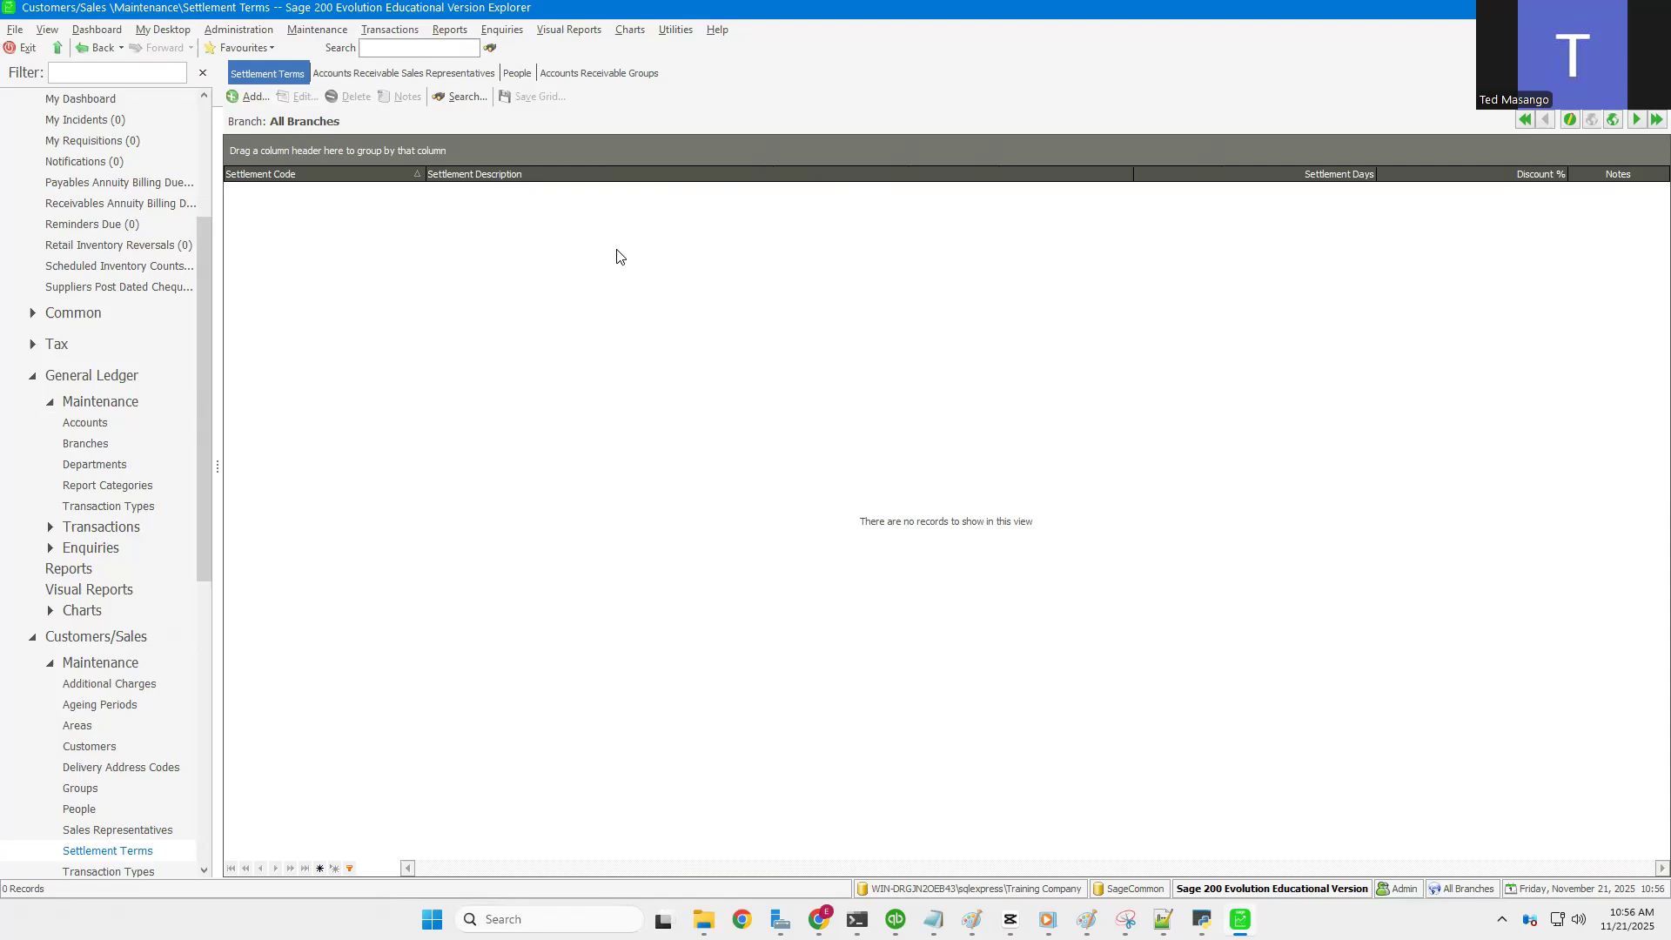
# Step: Add settlement term 7 DAYS with a matching description and Date of Invoice payment method
pyautogui.click(248, 98)
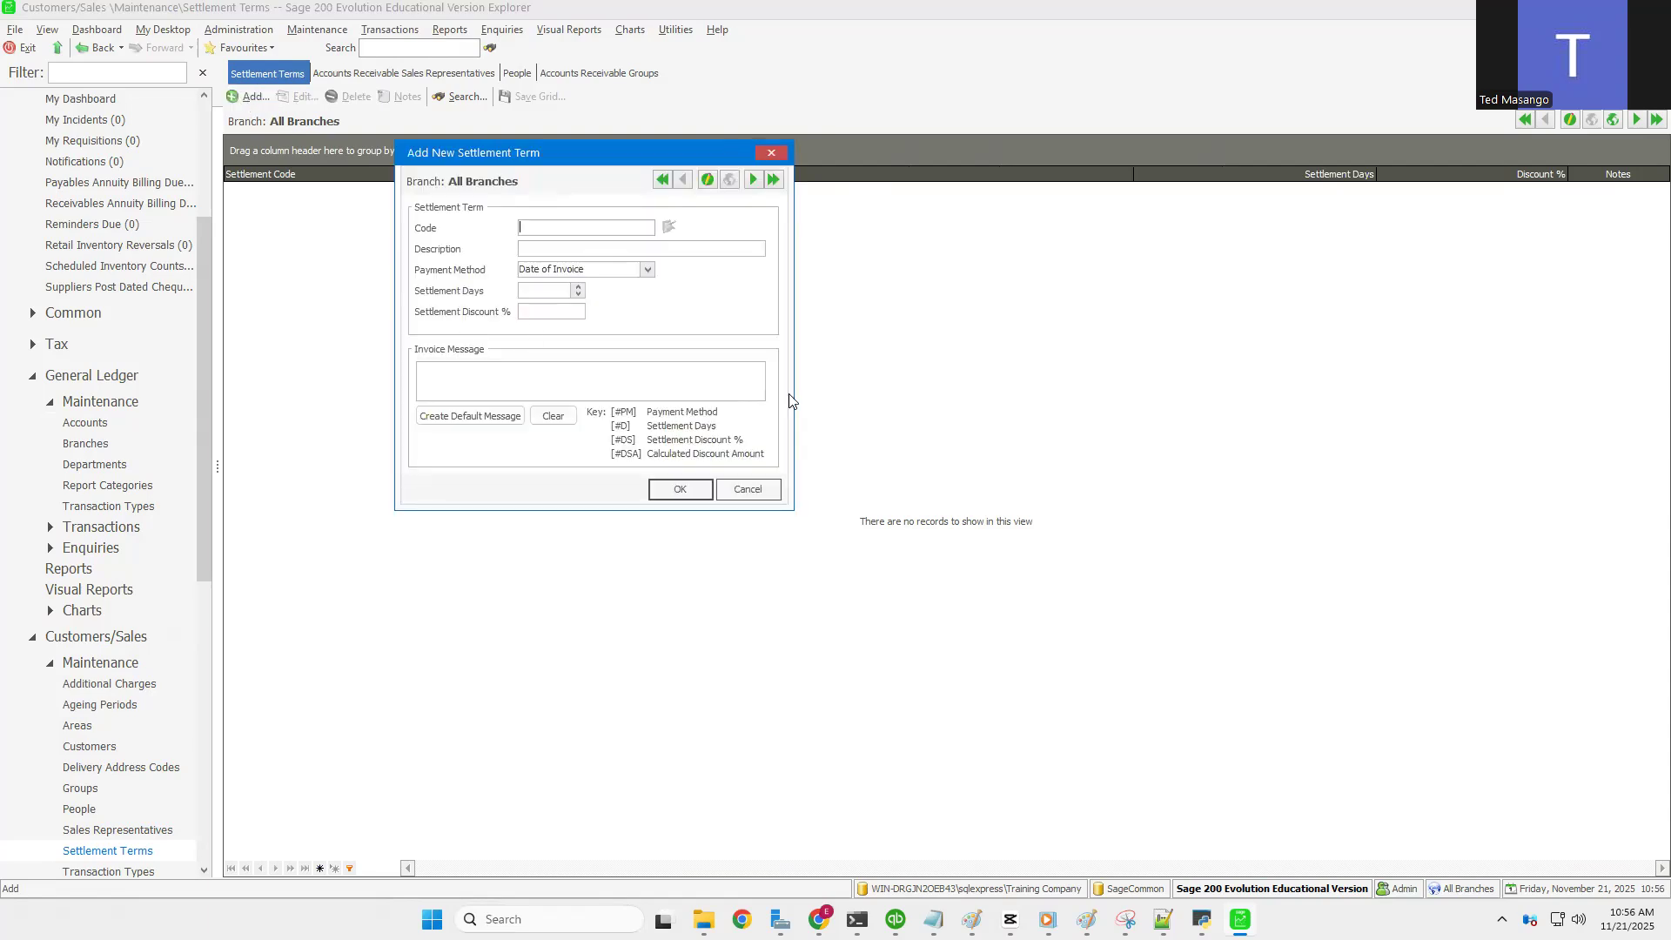
pyautogui.write('7 DAYS')
pyautogui.moveTo(289, 258); pyautogui.dragTo(288, 256)
pyautogui.hotkey('ctrl', 'c')
pyautogui.click(571, 249)
pyautogui.hotkey('ctrl', 'v')
pyautogui.click(646, 271)
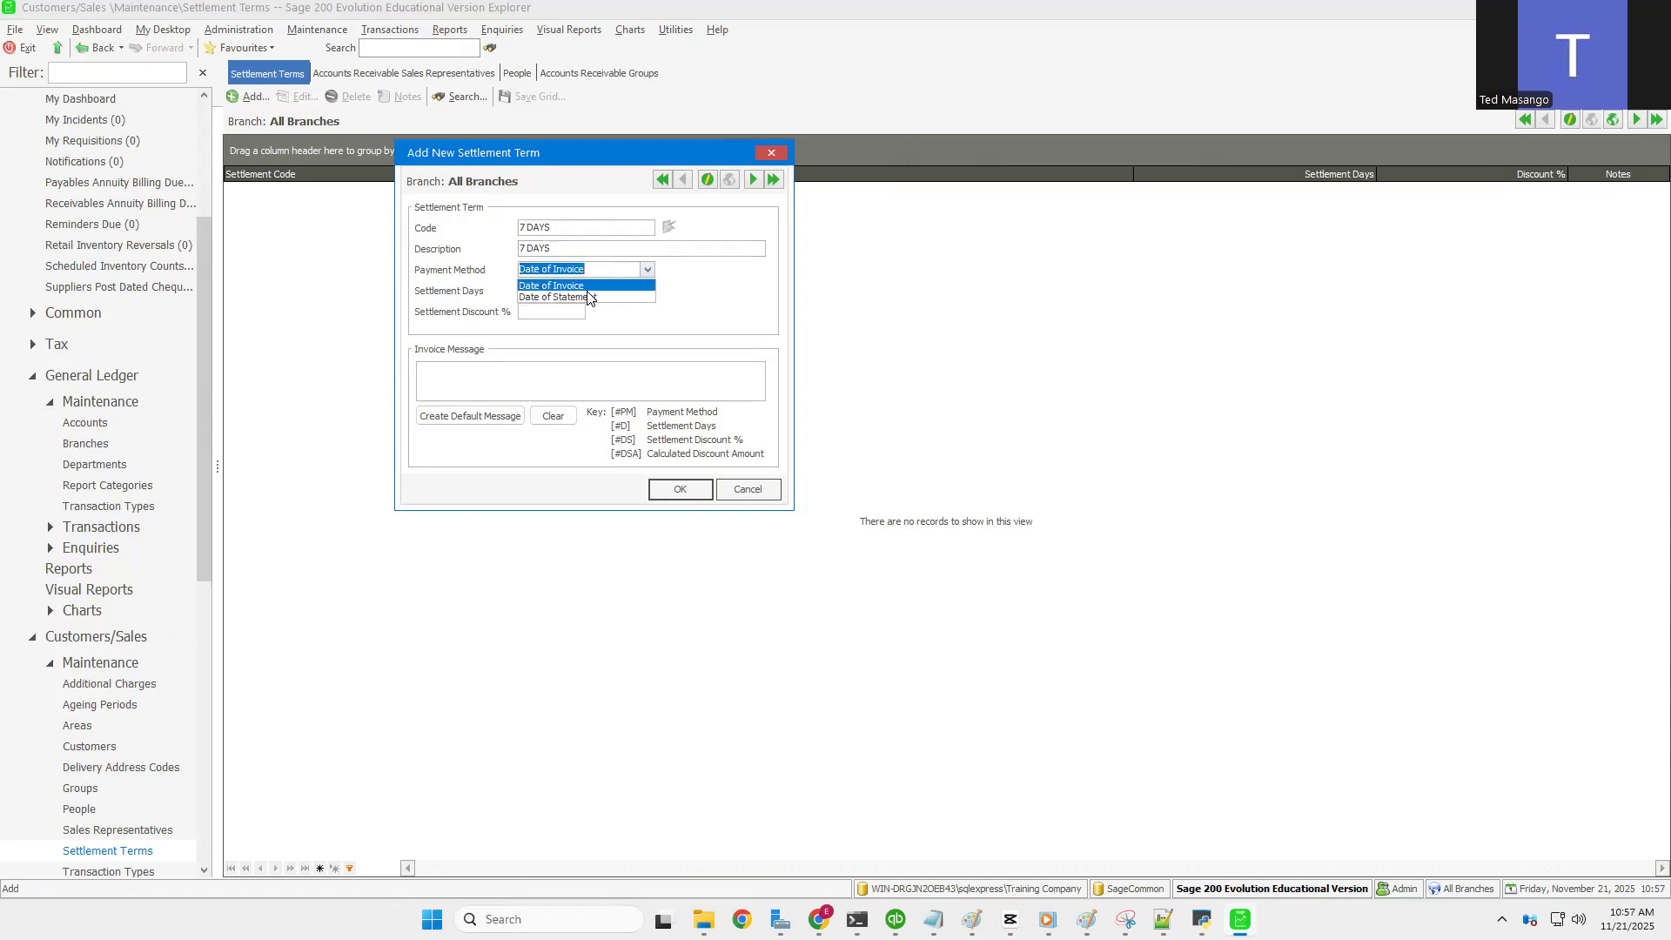
pyautogui.click(557, 286)
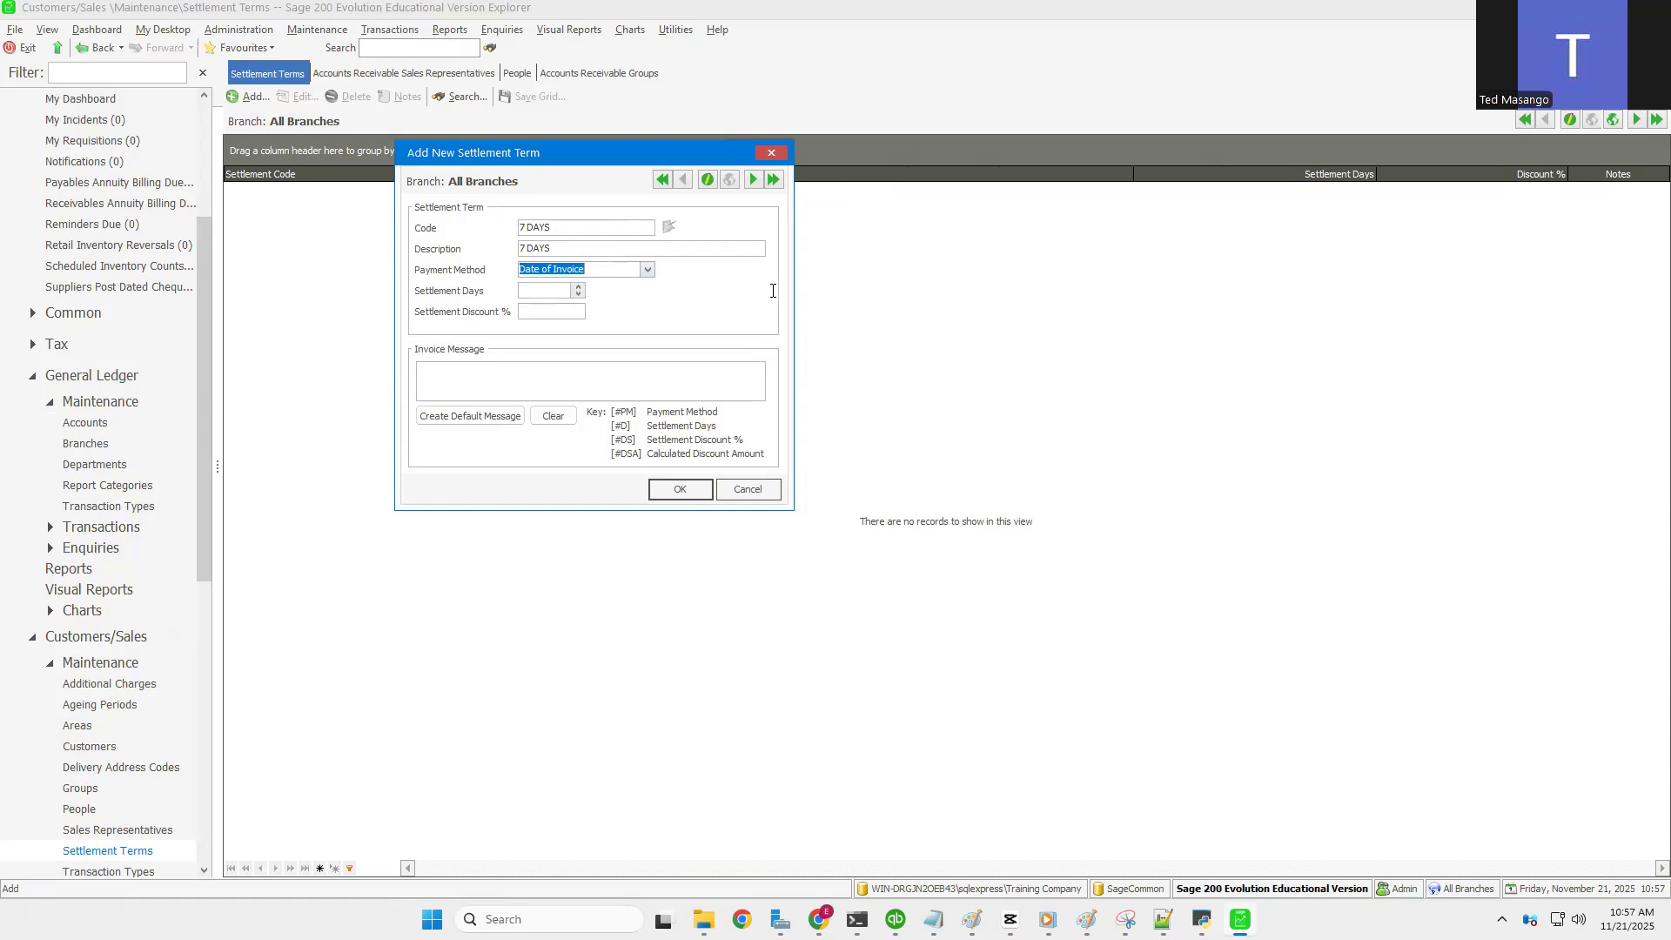
# Step: Set 7 settlement days, 10% discount, and message 'Get 10% Discount When You Pay in 7Days'
pyautogui.press('Tab')
pyautogui.write('7')
pyautogui.click(575, 311)
pyautogui.write('10')
pyautogui.press('Tab')
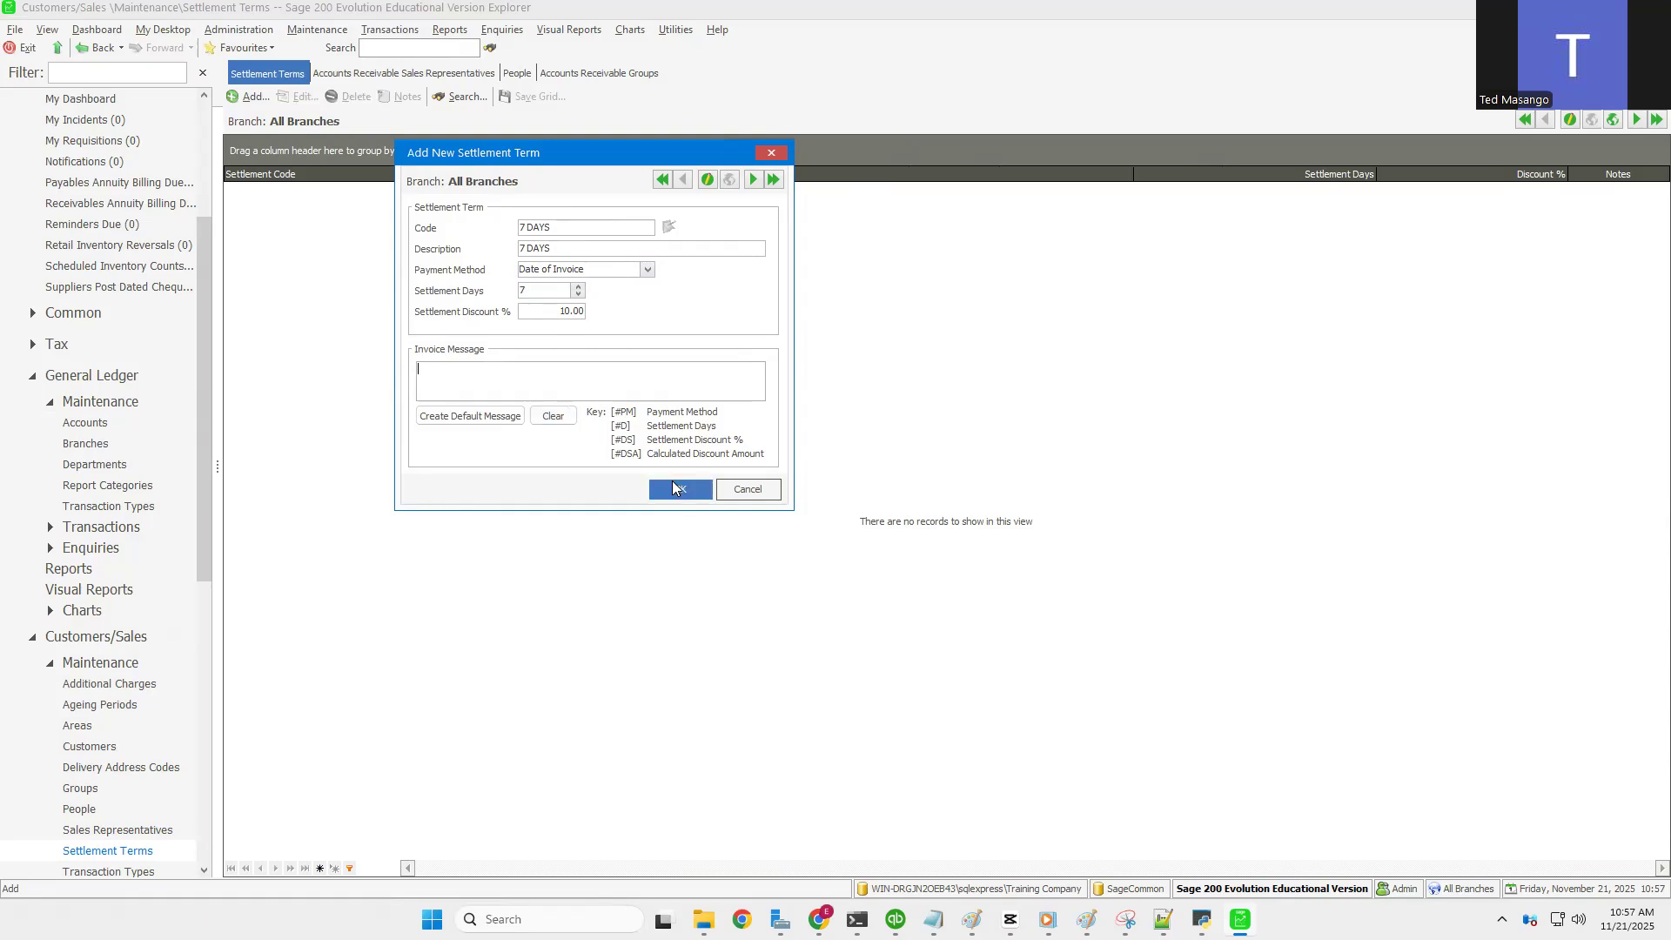
pyautogui.write('Get 10% Ds')
pyautogui.press('BackSpace')
pyautogui.write('iscount When You Pay in 7Days')
# Step: Save the 7 DAYS settlement term with 7 days and 10% discount
pyautogui.click(680, 493)
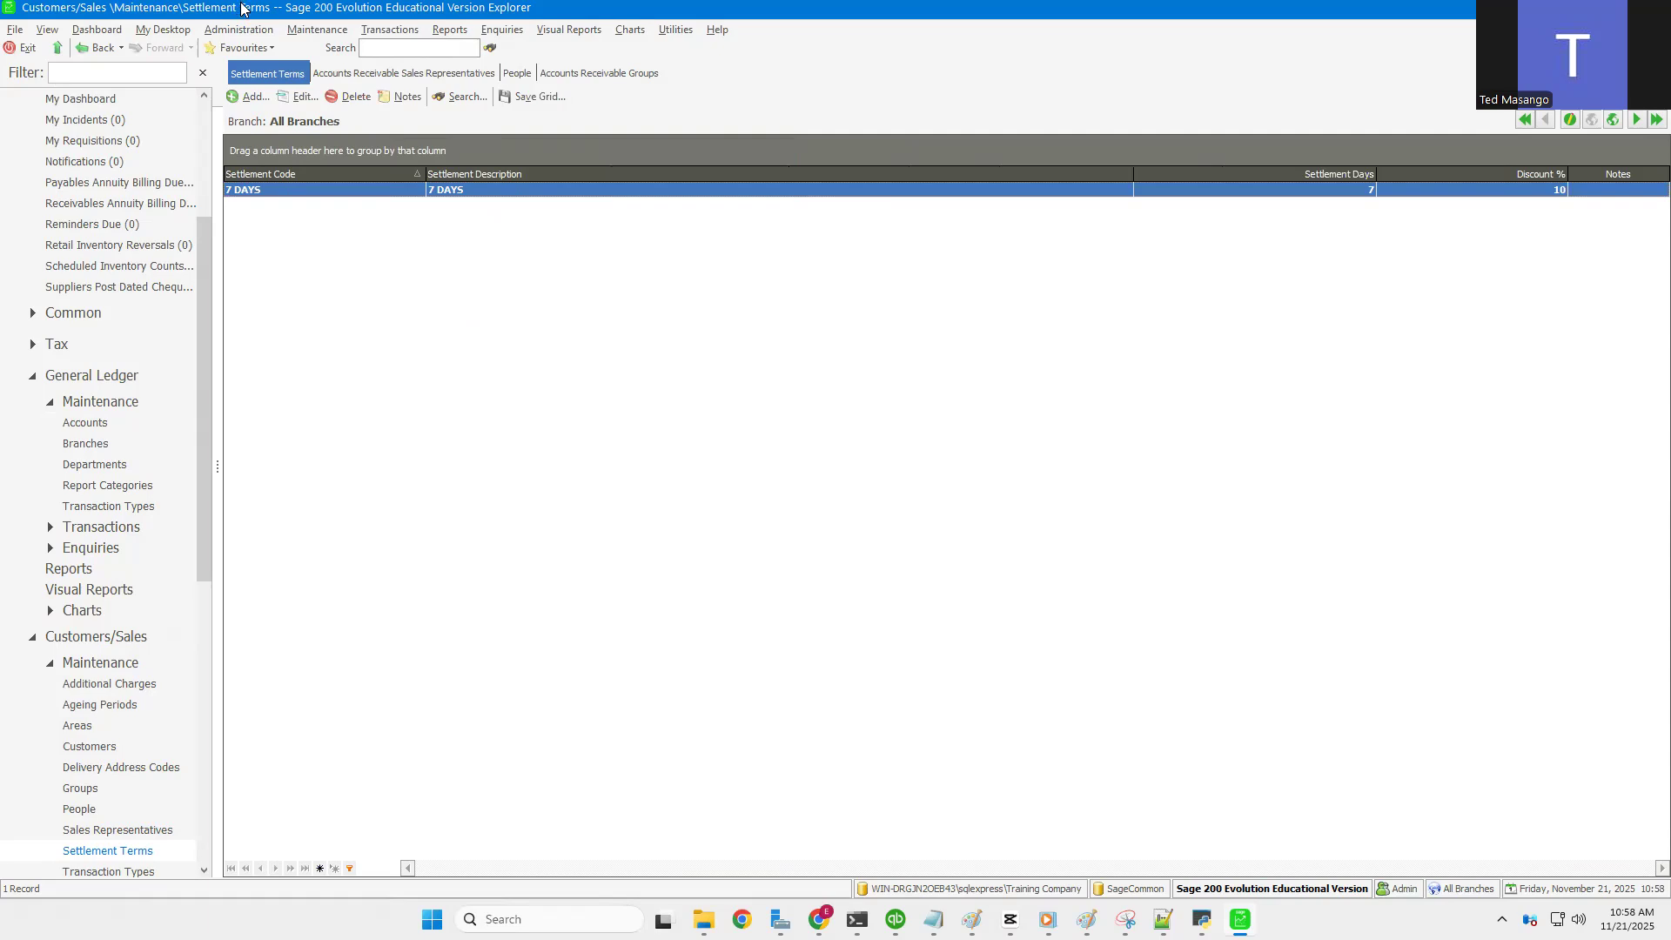
pyautogui.click(310, 31)
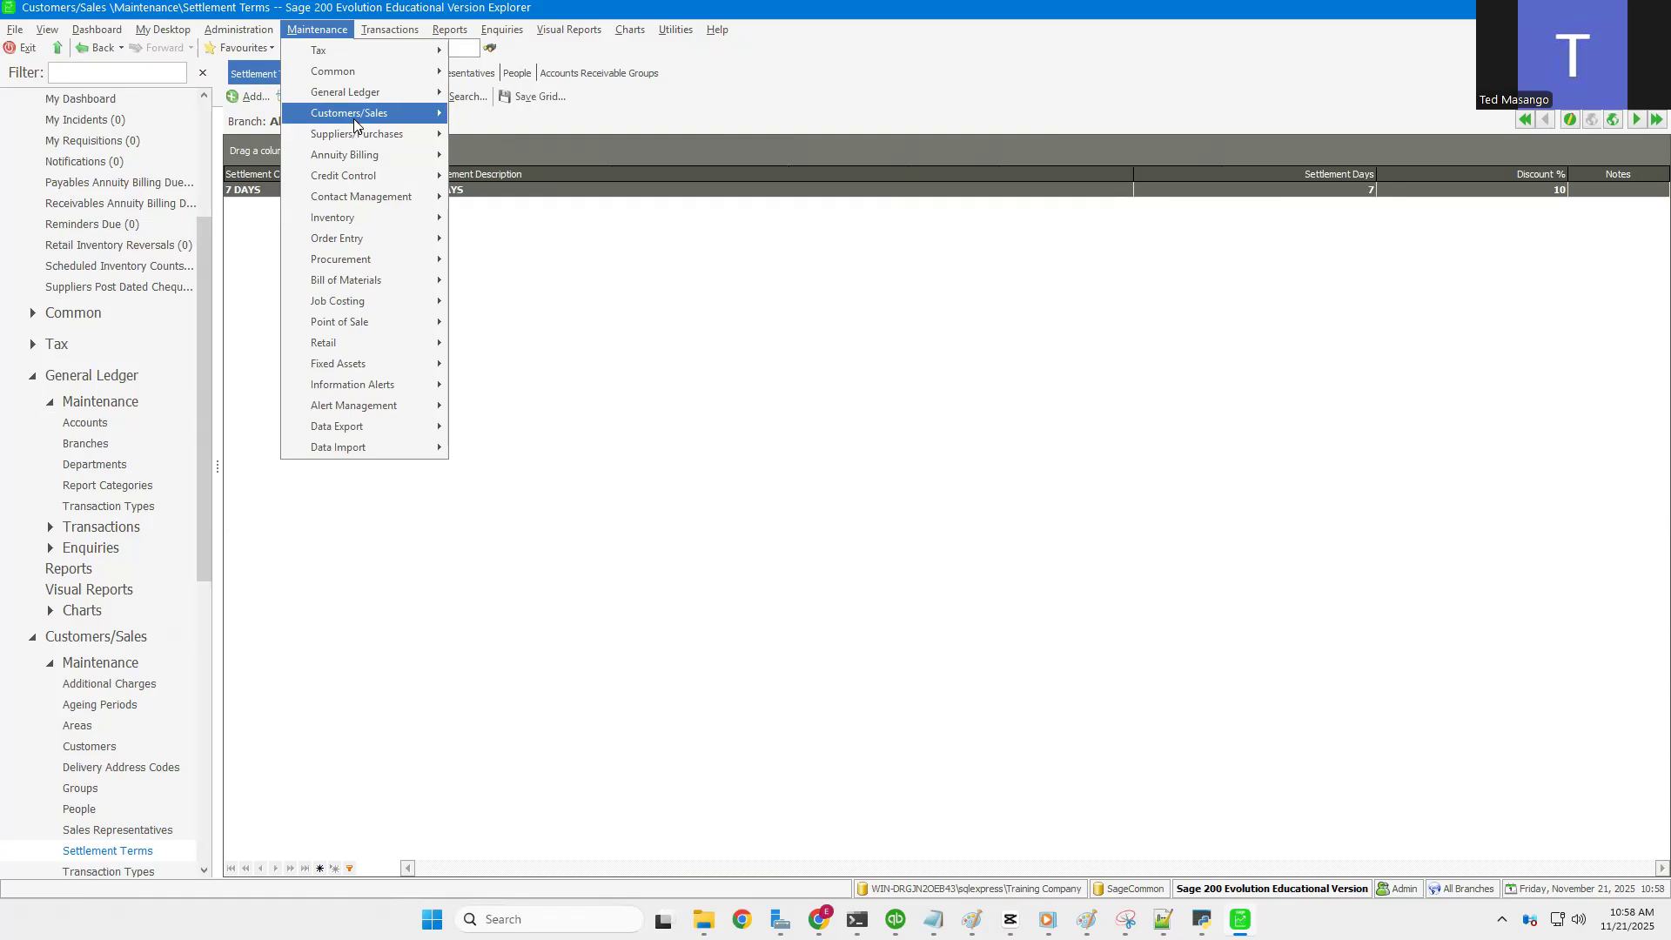
# Step: Open the Customer Transaction Types list via Maintenance > Customers/Sales
pyautogui.moveTo(355, 124)
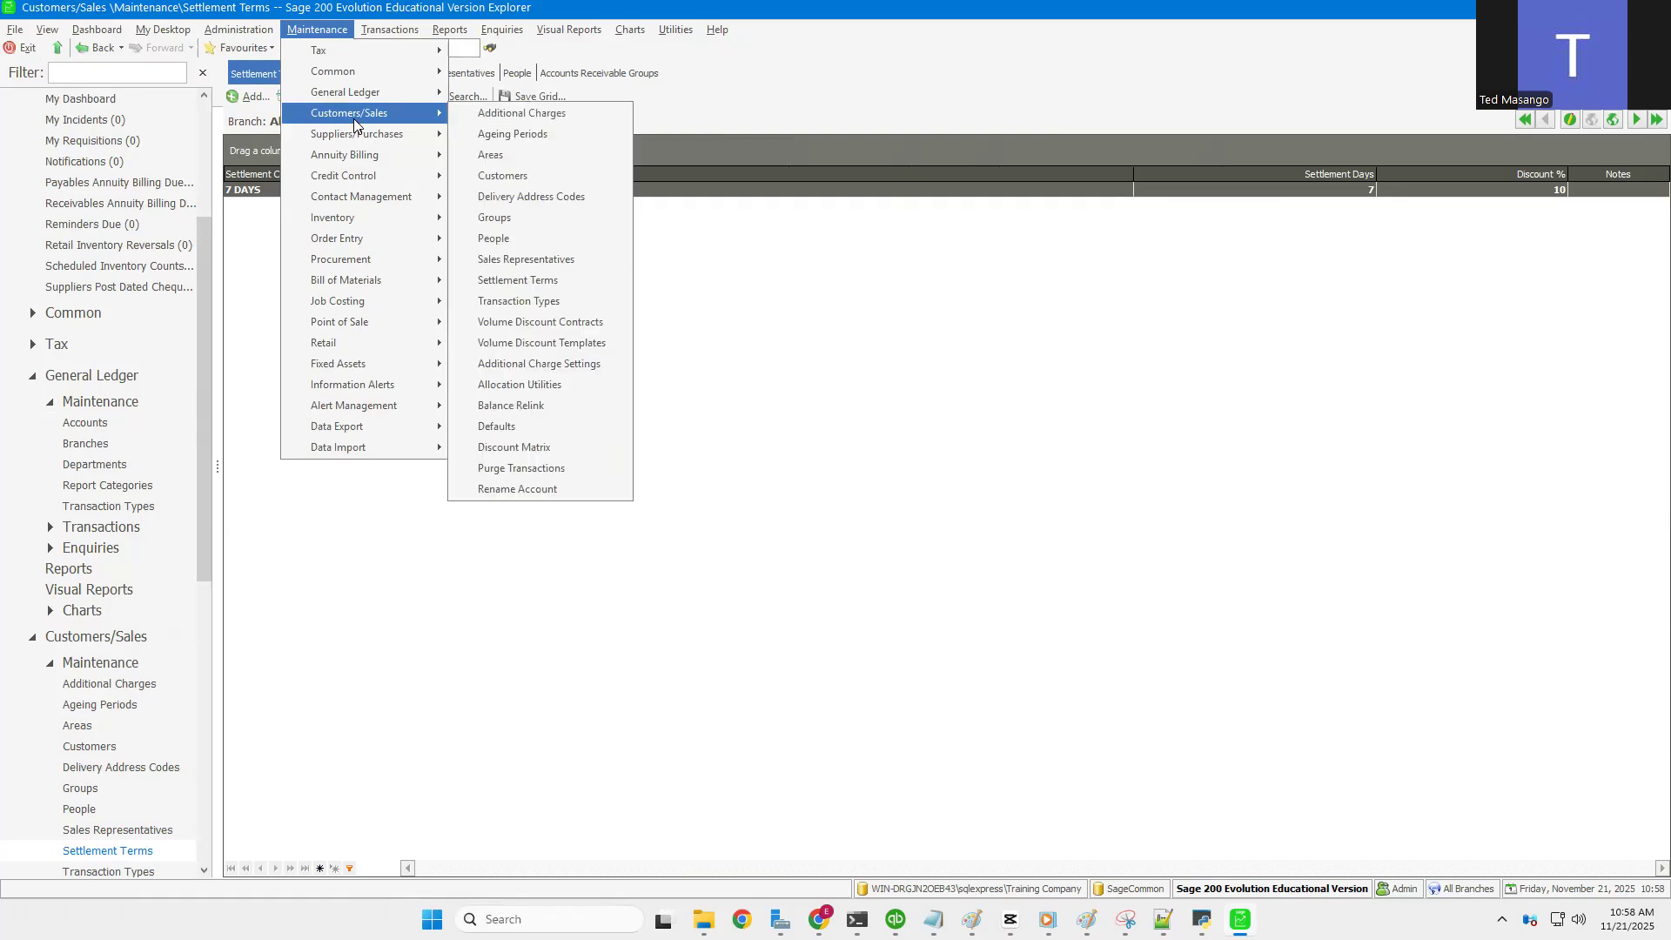
pyautogui.click(525, 302)
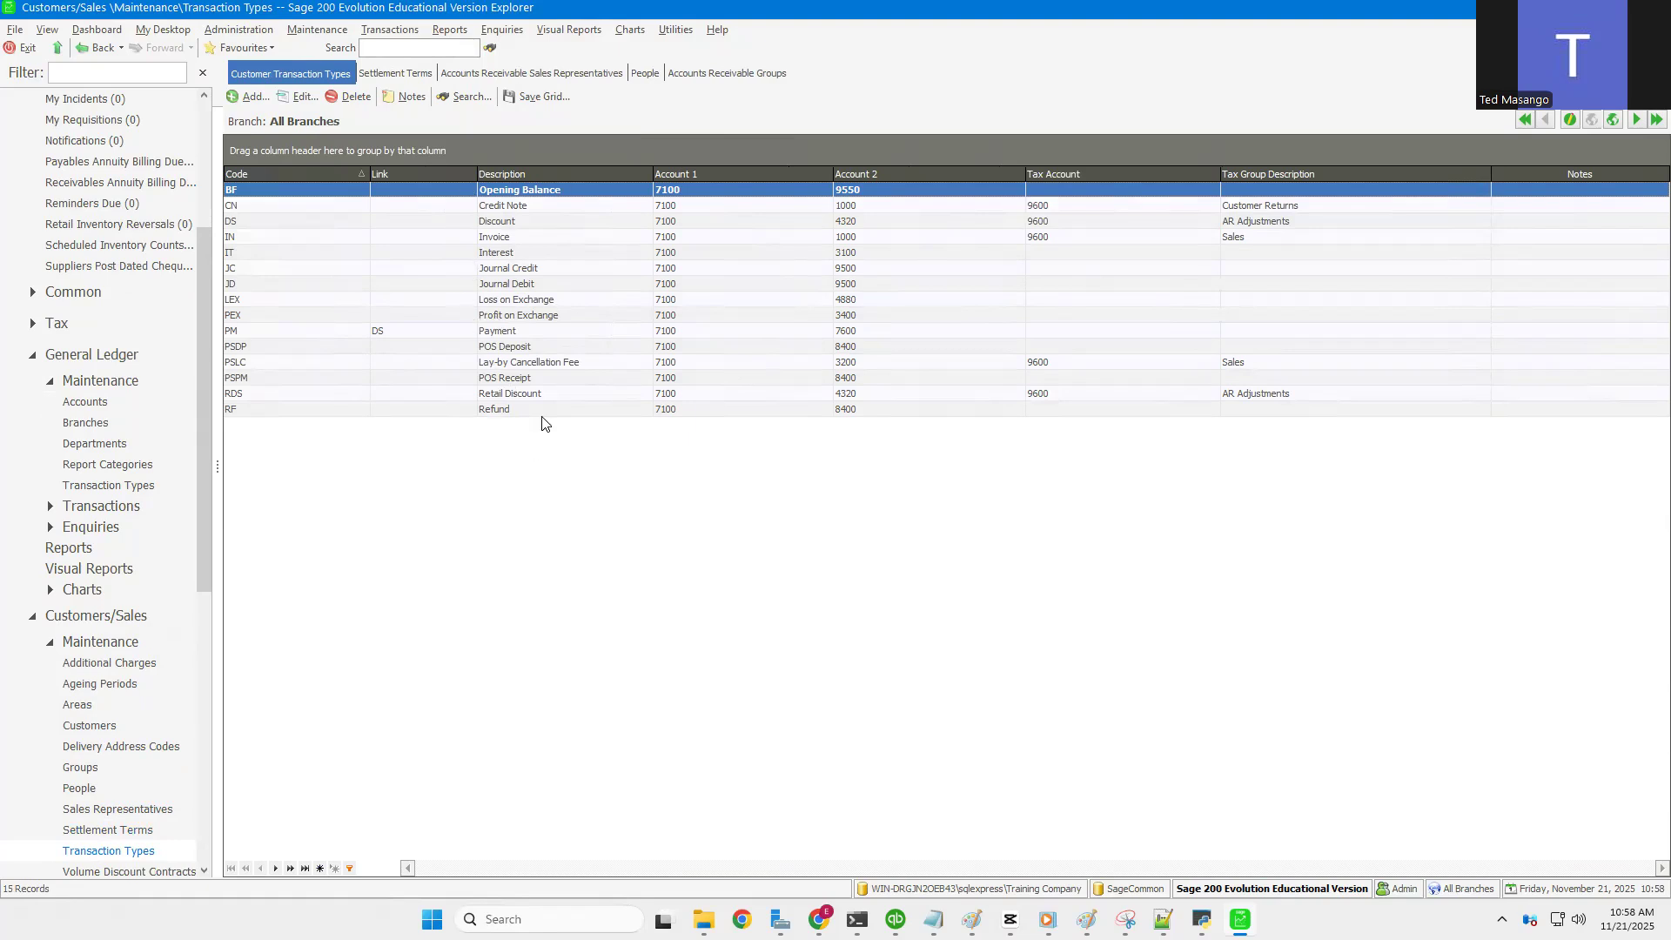
pyautogui.click(317, 28)
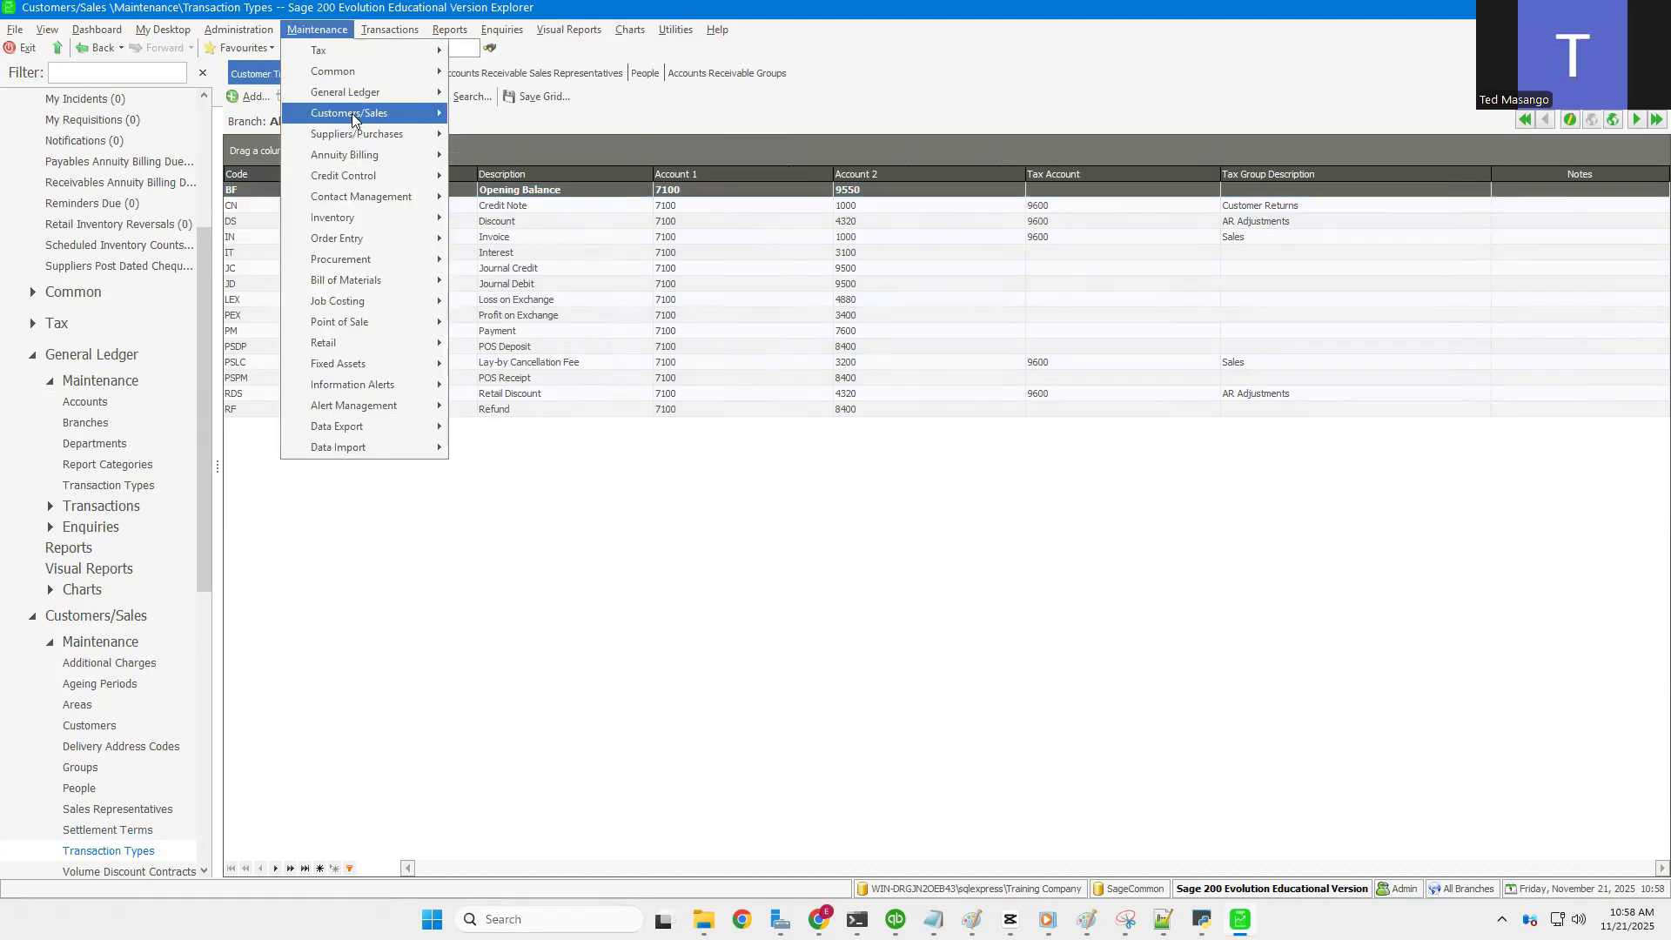
# Step: Open Additional Charge Settings from the Customers/Sales maintenance menu
pyautogui.moveTo(351, 116)
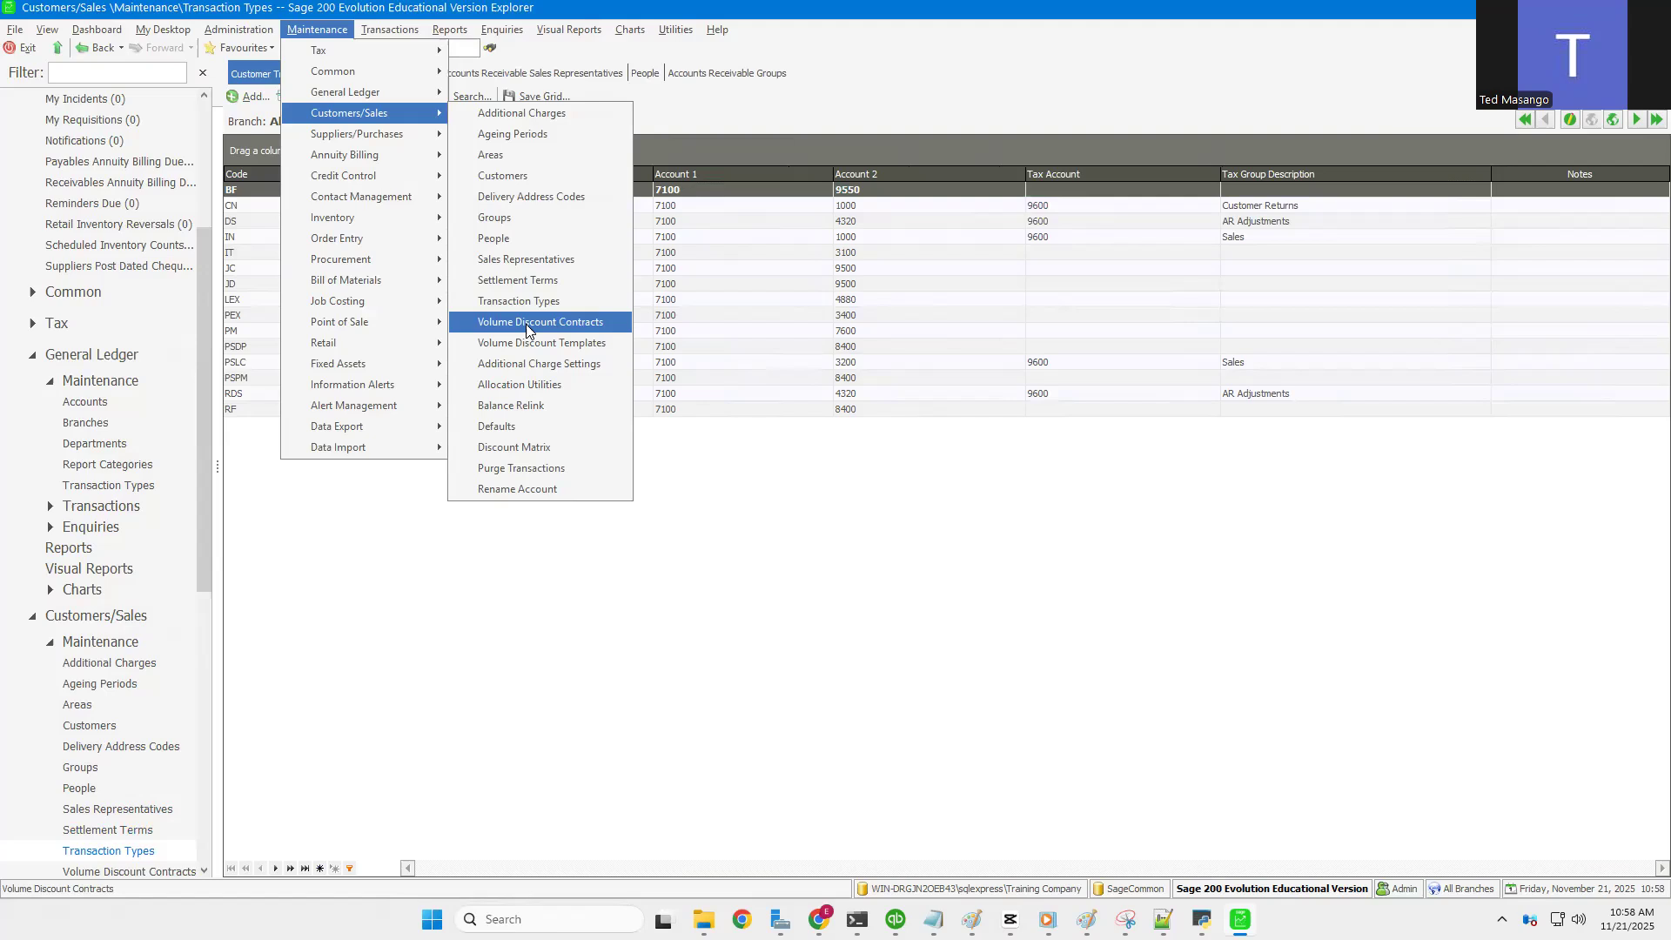
pyautogui.click(533, 367)
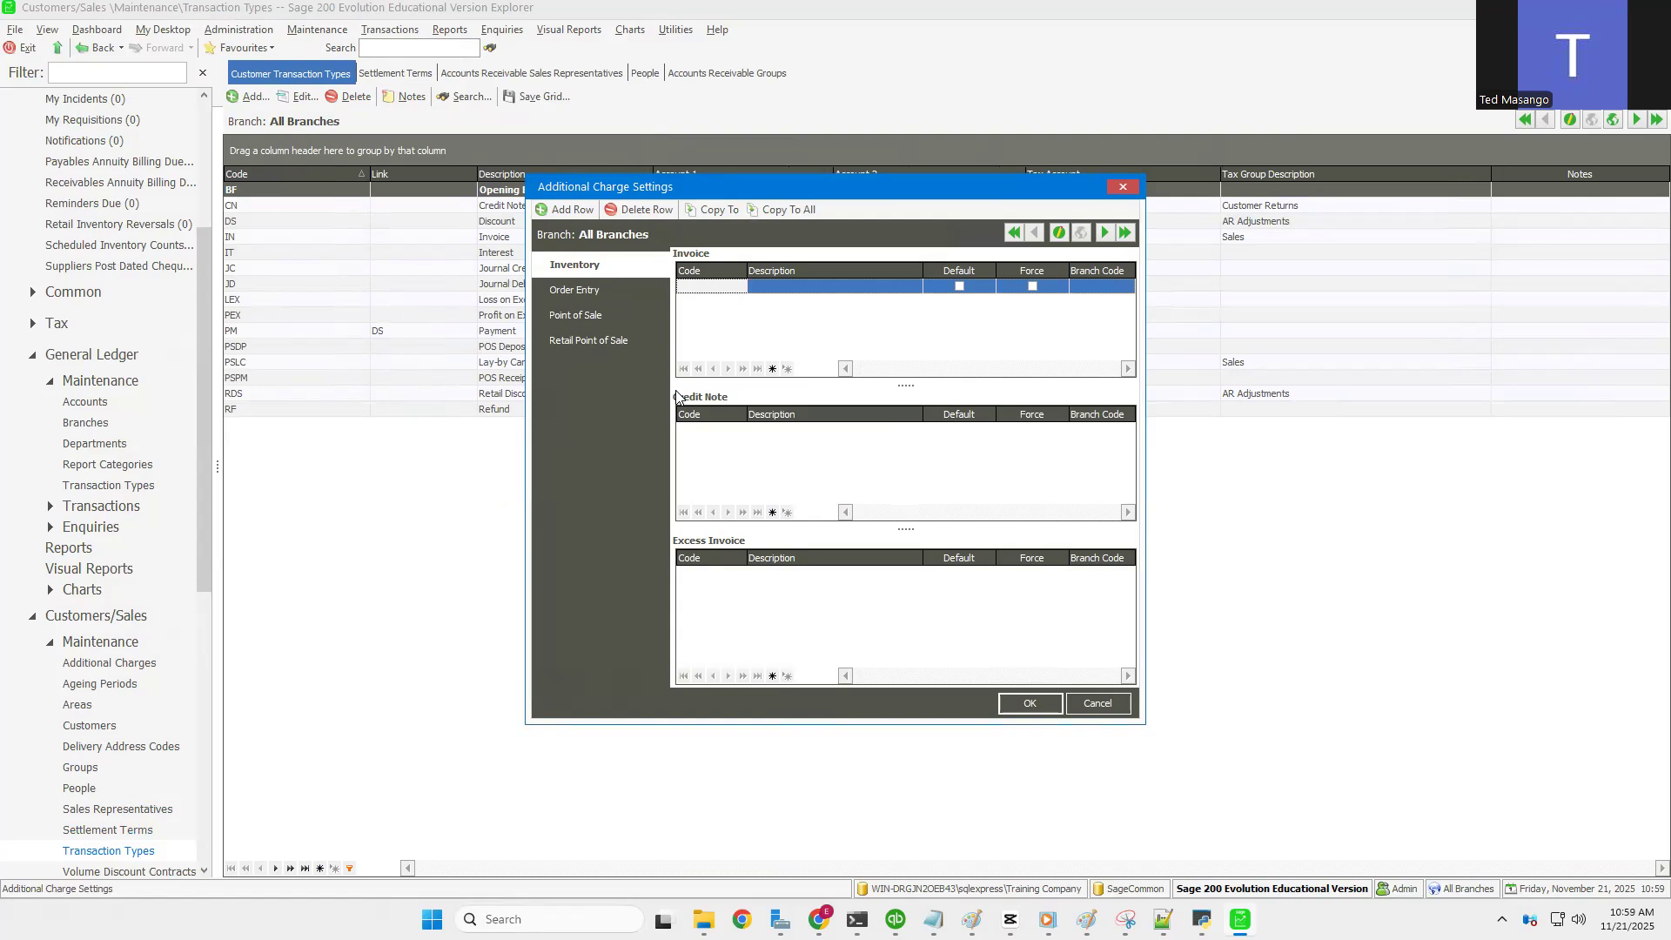
# Step: Check the Point of Sale and Order Entry charge settings, then close without adding charges
pyautogui.click(609, 315)
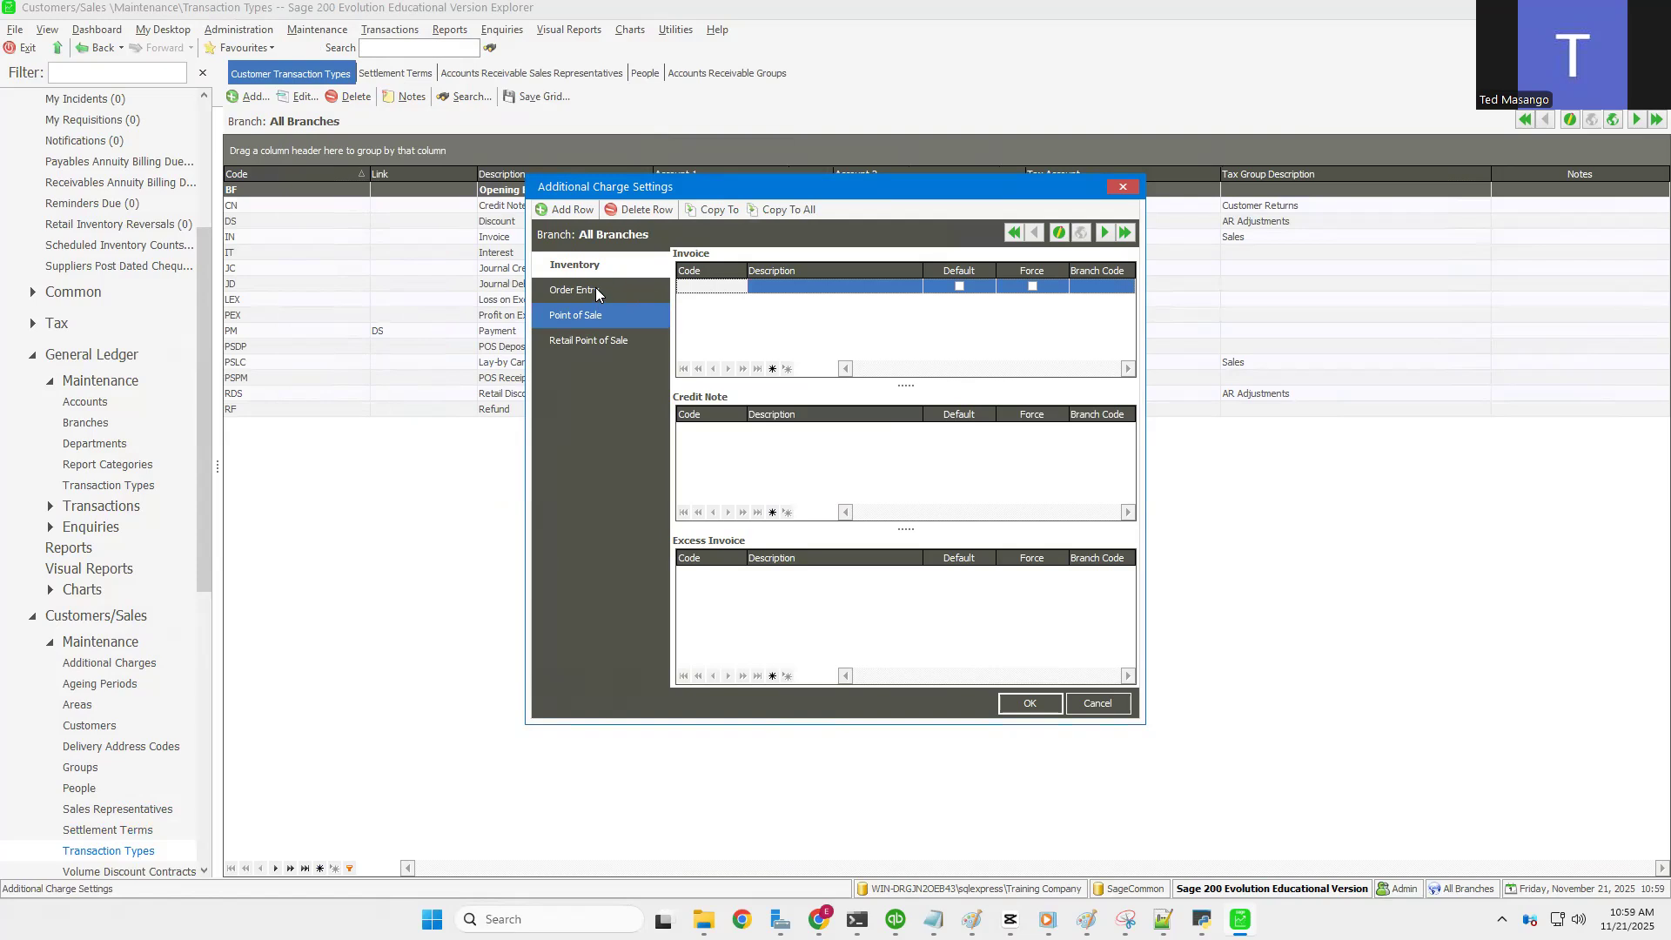
pyautogui.click(597, 291)
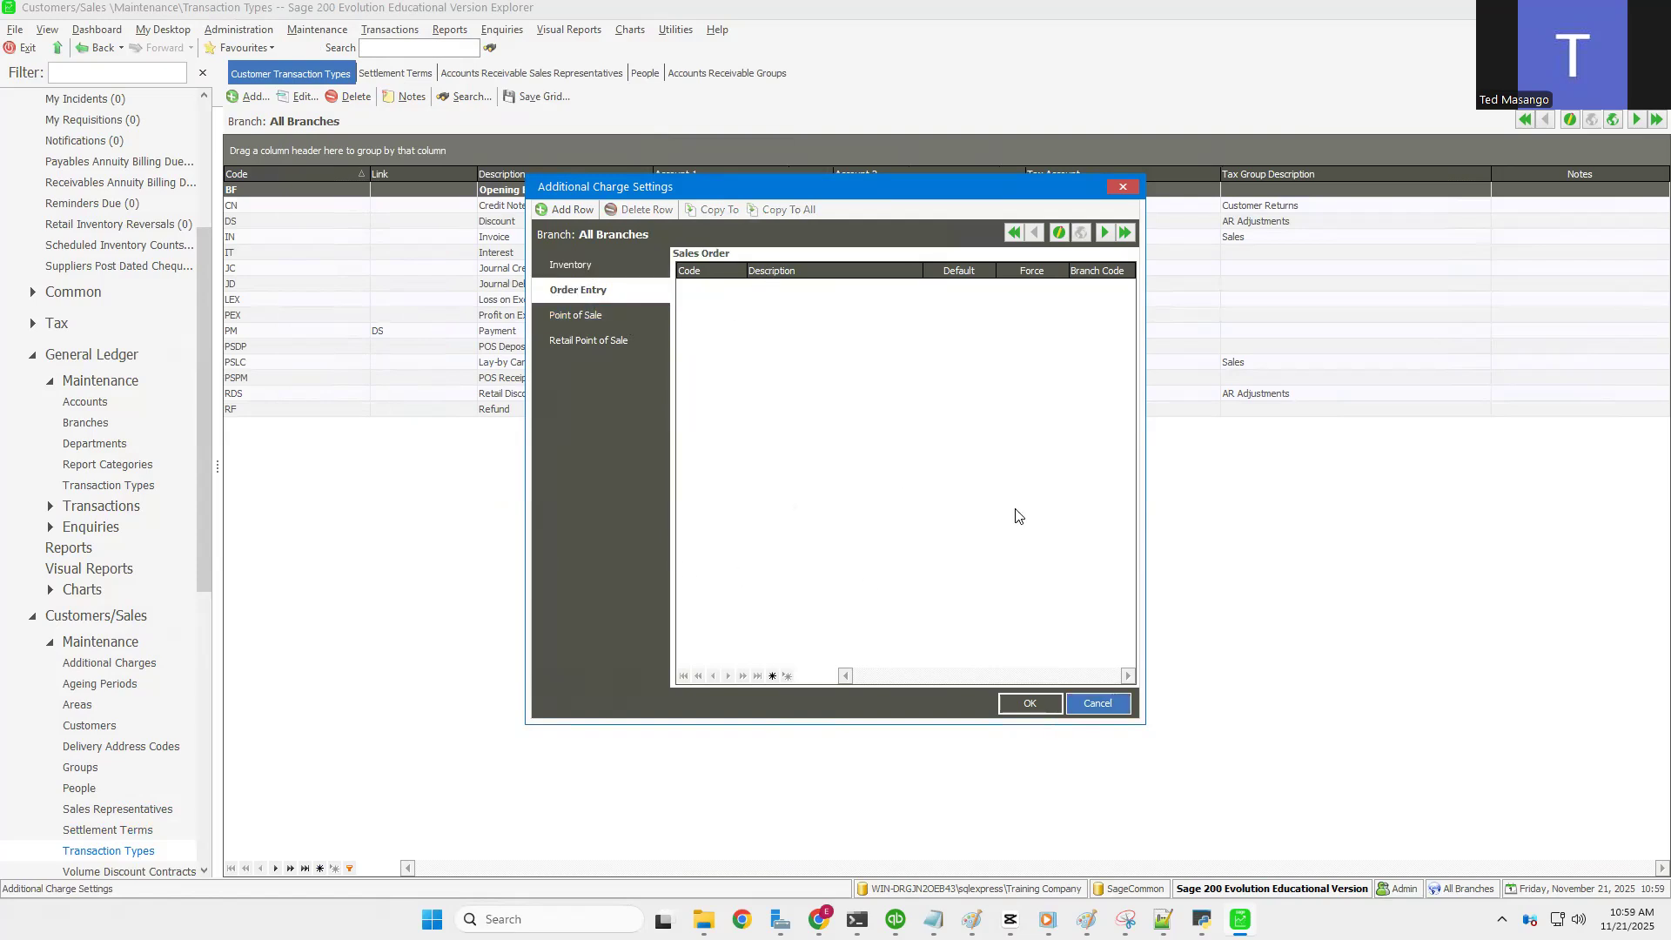
pyautogui.click(1030, 705)
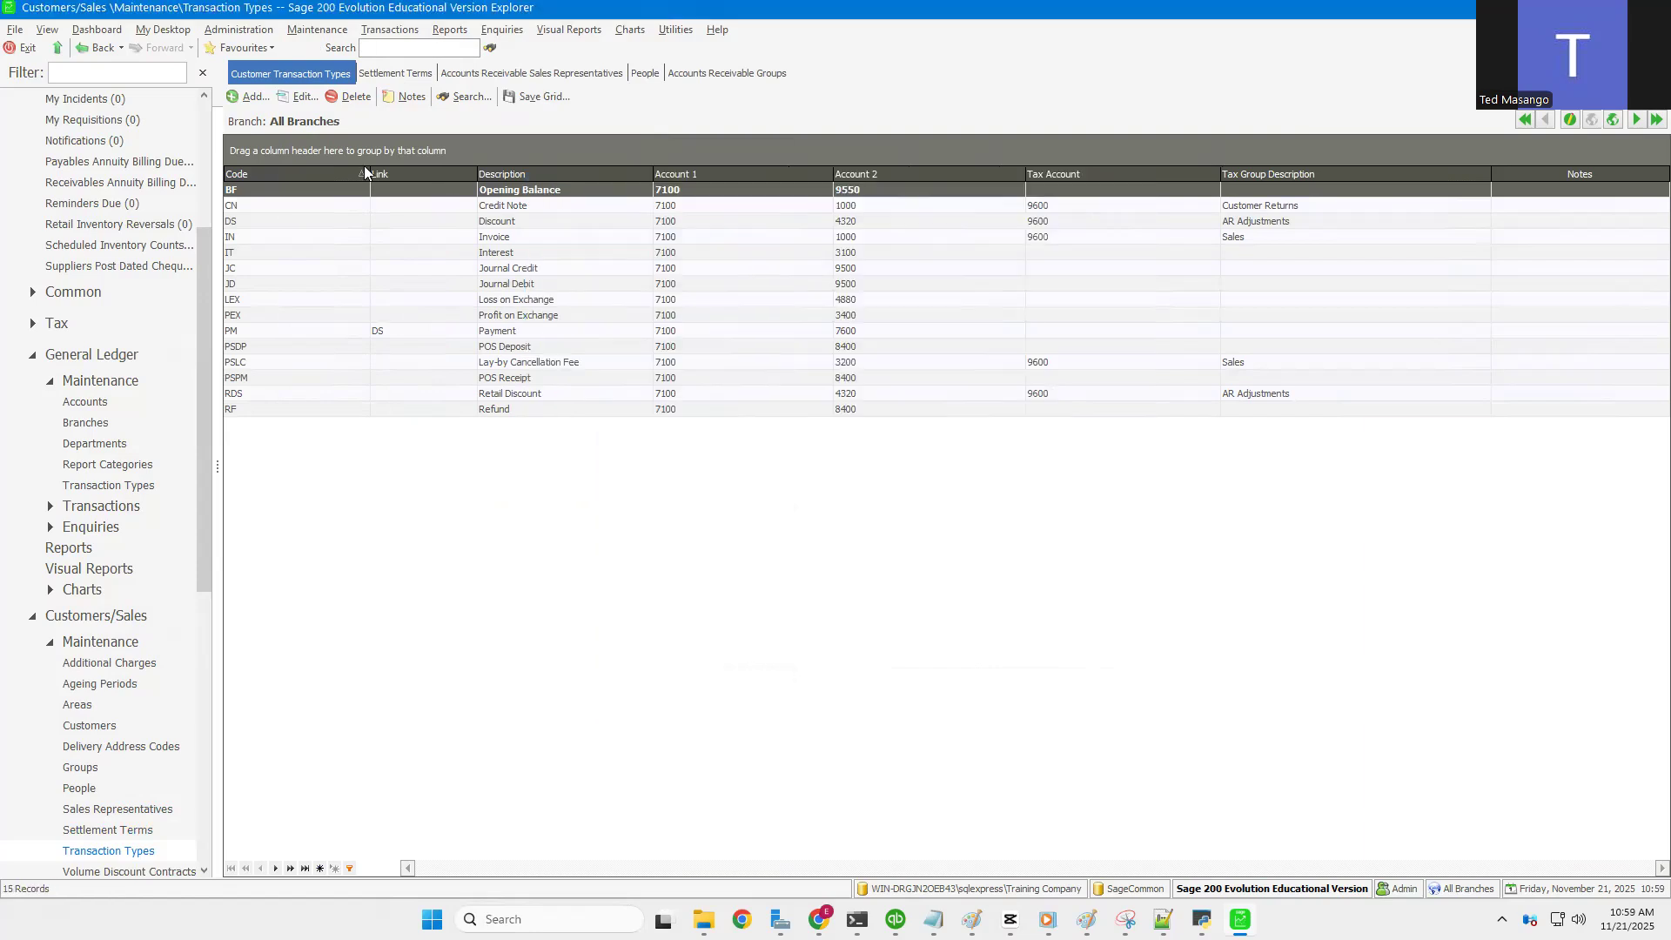
pyautogui.click(333, 33)
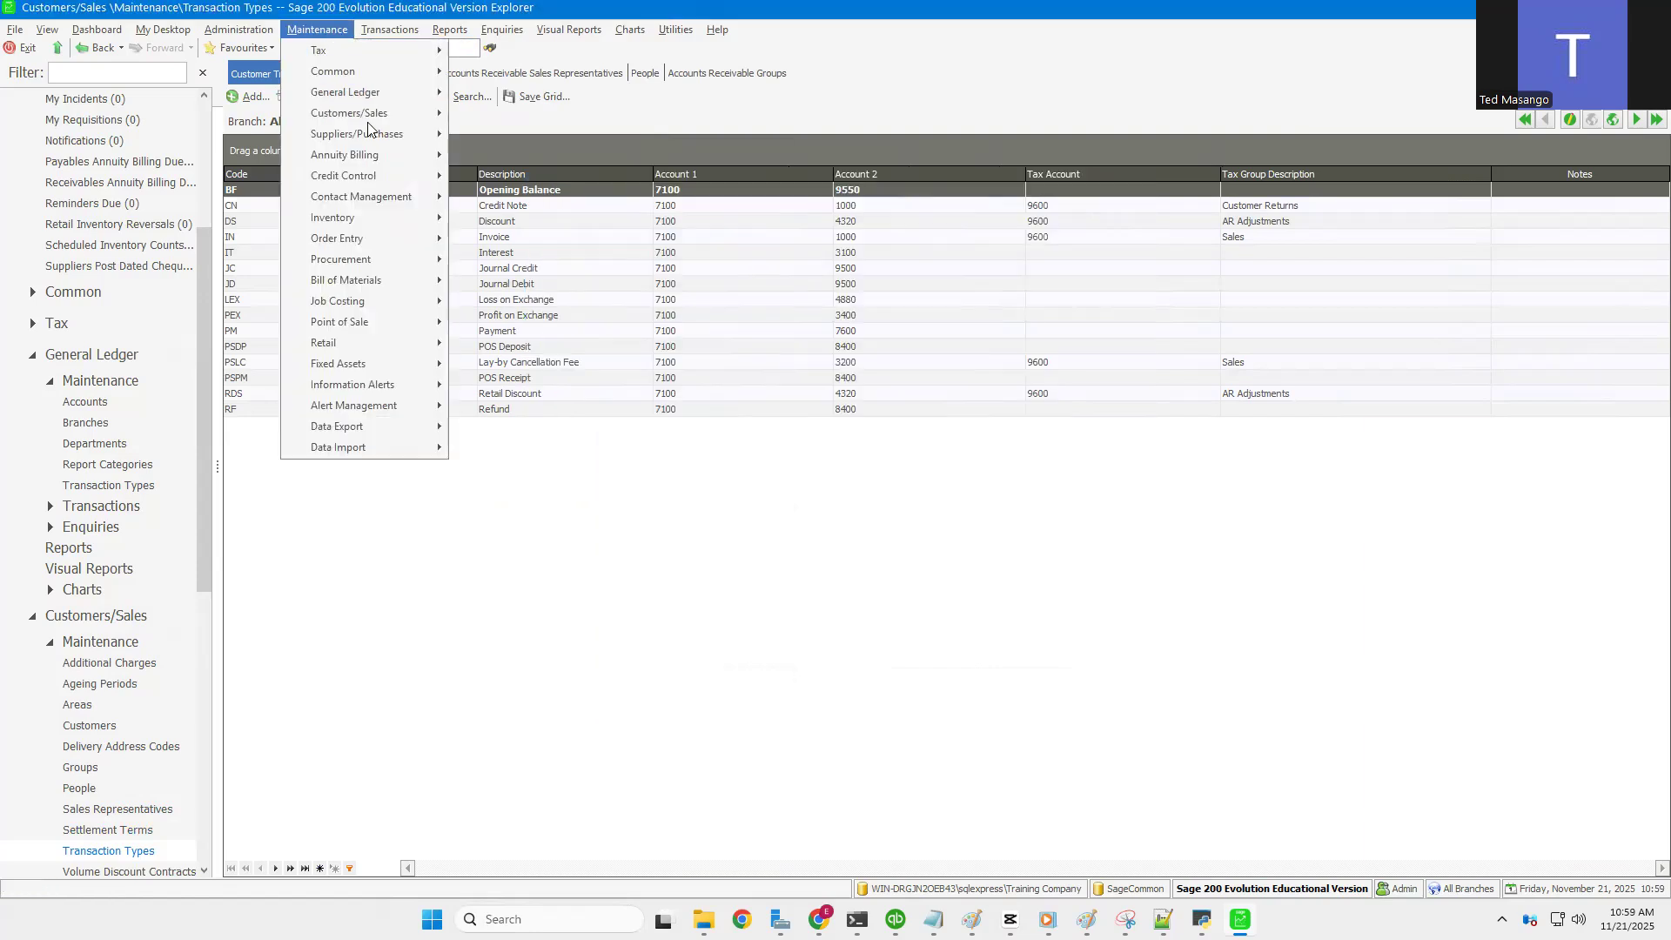
pyautogui.moveTo(389, 117)
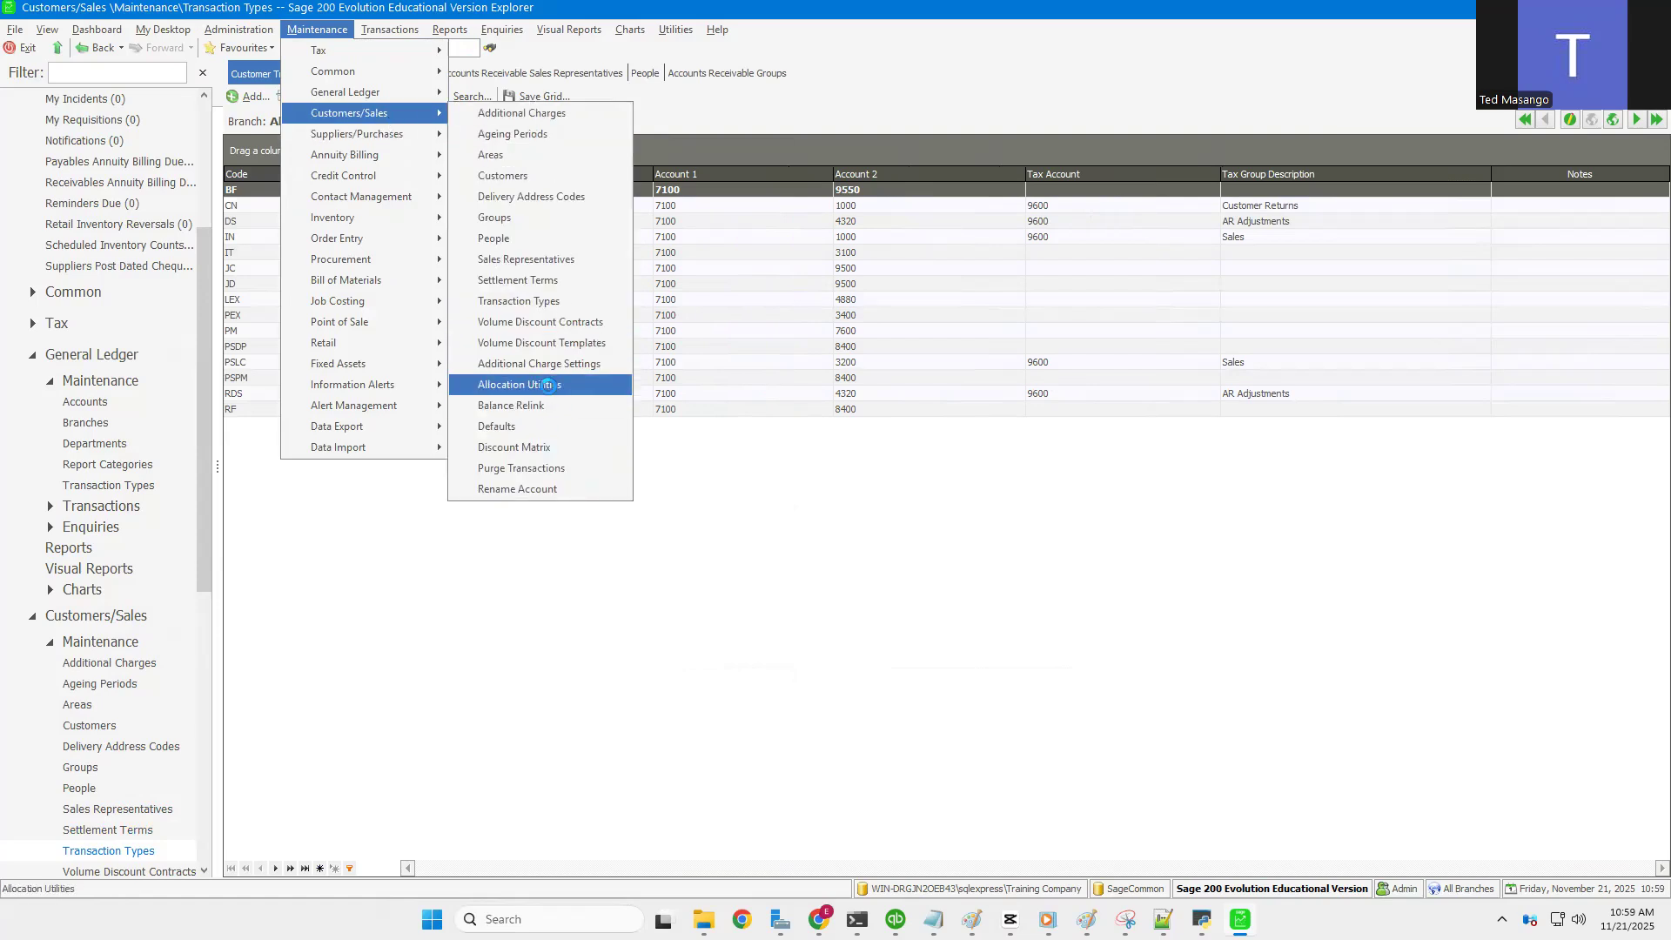
pyautogui.click(548, 386)
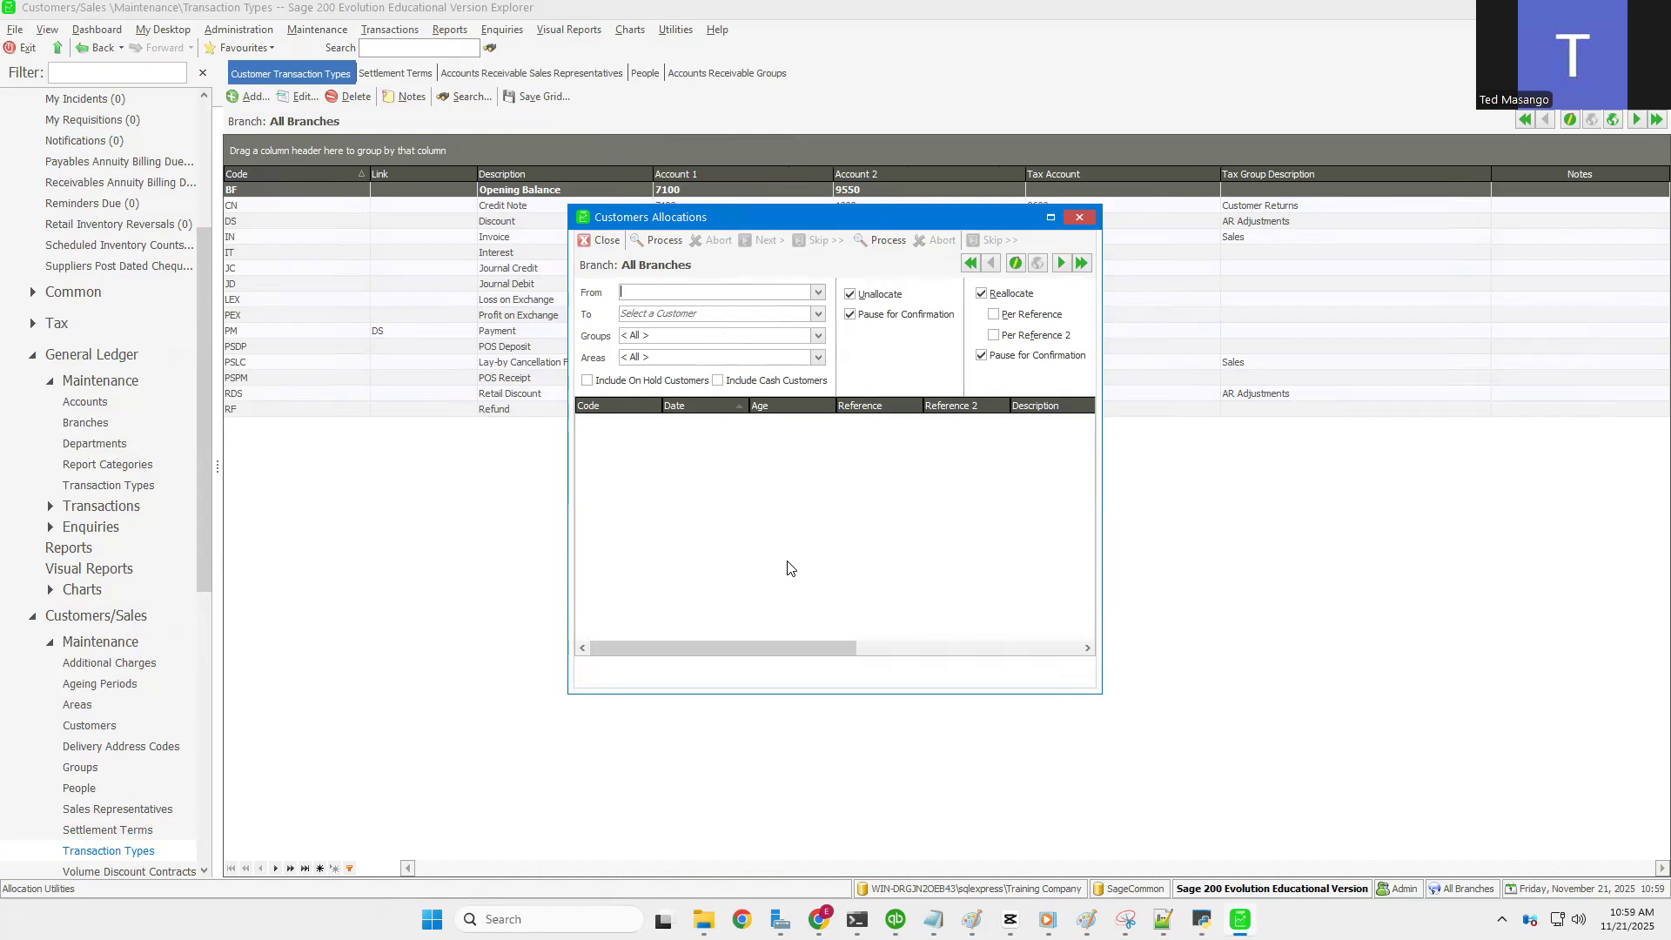
pyautogui.click(1080, 218)
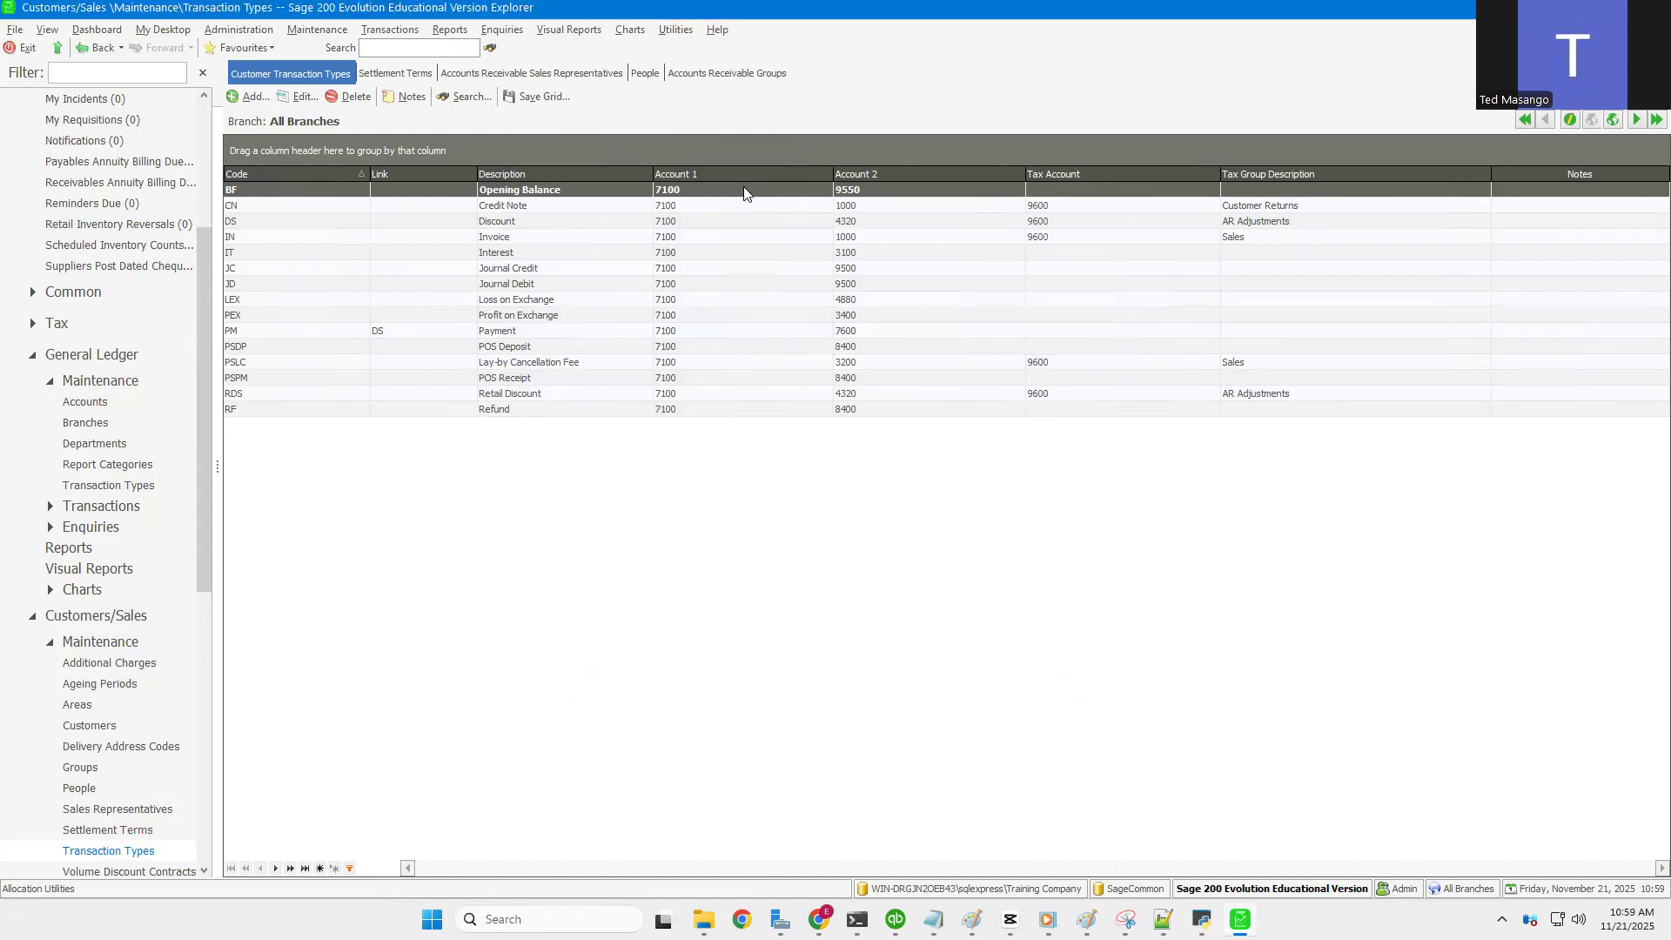
pyautogui.click(317, 35)
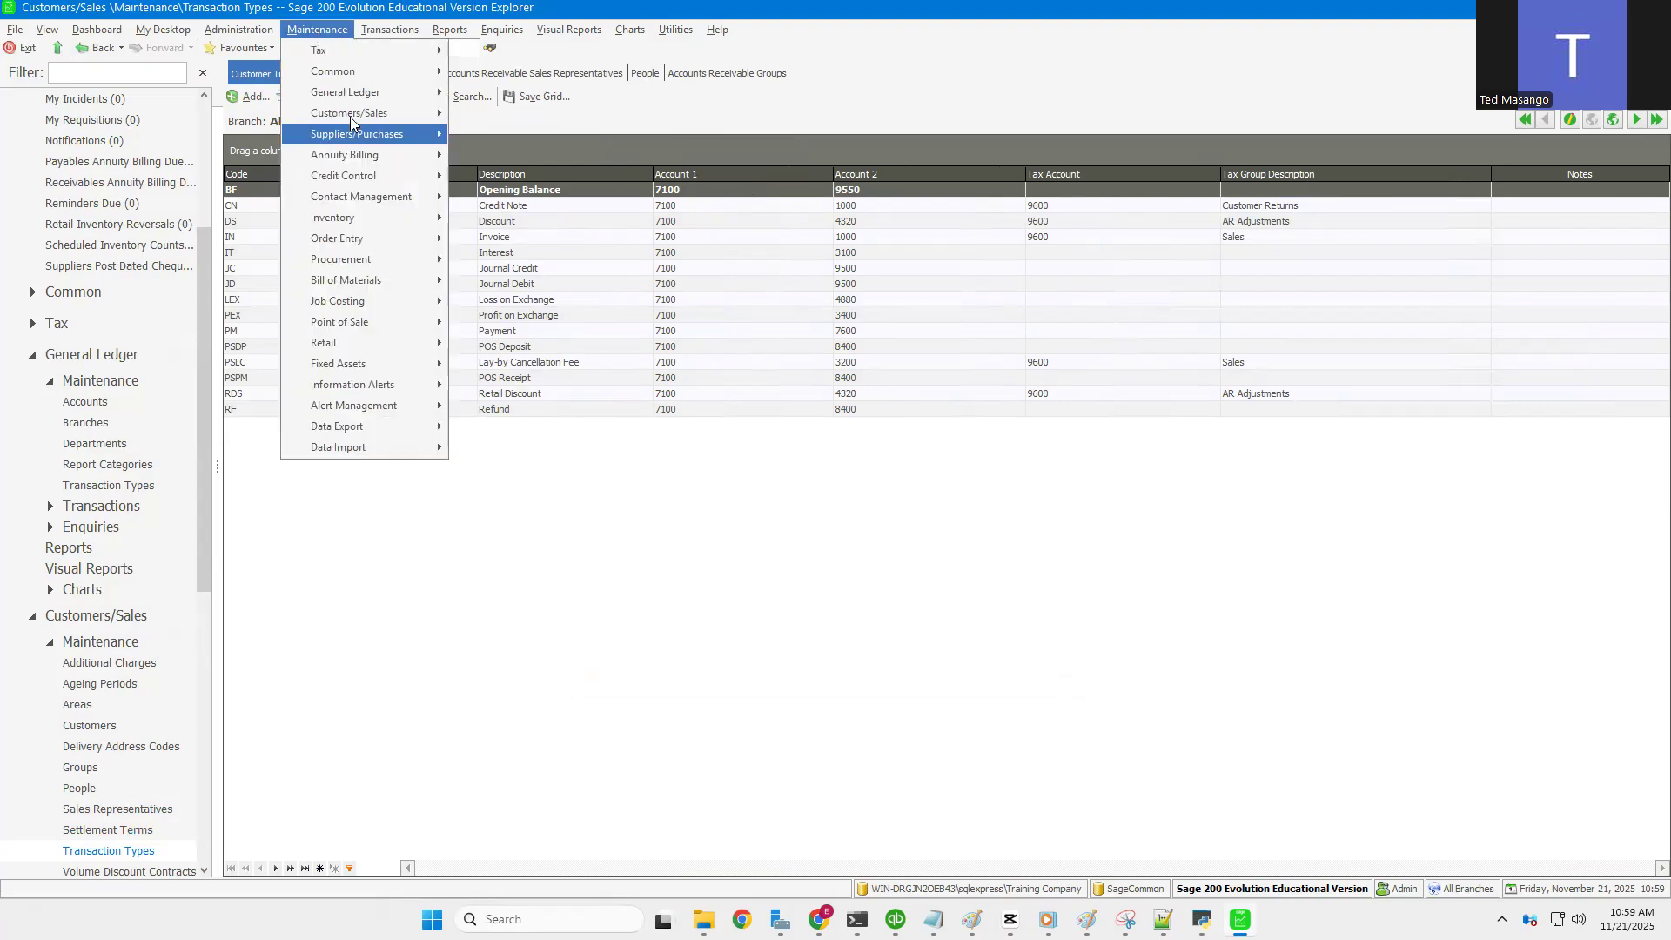
pyautogui.moveTo(351, 113)
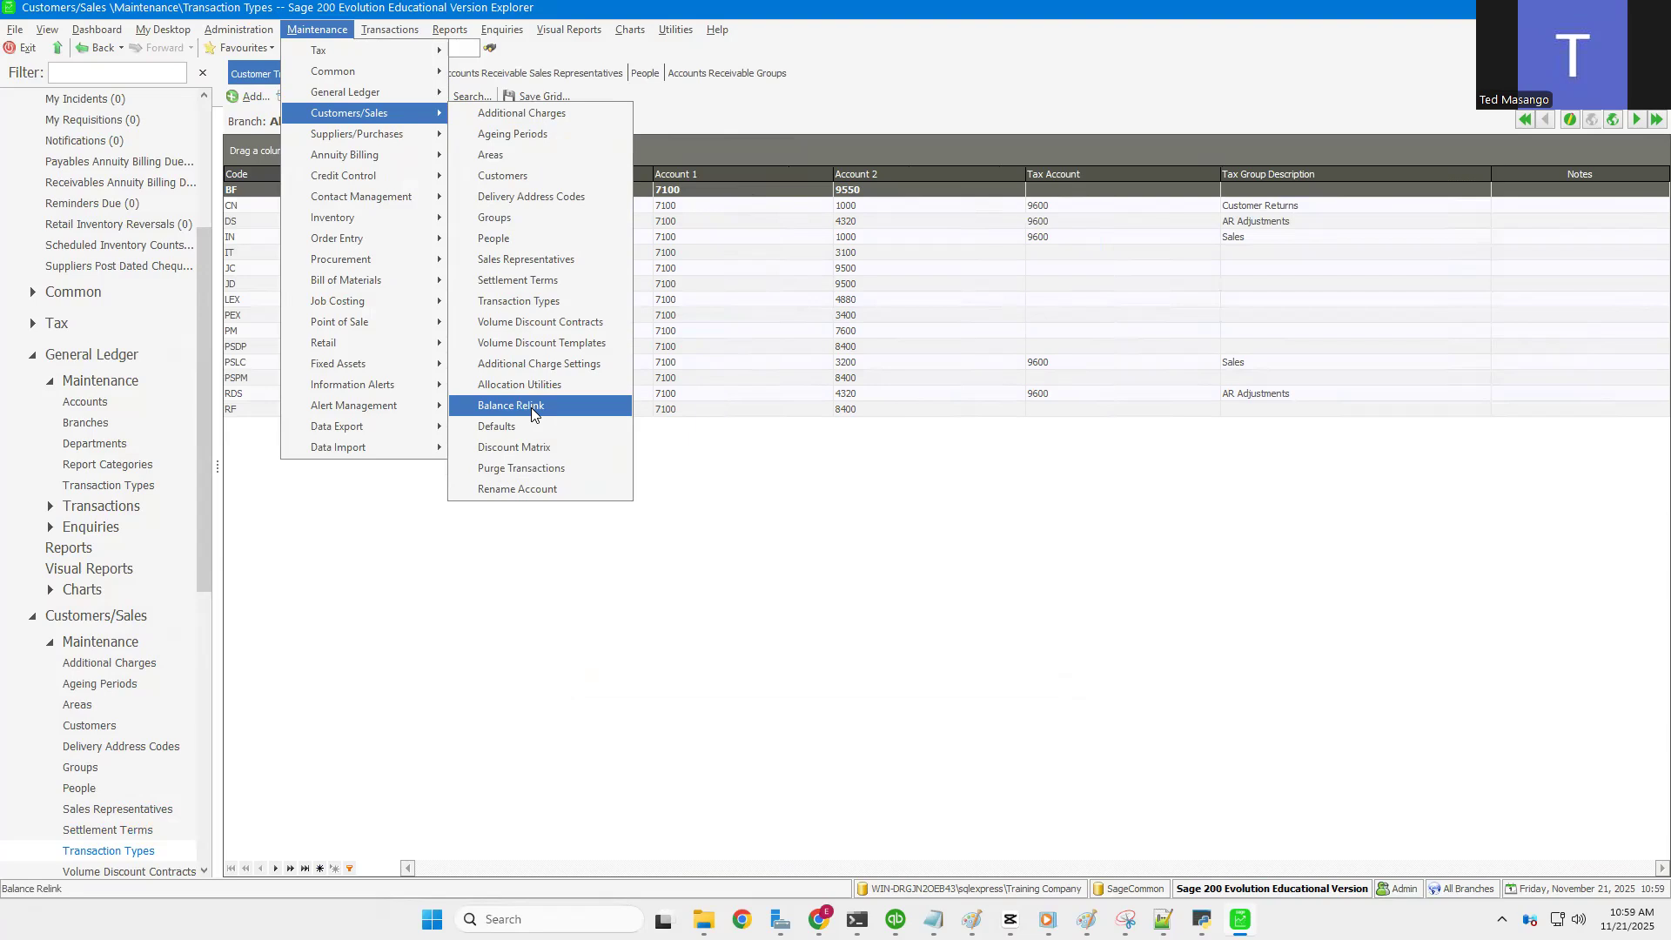
pyautogui.click(532, 415)
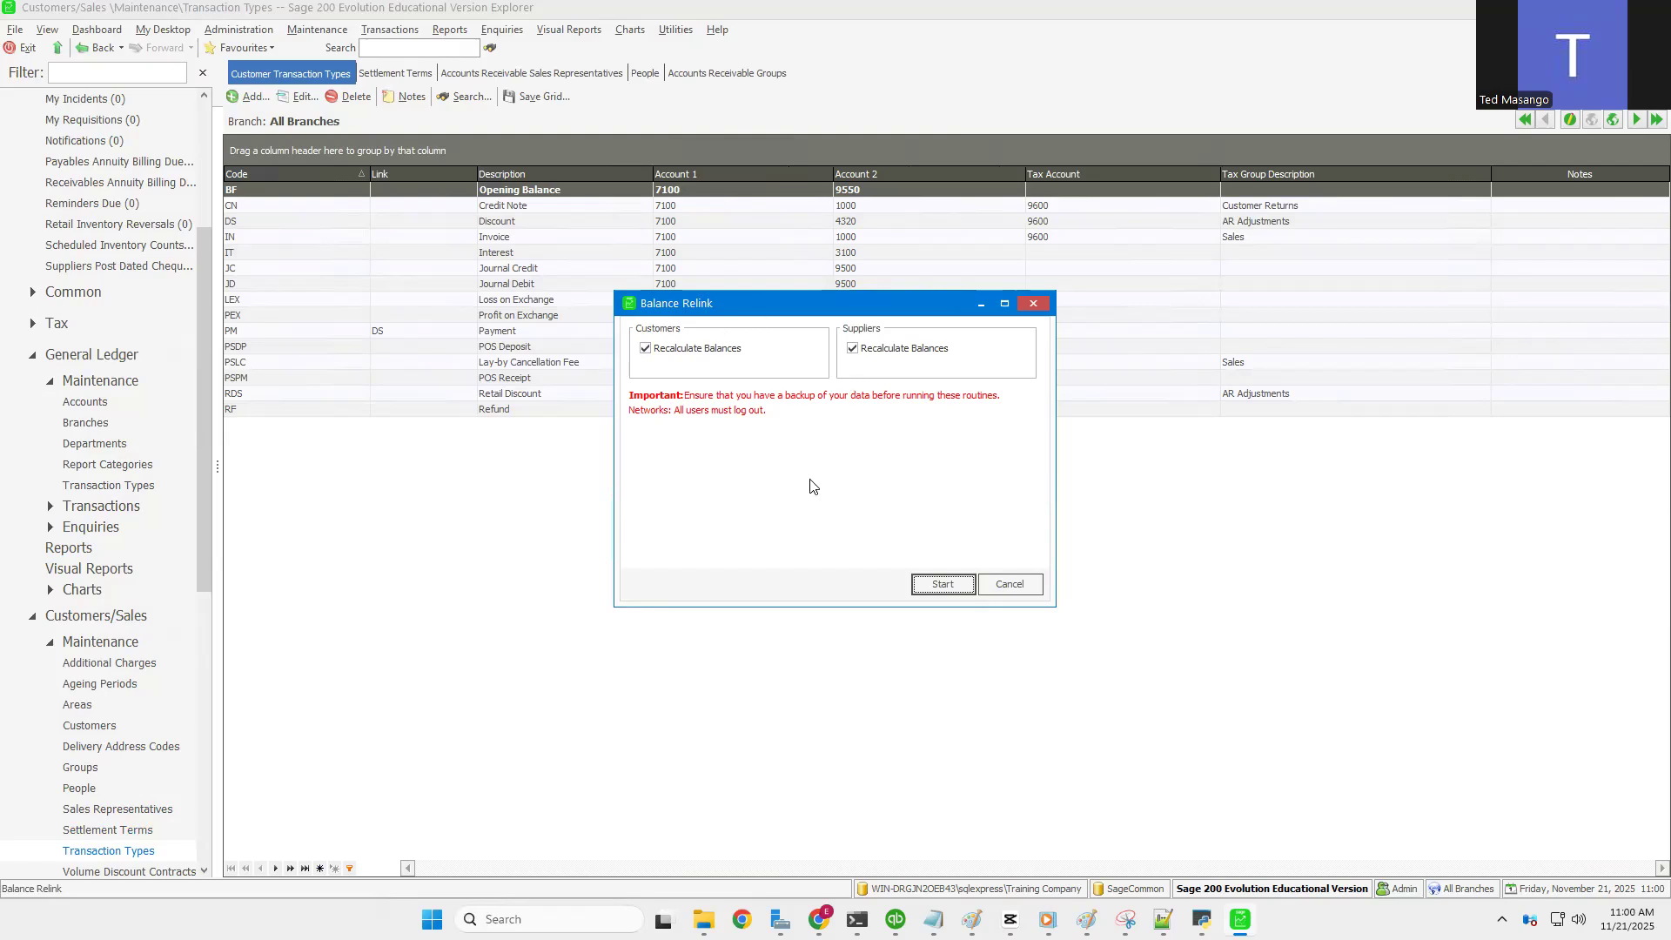
pyautogui.click(1010, 584)
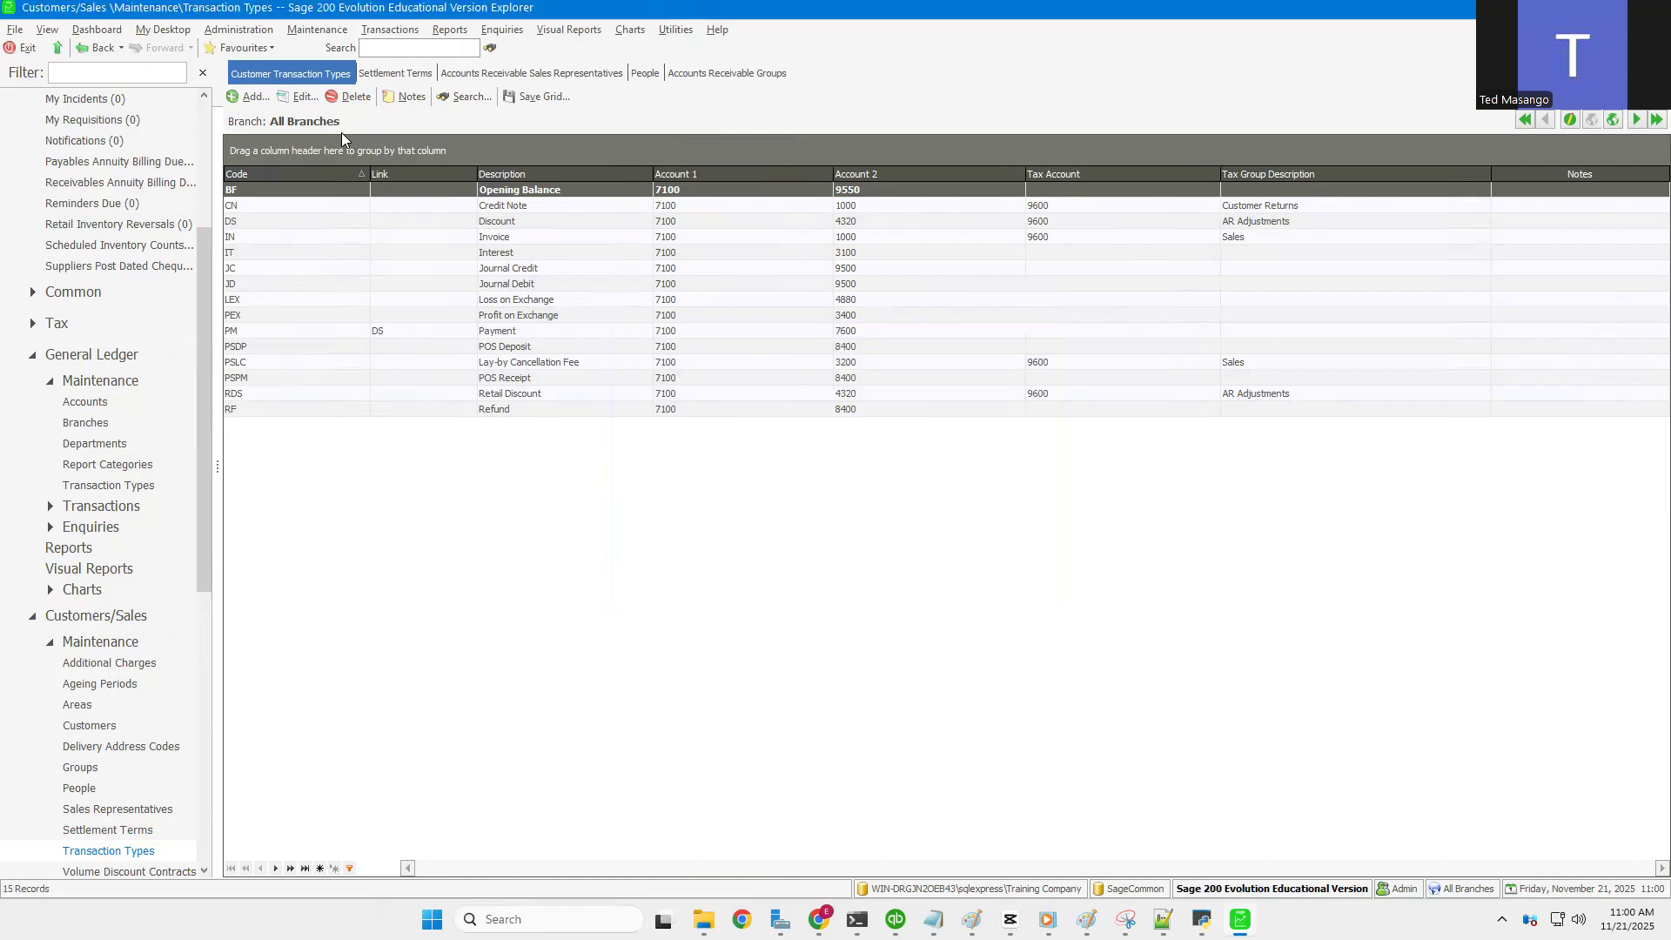
# Step: Open the customer Discount Matrix from Maintenance > Customers/Sales
pyautogui.click(384, 31)
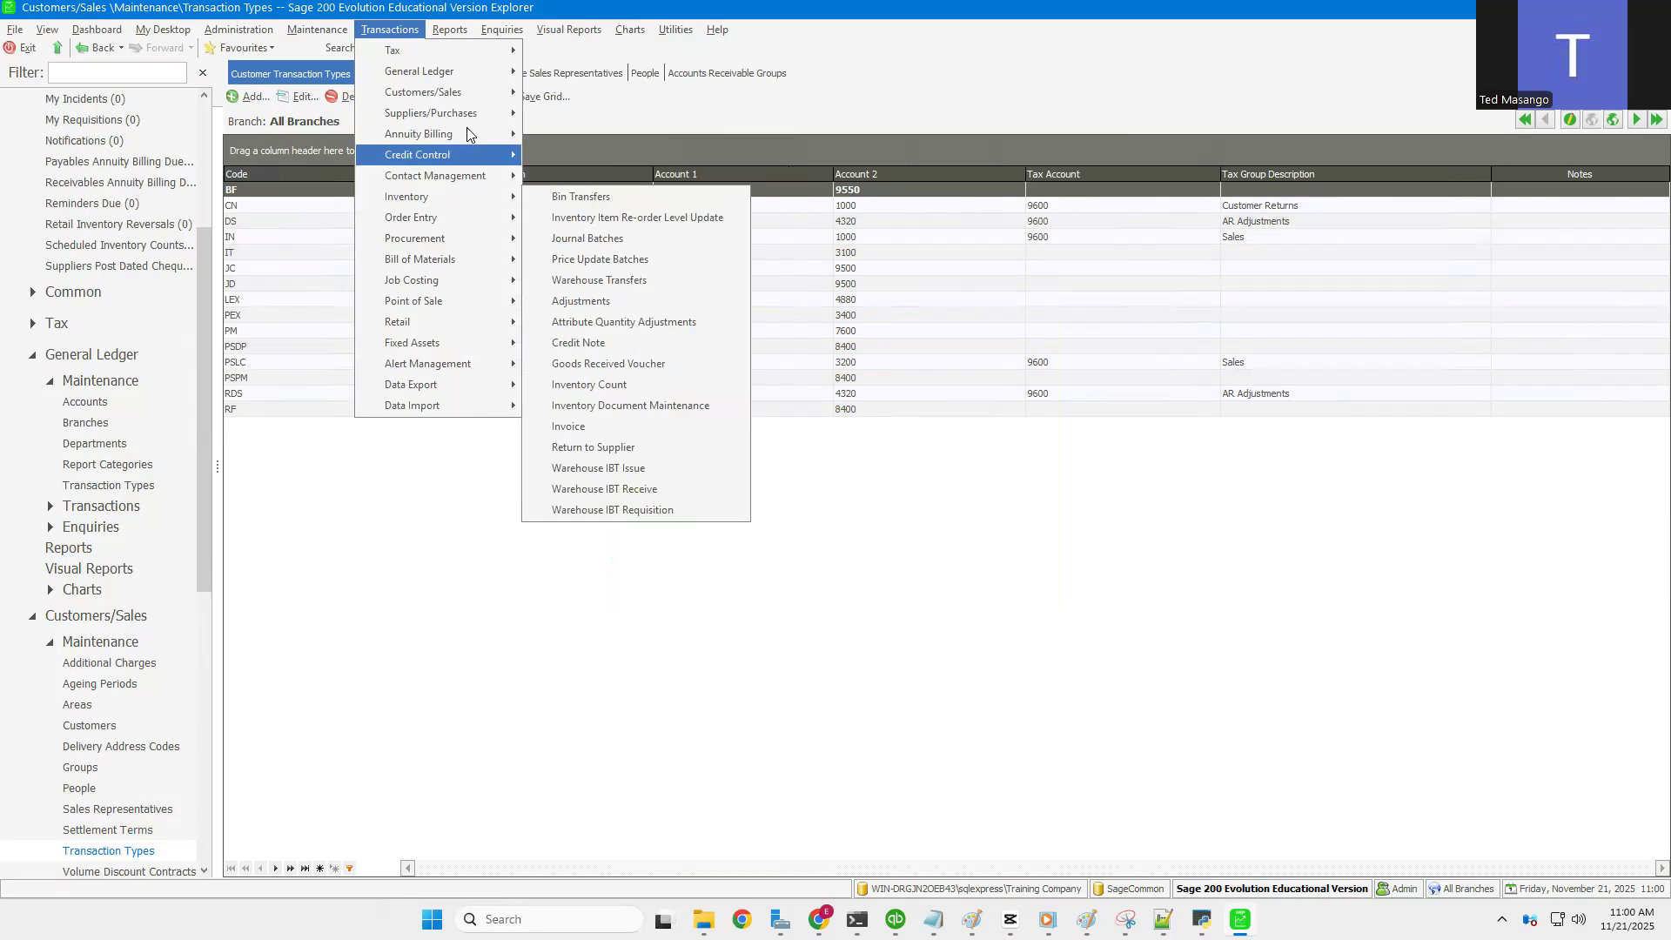
pyautogui.moveTo(485, 94)
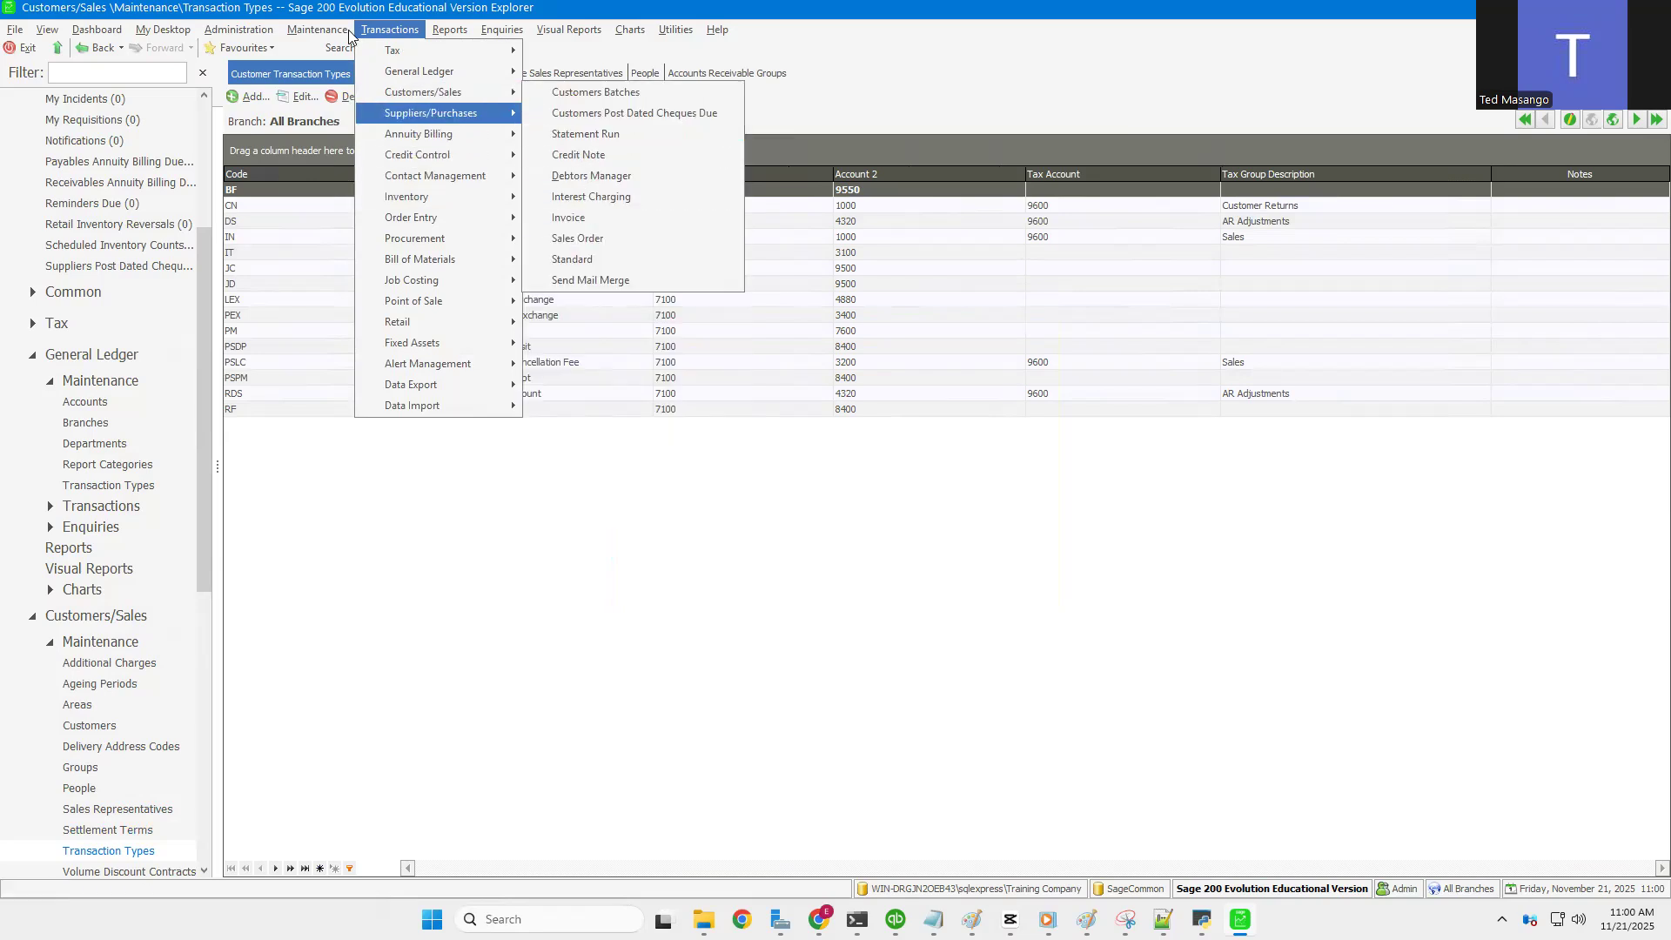
pyautogui.moveTo(329, 30)
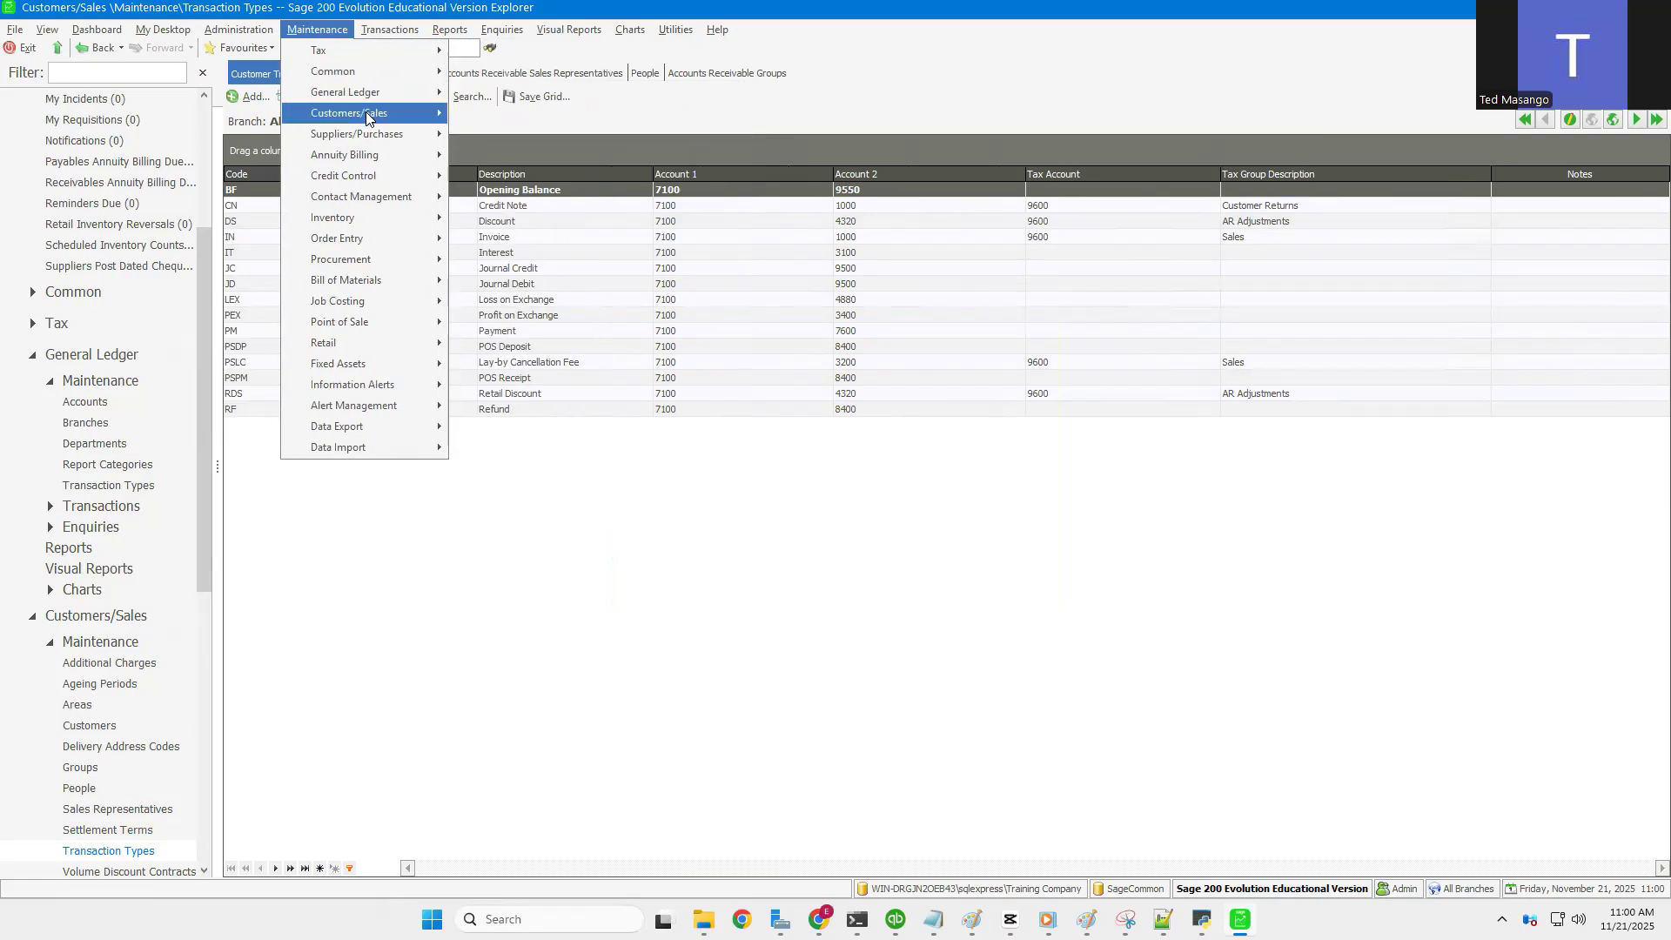
pyautogui.moveTo(367, 115)
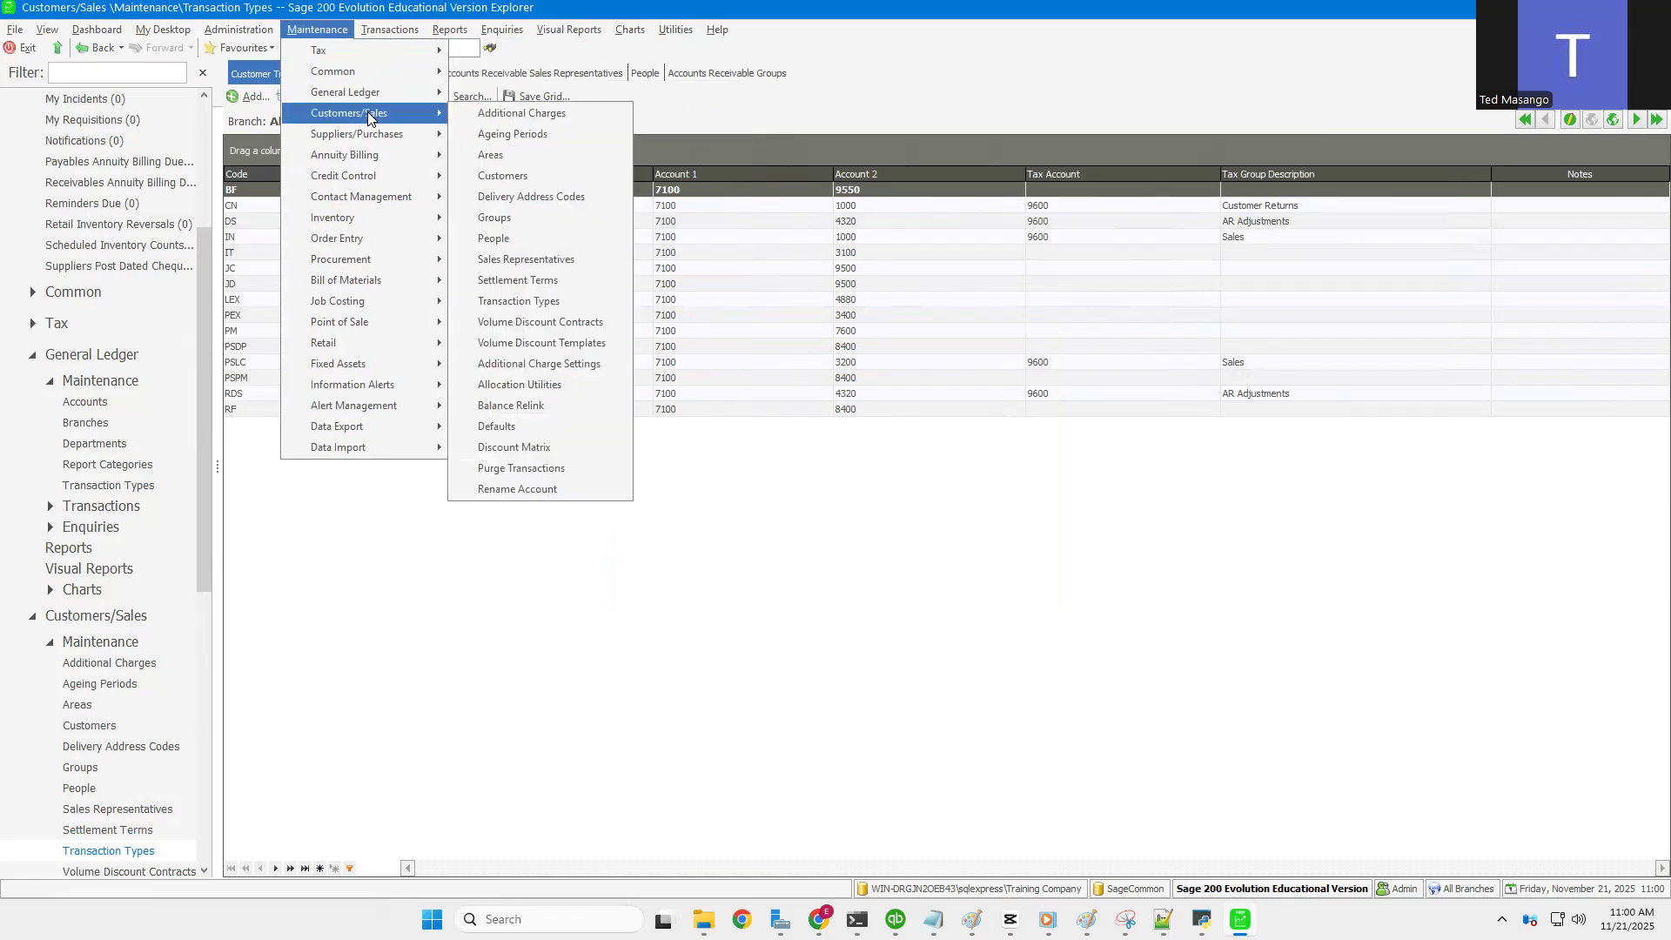
pyautogui.click(530, 458)
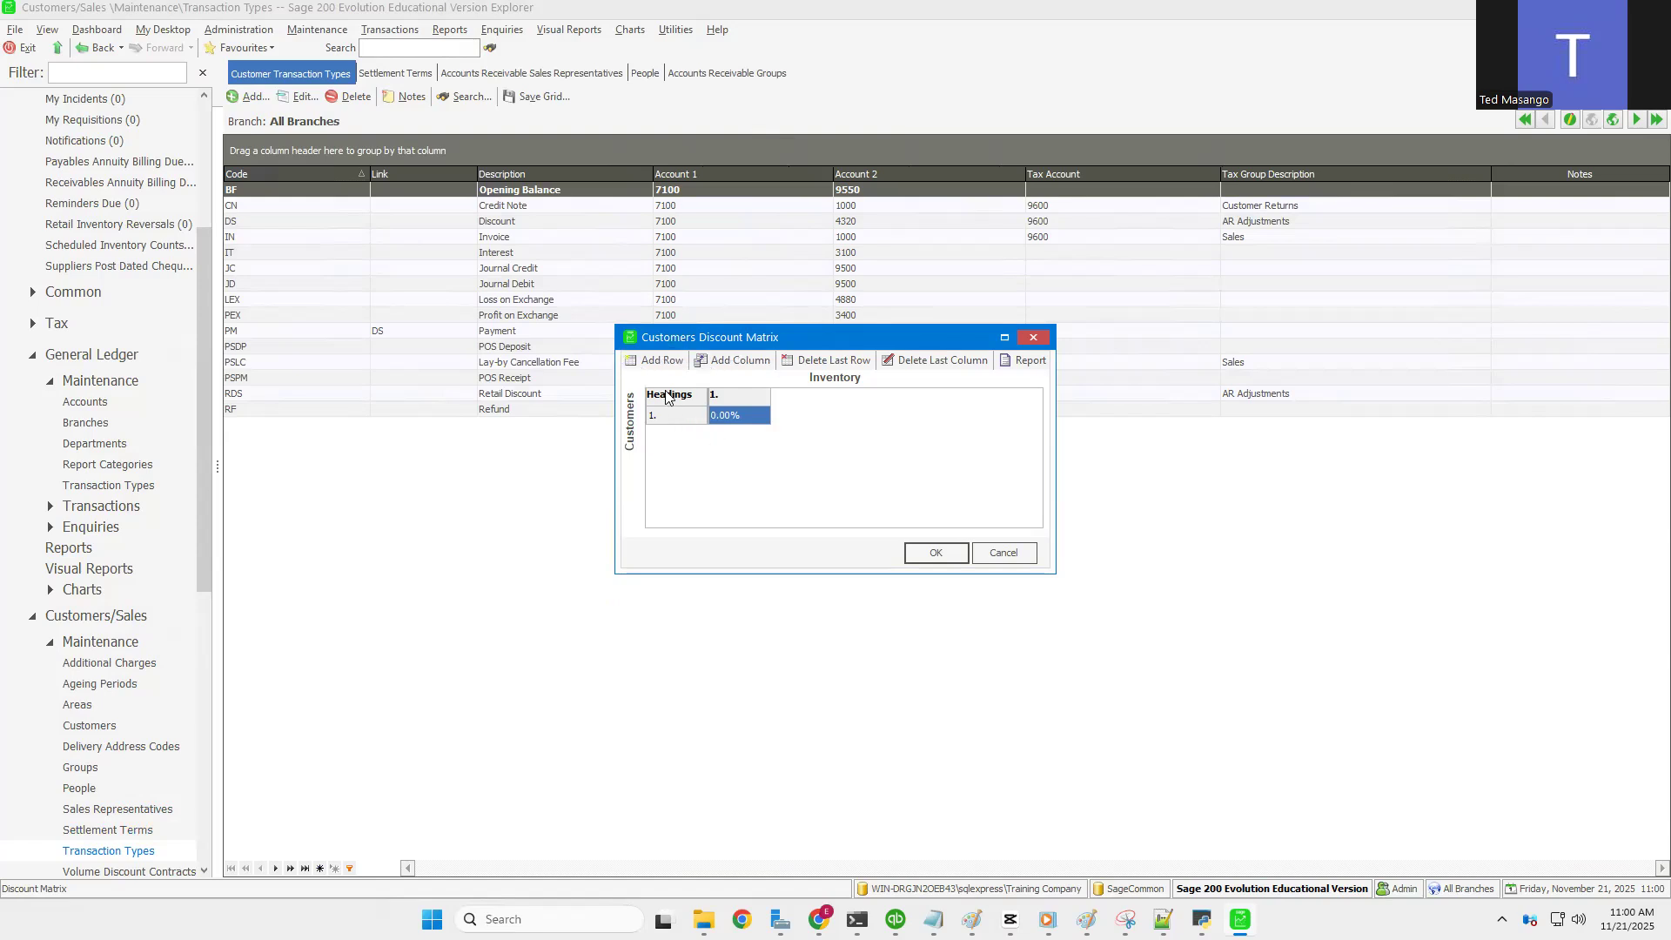
# Step: Add two discount rows with 1% and 2% and save the matrix
pyautogui.click(665, 363)
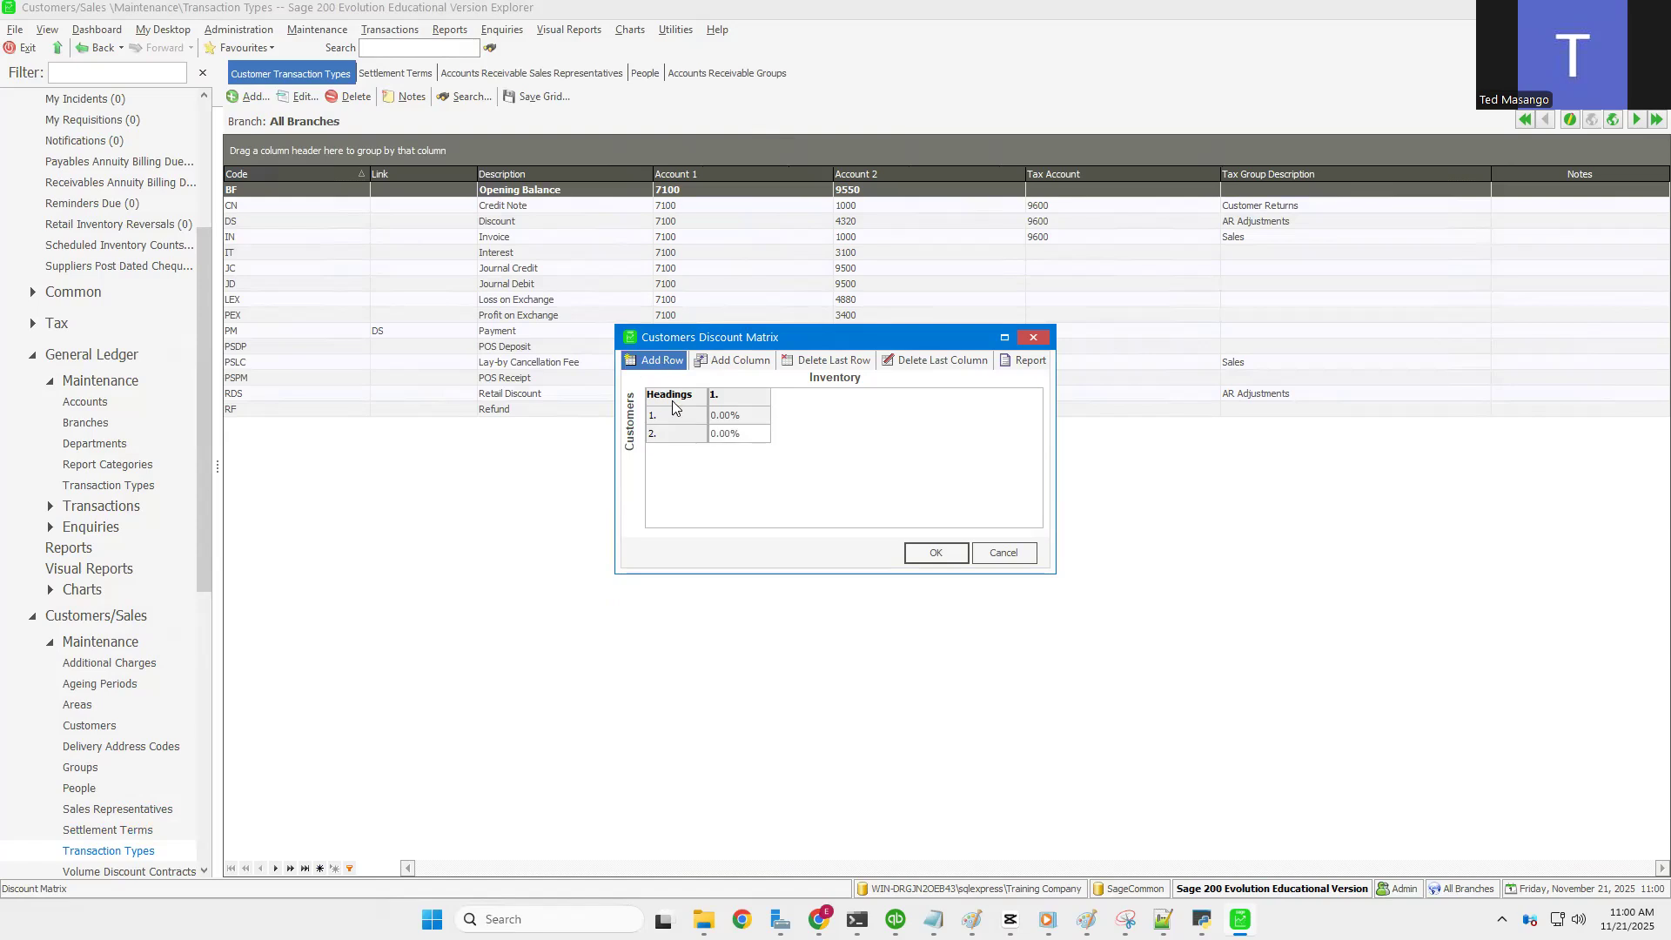
pyautogui.click(731, 435)
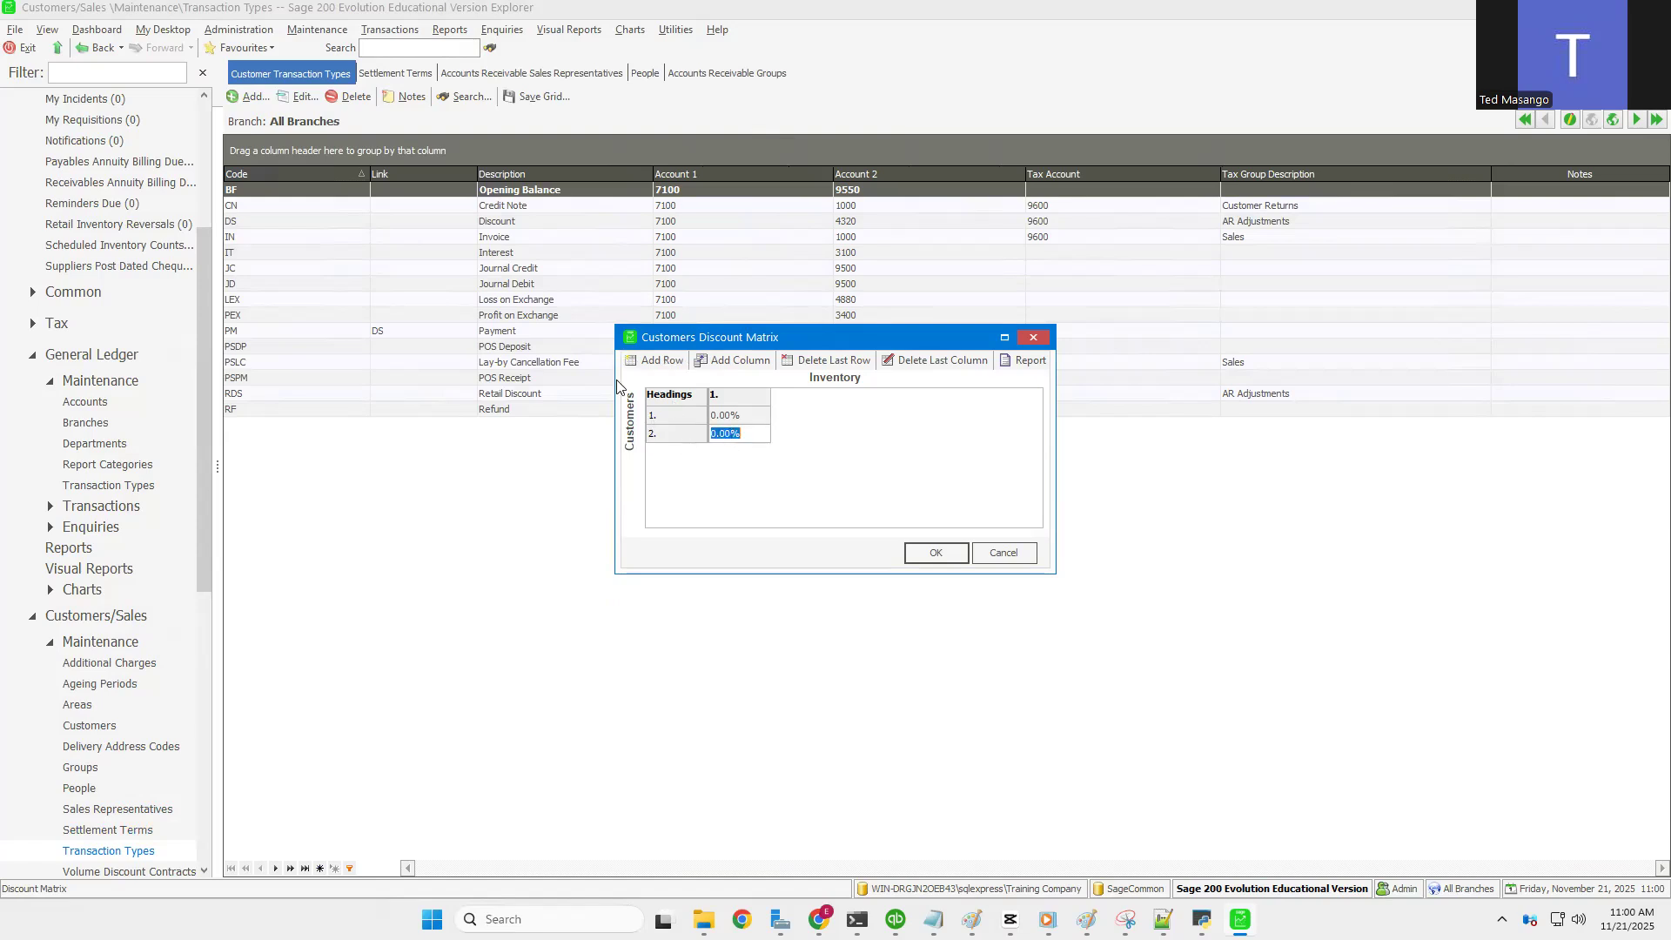
pyautogui.click(663, 361)
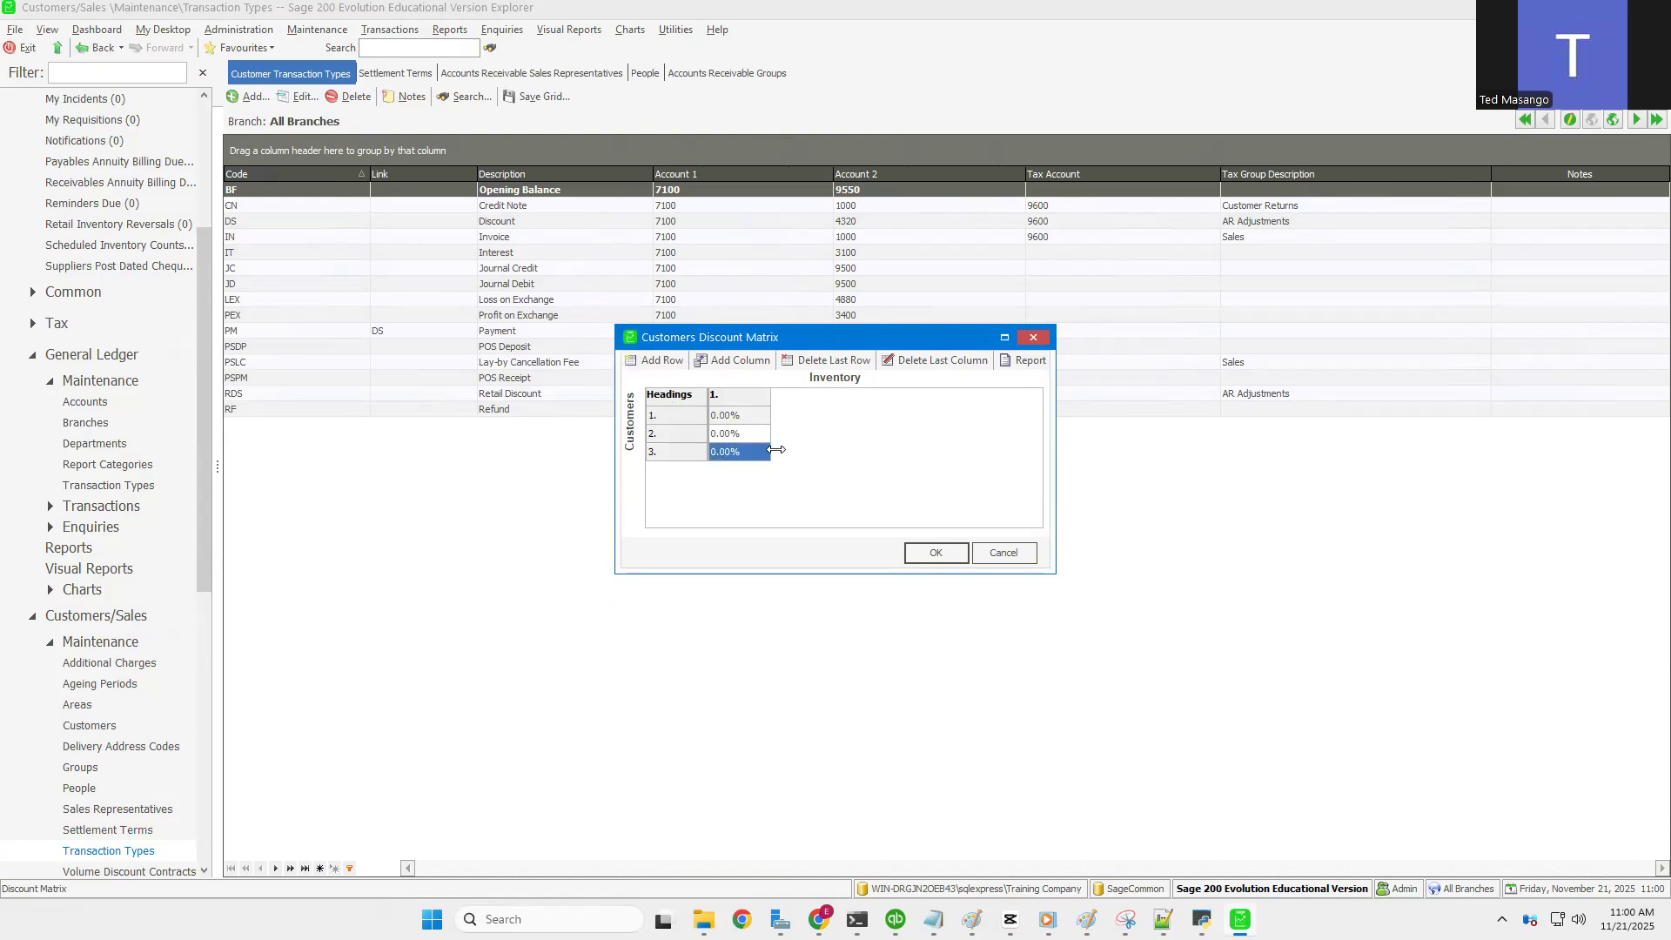
pyautogui.click(734, 431)
pyautogui.write('1')
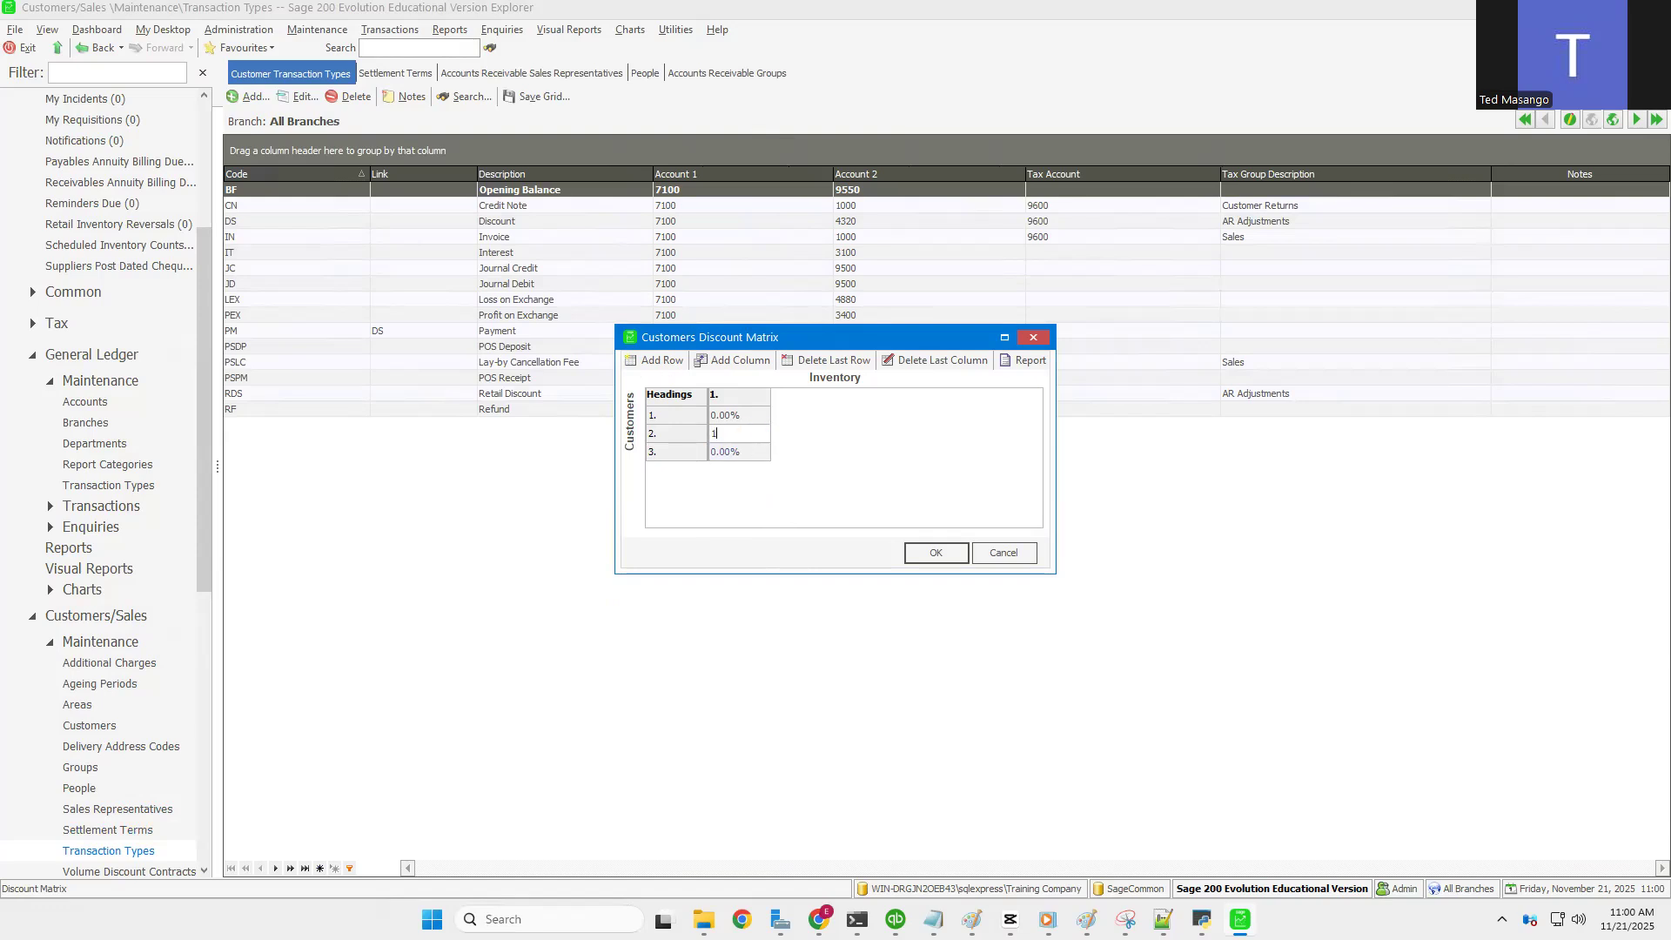
pyautogui.click(741, 453)
pyautogui.write('2')
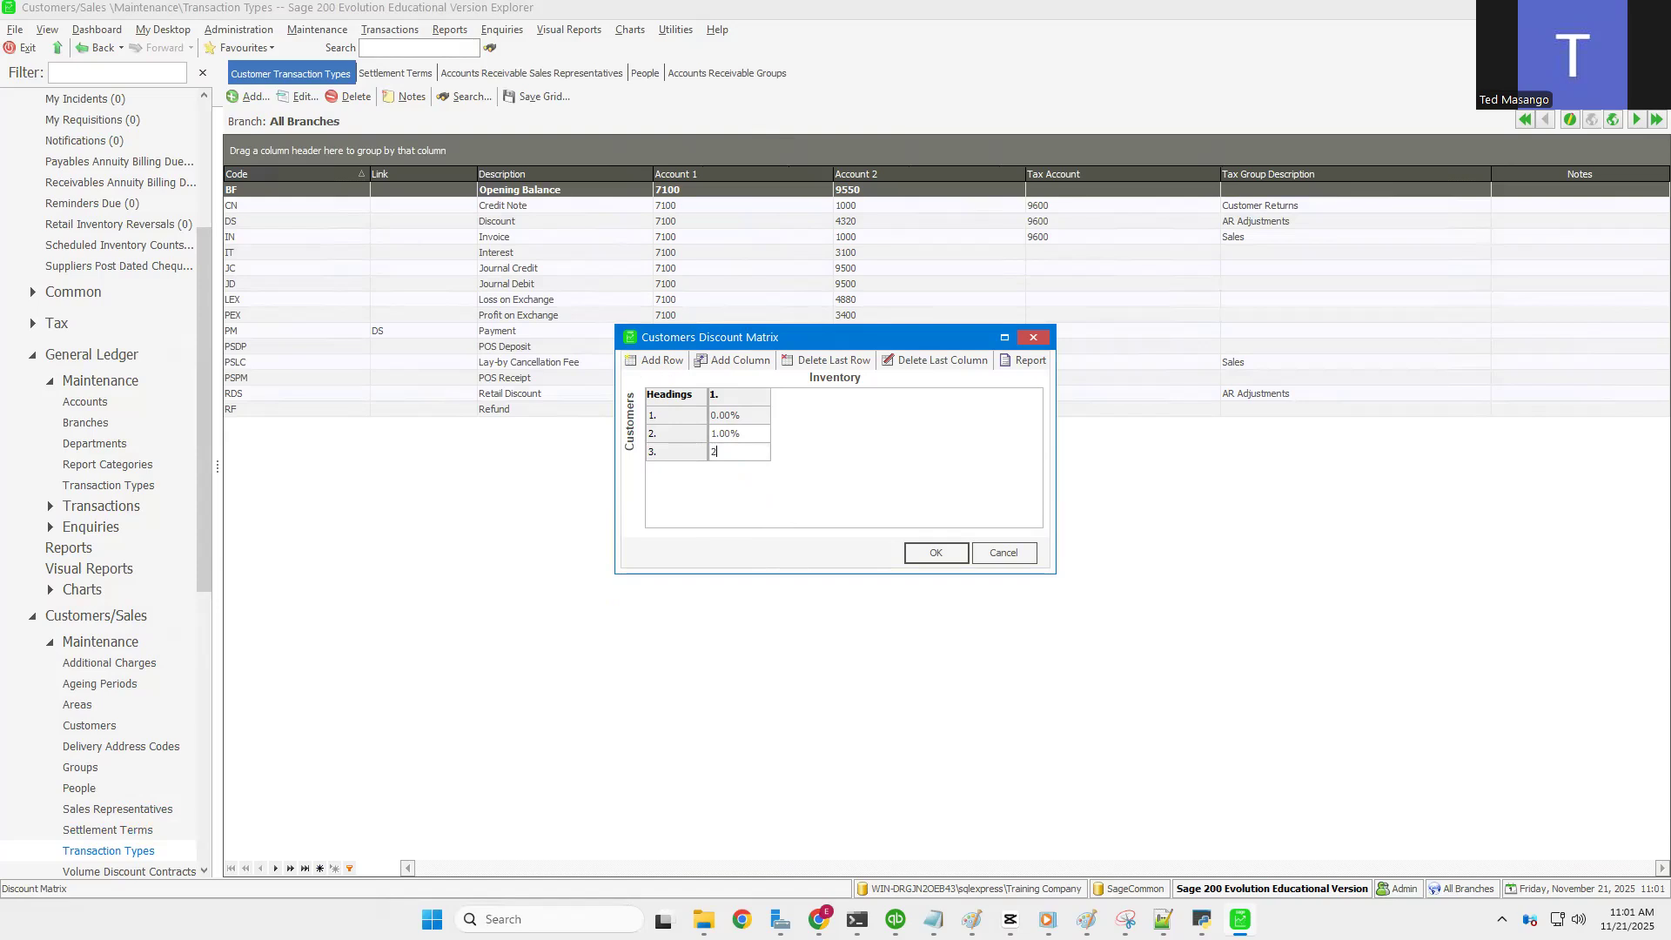
pyautogui.click(928, 554)
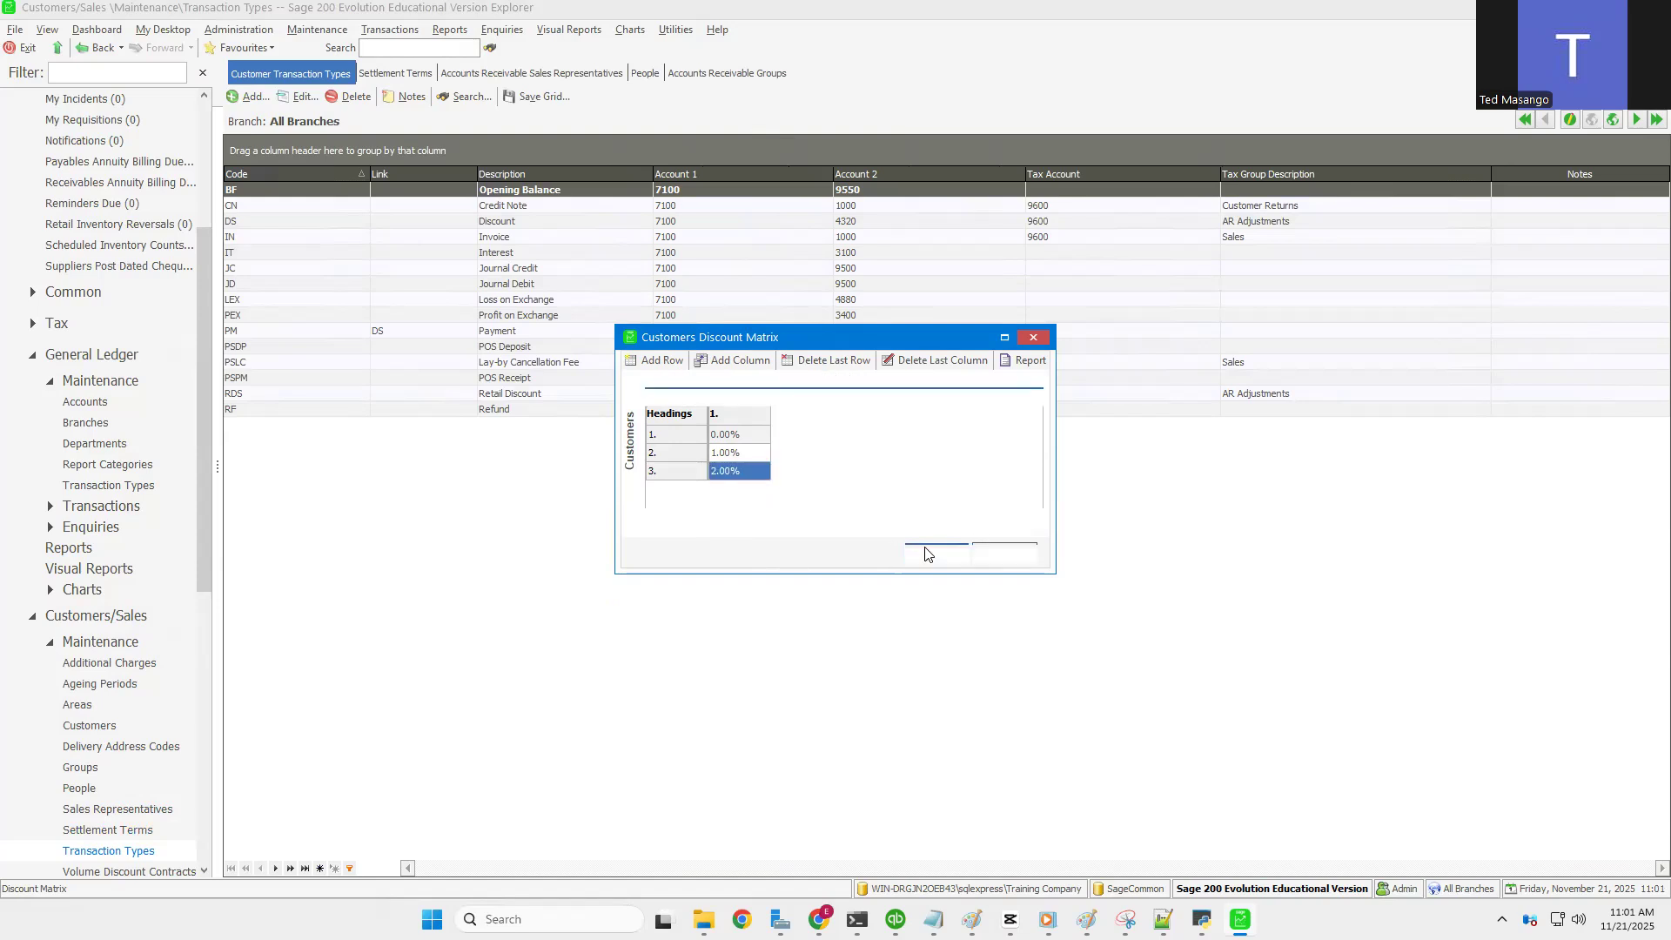
# Step: Open Customer Defaults, look over the Transactions and Foreign Currency pages, and accept them unchanged
pyautogui.click(304, 31)
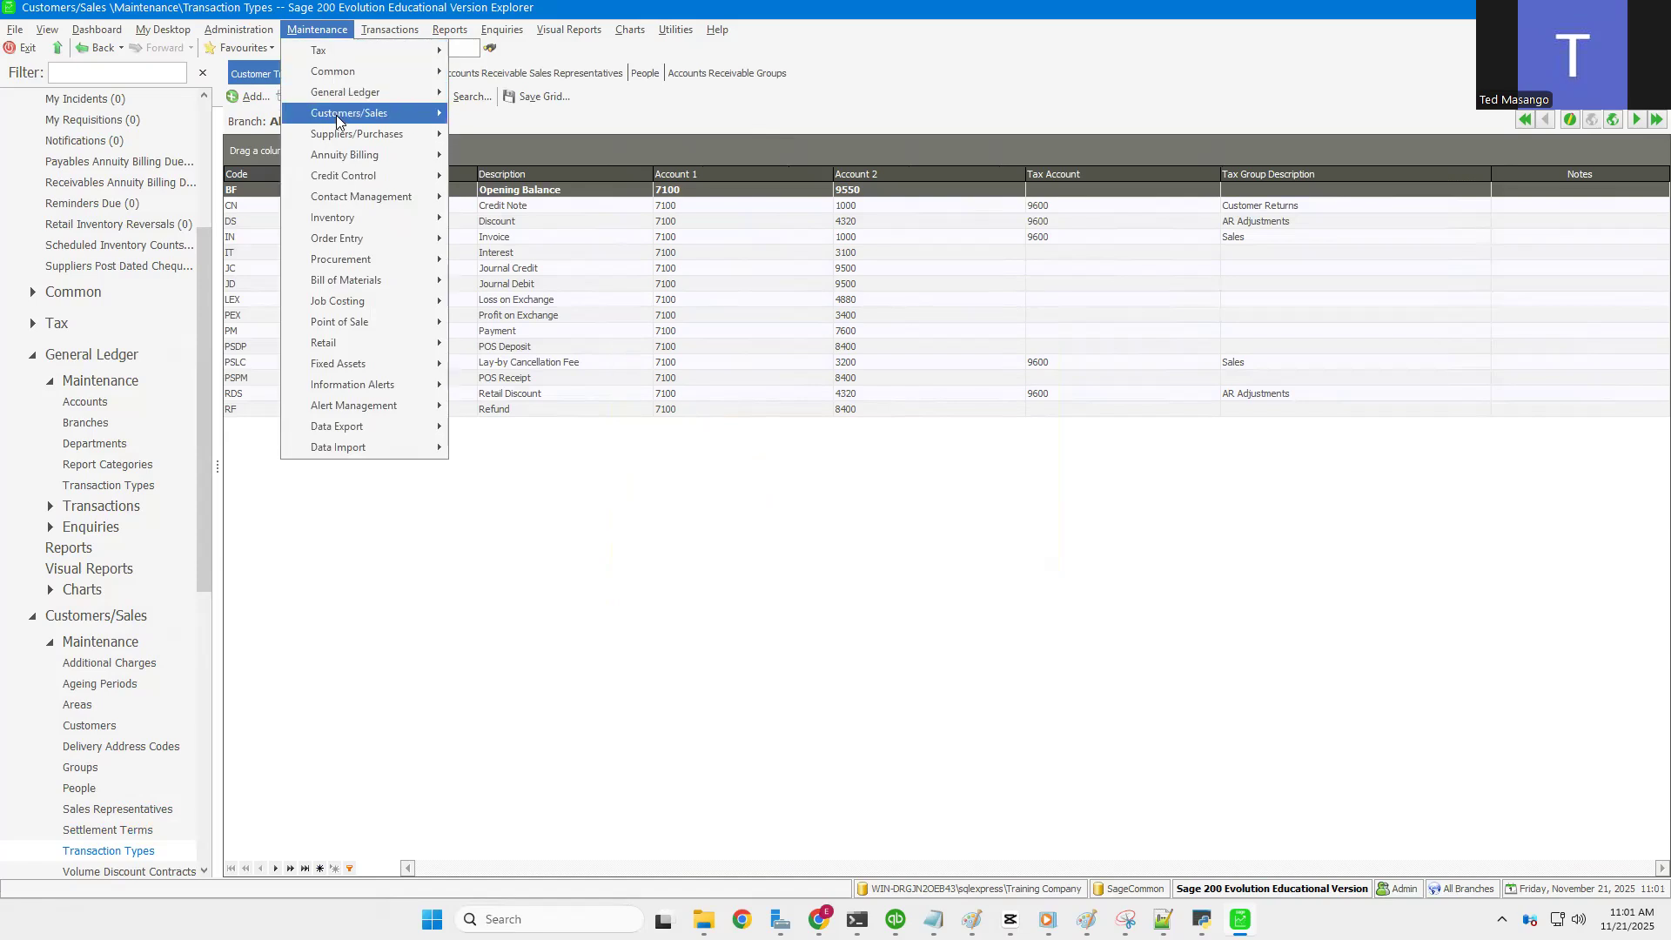
pyautogui.moveTo(337, 122)
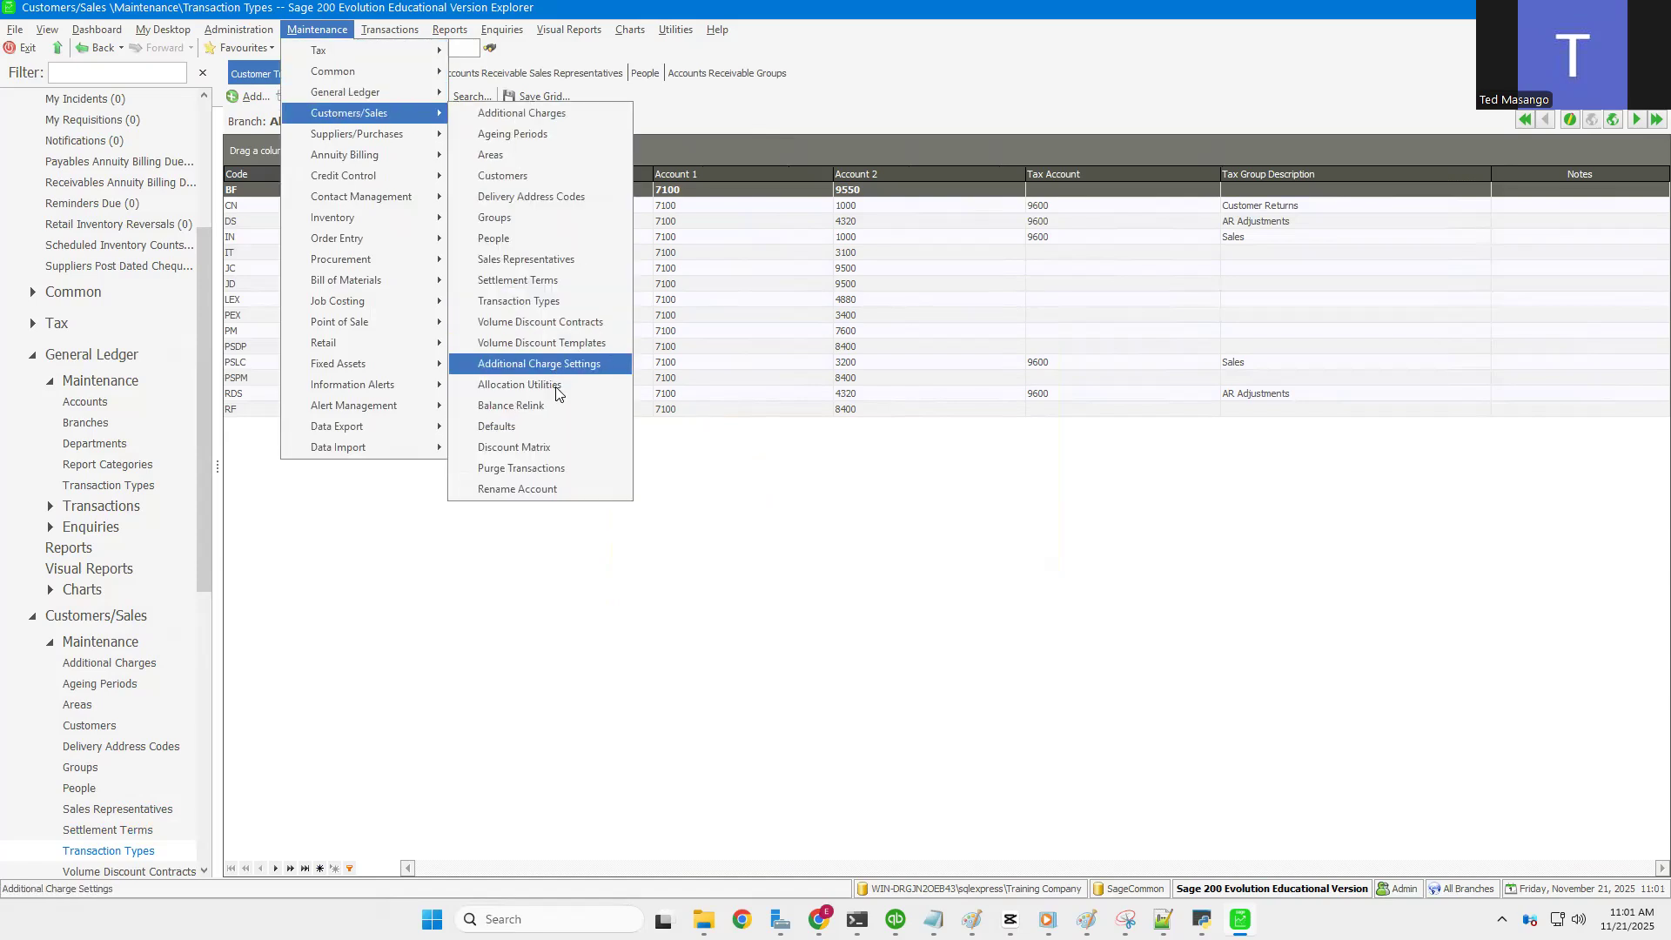
pyautogui.click(520, 426)
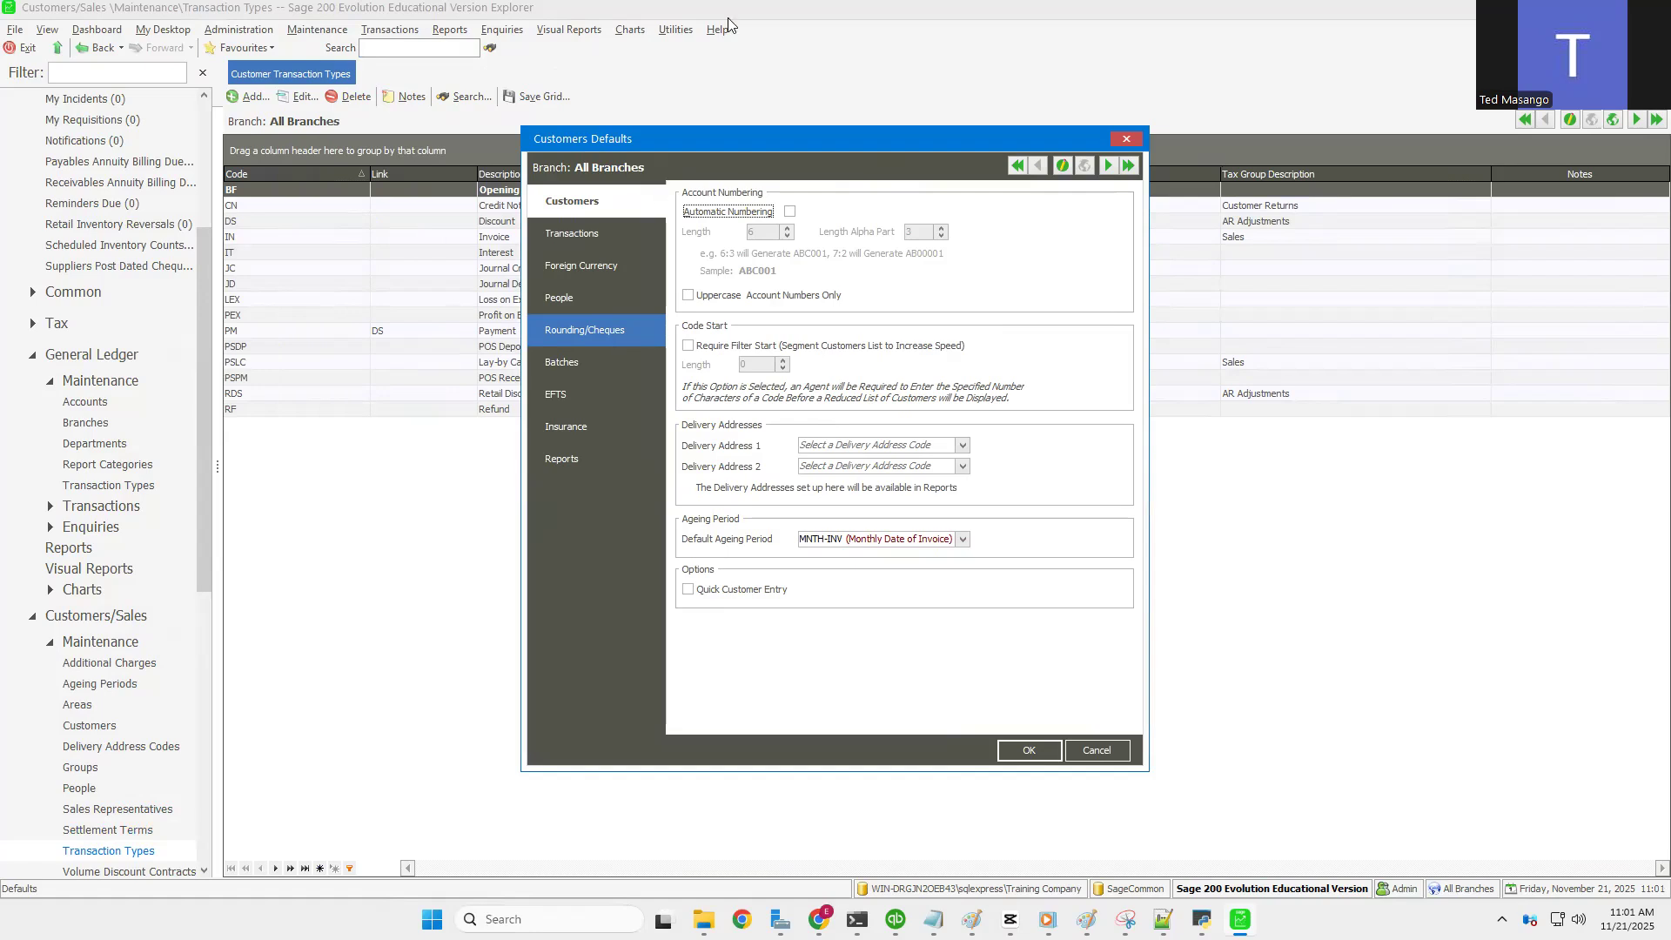
pyautogui.click(596, 231)
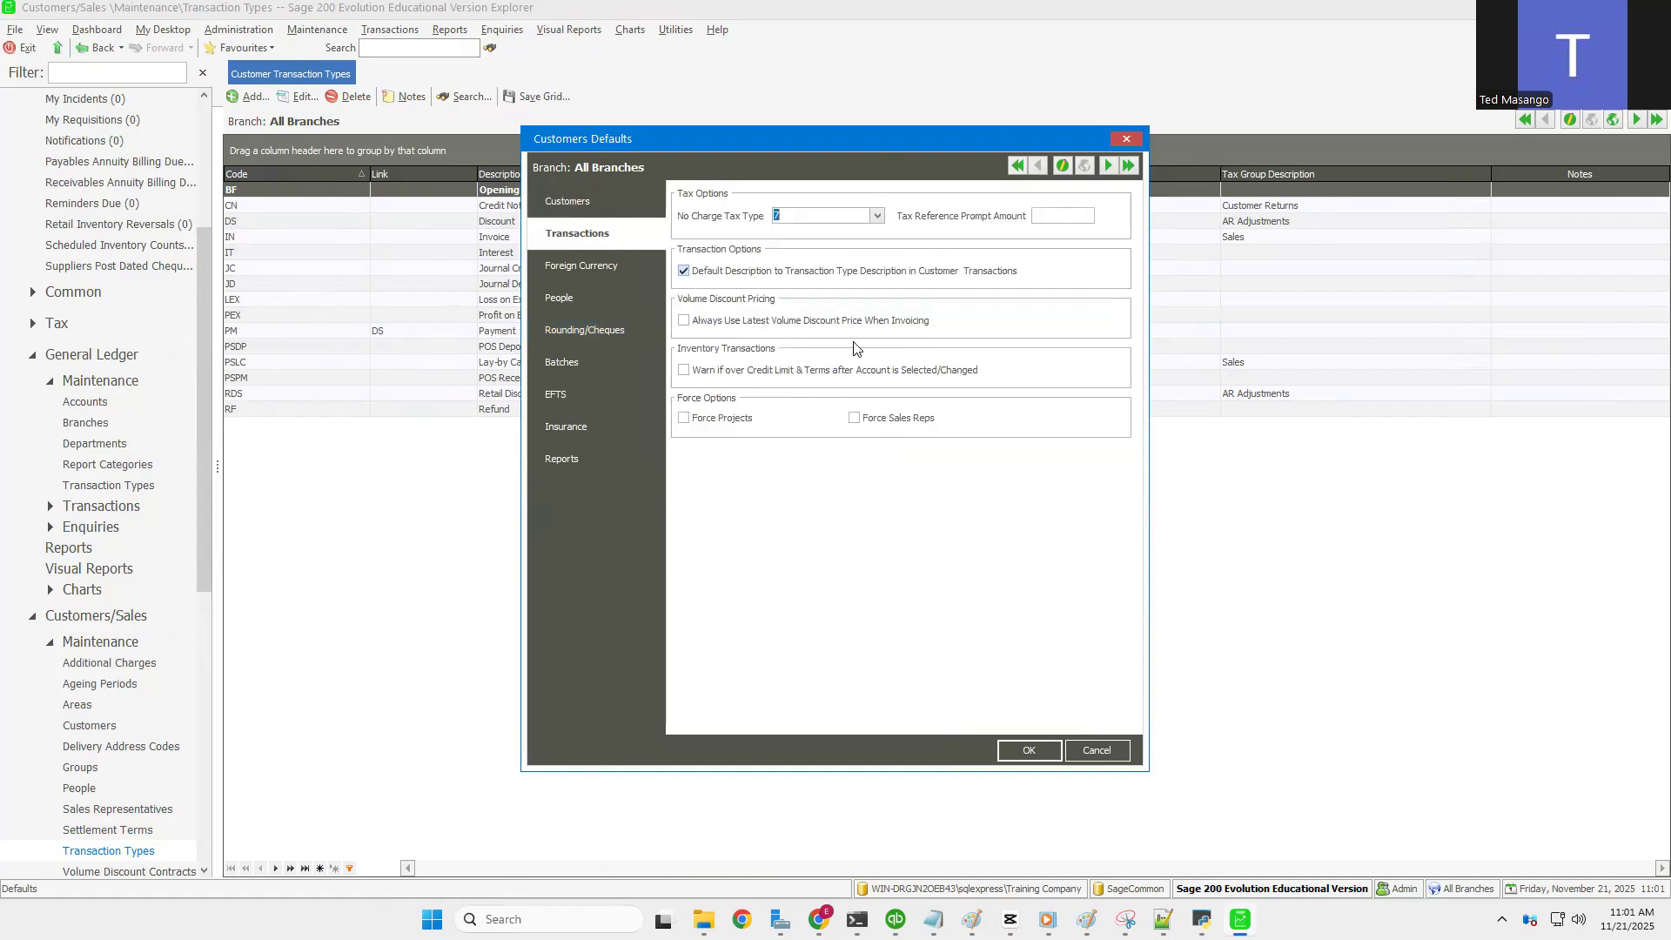
pyautogui.click(580, 266)
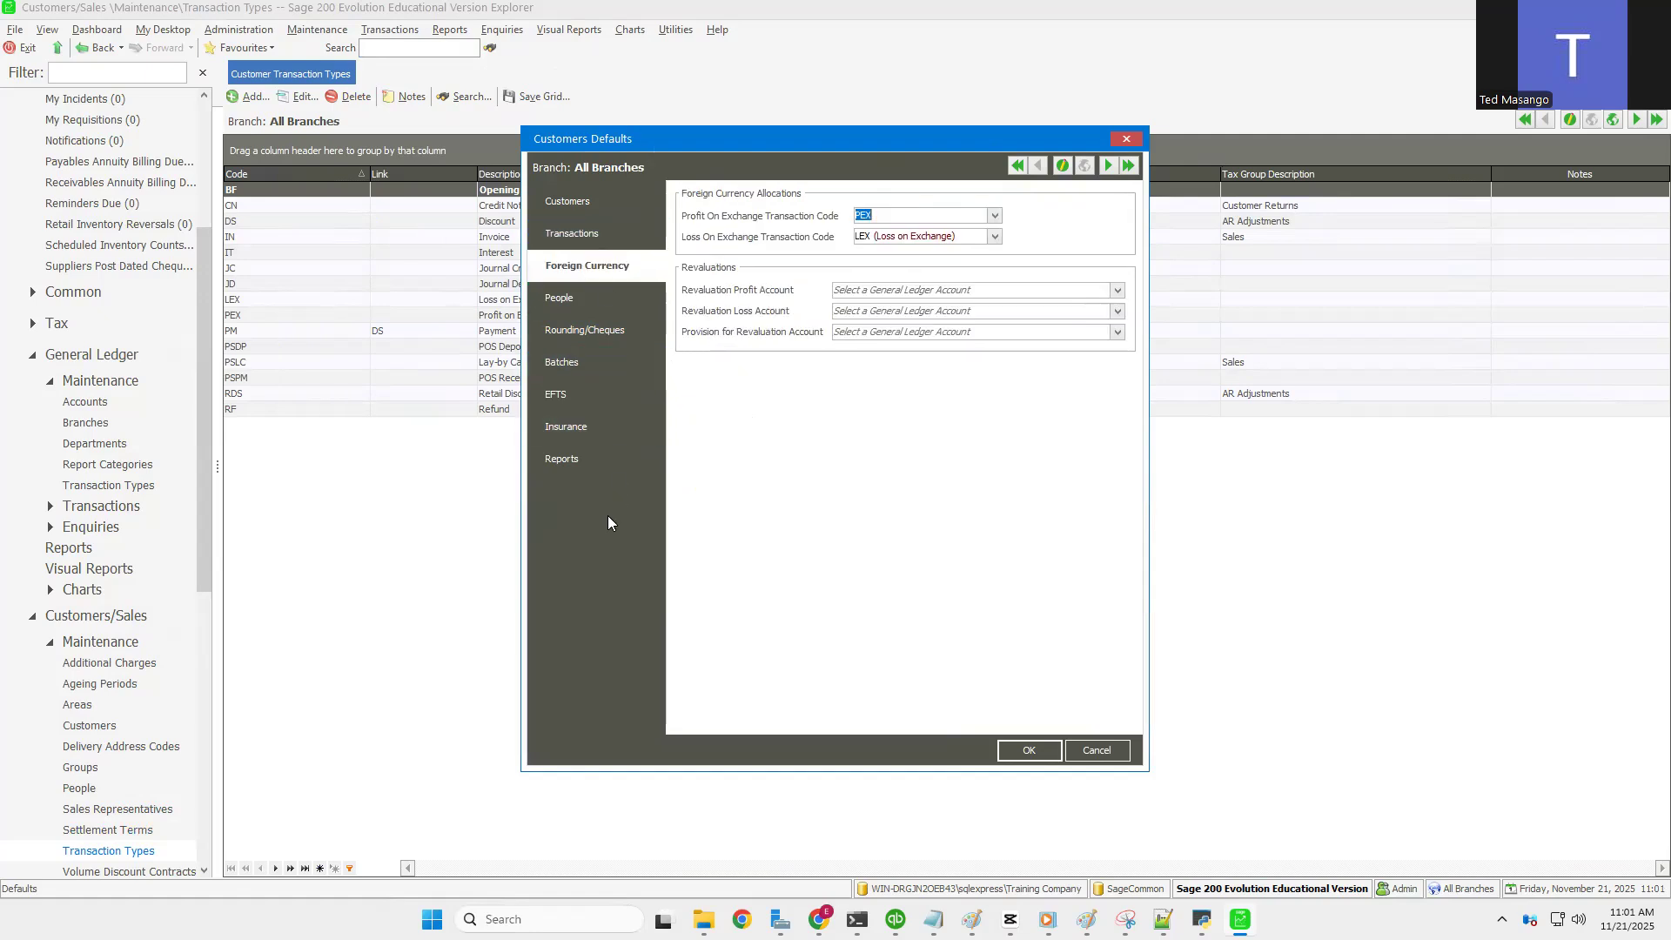
pyautogui.click(1027, 750)
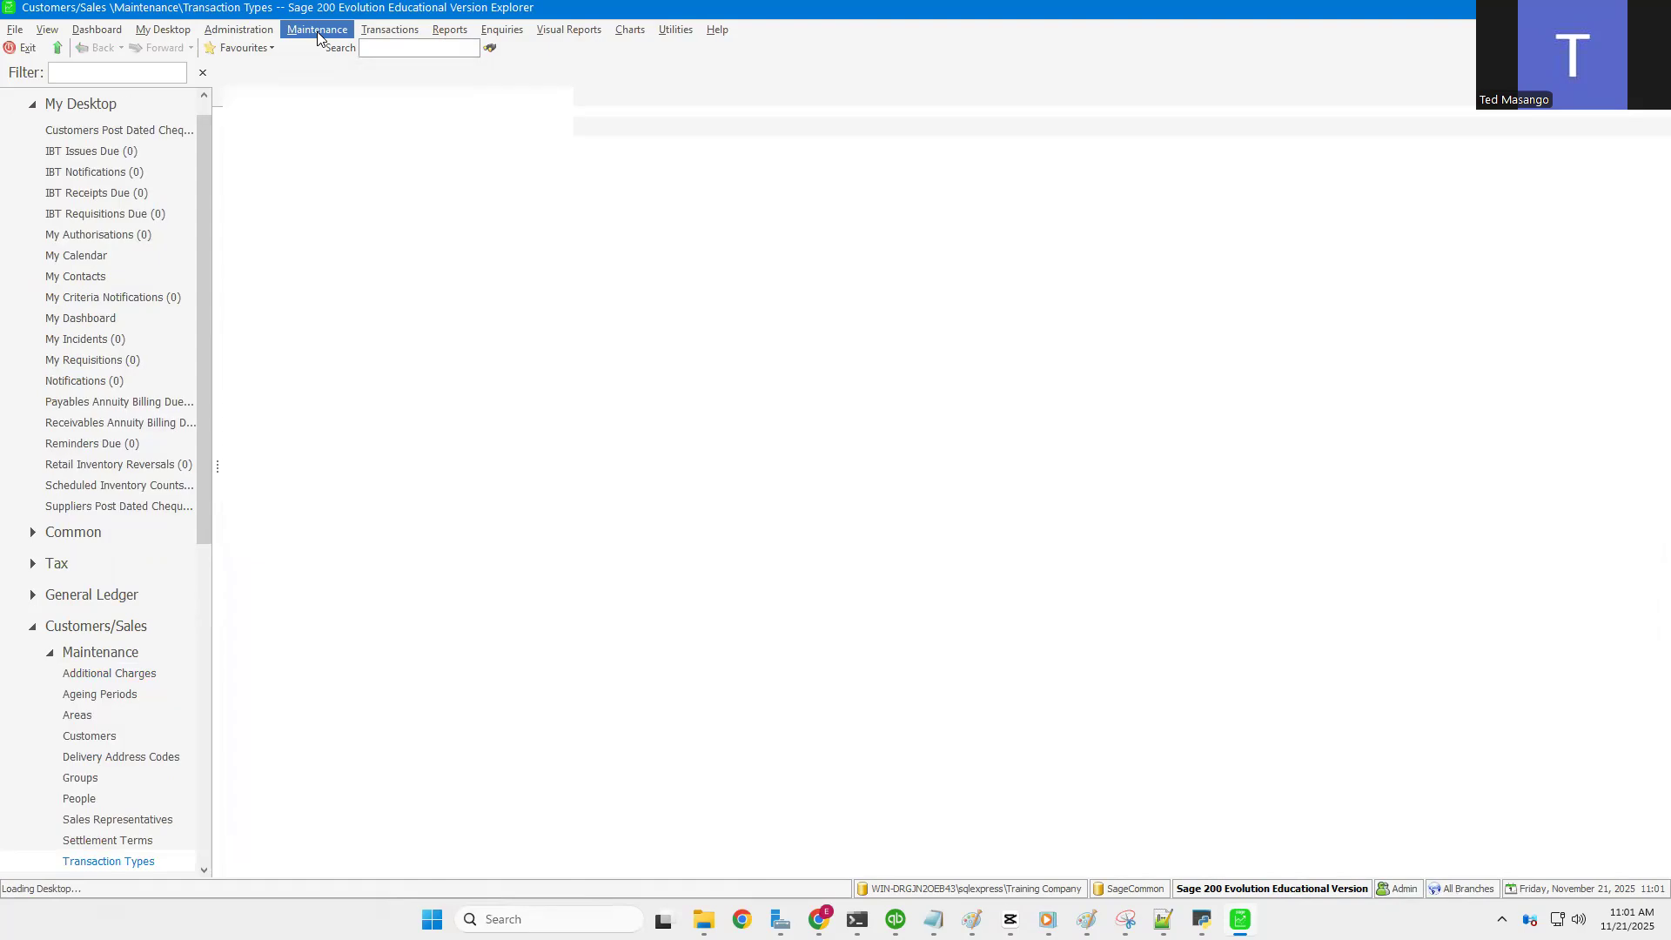
# Step: Cancel the Purge Customer Transactions window without purging, then reopen the Customers/Sales maintenance menu
pyautogui.click(318, 32)
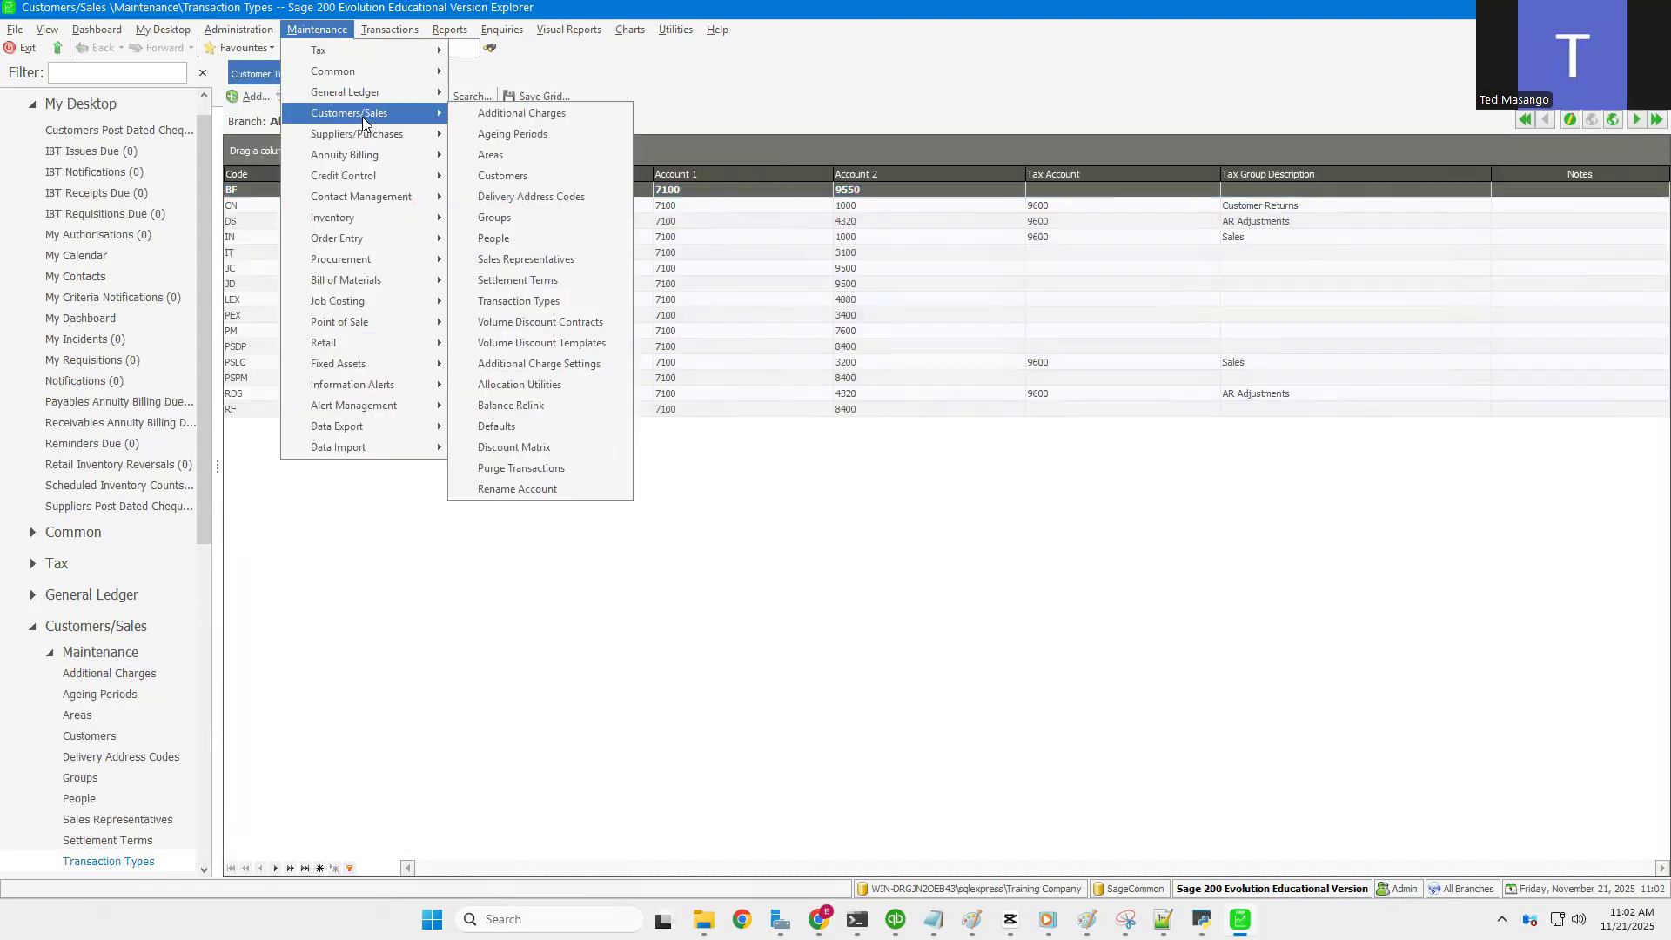
pyautogui.click(547, 470)
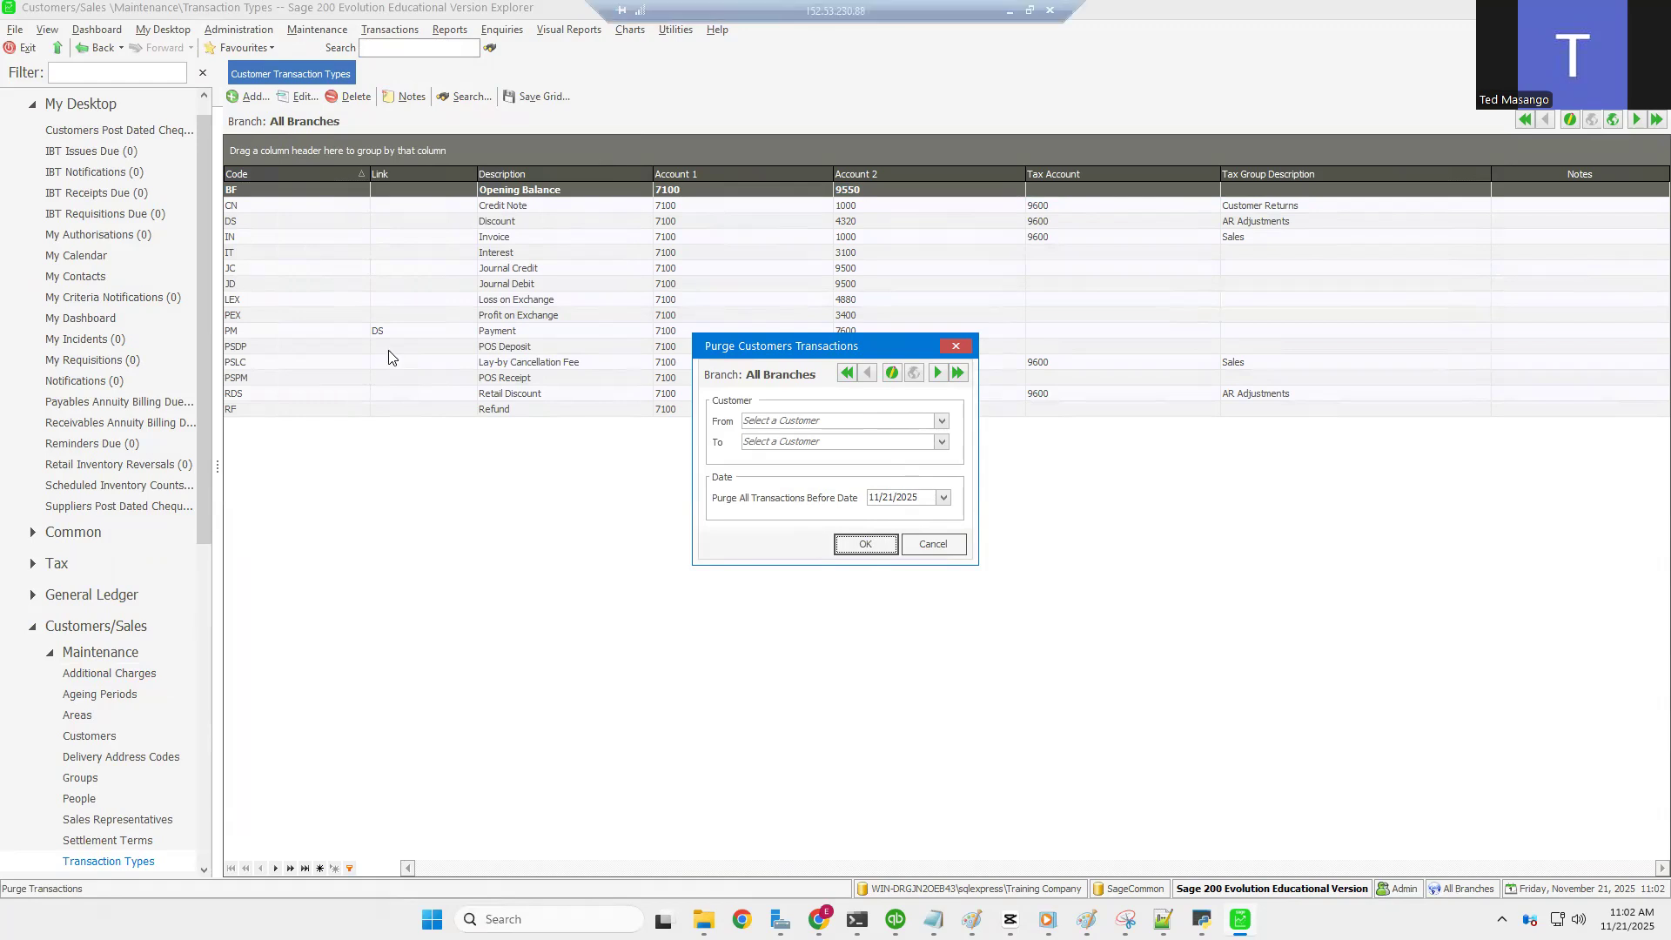
pyautogui.click(933, 545)
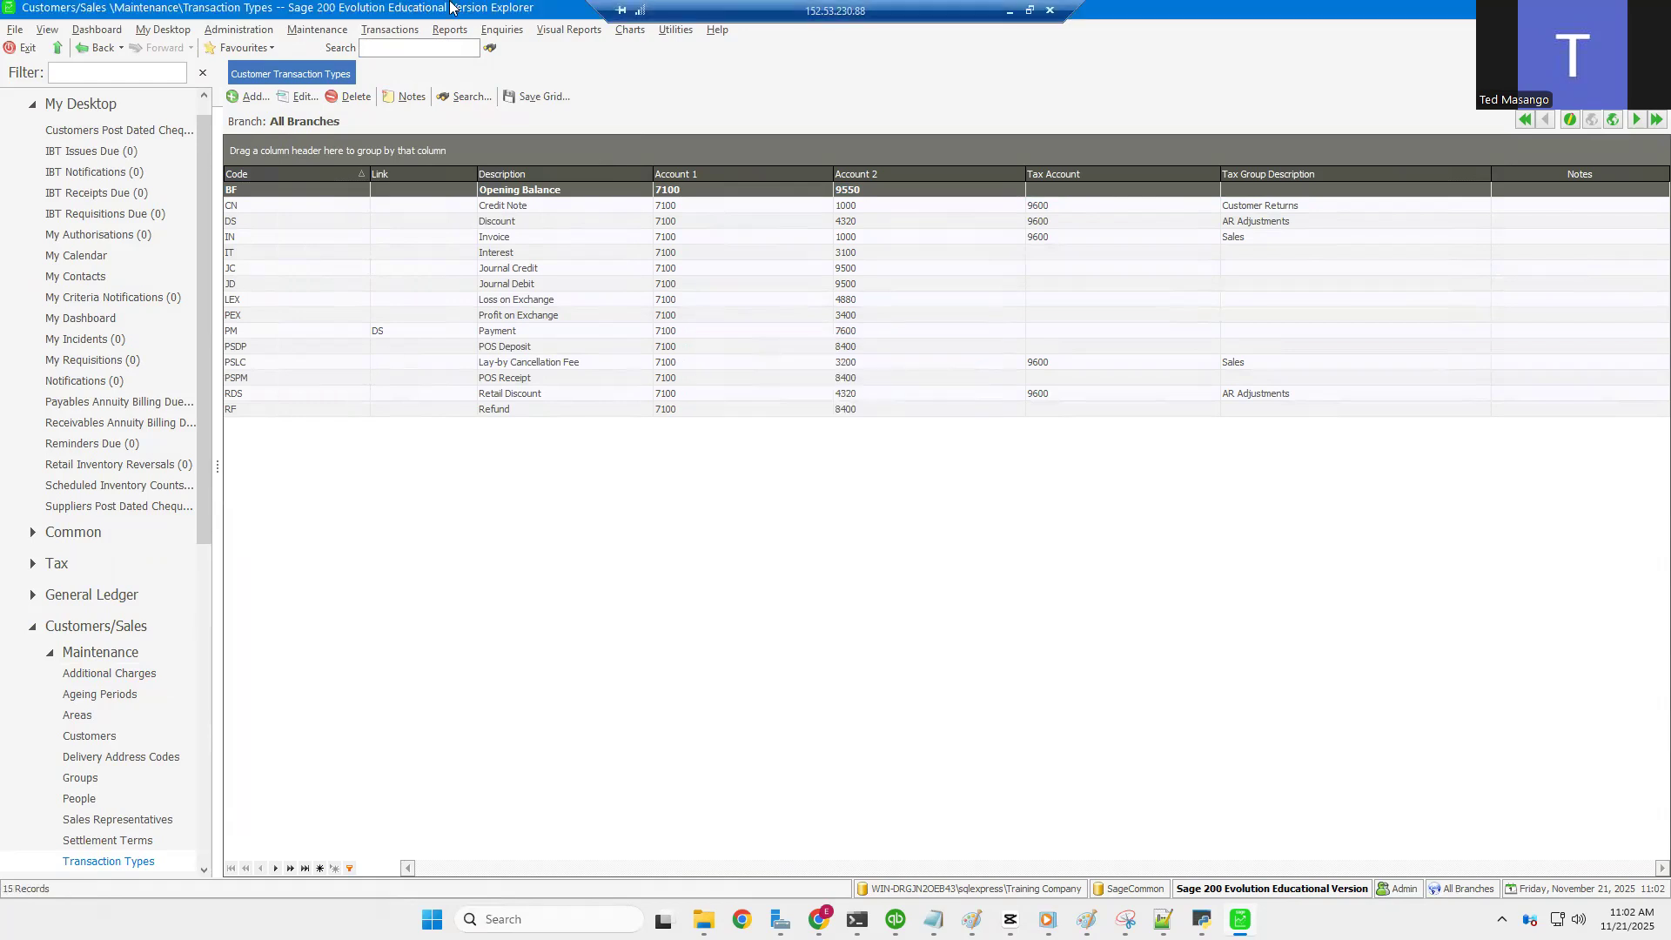
pyautogui.click(318, 29)
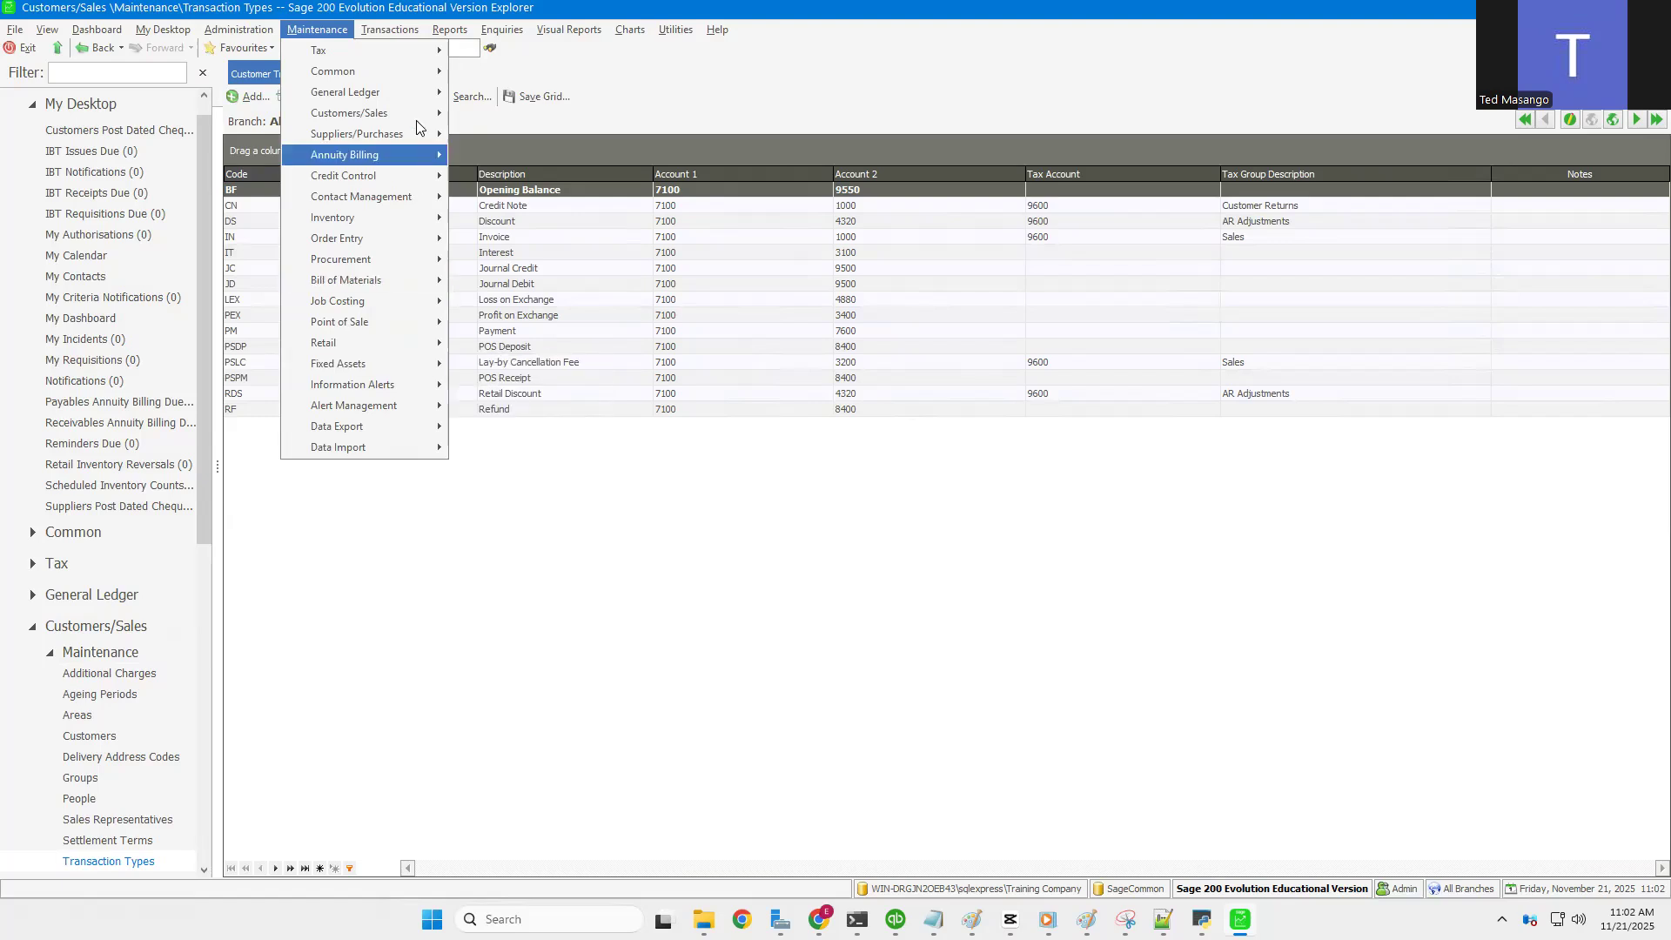
pyautogui.moveTo(426, 120)
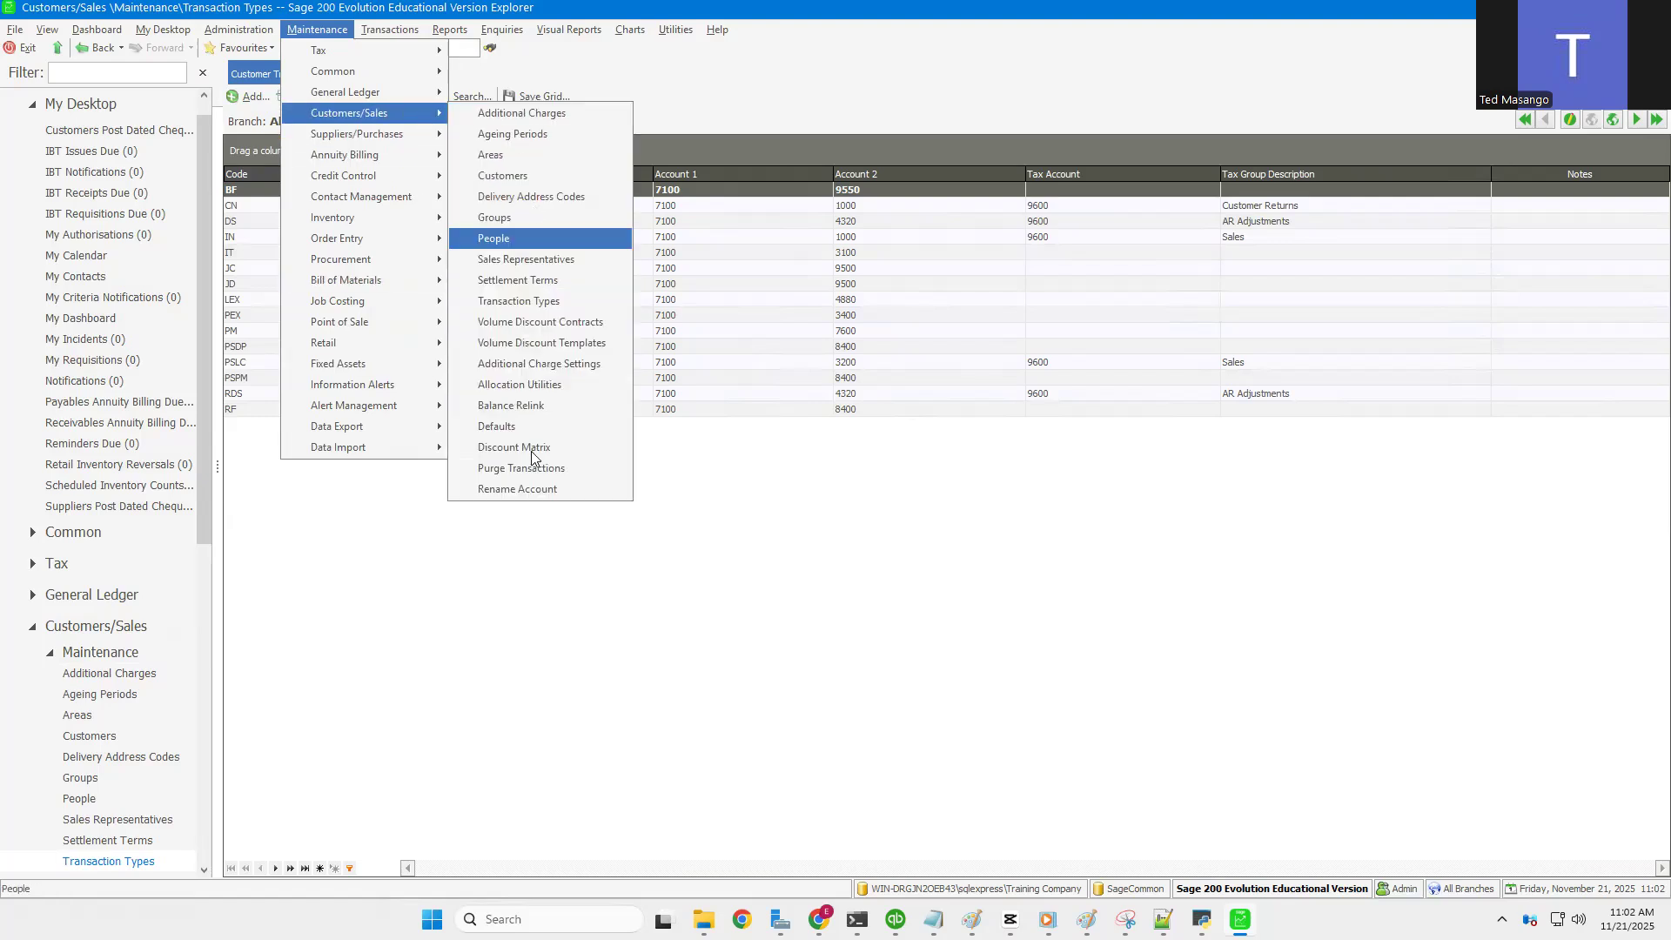
# Step: Rename customer account CASH to CASH SALES and confirm the rename
pyautogui.click(520, 491)
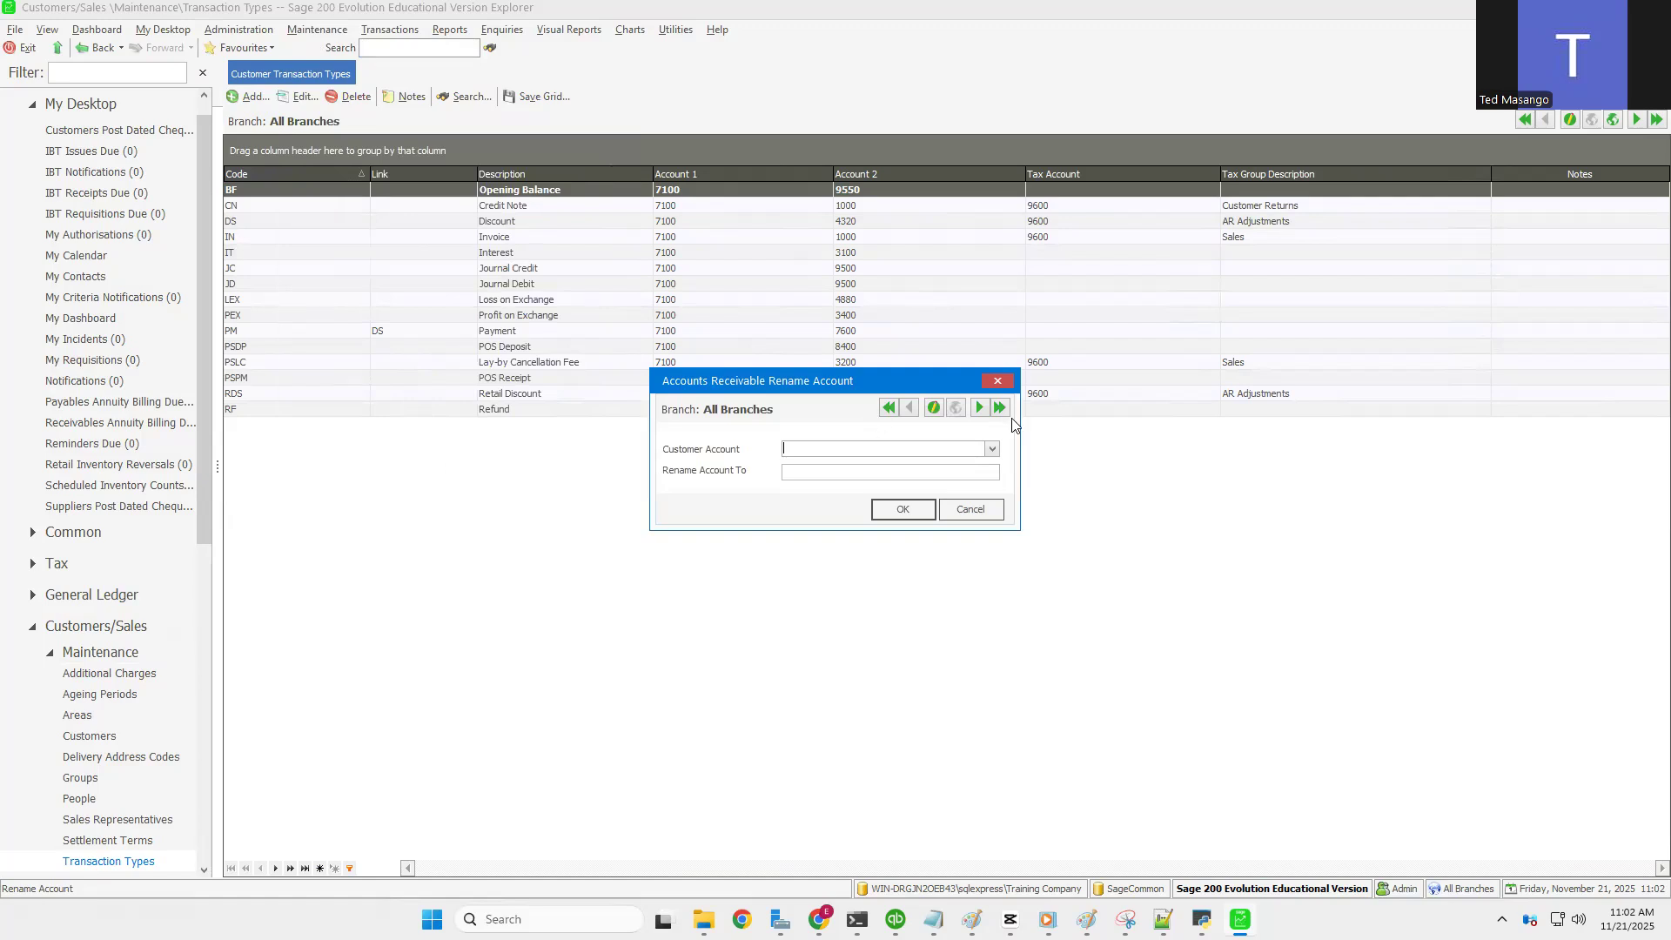
pyautogui.click(992, 449)
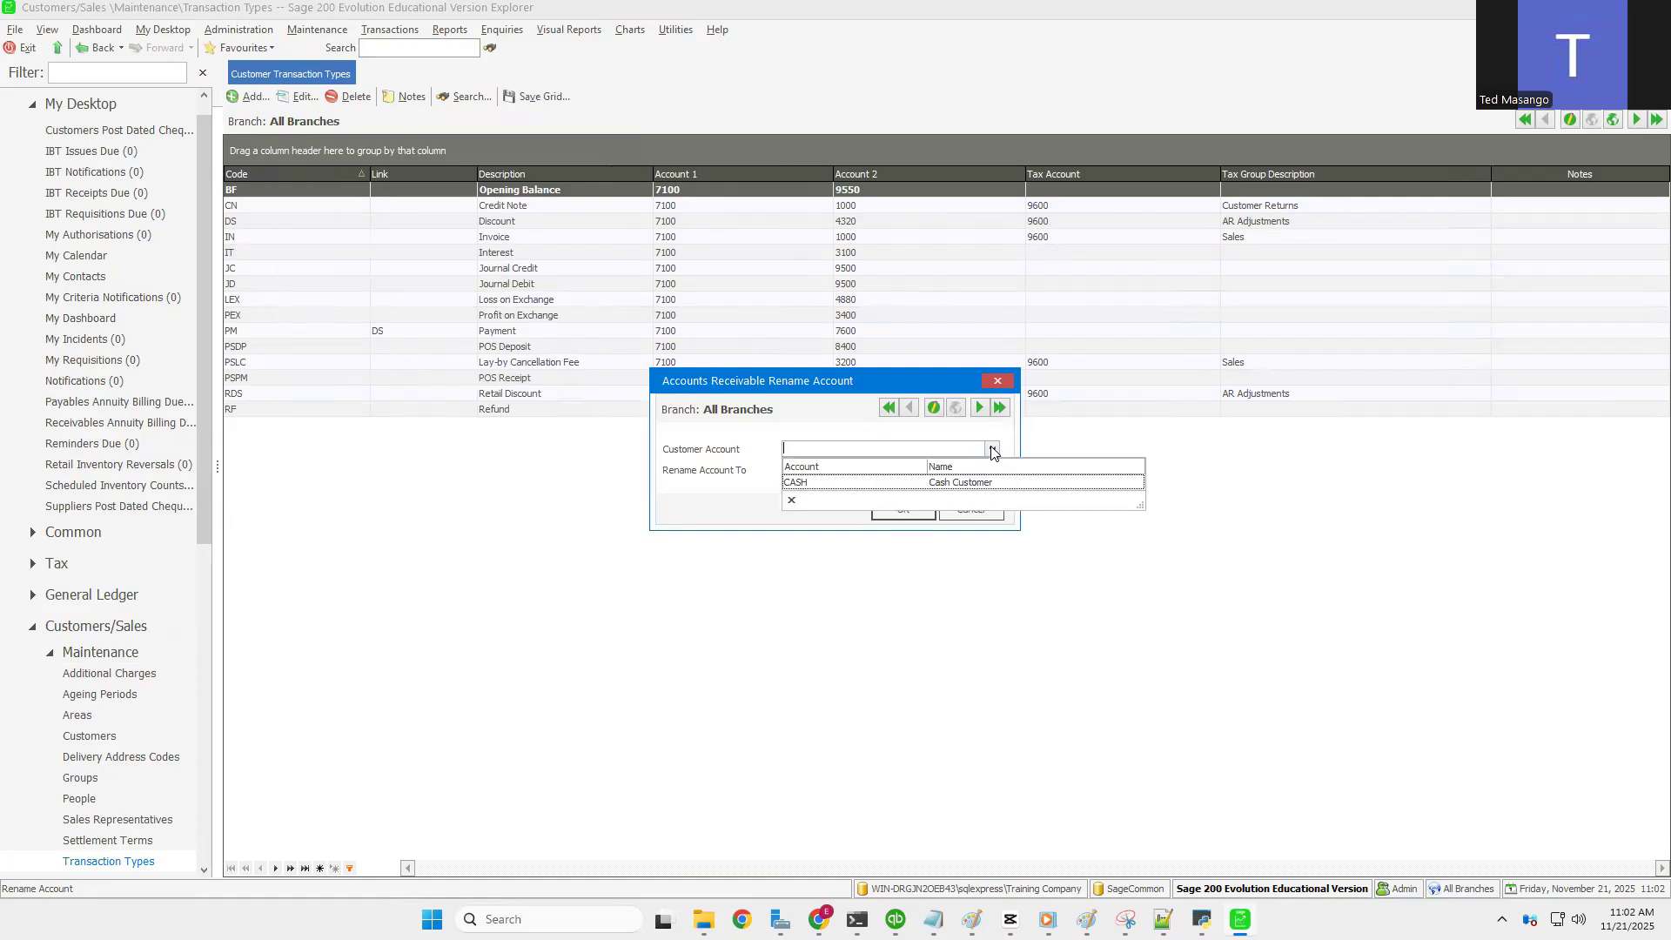
pyautogui.click(897, 484)
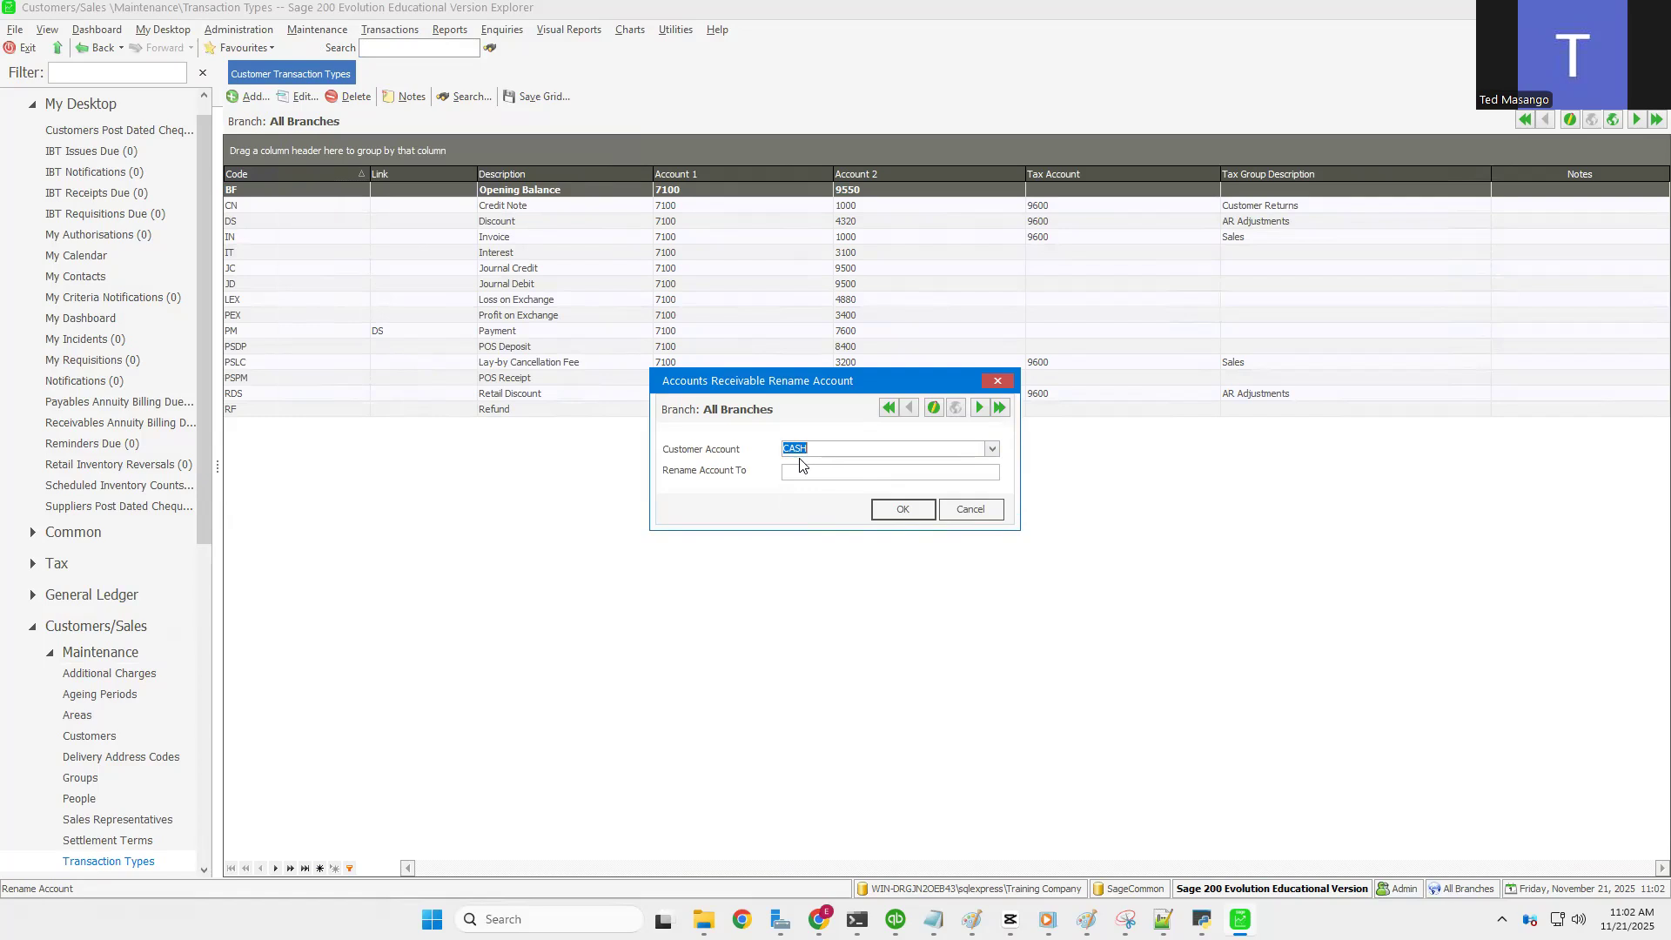
pyautogui.click(801, 475)
pyautogui.write('CASH')
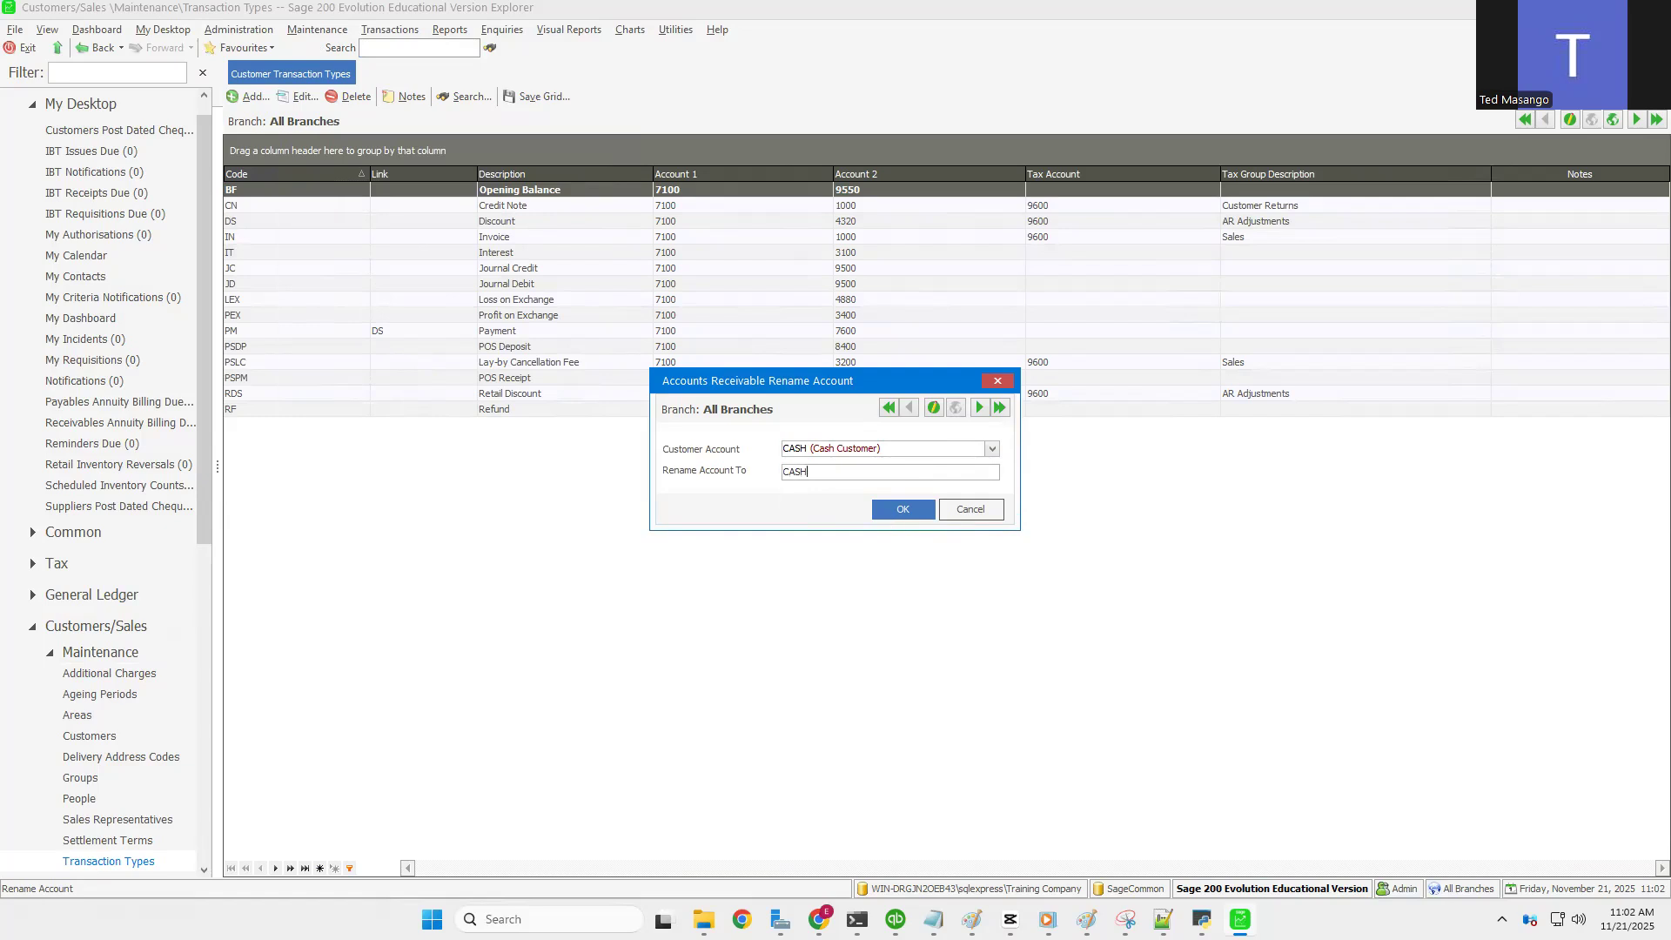
pyautogui.write(' SALES')
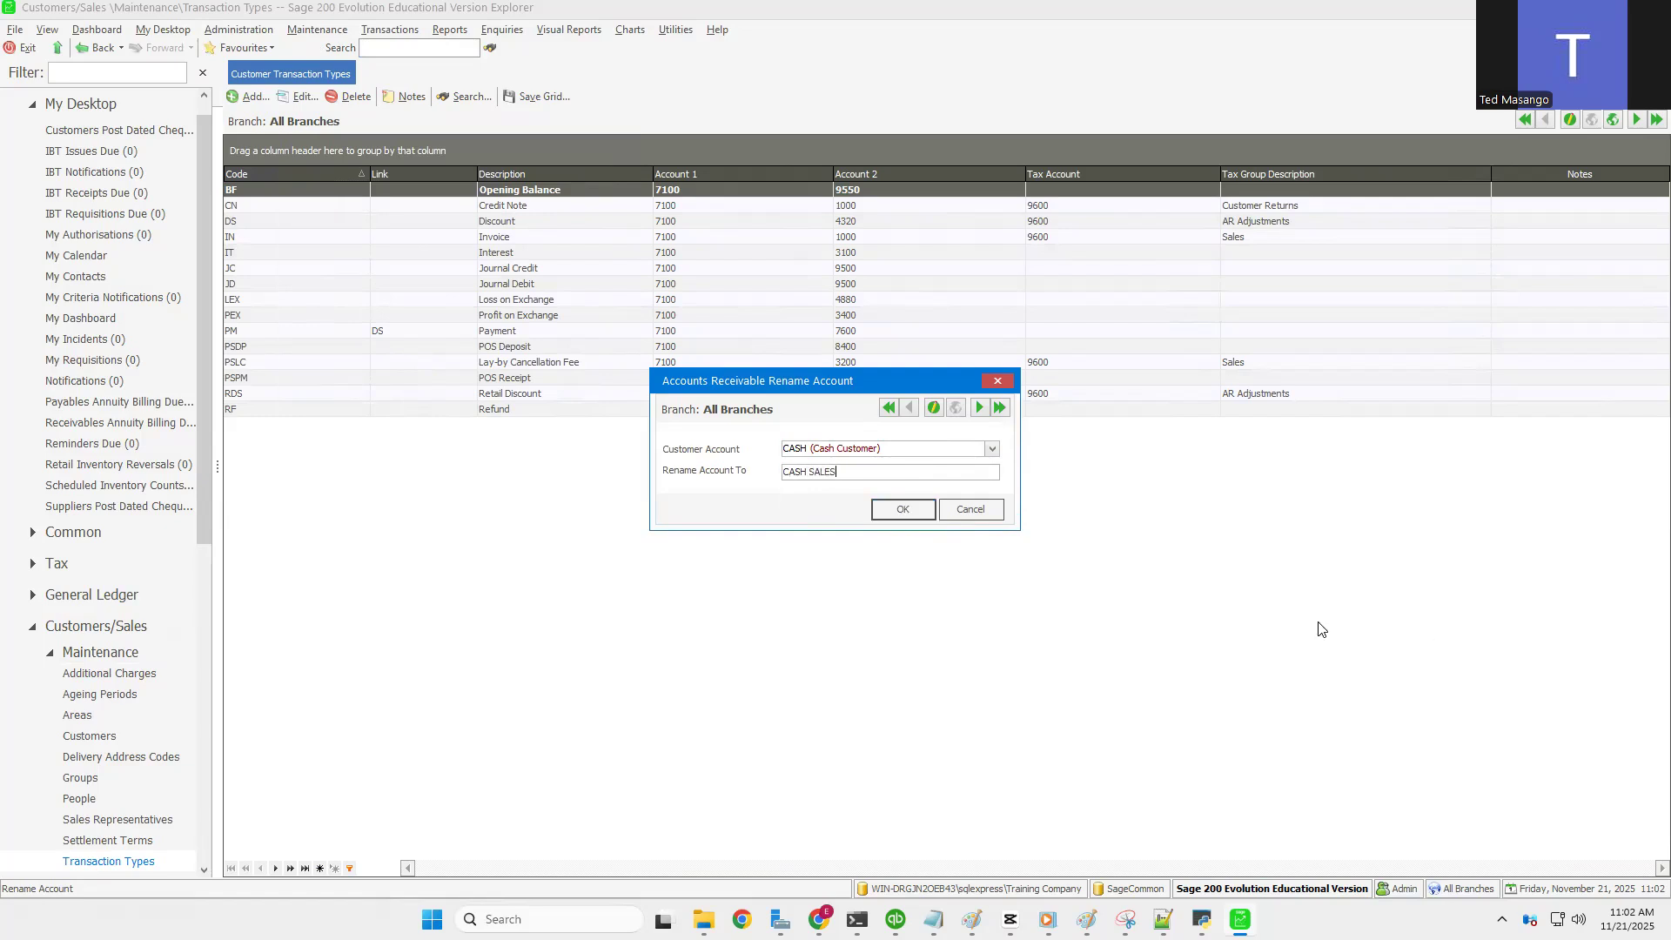
pyautogui.click(899, 514)
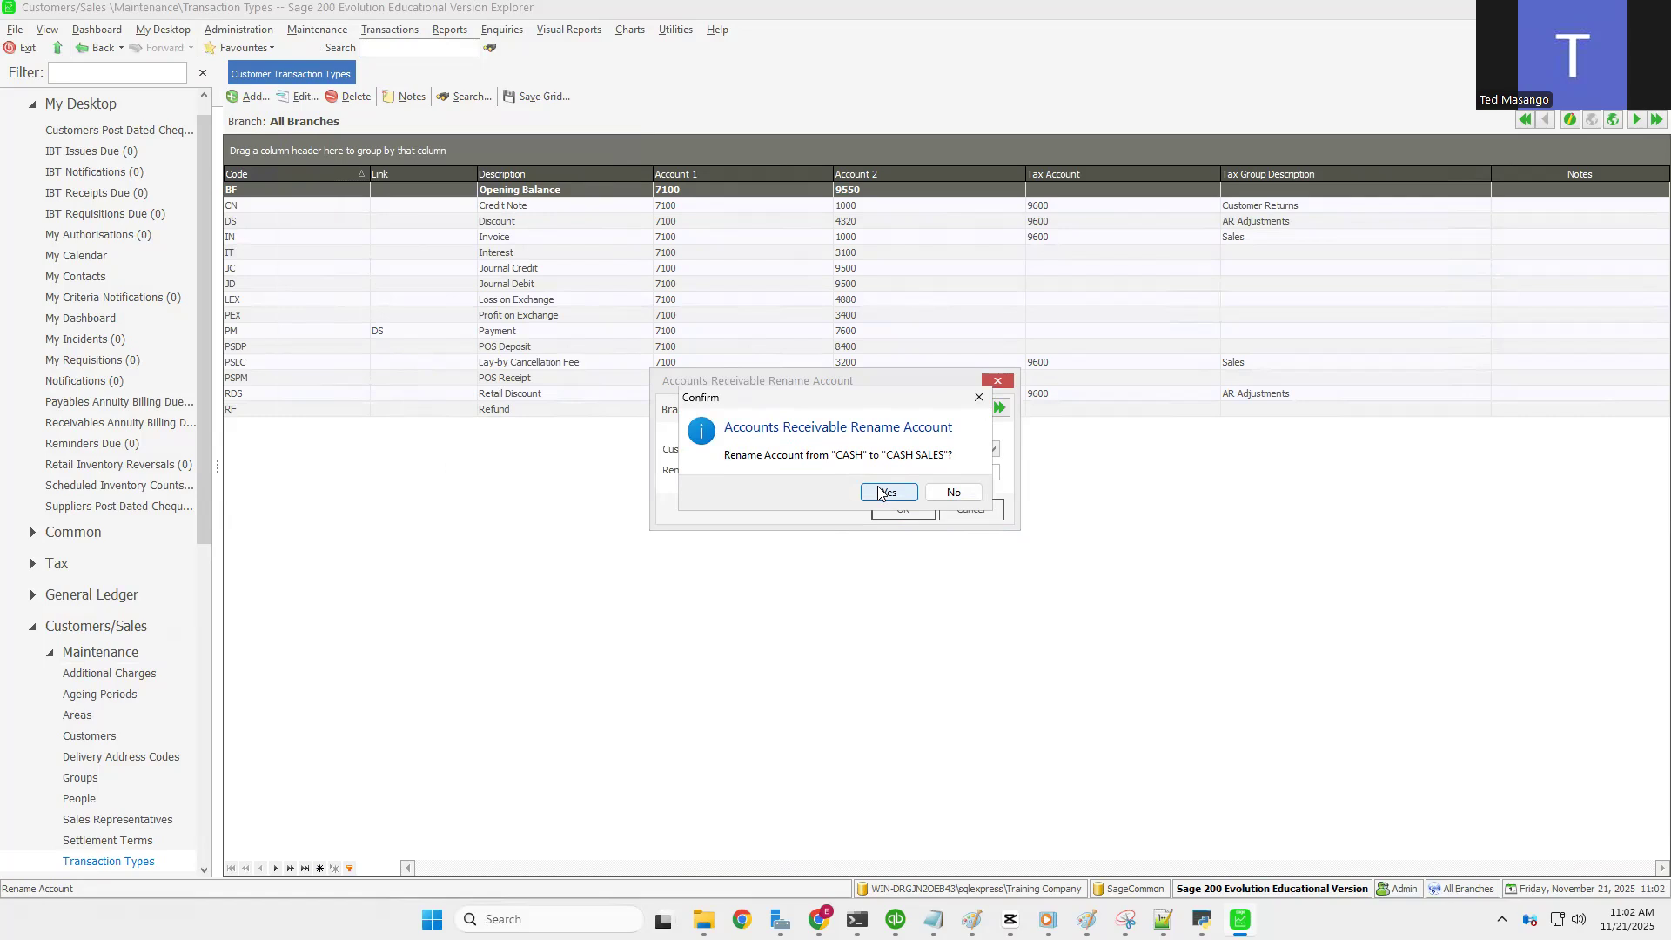
pyautogui.click(883, 493)
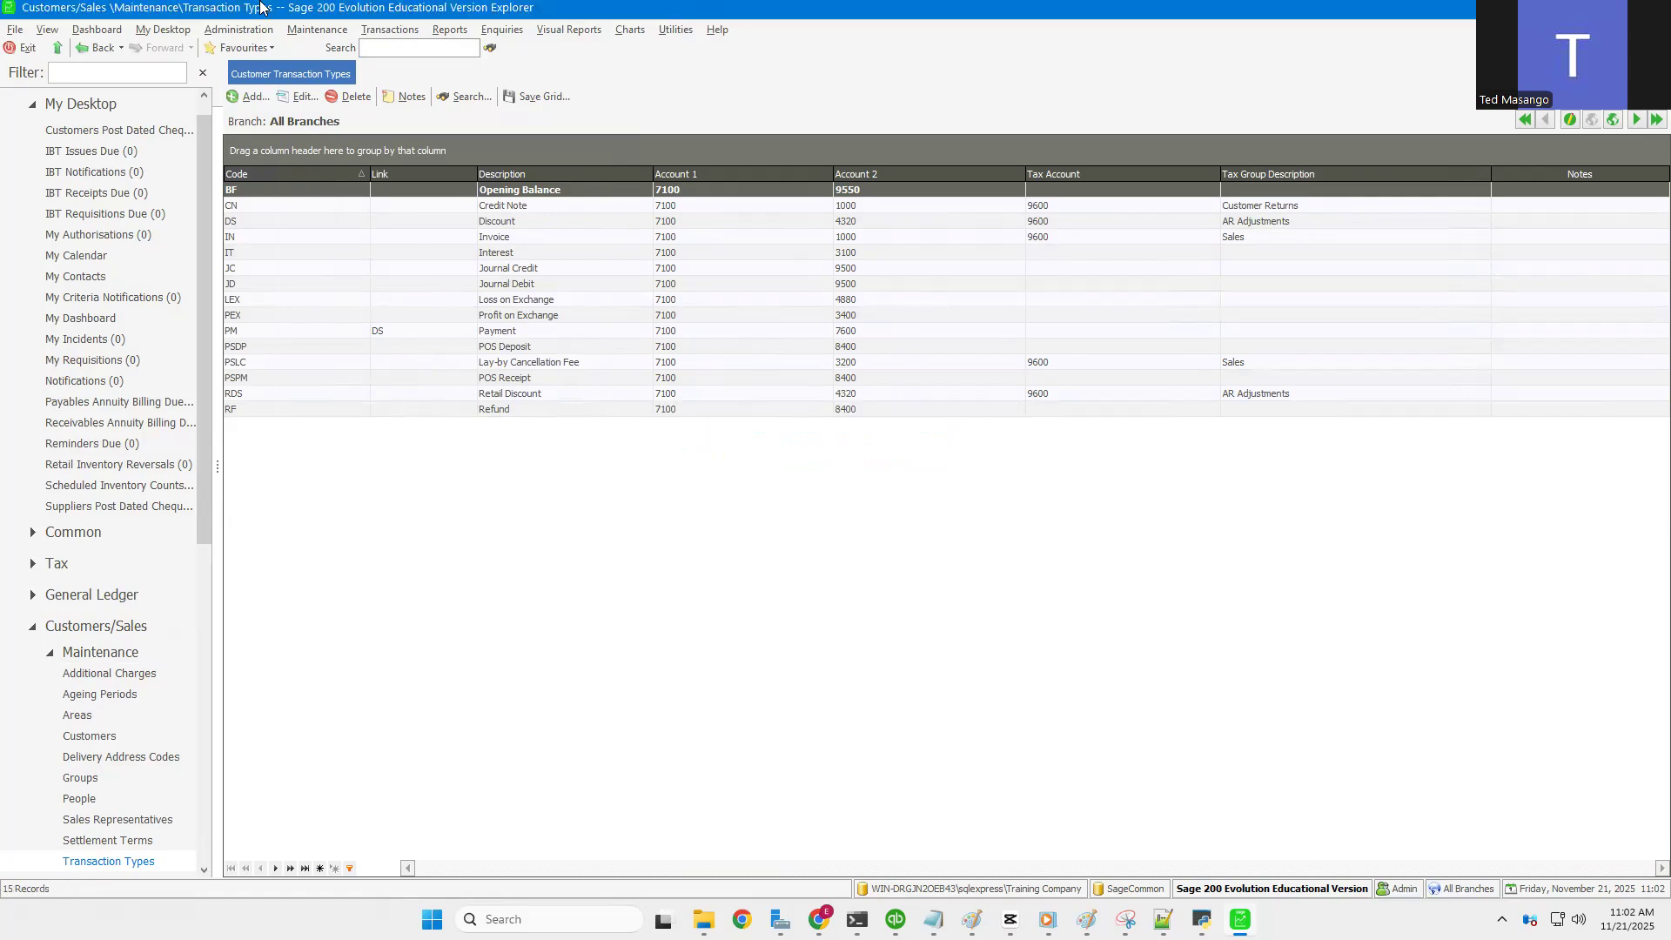
# Step: Open the Customers list from Maintenance > Customers/Sales
pyautogui.click(306, 35)
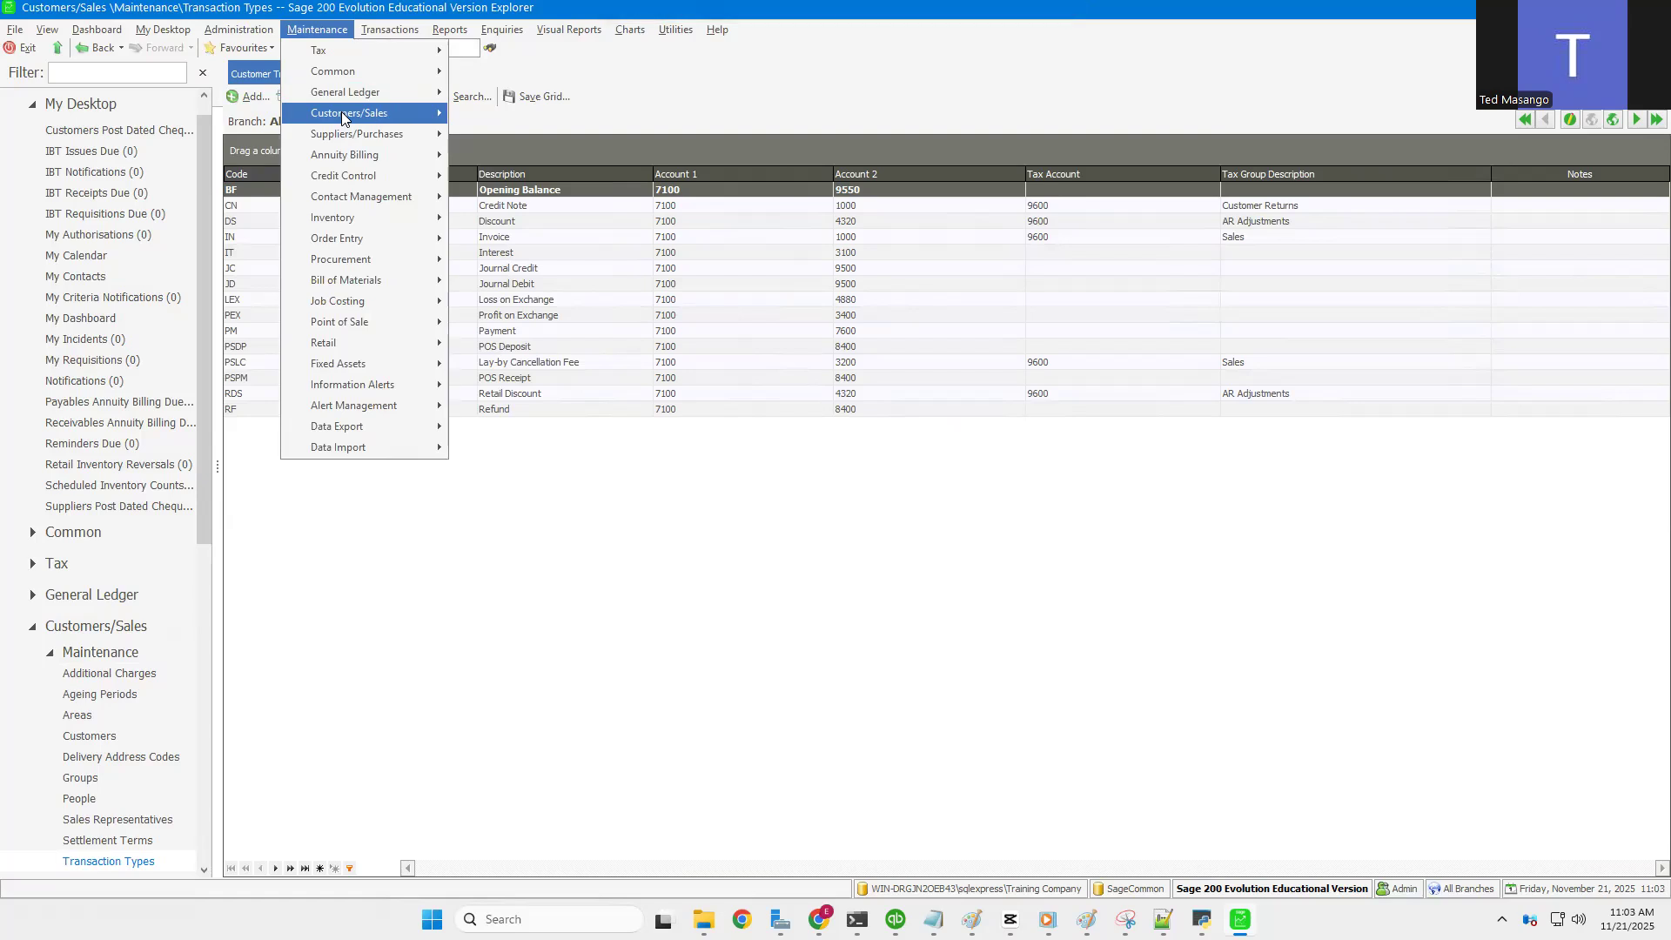
pyautogui.moveTo(348, 115)
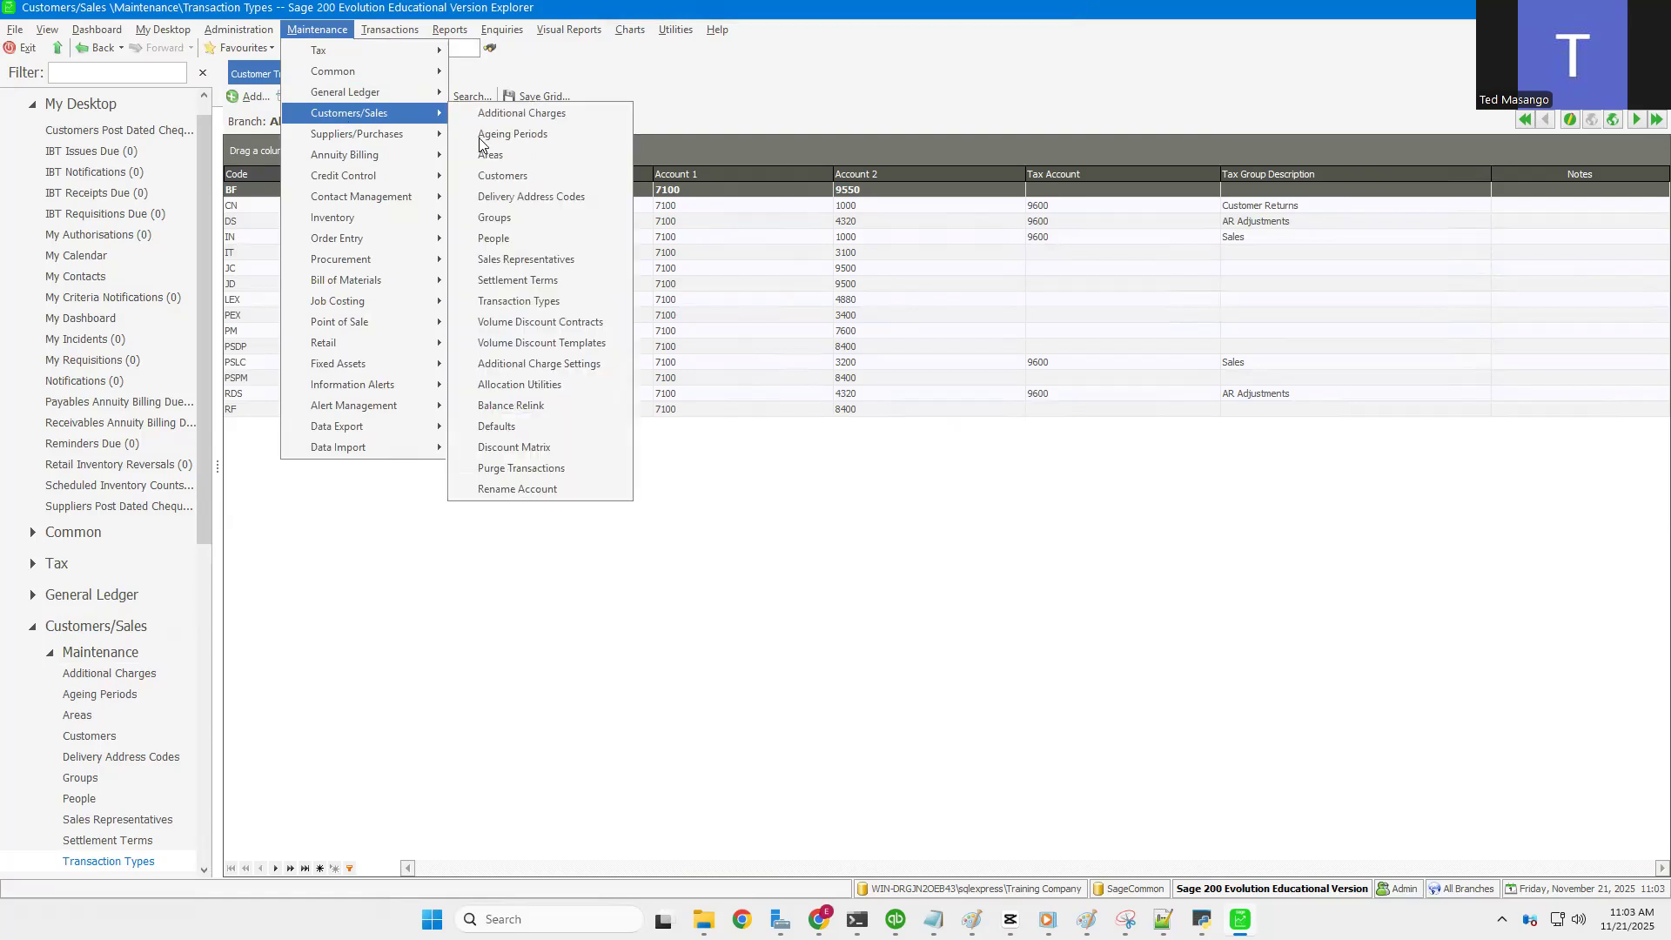
pyautogui.click(512, 176)
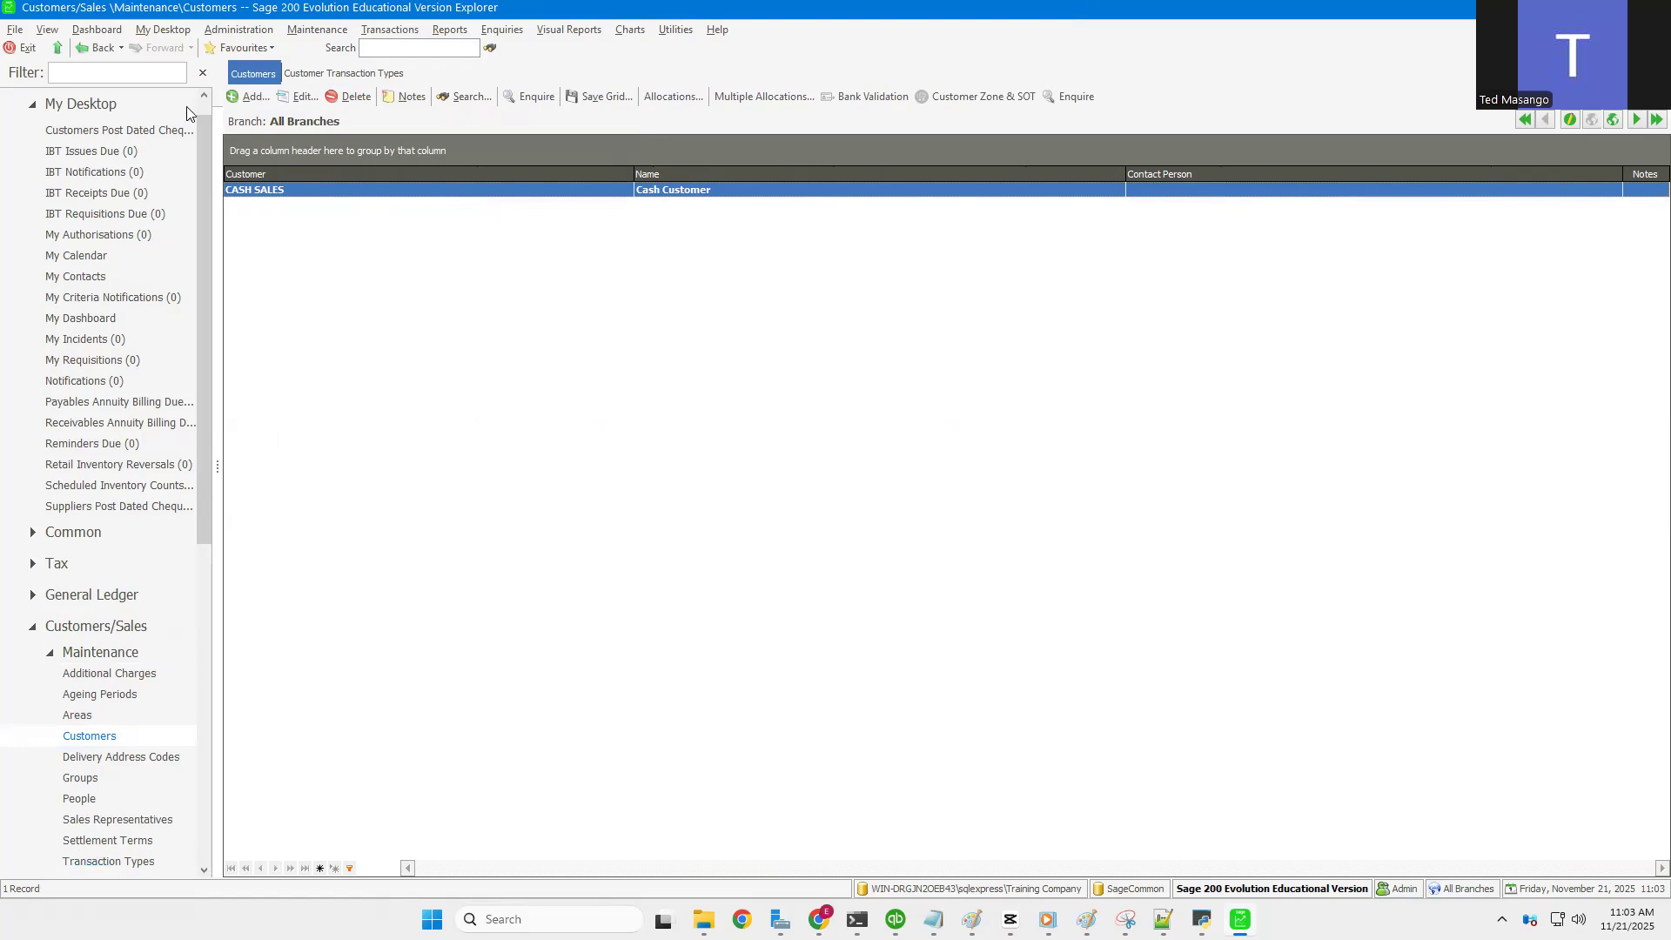
# Step: Add a new customer with code C001 named MASIMBA ENTERPRISES
pyautogui.click(248, 98)
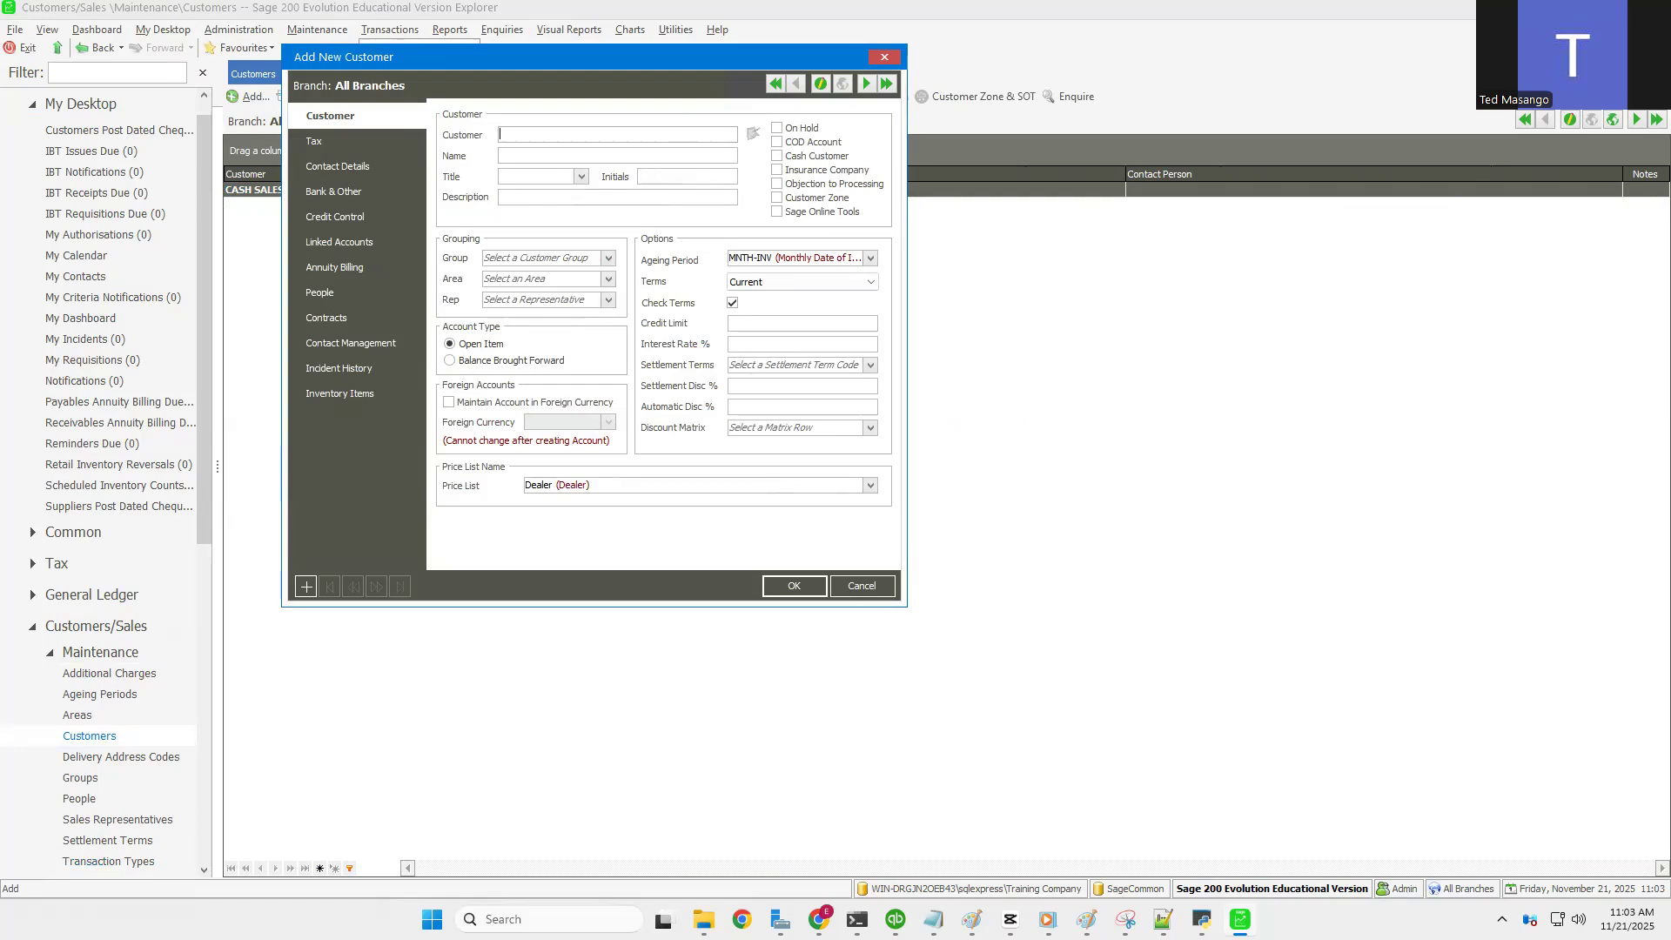
pyautogui.write('001')
pyautogui.press('Tab')
pyautogui.write('MASIMBA')
pyautogui.write(' ENTERPEPR')
pyautogui.press('BackSpace')
pyautogui.press('BackSpace')
pyautogui.press('BackSpace')
pyautogui.write('RISES')
pyautogui.click(581, 178)
pyautogui.click(671, 174)
# Step: Copy the name MASIMBA ENTERPRISES into the Description field
pyautogui.moveTo(607, 155); pyautogui.dragTo(428, 151)
pyautogui.hotkey('ctrl', 'c')
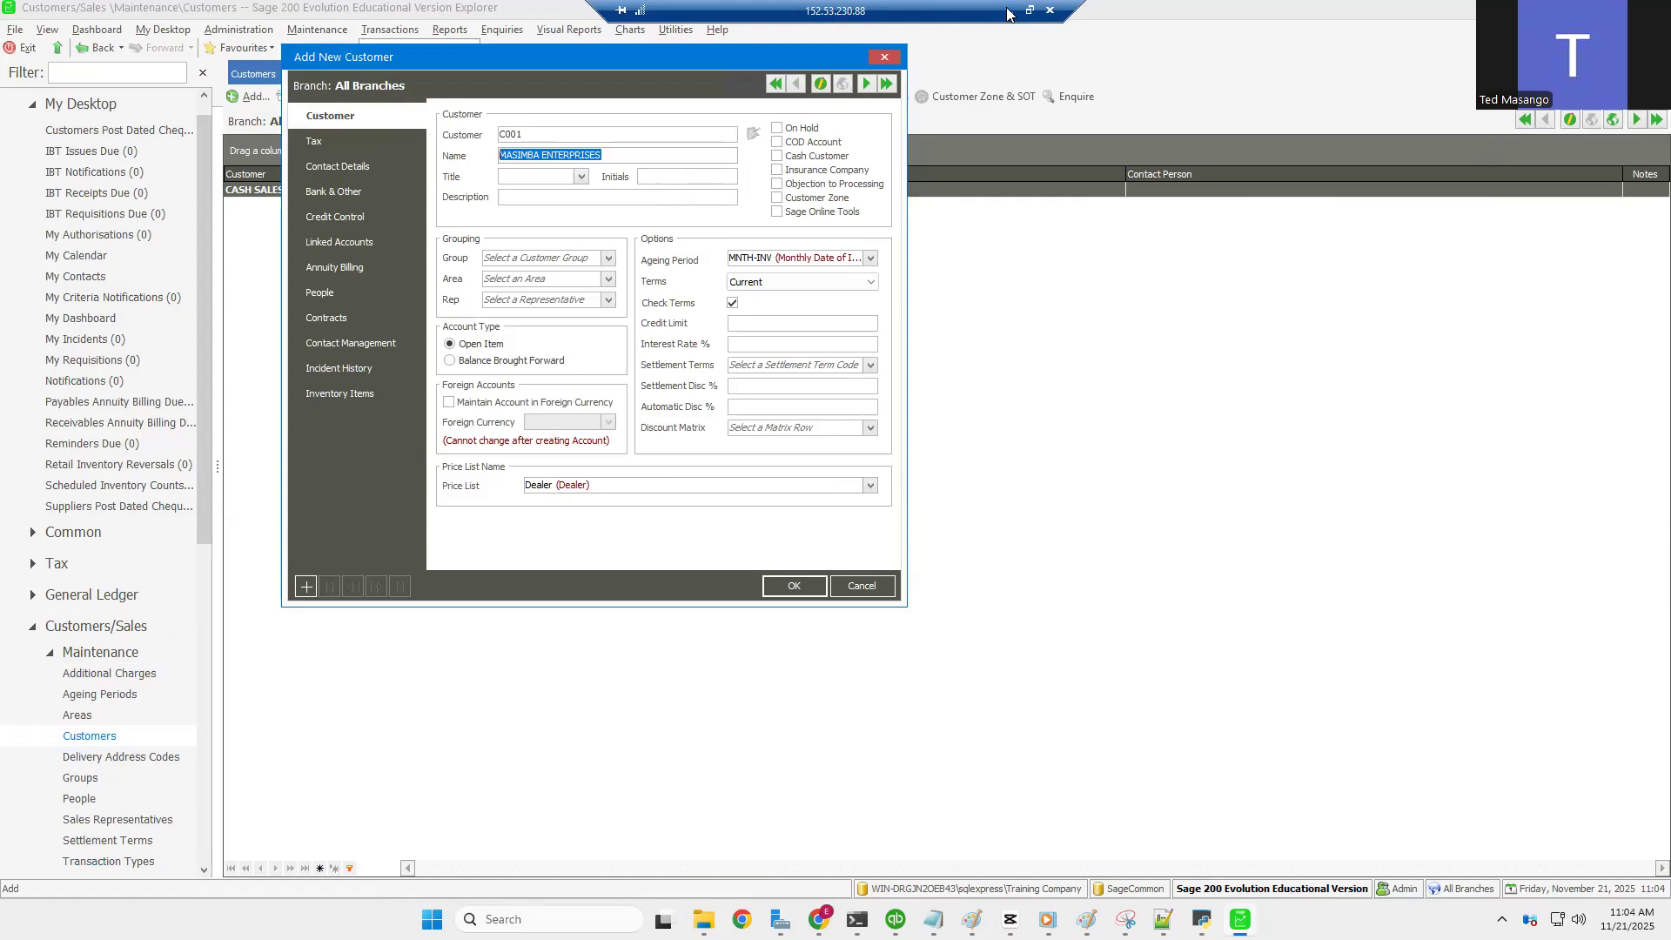
pyautogui.rightClick(559, 159)
pyautogui.click(609, 214)
pyautogui.click(539, 197)
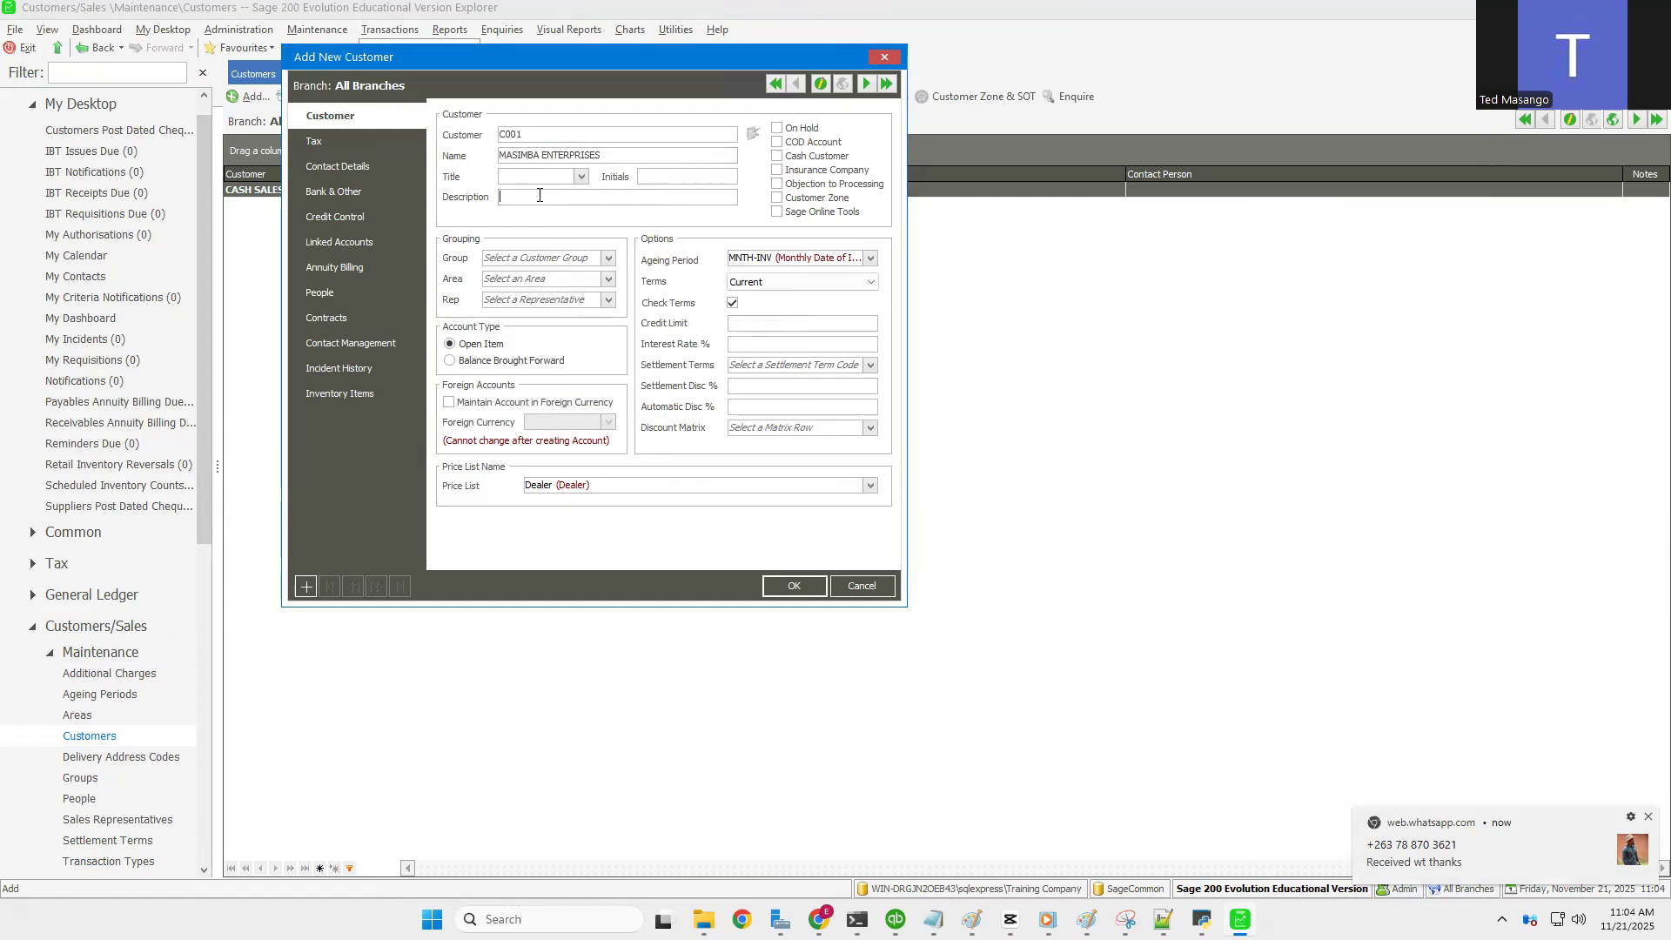
pyautogui.hotkey('ctrl', 'v')
pyautogui.click(608, 259)
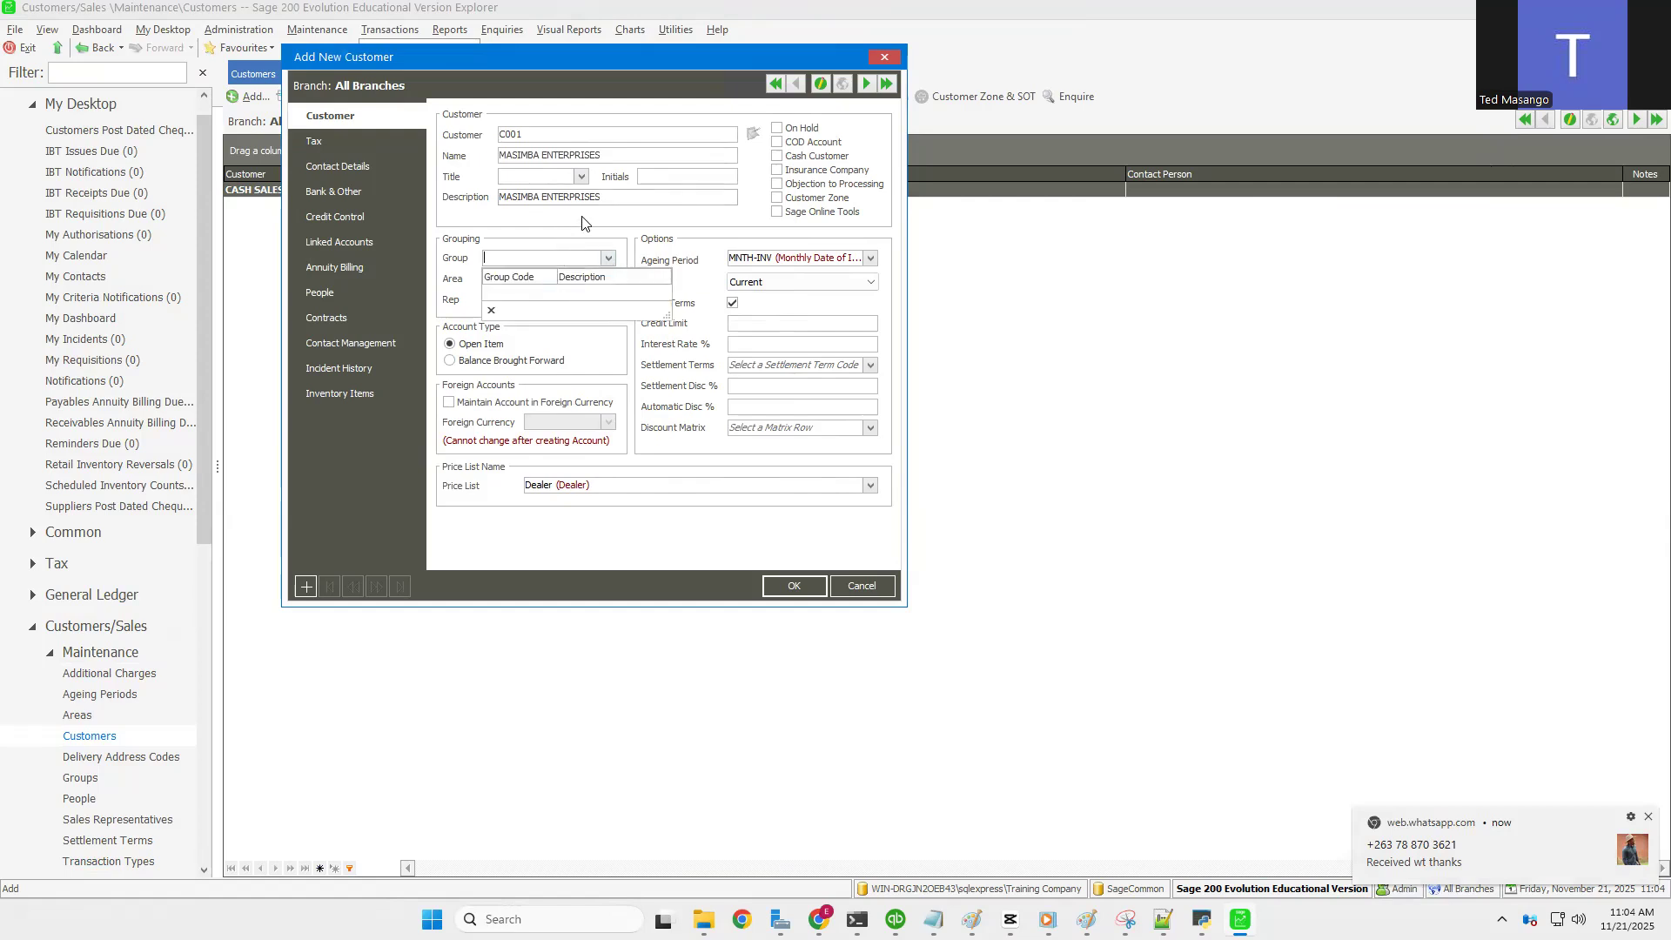
# Step: Leave Group empty and assign area GWE (GWERU) and sales rep SR001
pyautogui.click(582, 223)
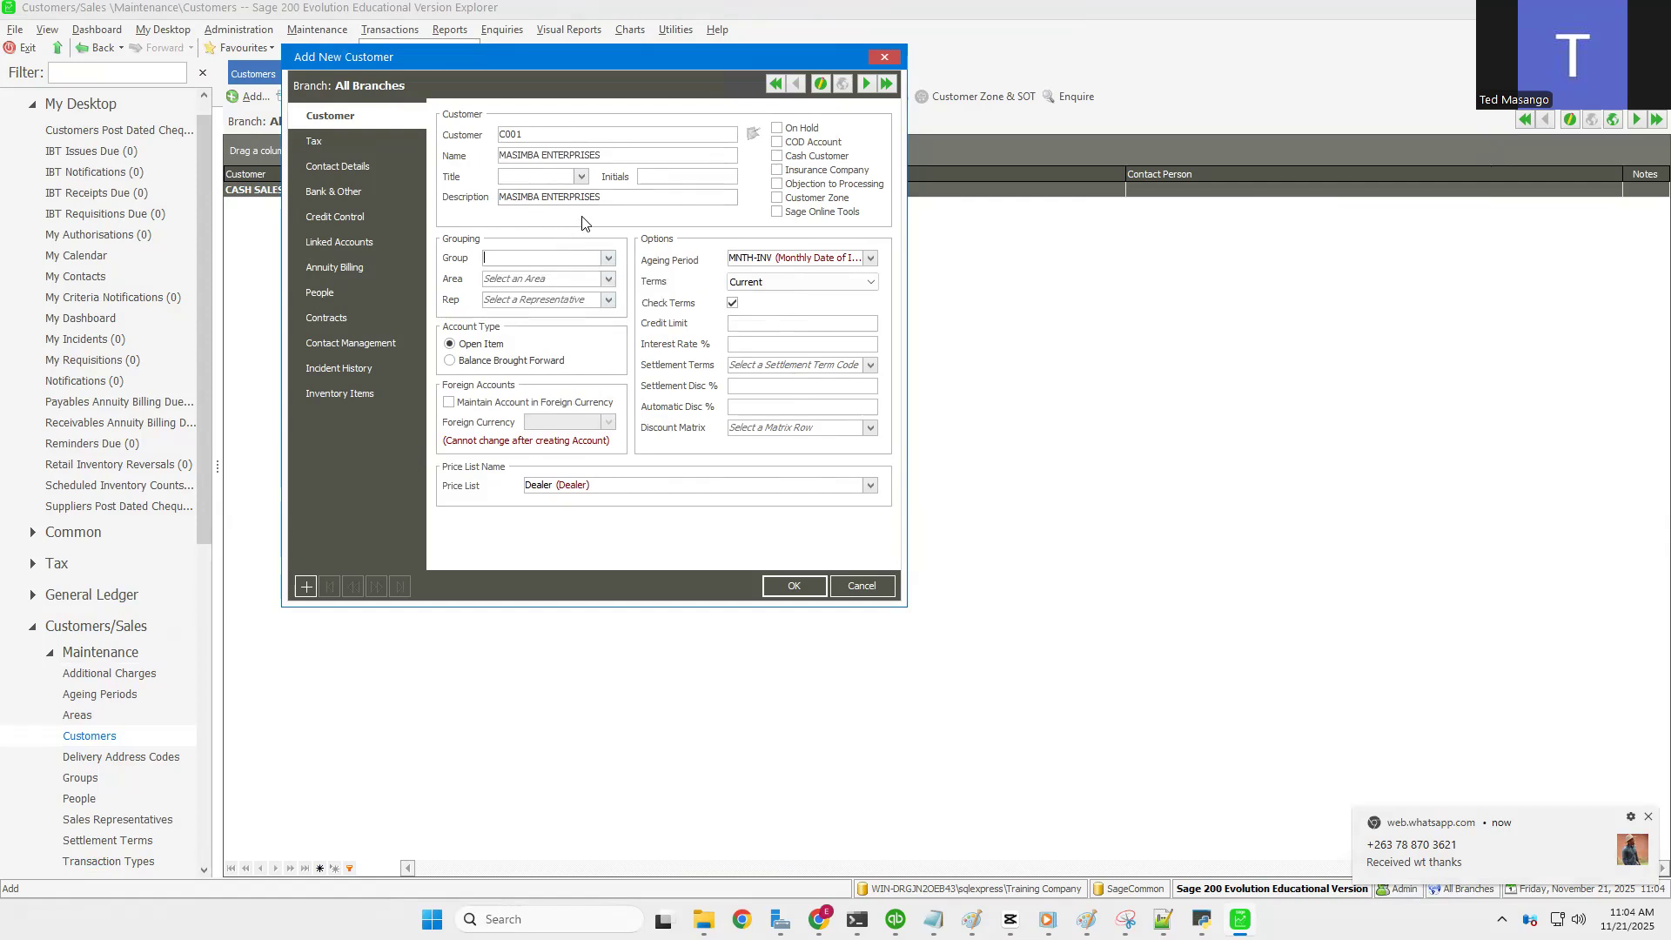
pyautogui.click(608, 280)
pyautogui.click(566, 313)
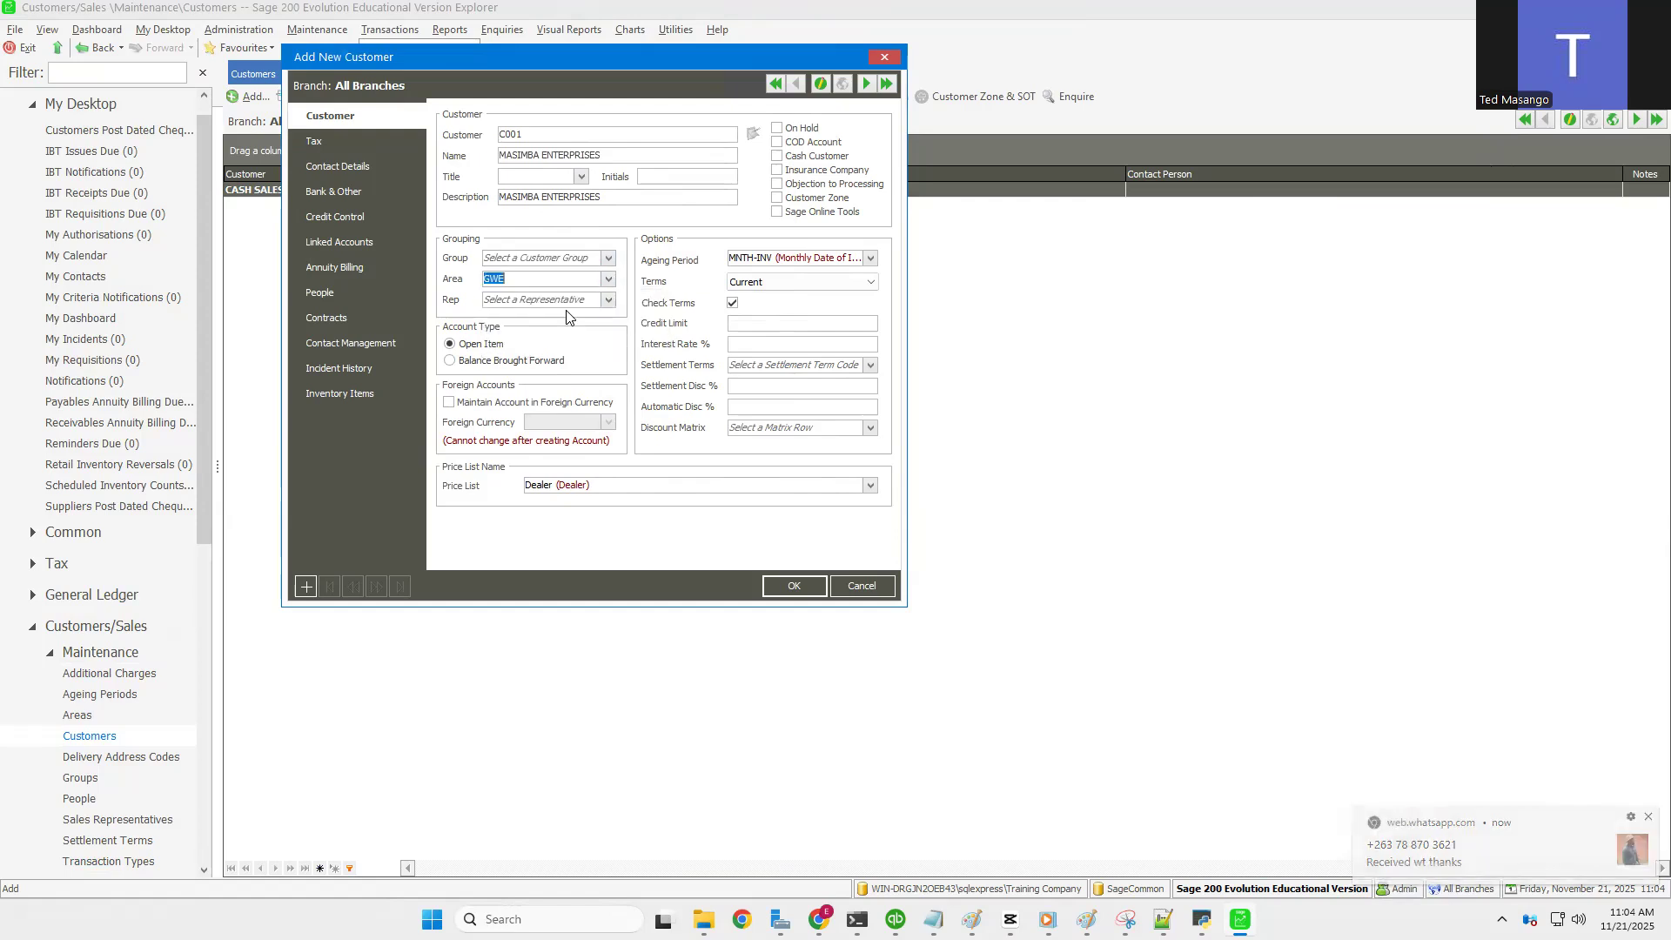
pyautogui.click(609, 301)
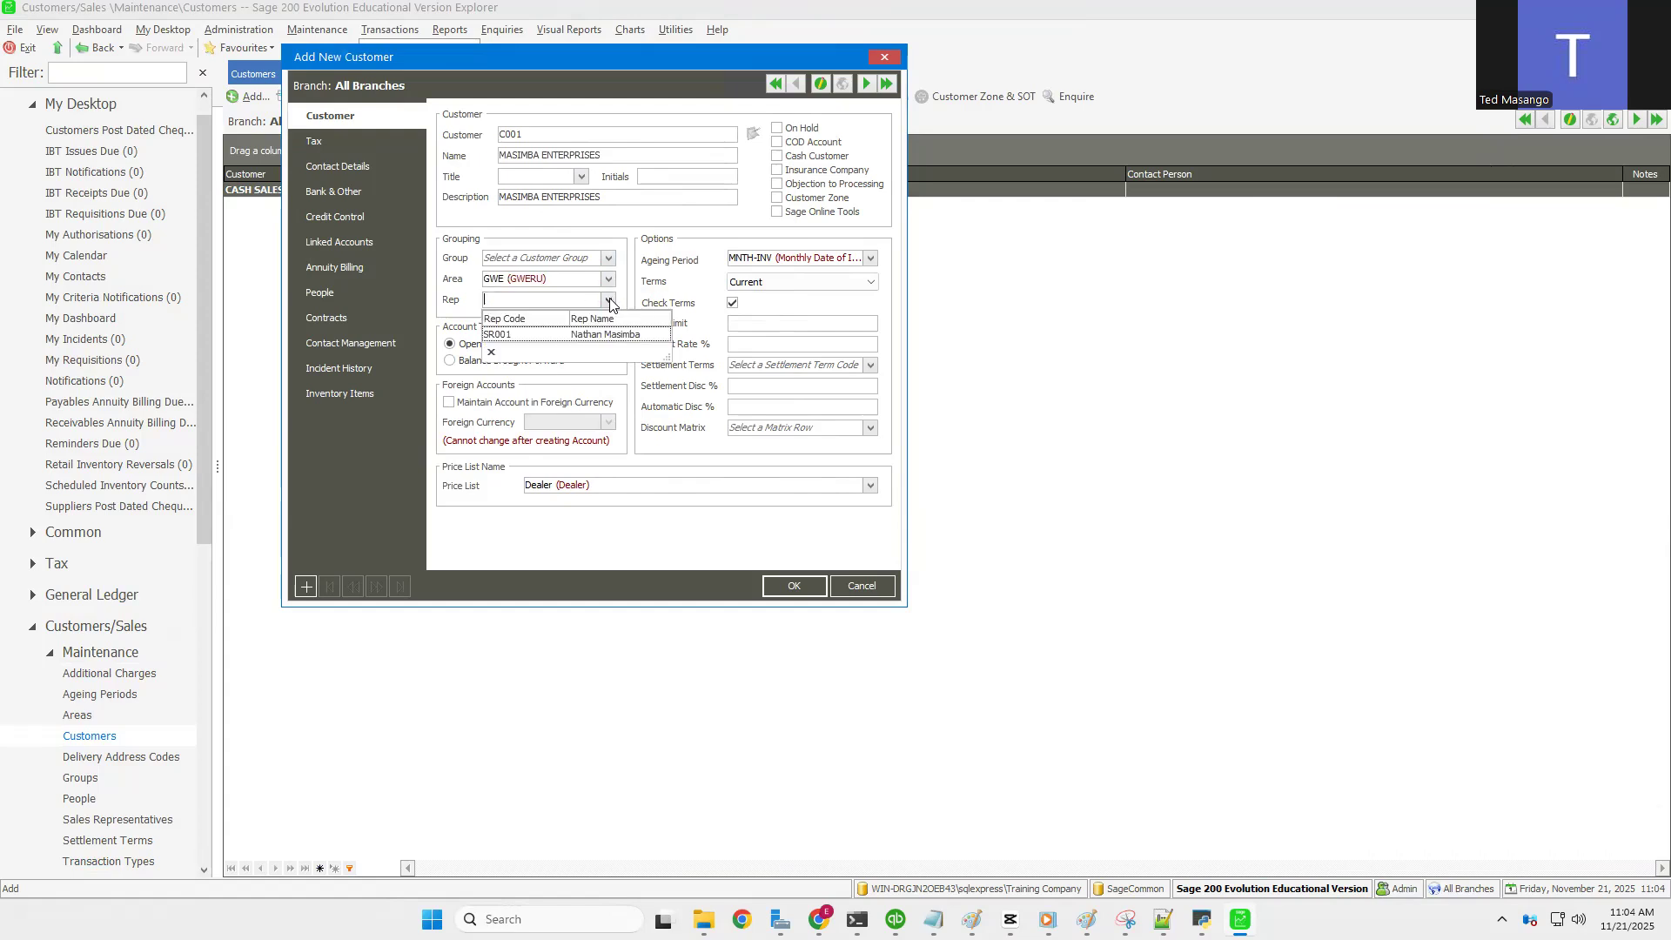
pyautogui.click(511, 335)
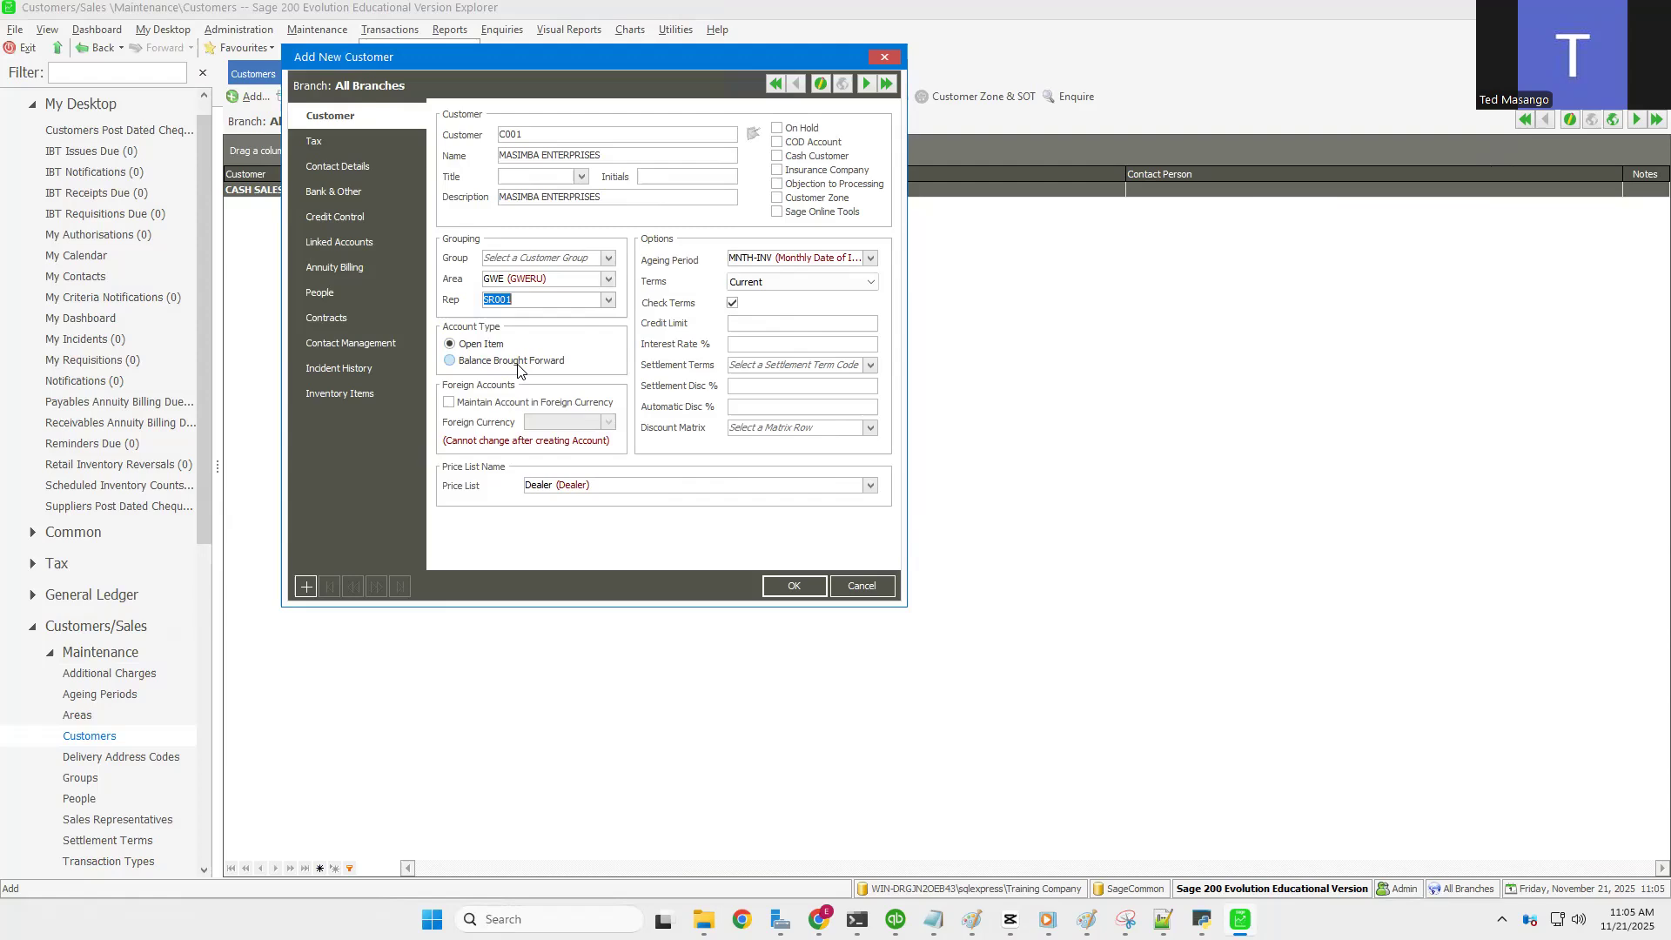
pyautogui.click(450, 361)
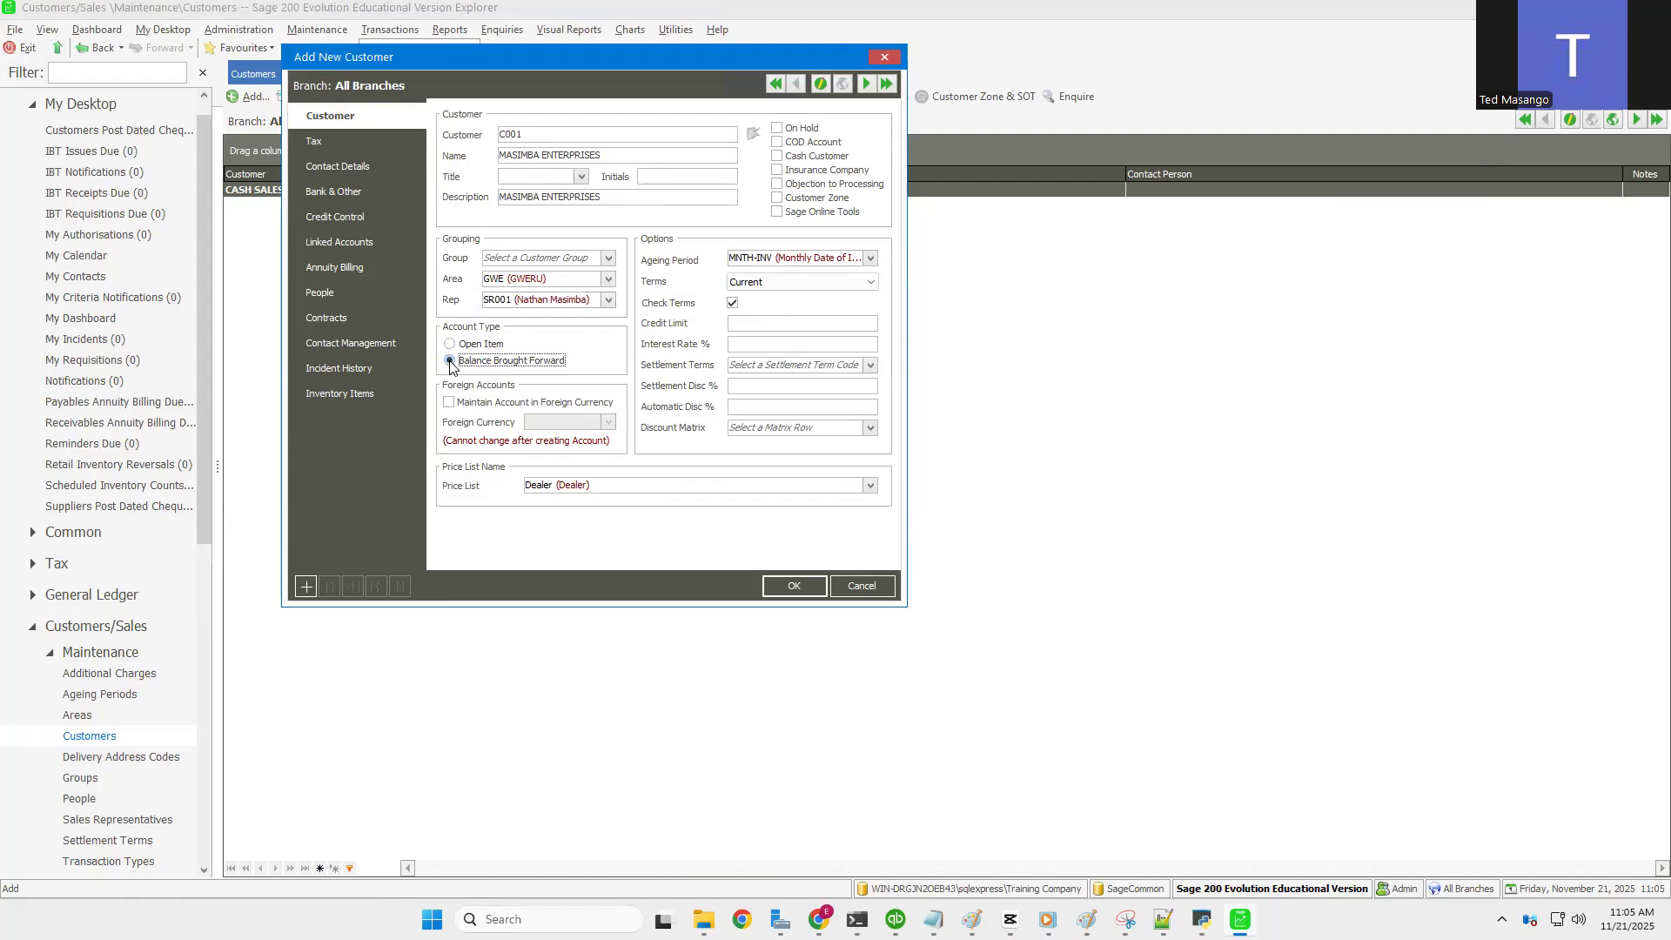
pyautogui.click(450, 344)
pyautogui.click(449, 403)
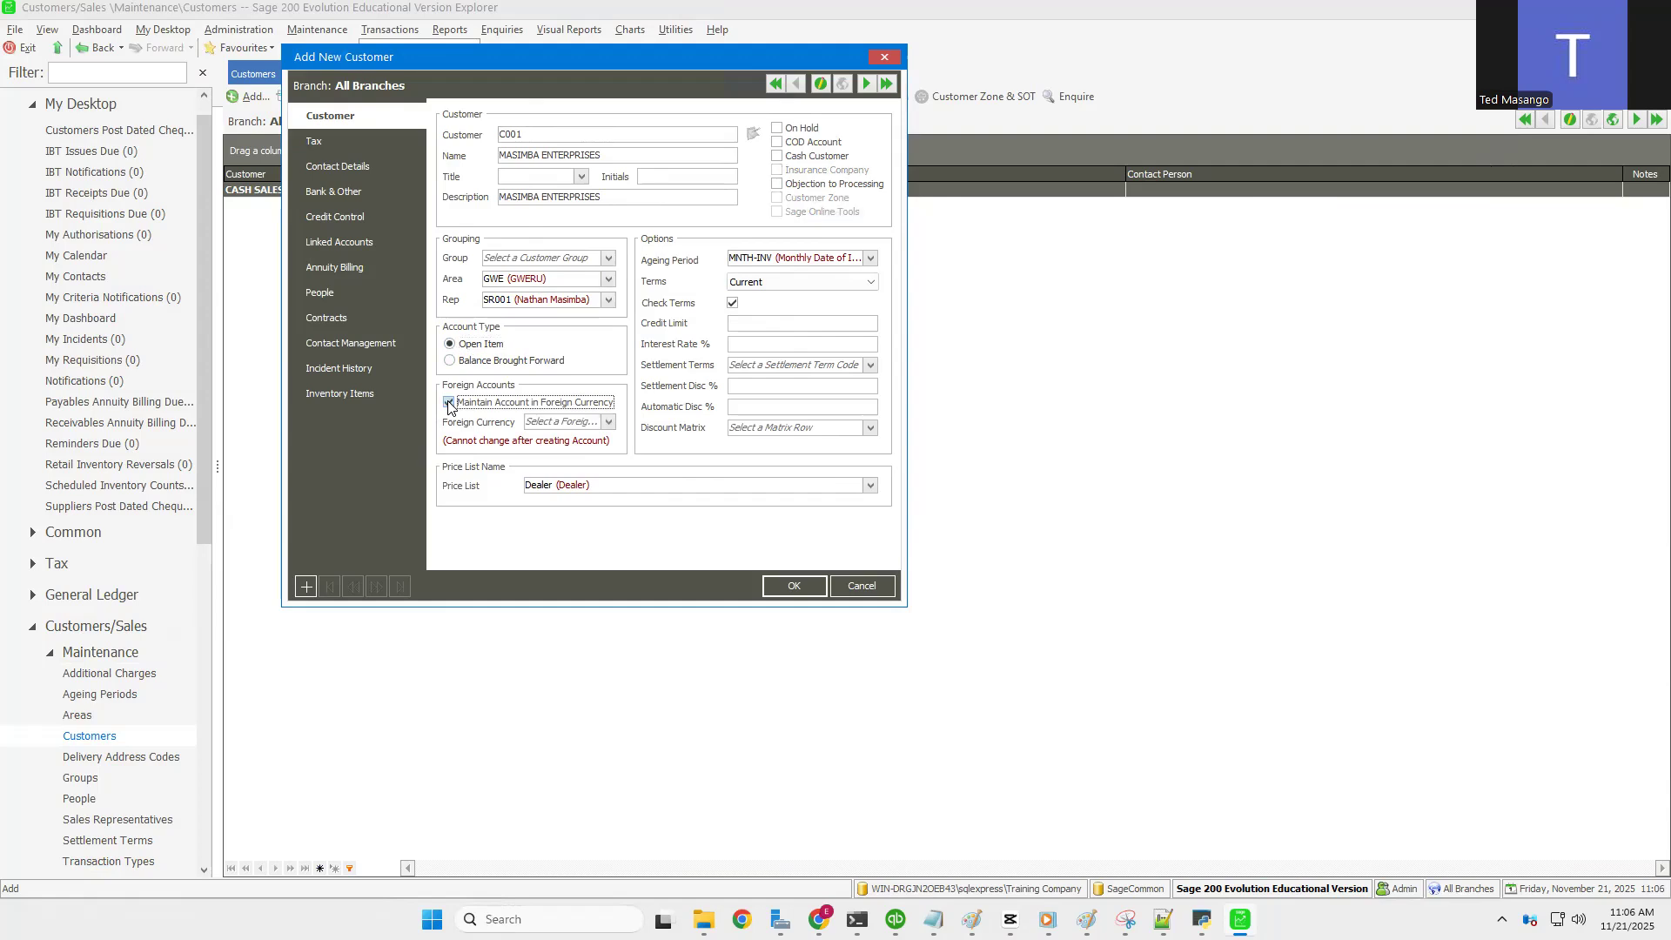
pyautogui.click(608, 426)
pyautogui.click(554, 456)
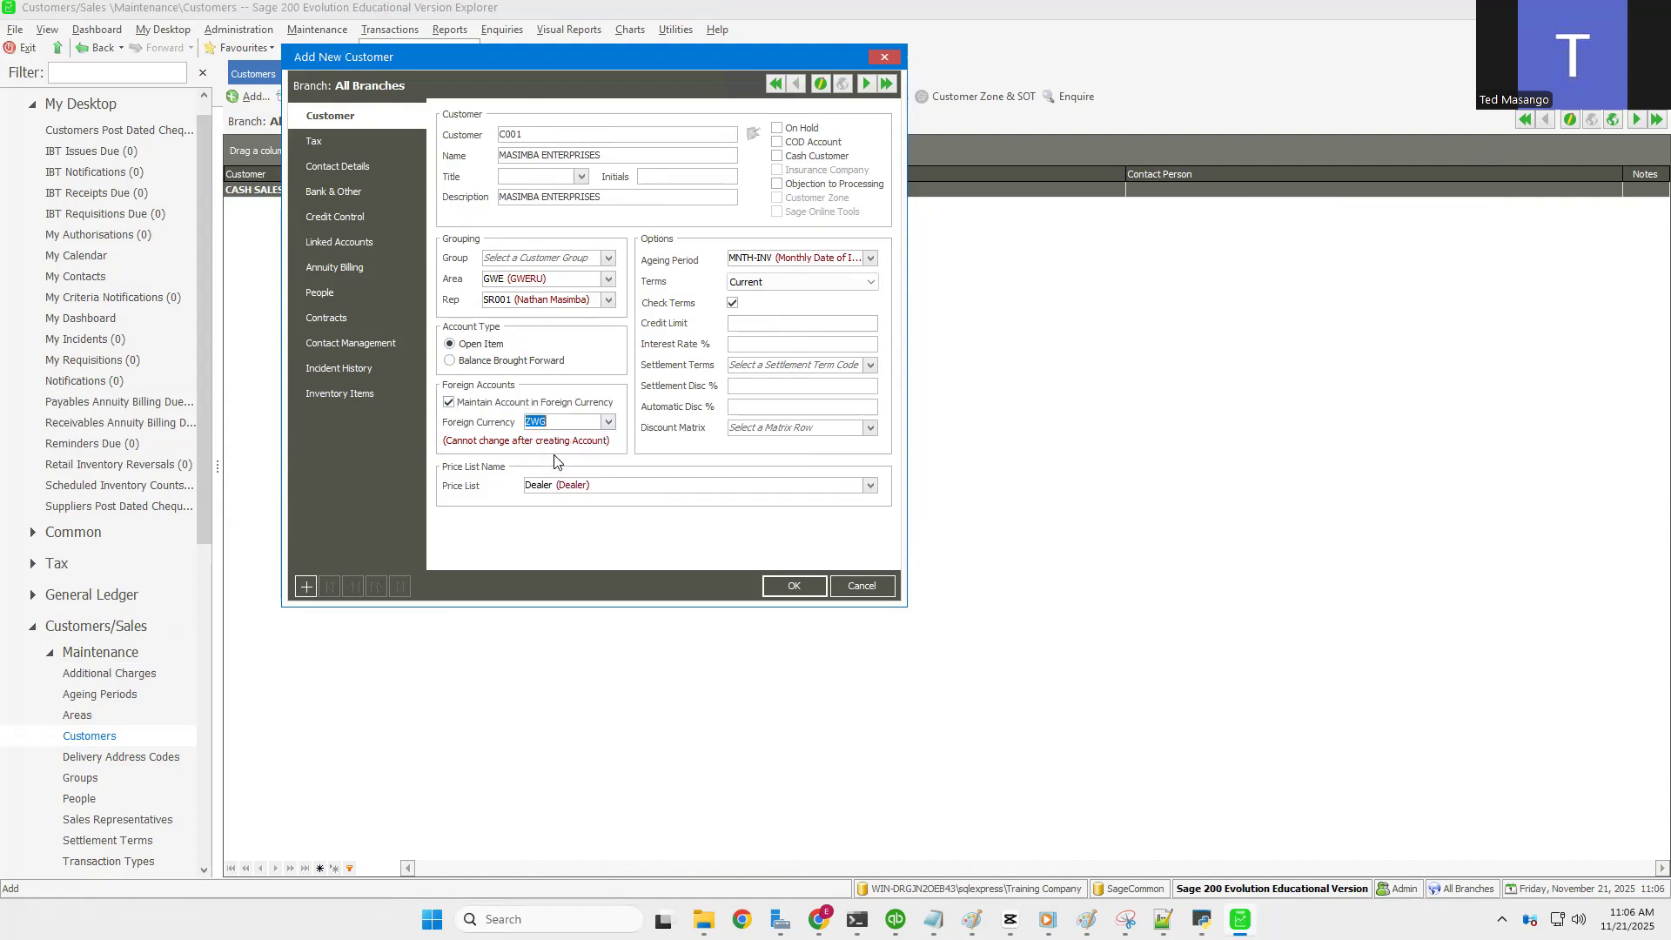
pyautogui.click(449, 402)
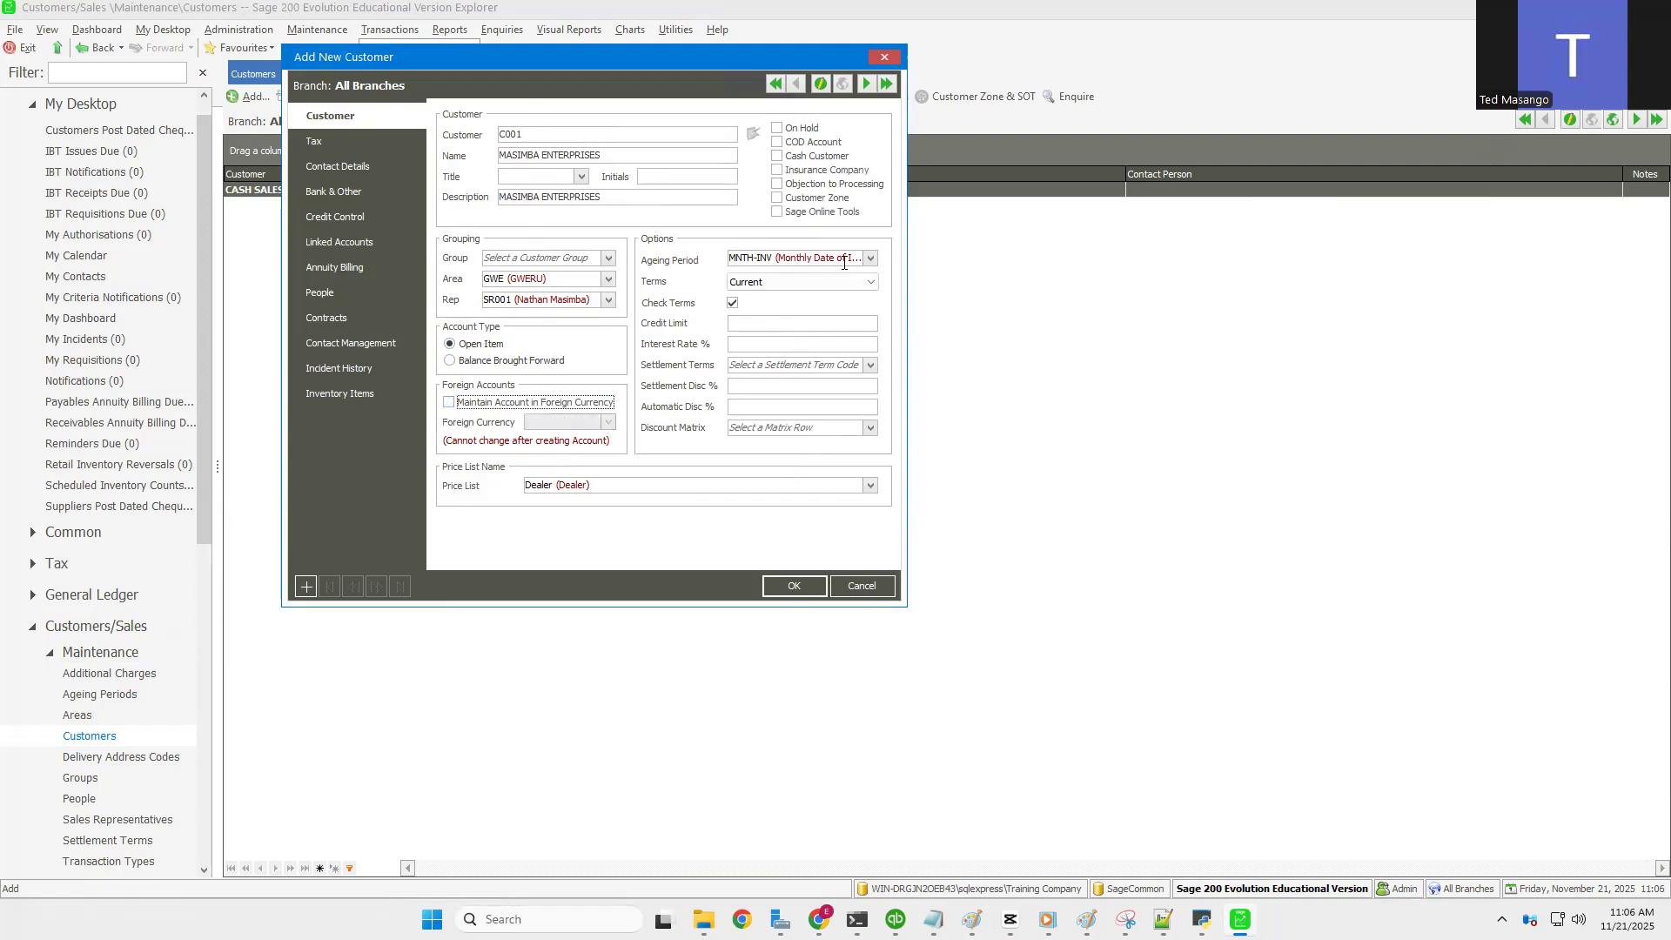
pyautogui.click(871, 258)
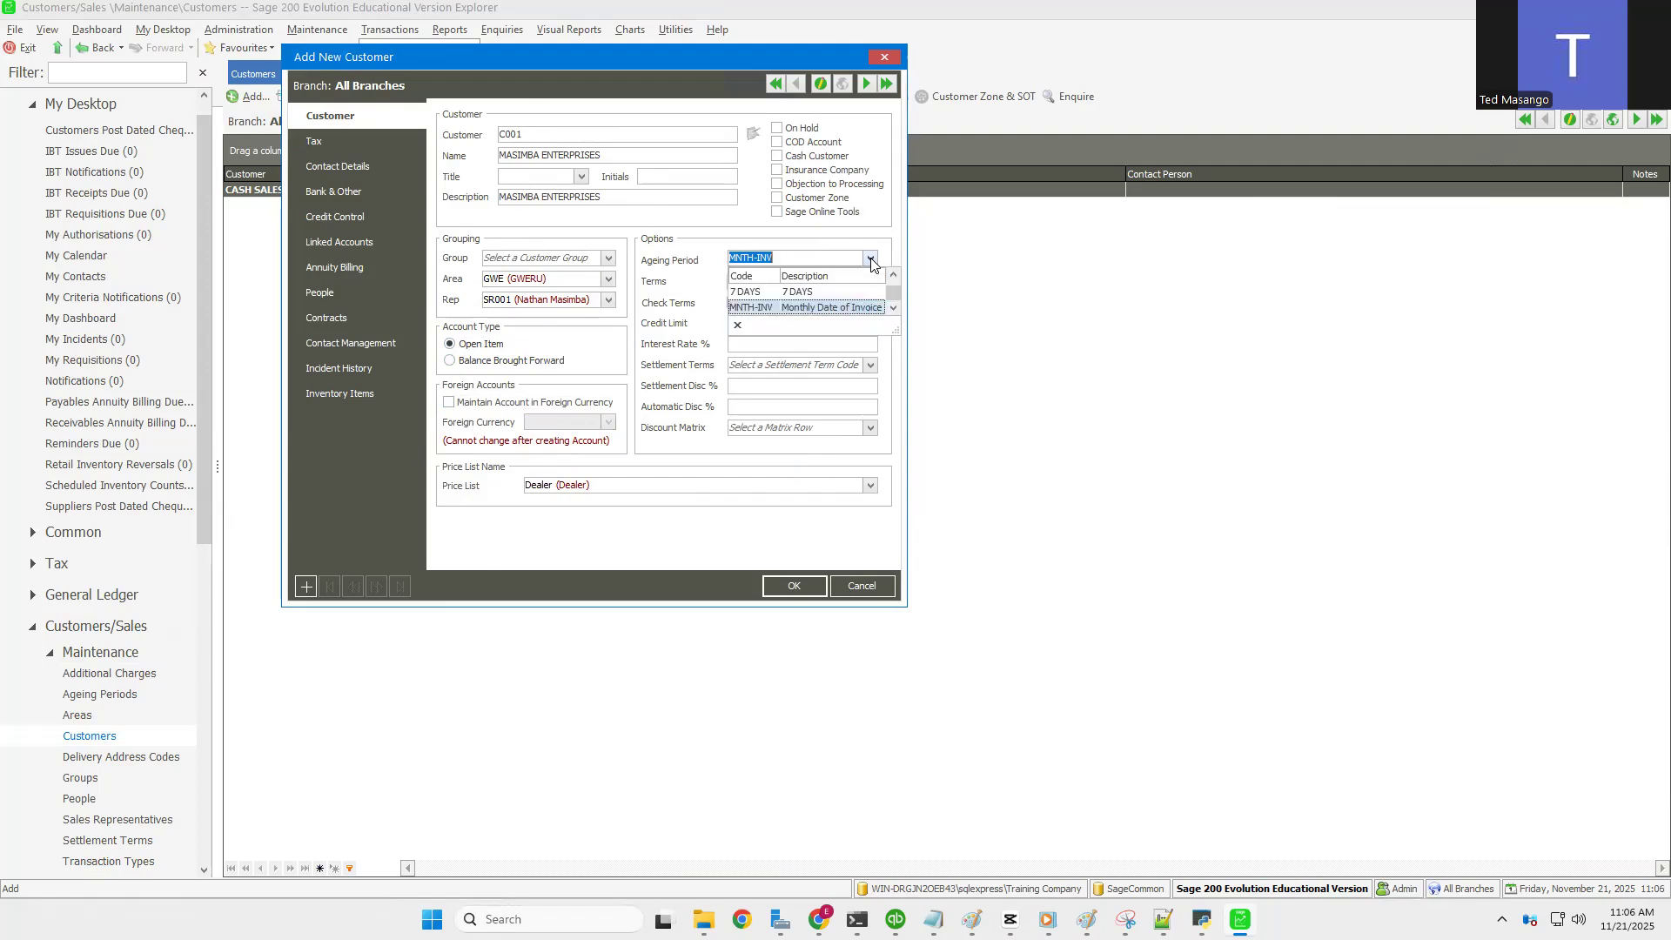
pyautogui.click(778, 308)
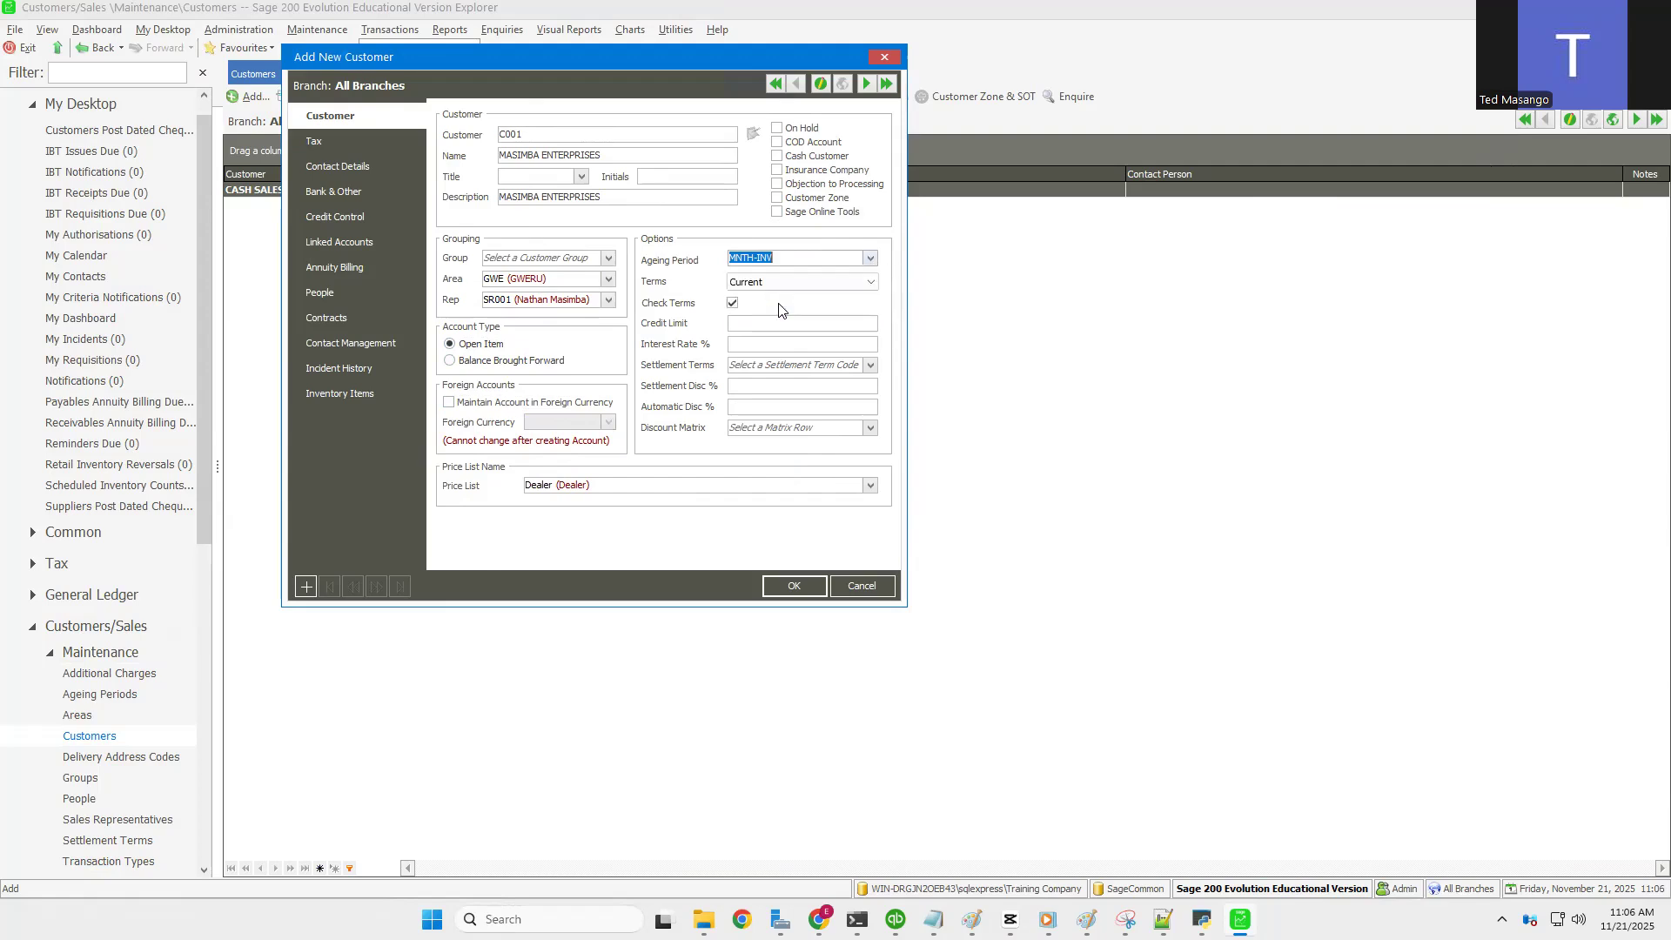
pyautogui.click(871, 282)
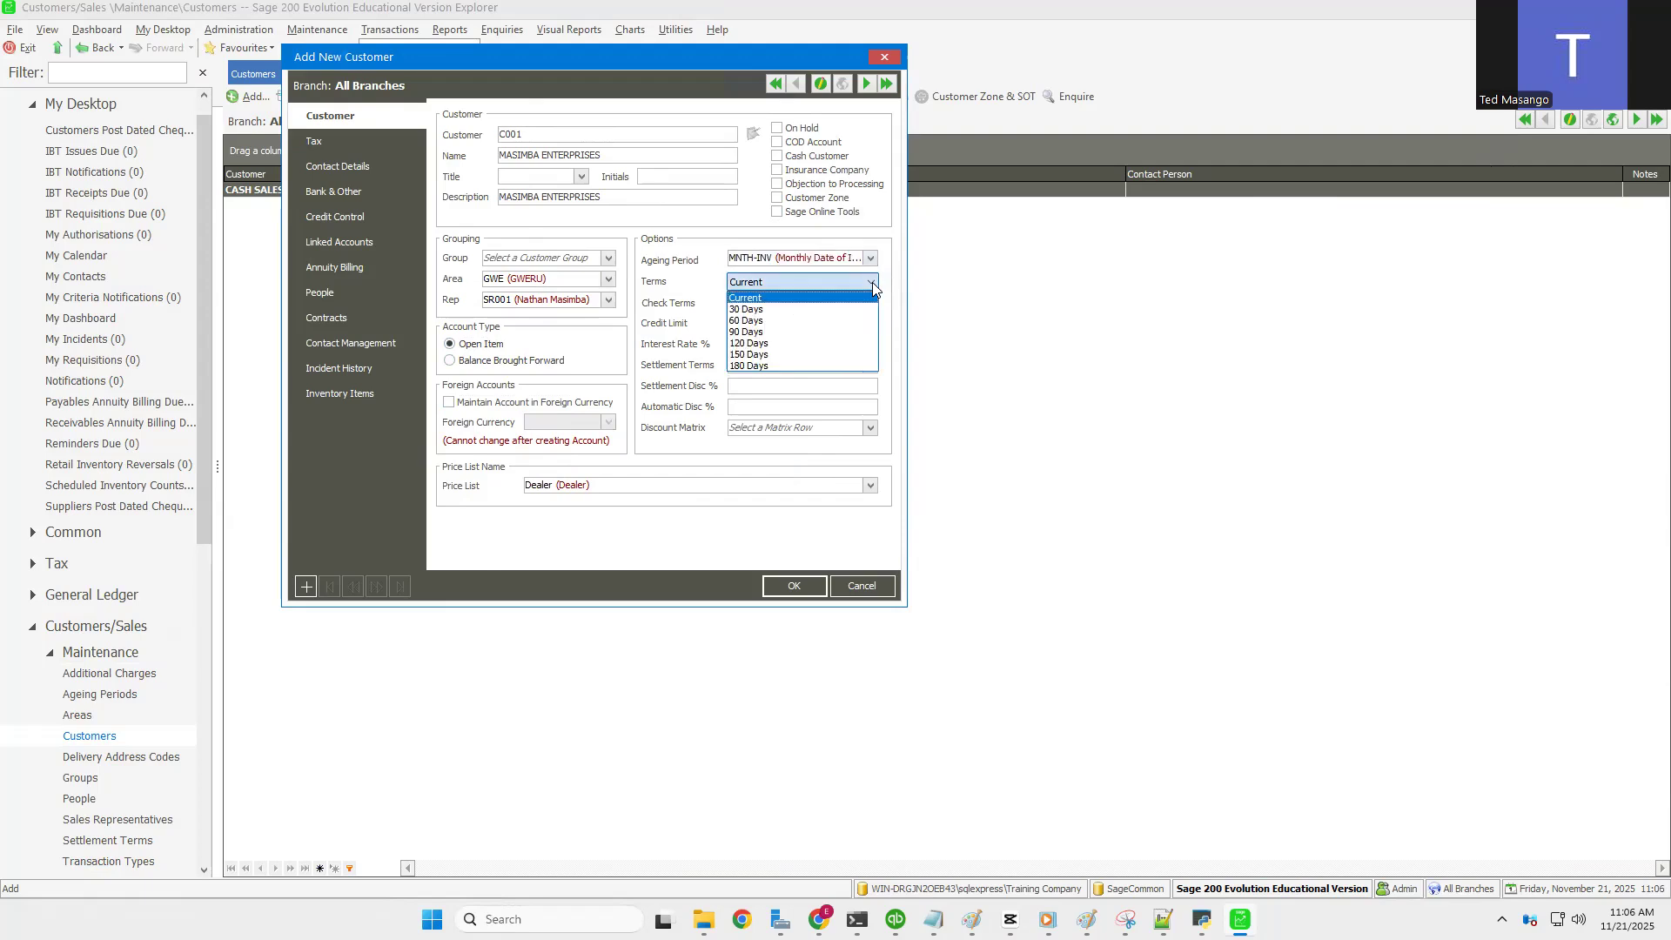
# Step: Set 30 Days terms, a 5000 credit limit and a 1% interest rate
pyautogui.click(753, 309)
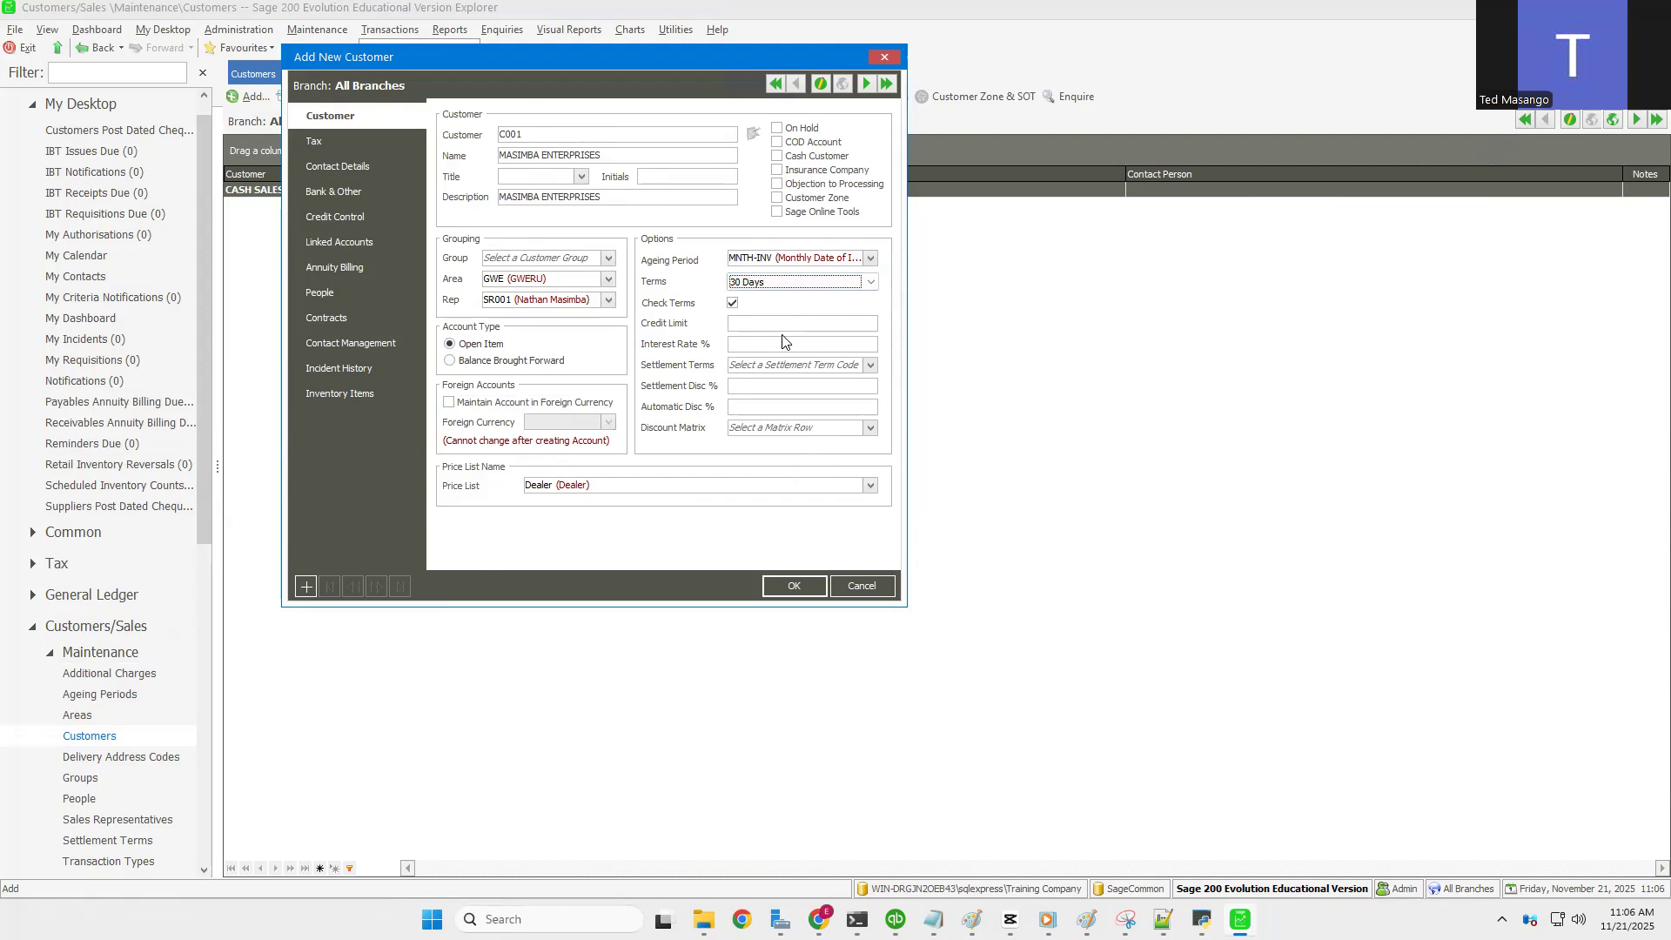
pyautogui.click(755, 319)
pyautogui.write('5000')
pyautogui.click(746, 345)
pyautogui.write('1')
# Step: Leave Settlement Terms blank, removing the 7 DAYS term chosen by mistake
pyautogui.click(870, 367)
pyautogui.click(870, 367)
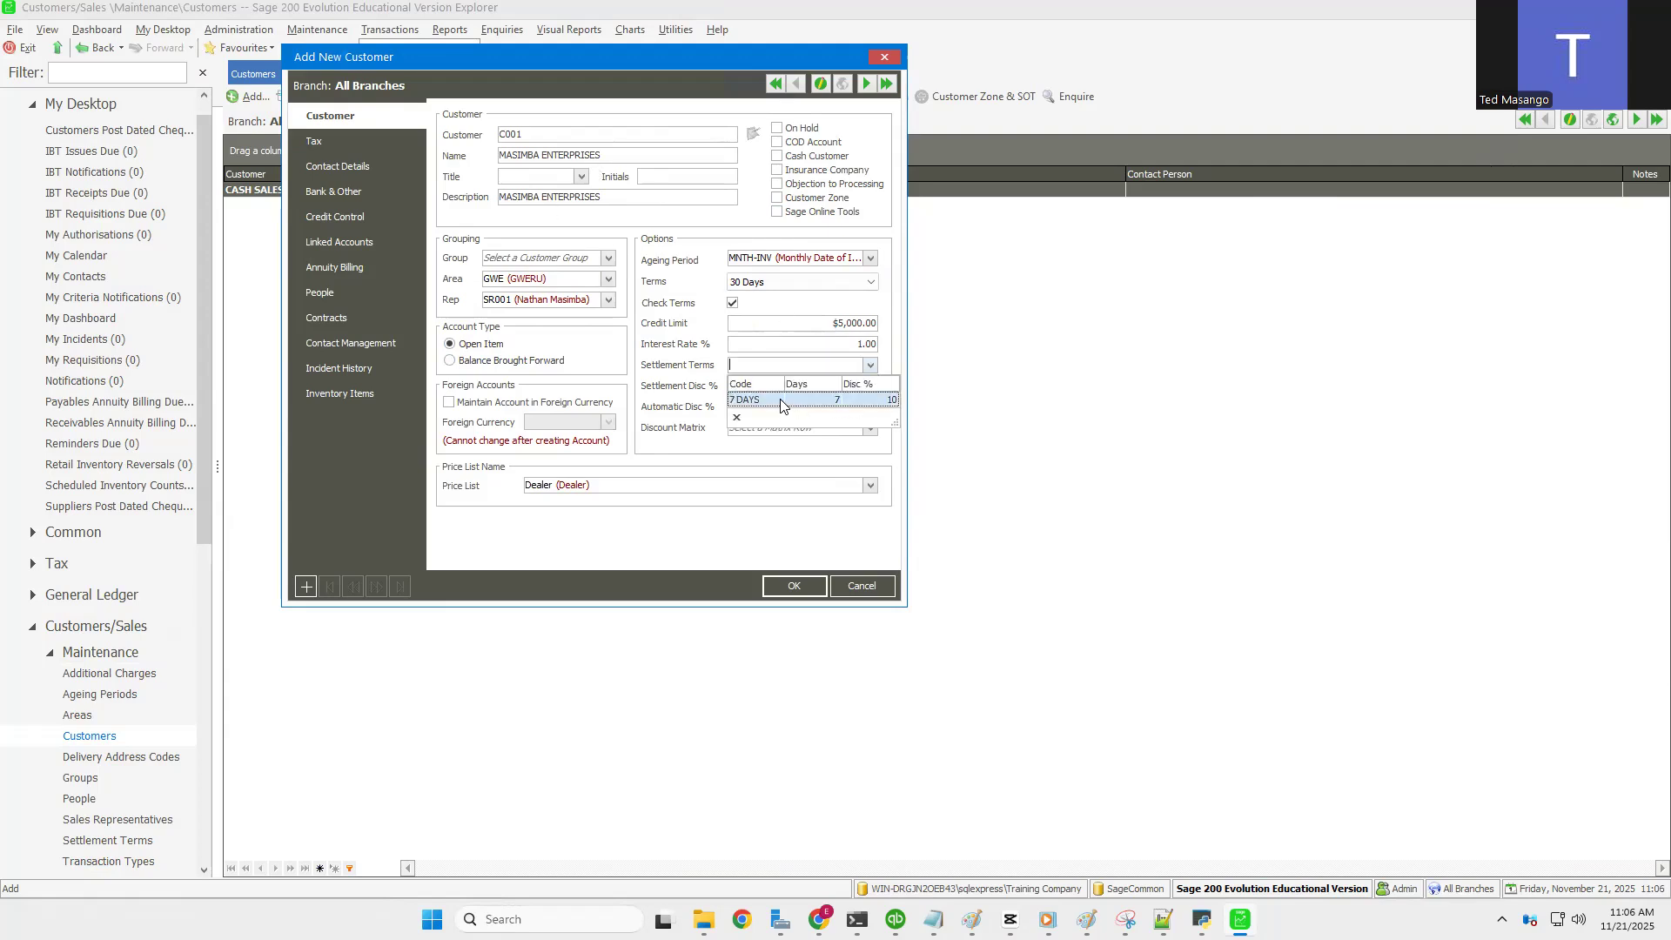
pyautogui.click(780, 401)
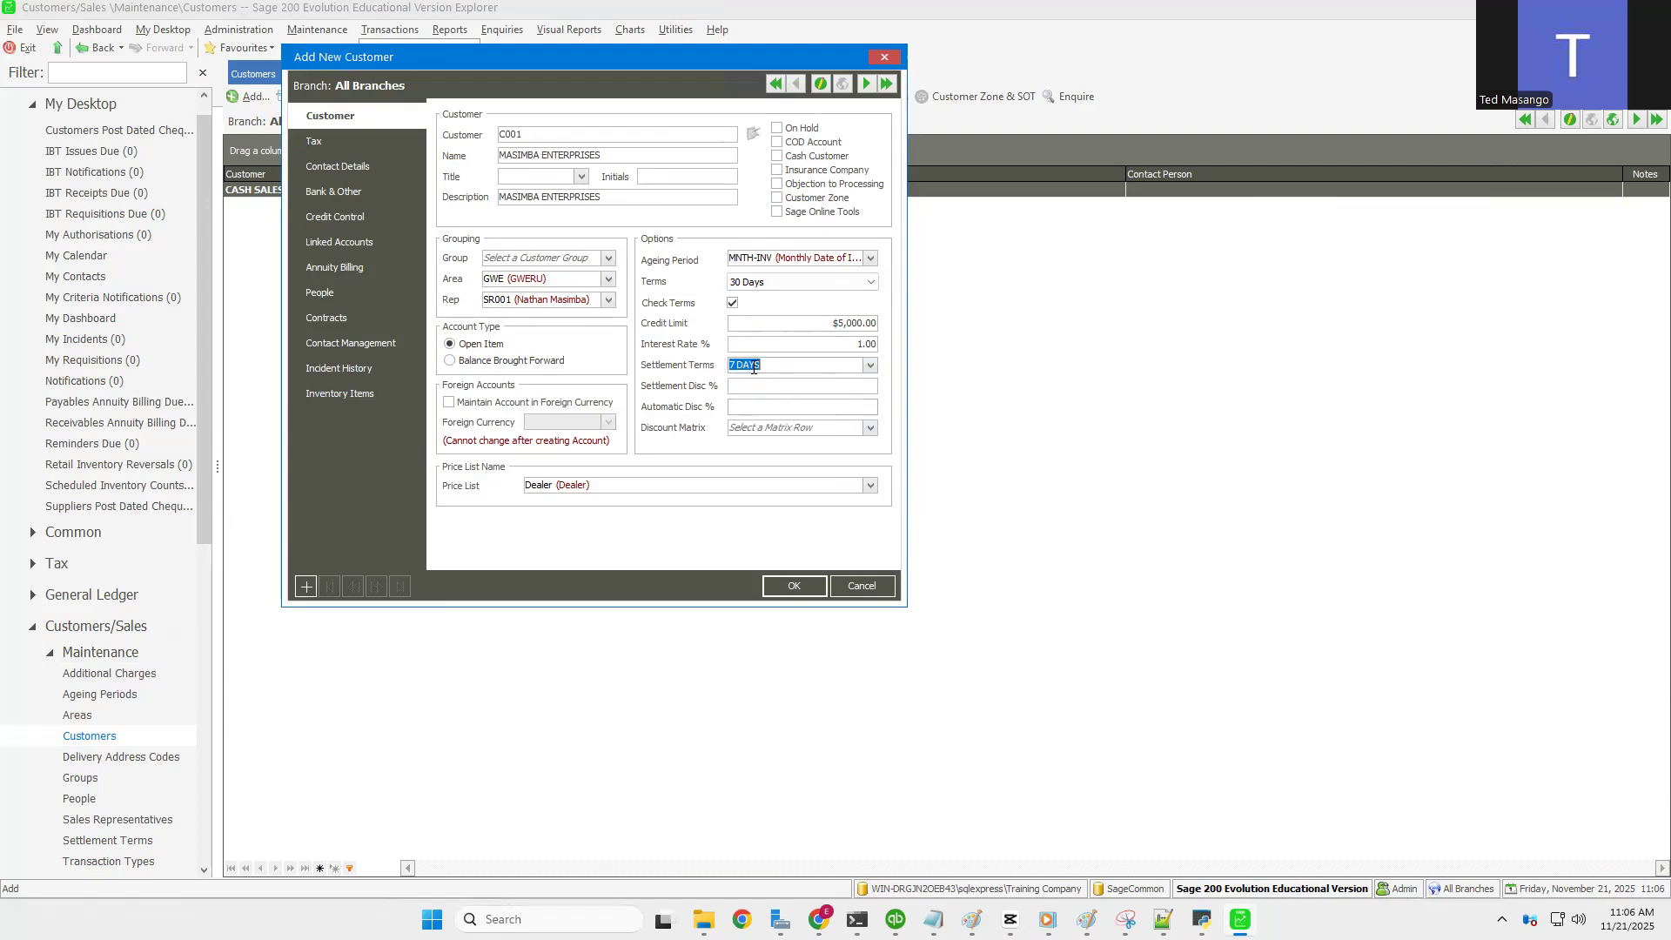
pyautogui.press('Tab')
pyautogui.click(869, 365)
pyautogui.click(785, 363)
pyautogui.moveTo(784, 363); pyautogui.dragTo(533, 361)
pyautogui.press('BackSpace')
# Step: Enter a 10% settlement discount and leave the discount matrix unset
pyautogui.click(740, 387)
pyautogui.write('10')
pyautogui.click(765, 408)
pyautogui.click(869, 428)
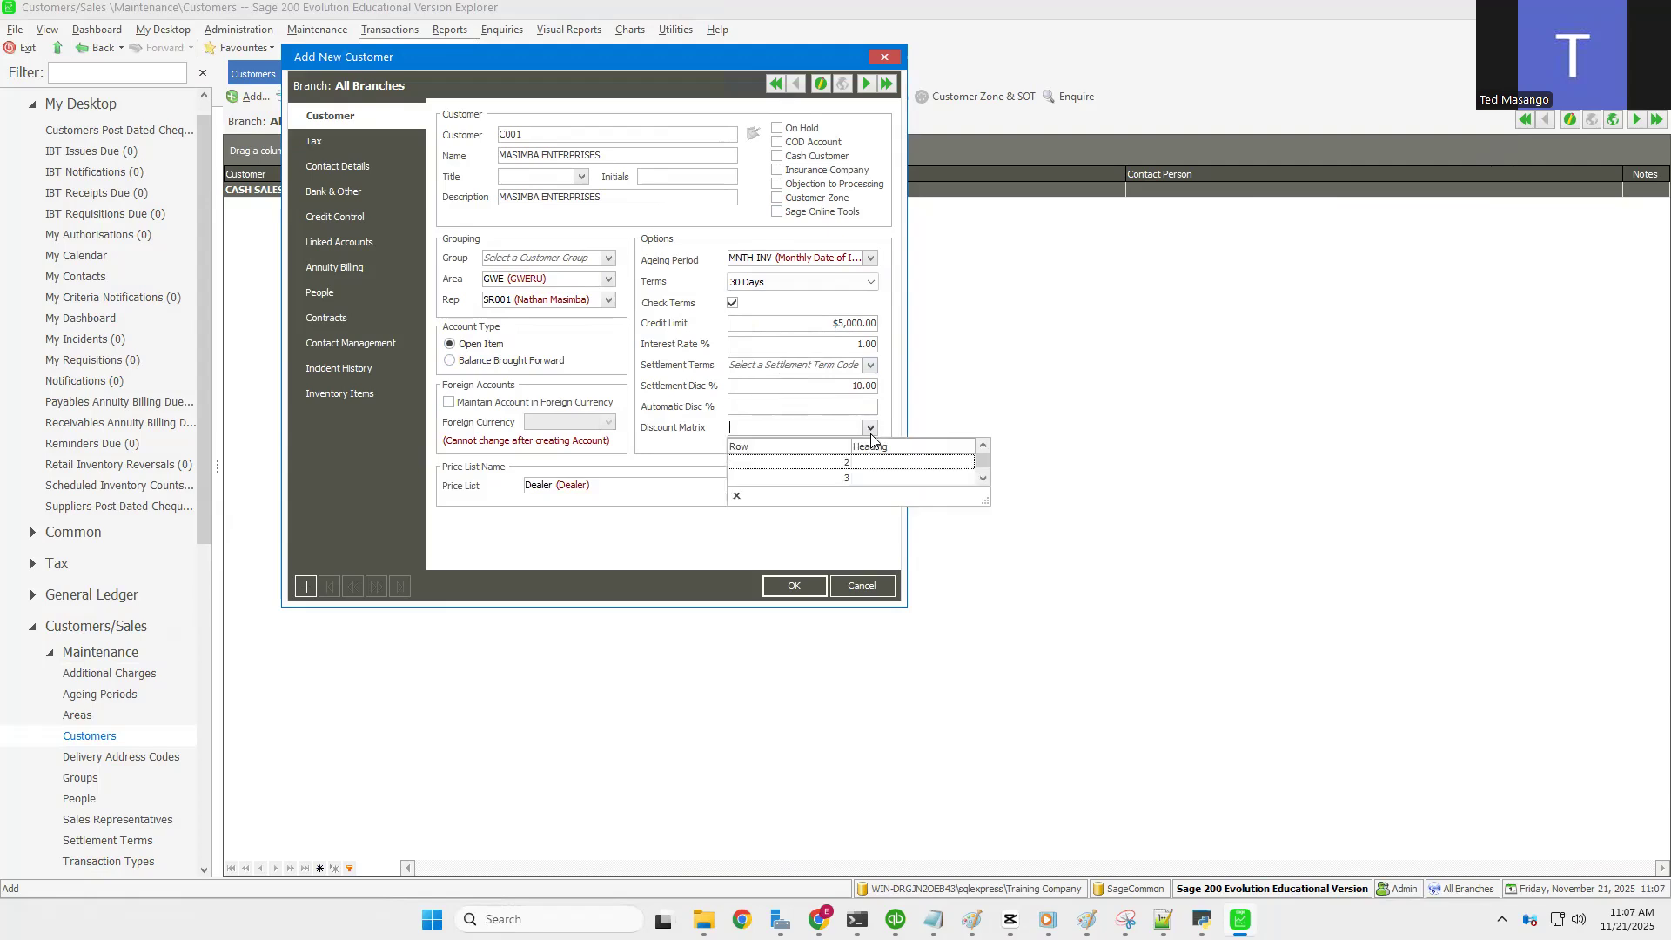
pyautogui.click(678, 446)
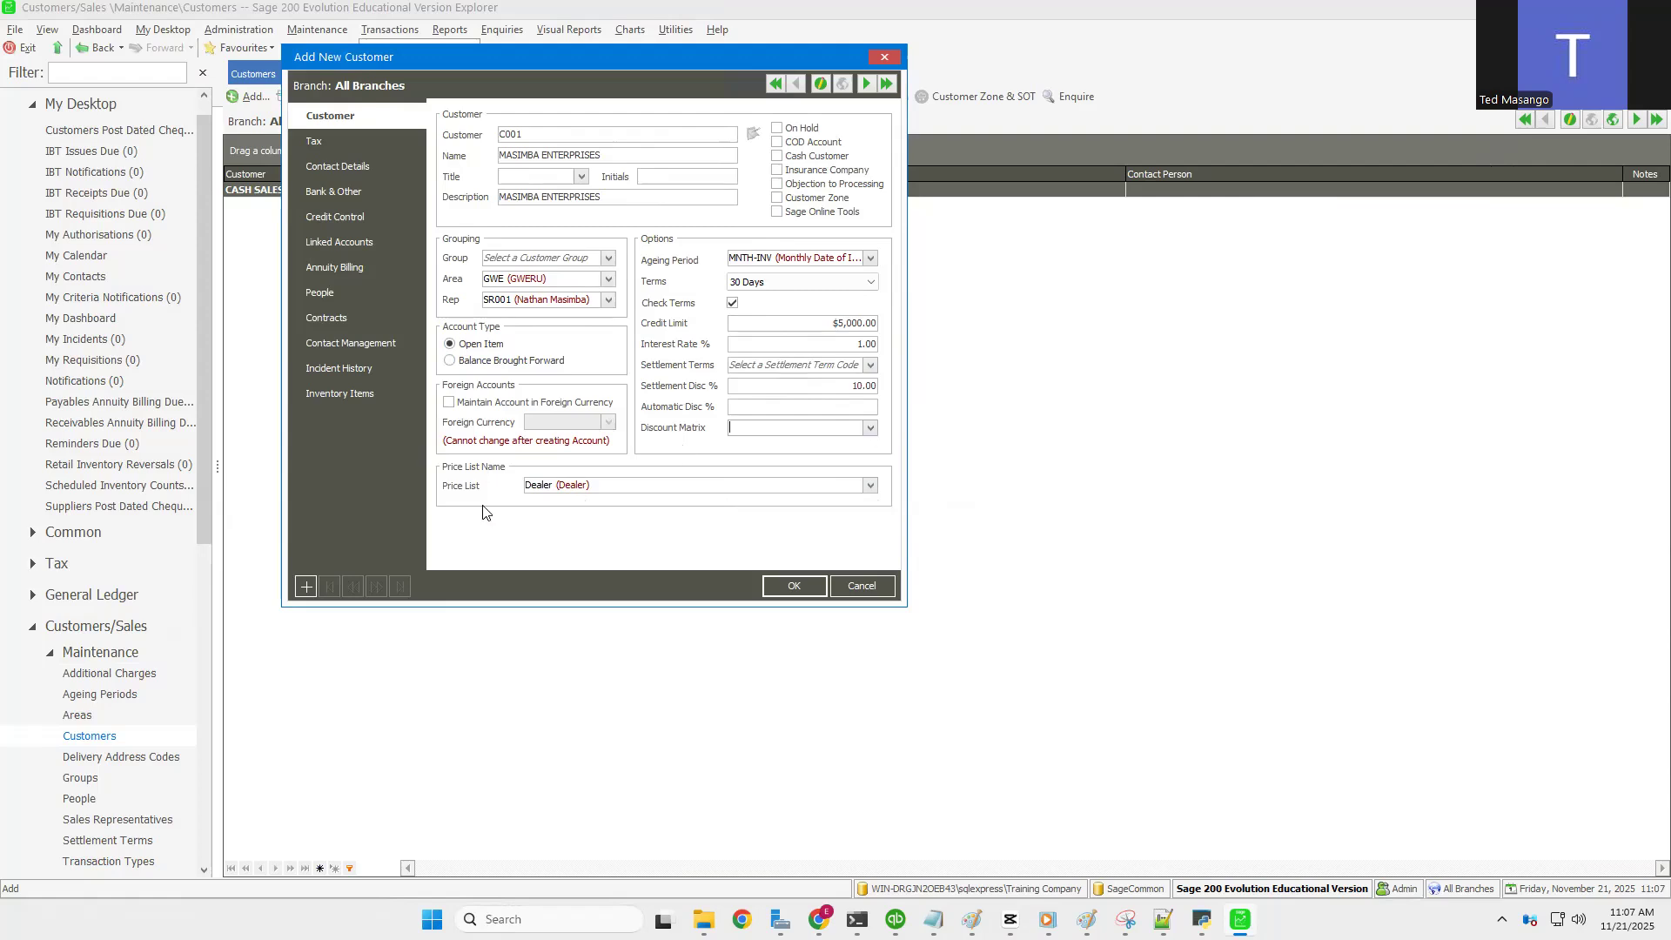
pyautogui.click(870, 486)
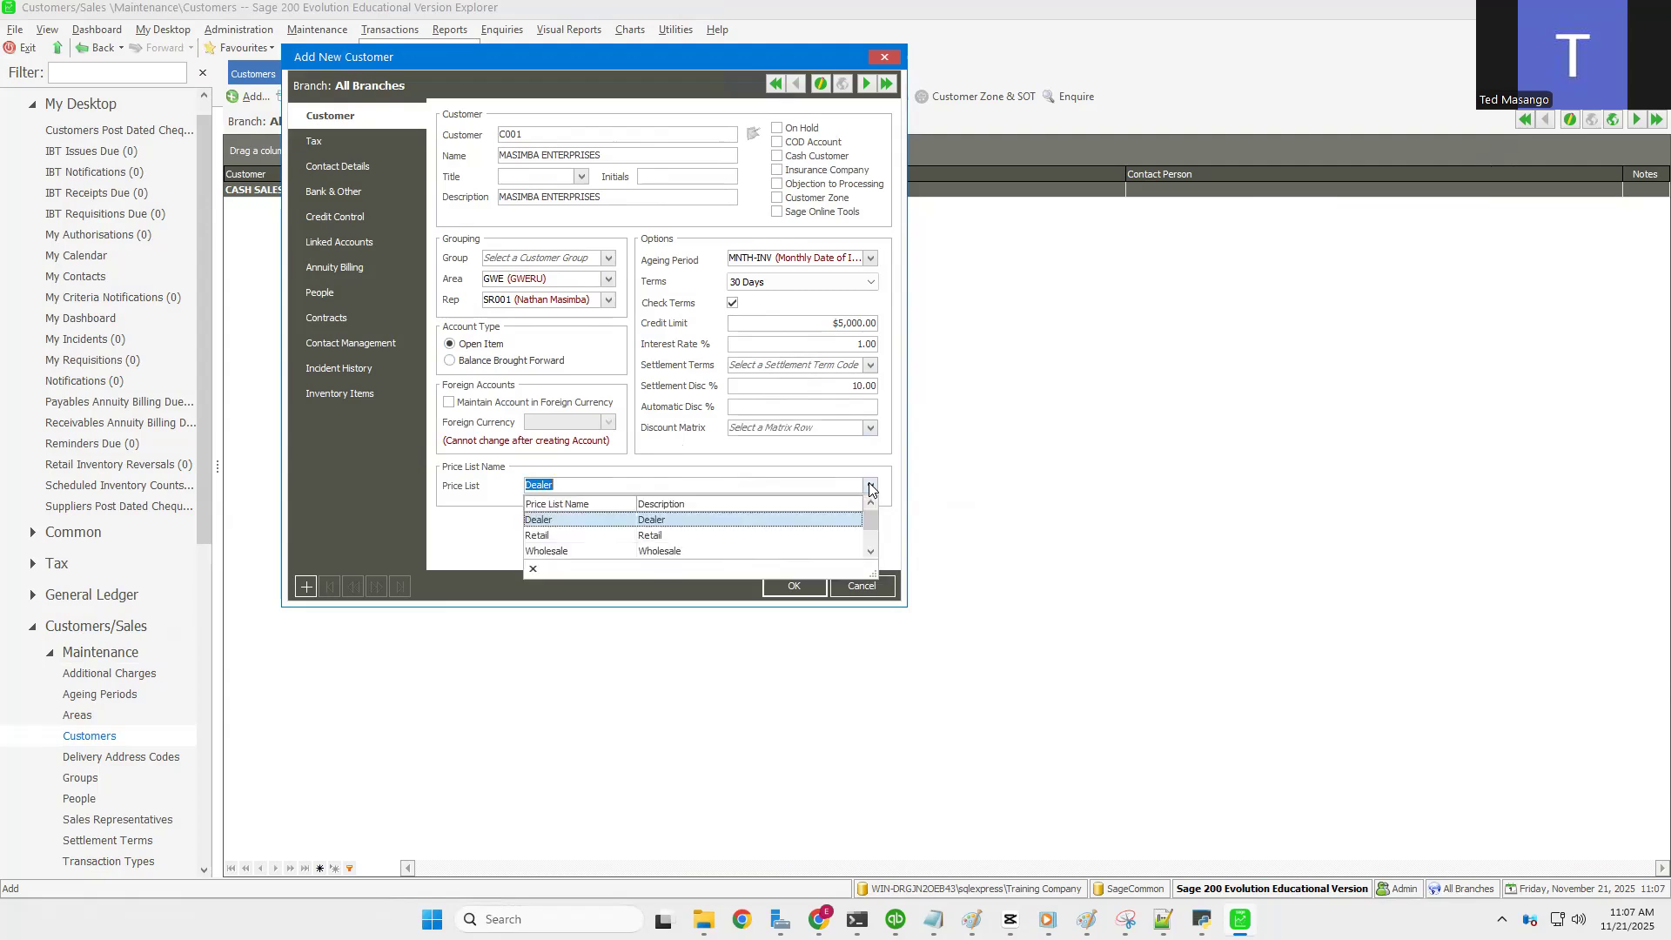
pyautogui.scroll(-1, 561, 560)
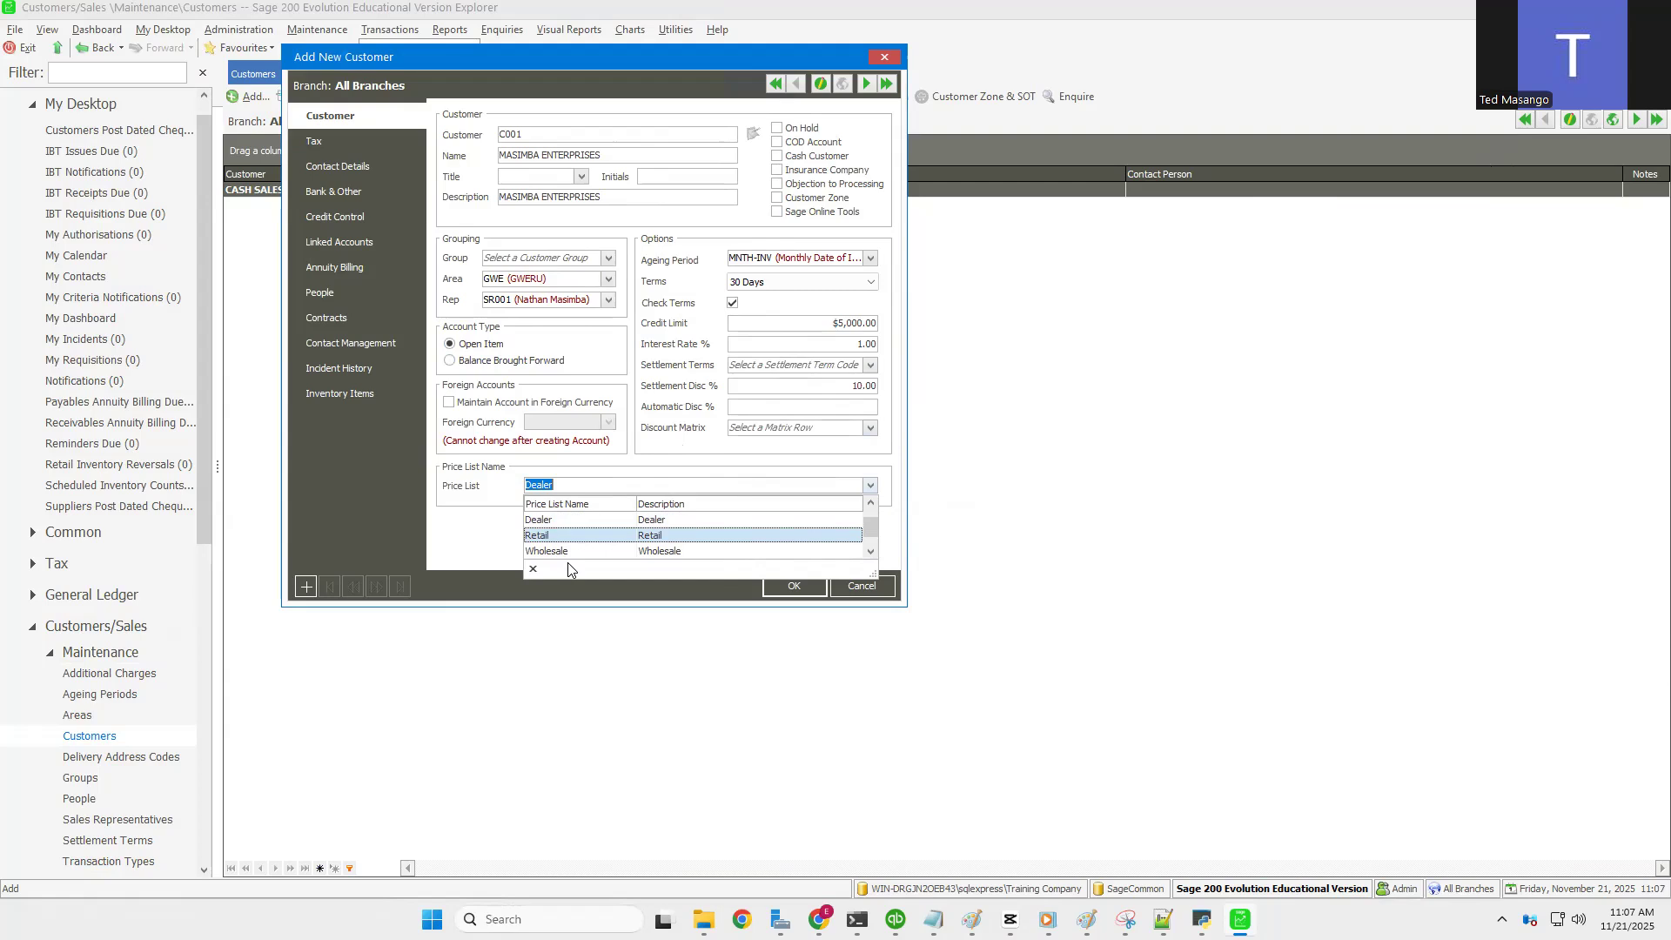
pyautogui.scroll(1, 558, 520)
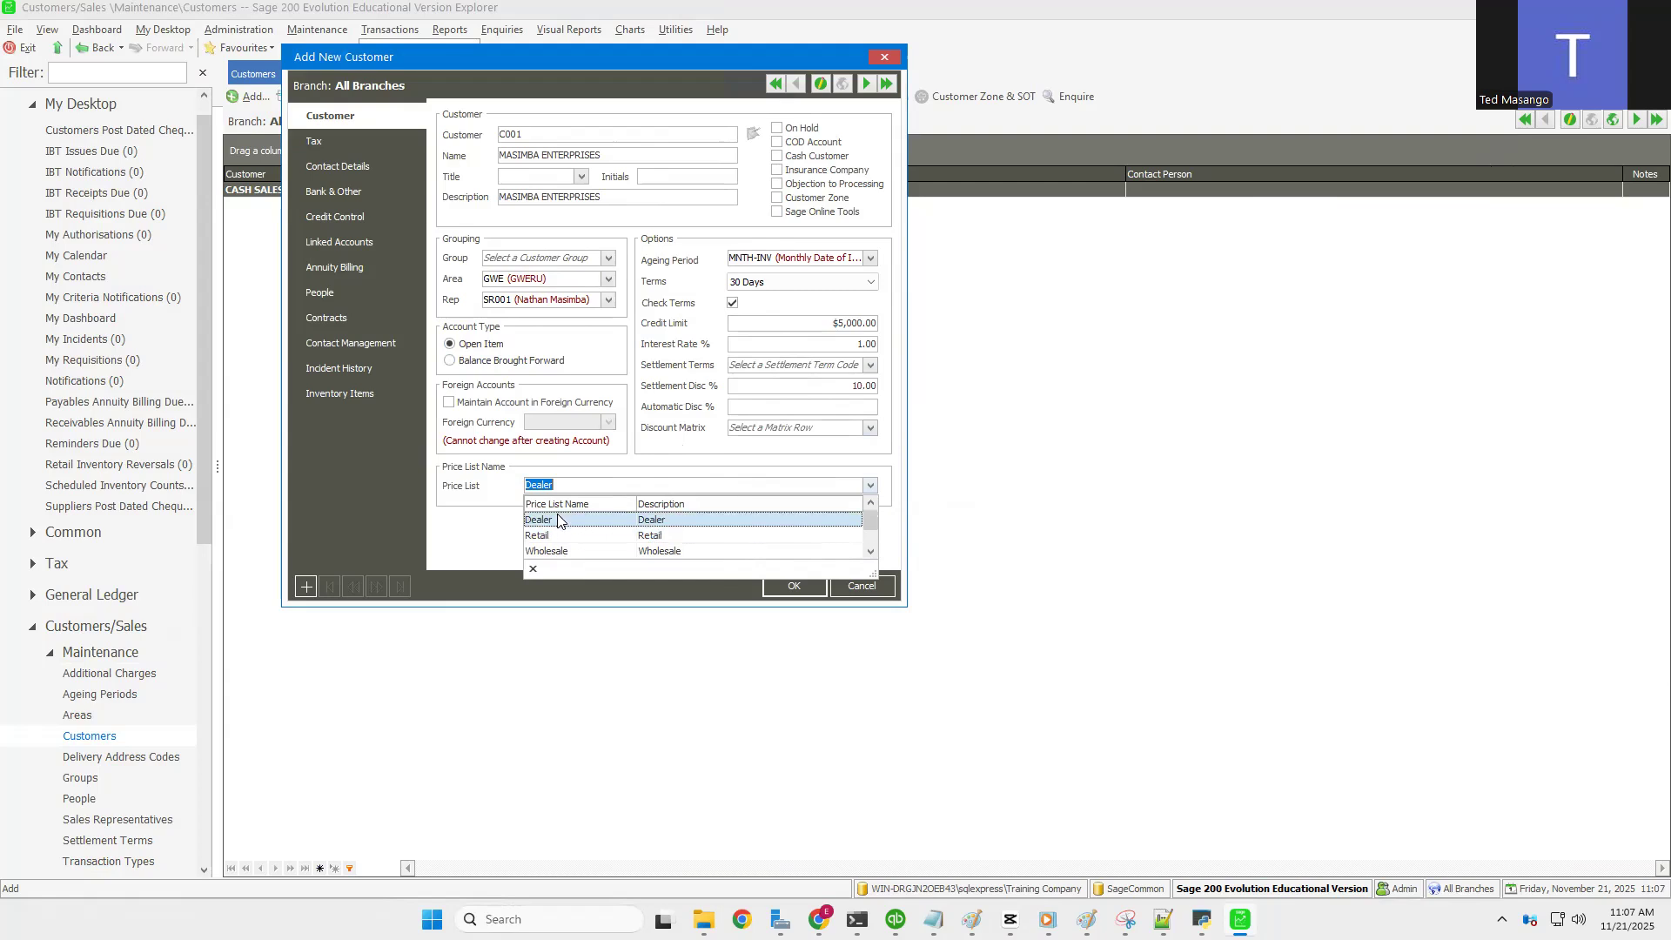
pyautogui.click(558, 520)
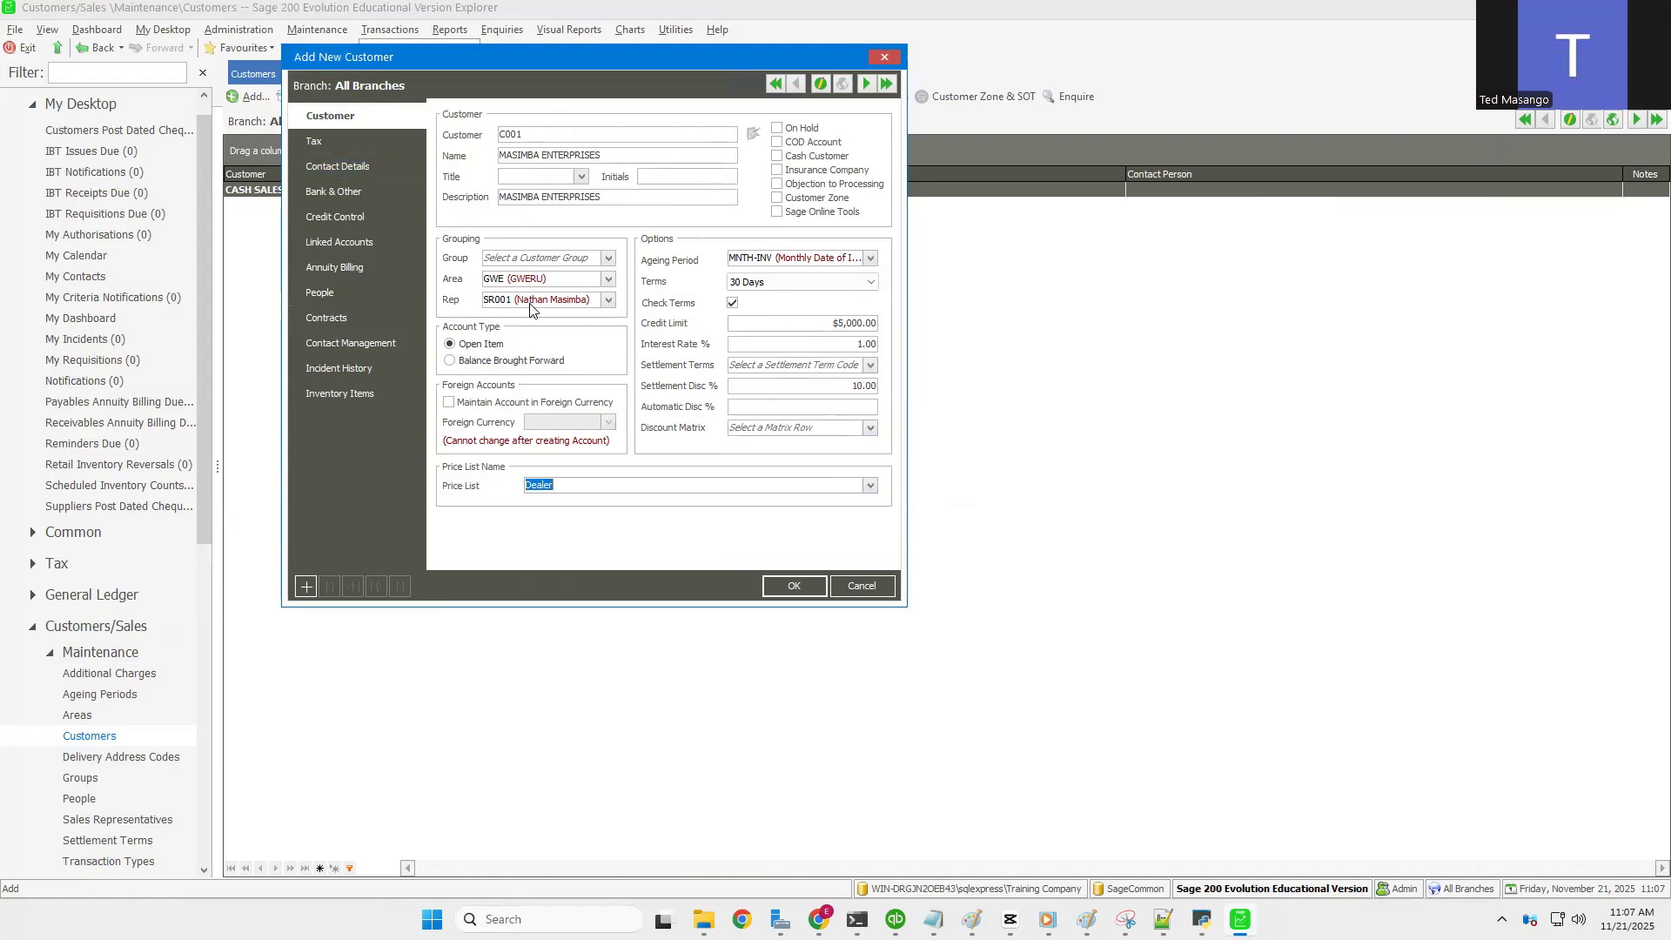
# Step: Set Default Tax Type to 1 (Output Tax), leaving Tax State and Tax Country blank
pyautogui.click(320, 145)
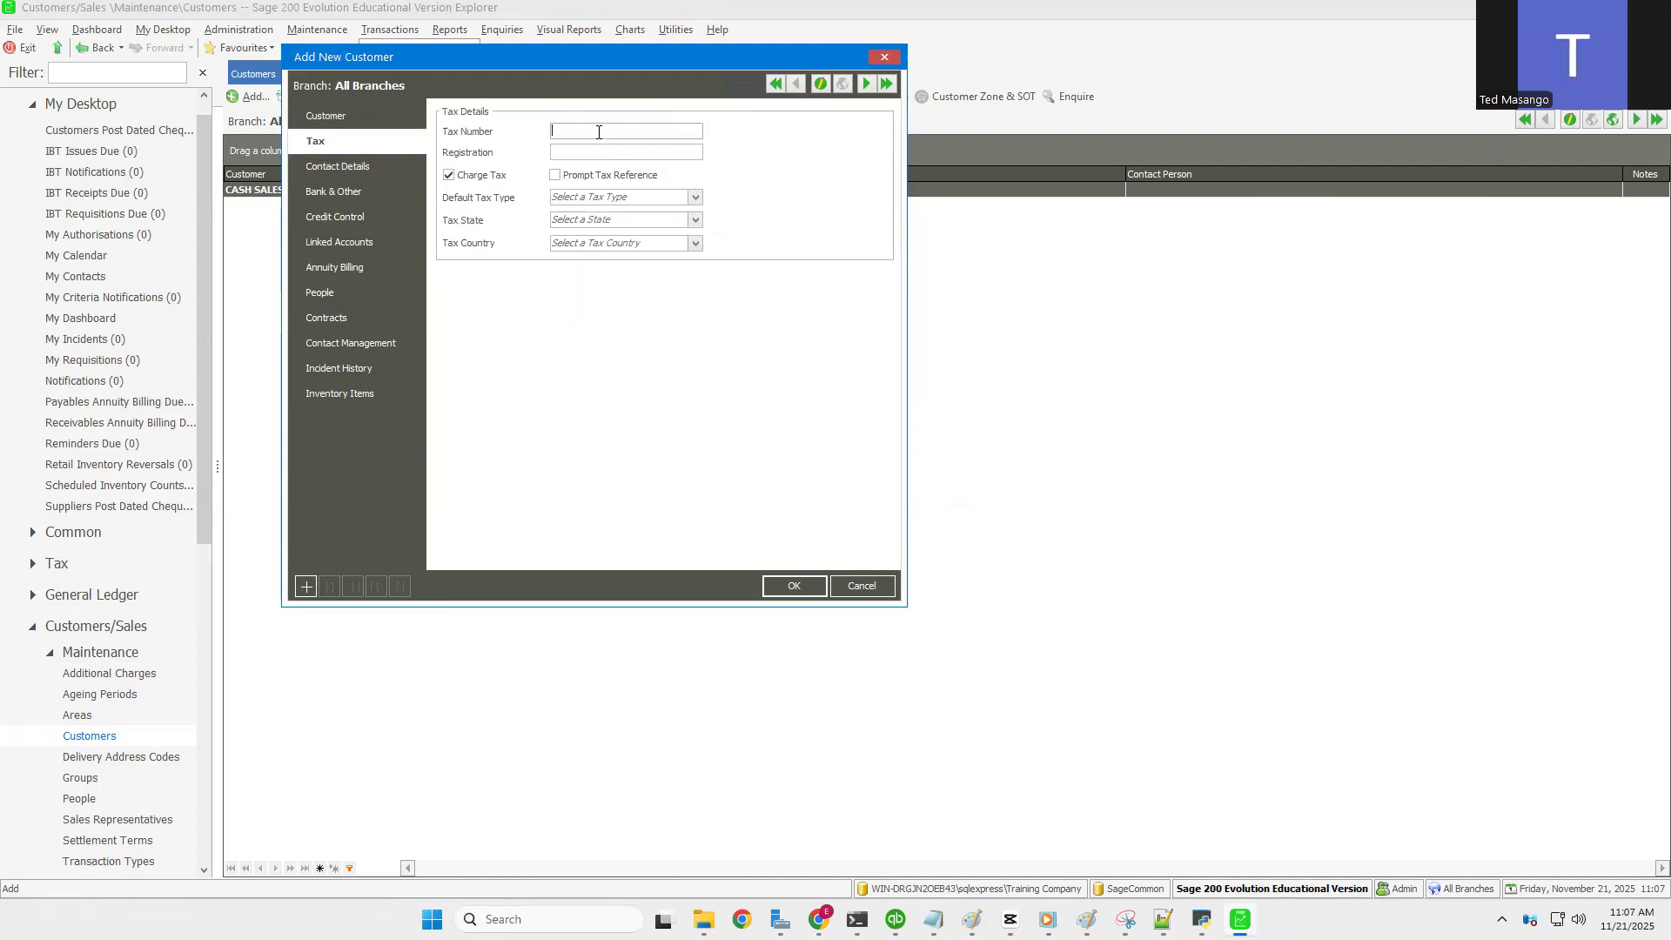
pyautogui.click(695, 202)
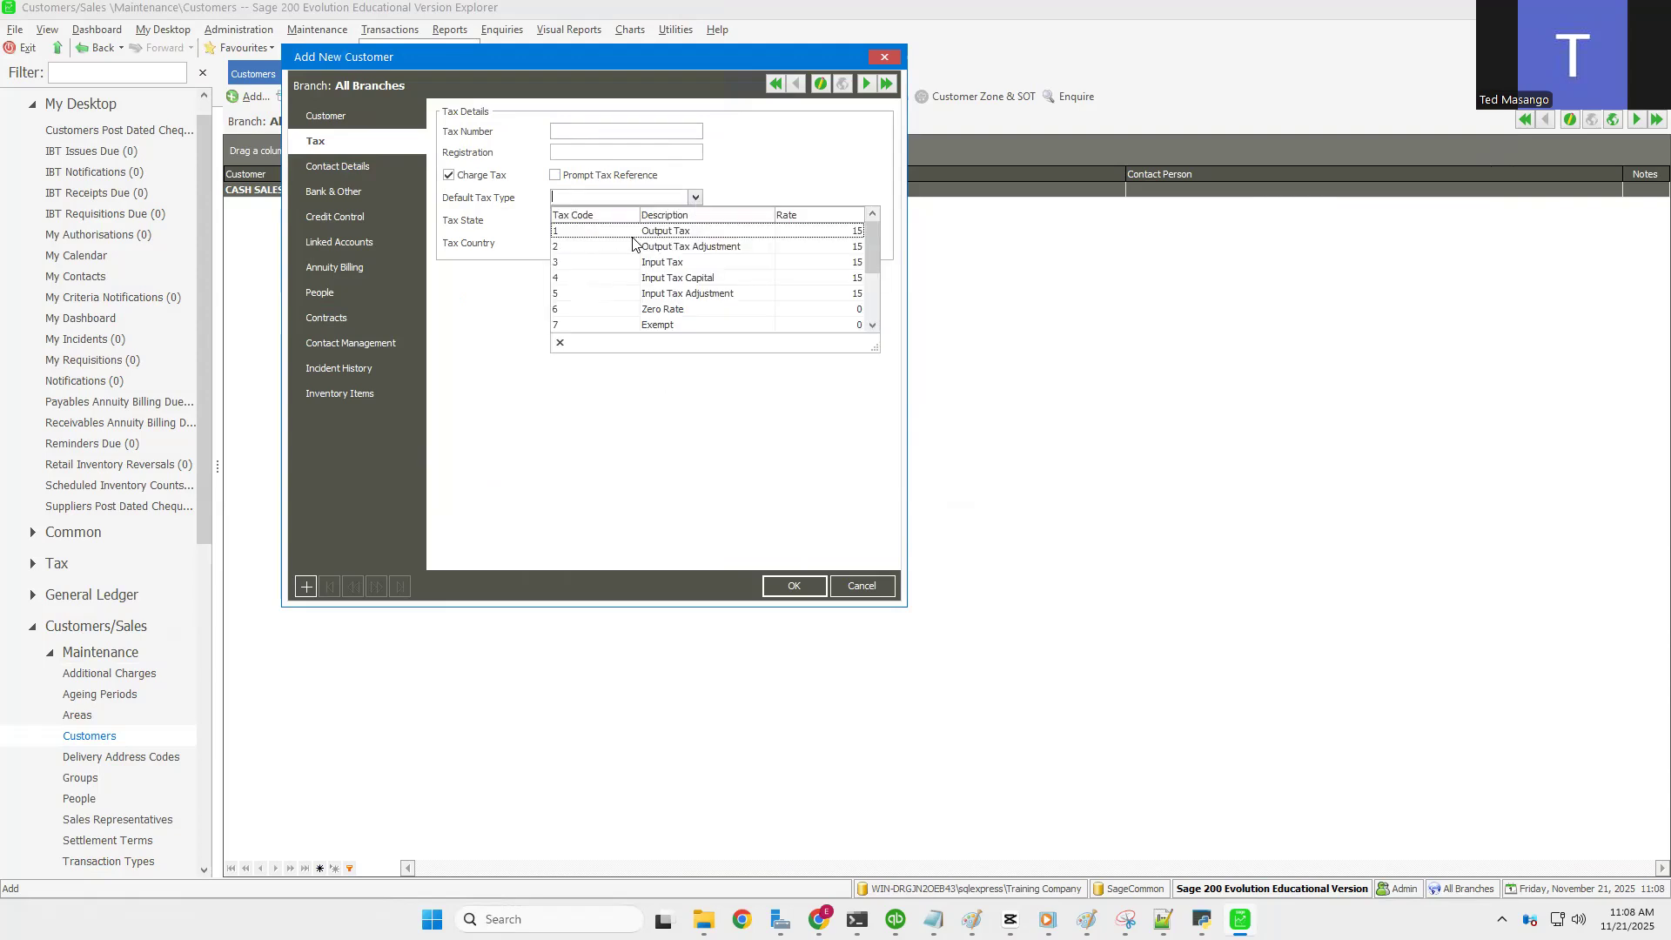
pyautogui.click(676, 228)
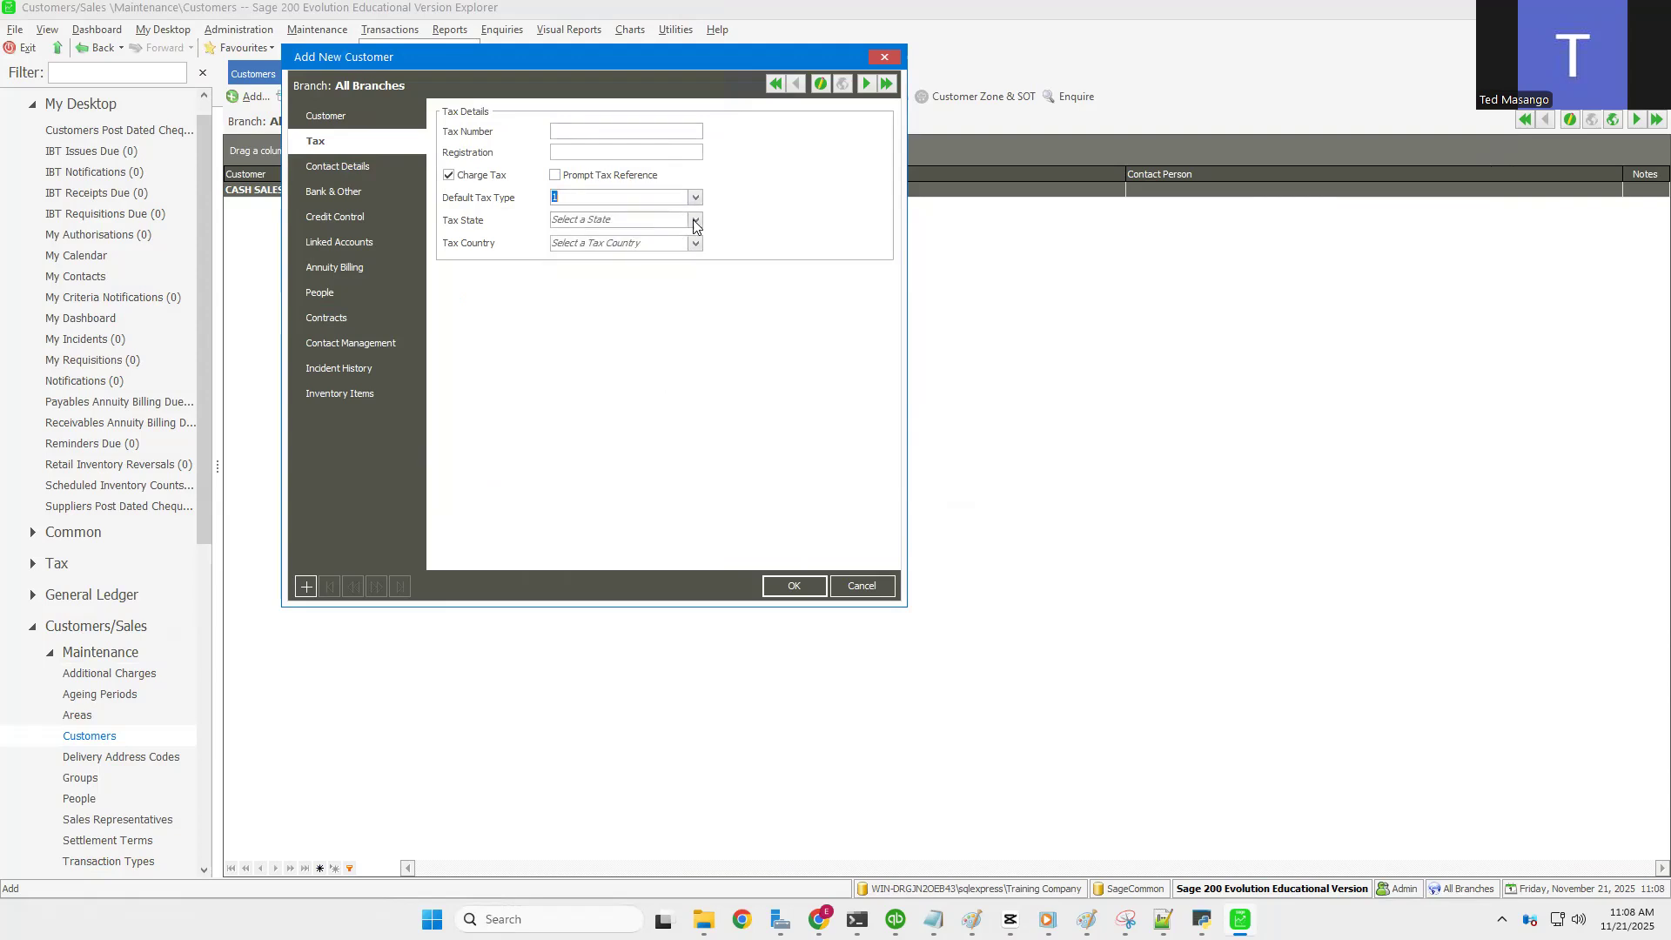
pyautogui.click(695, 221)
pyautogui.click(695, 223)
pyautogui.click(695, 244)
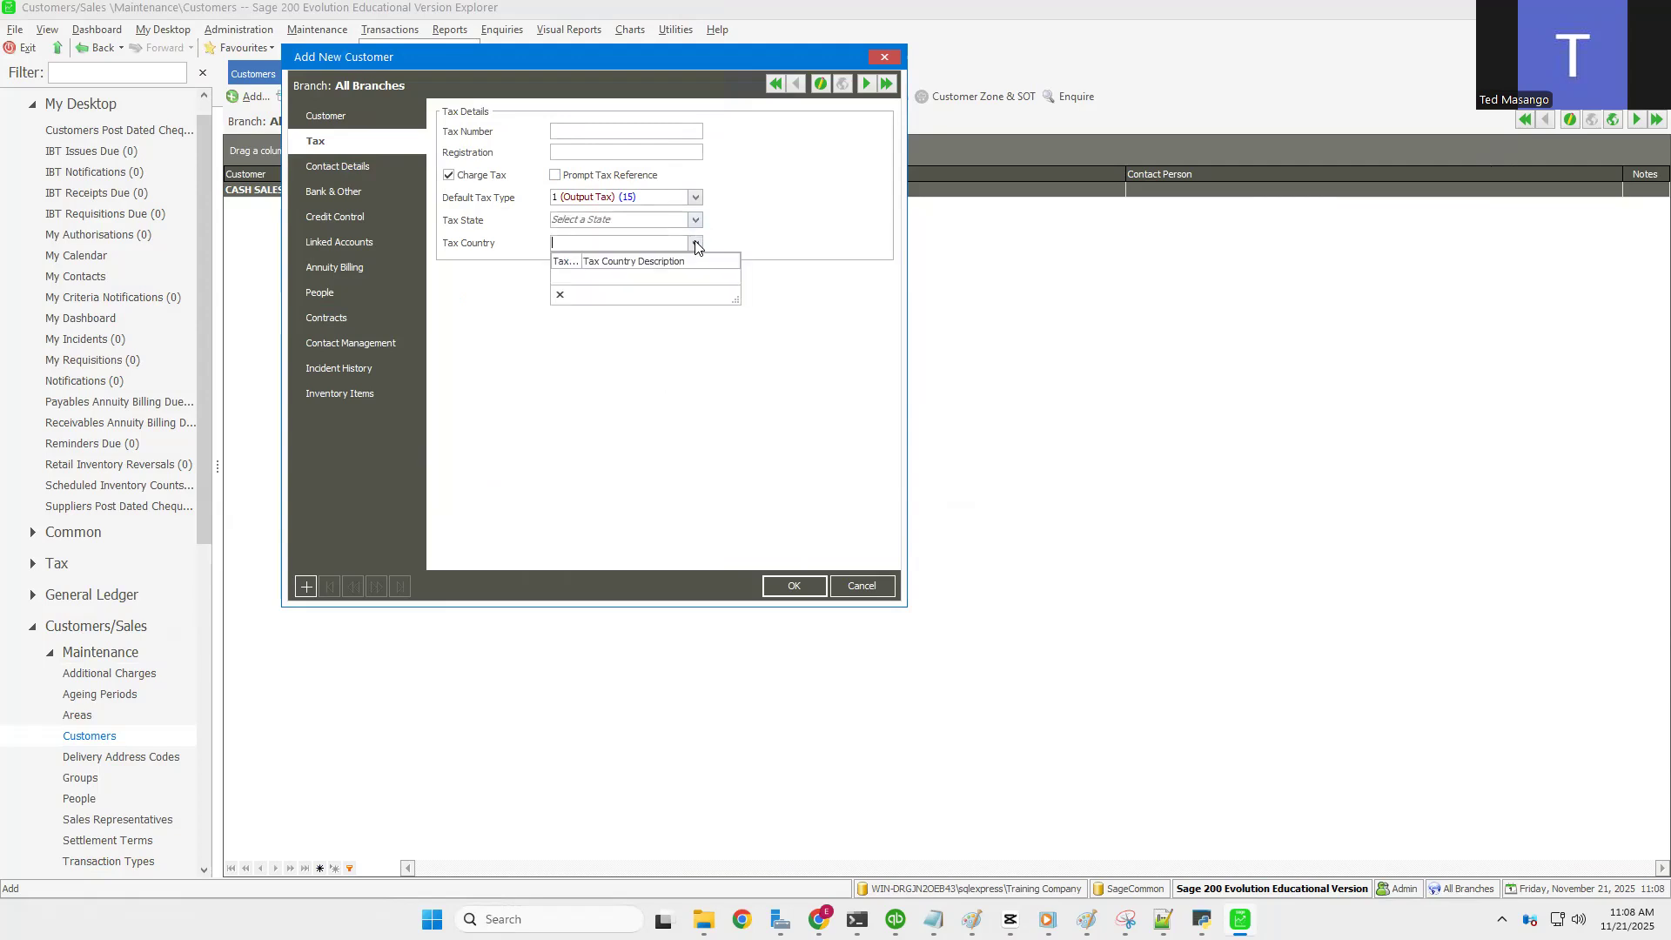
pyautogui.click(739, 215)
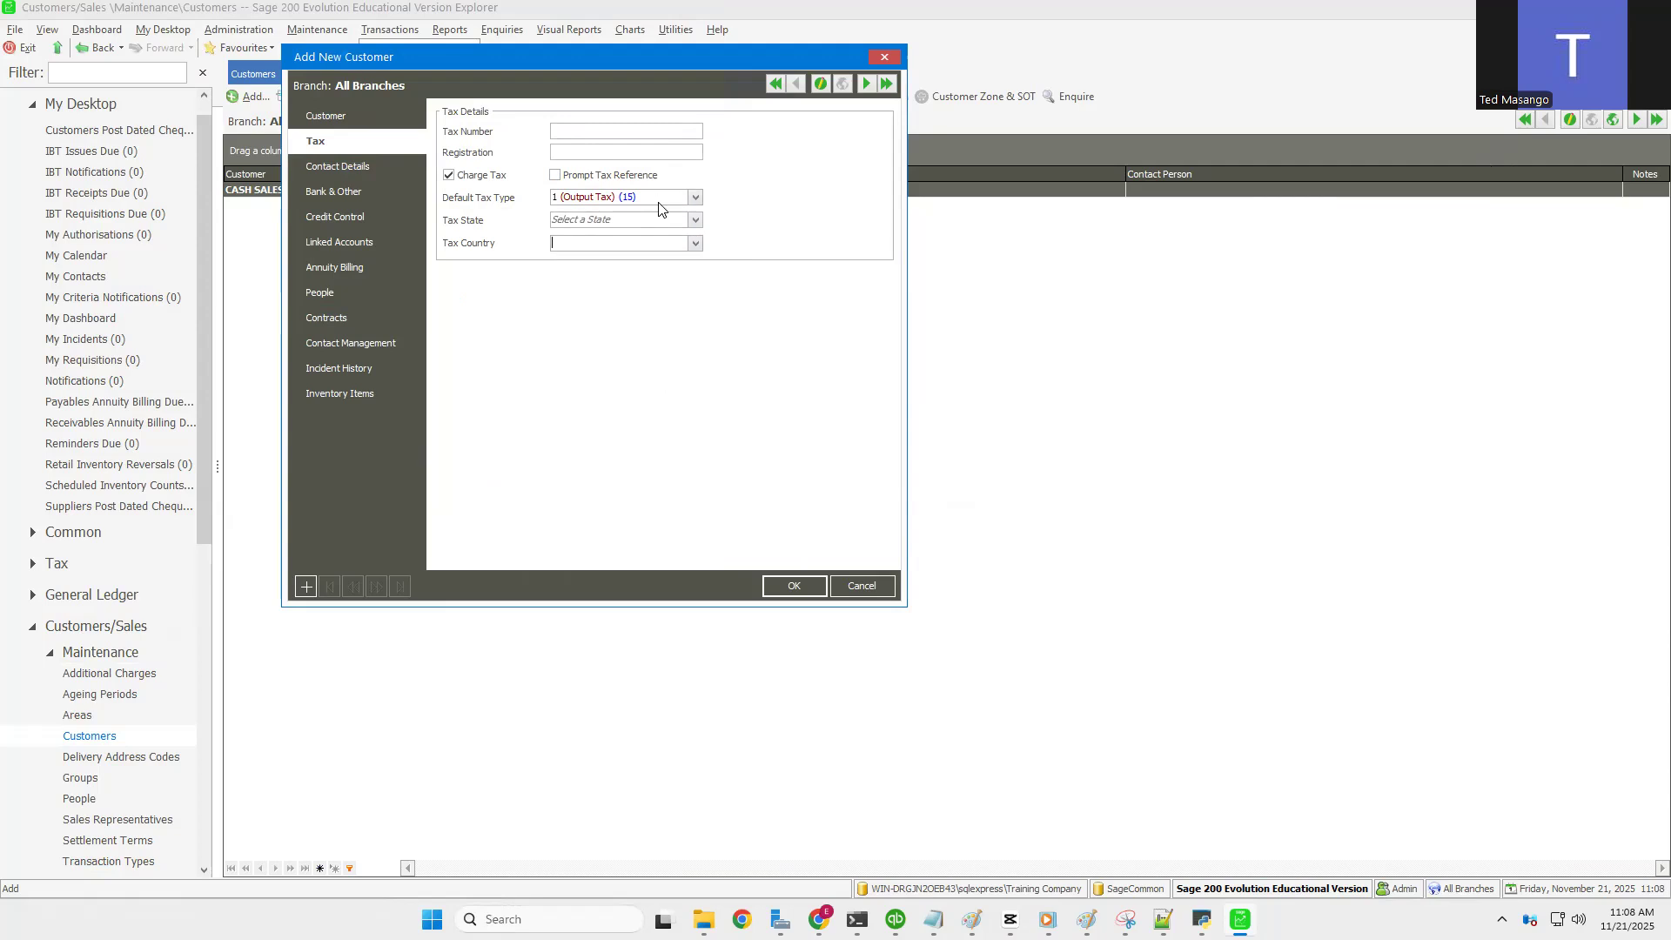
pyautogui.click(331, 169)
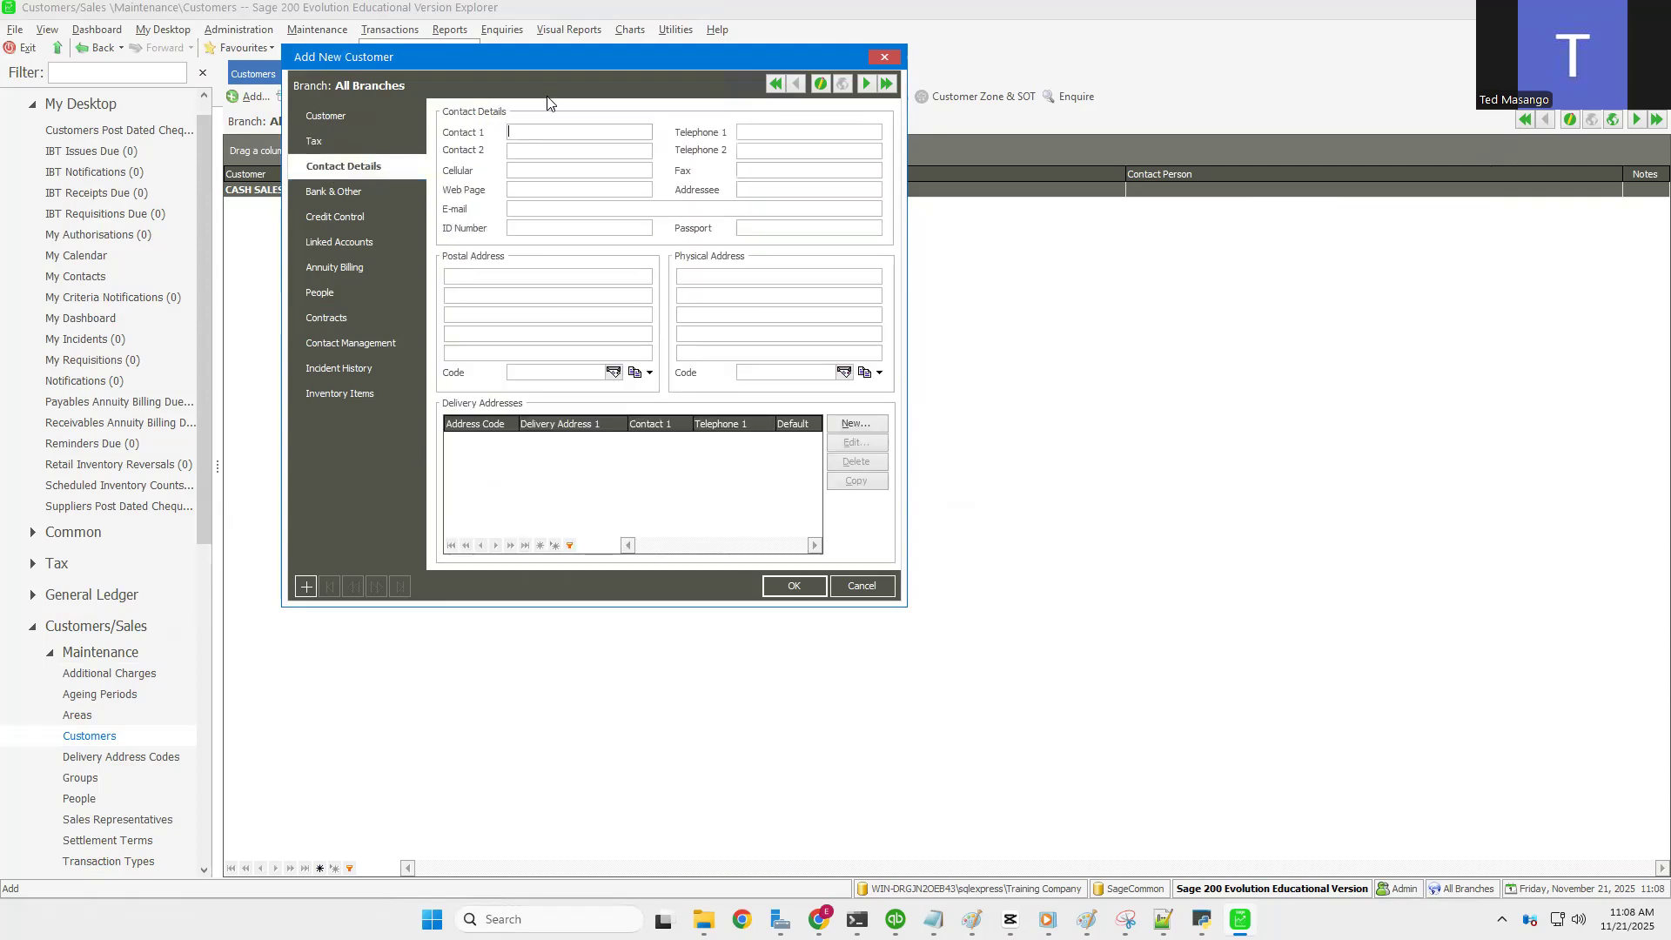
# Step: Browse Contact Details, Bank & Other, Credit Control, Linked Accounts, People, Contracts and Inventory Items, returning to Customer
pyautogui.click(338, 117)
pyautogui.click(336, 166)
pyautogui.click(343, 193)
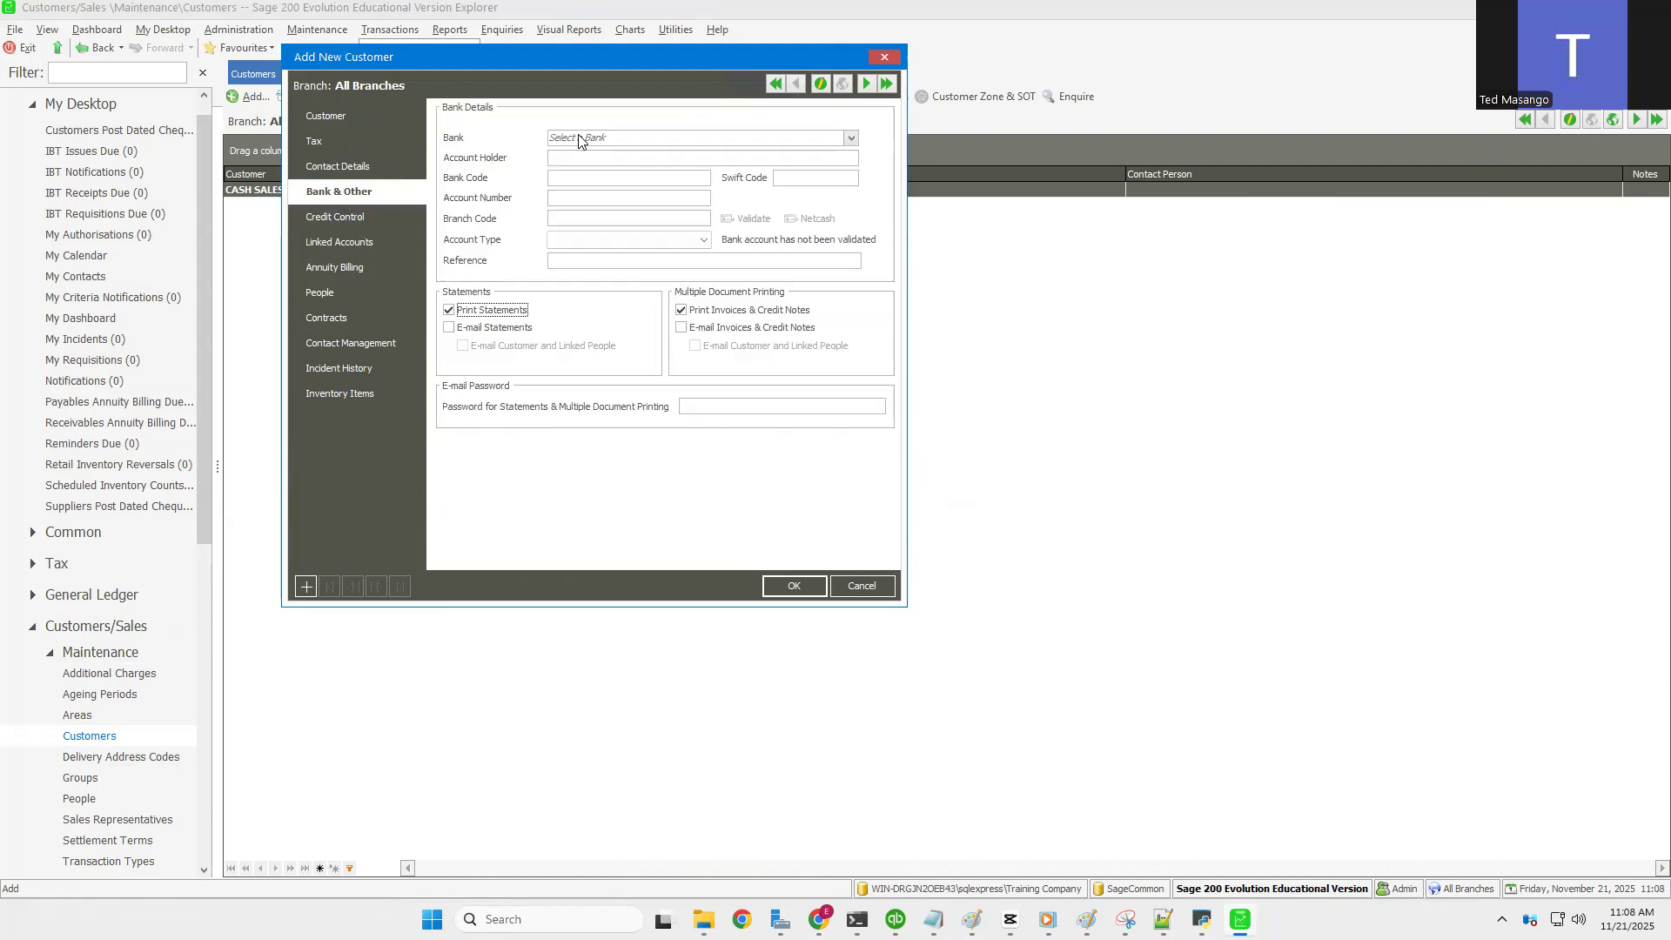
pyautogui.click(343, 218)
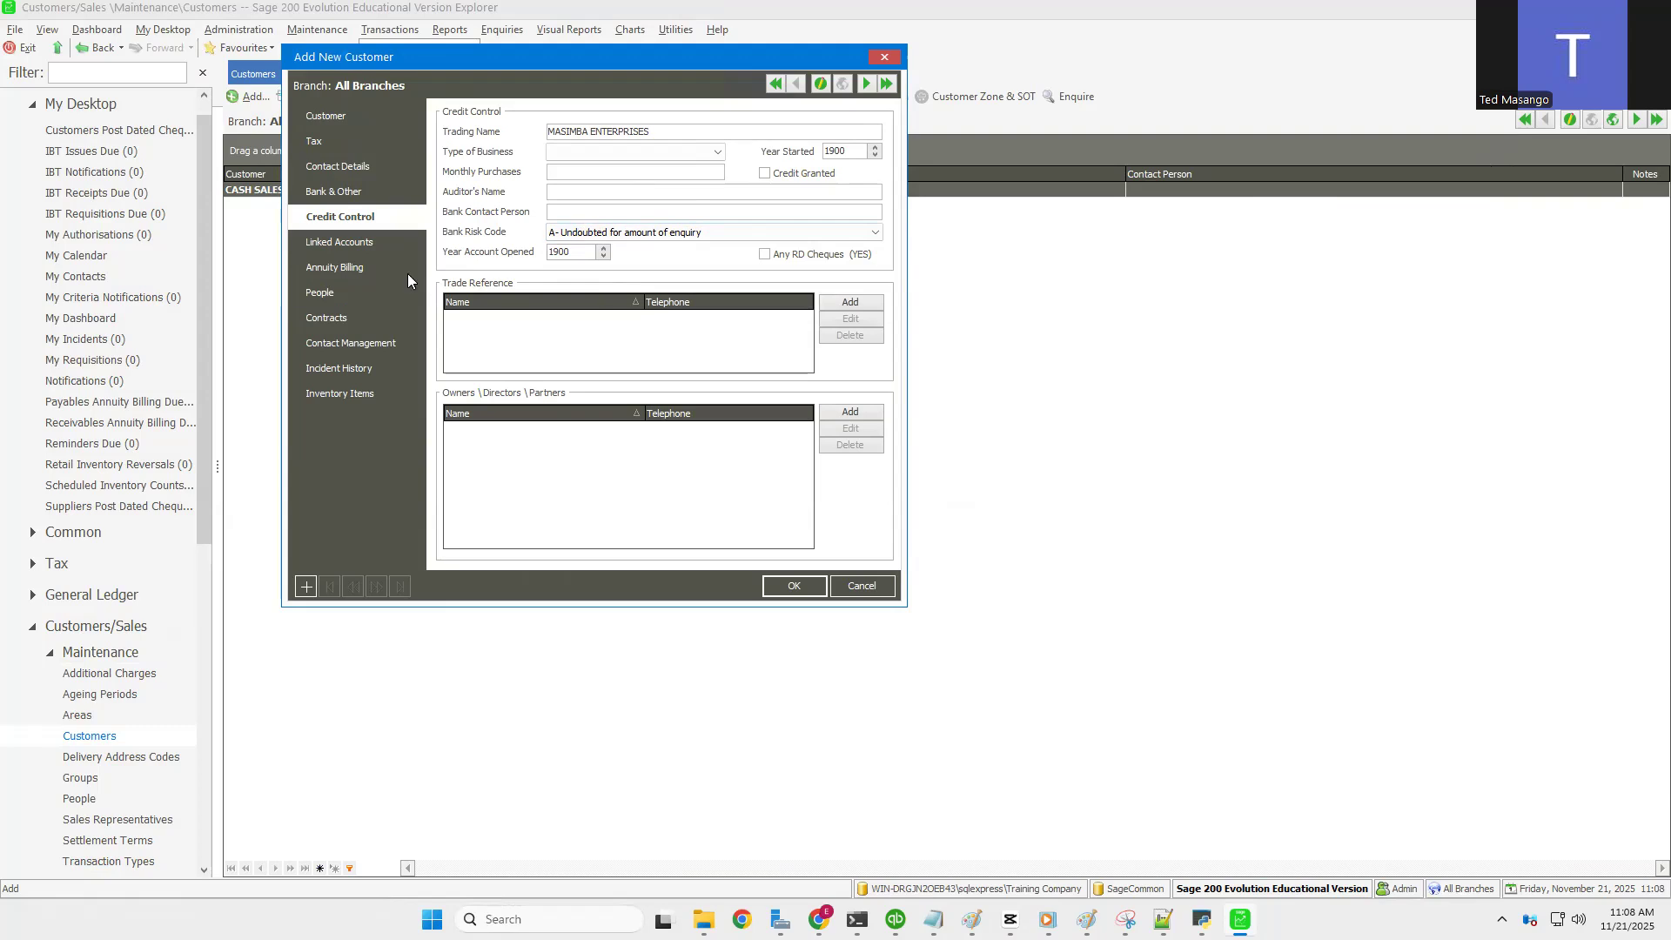
pyautogui.click(355, 243)
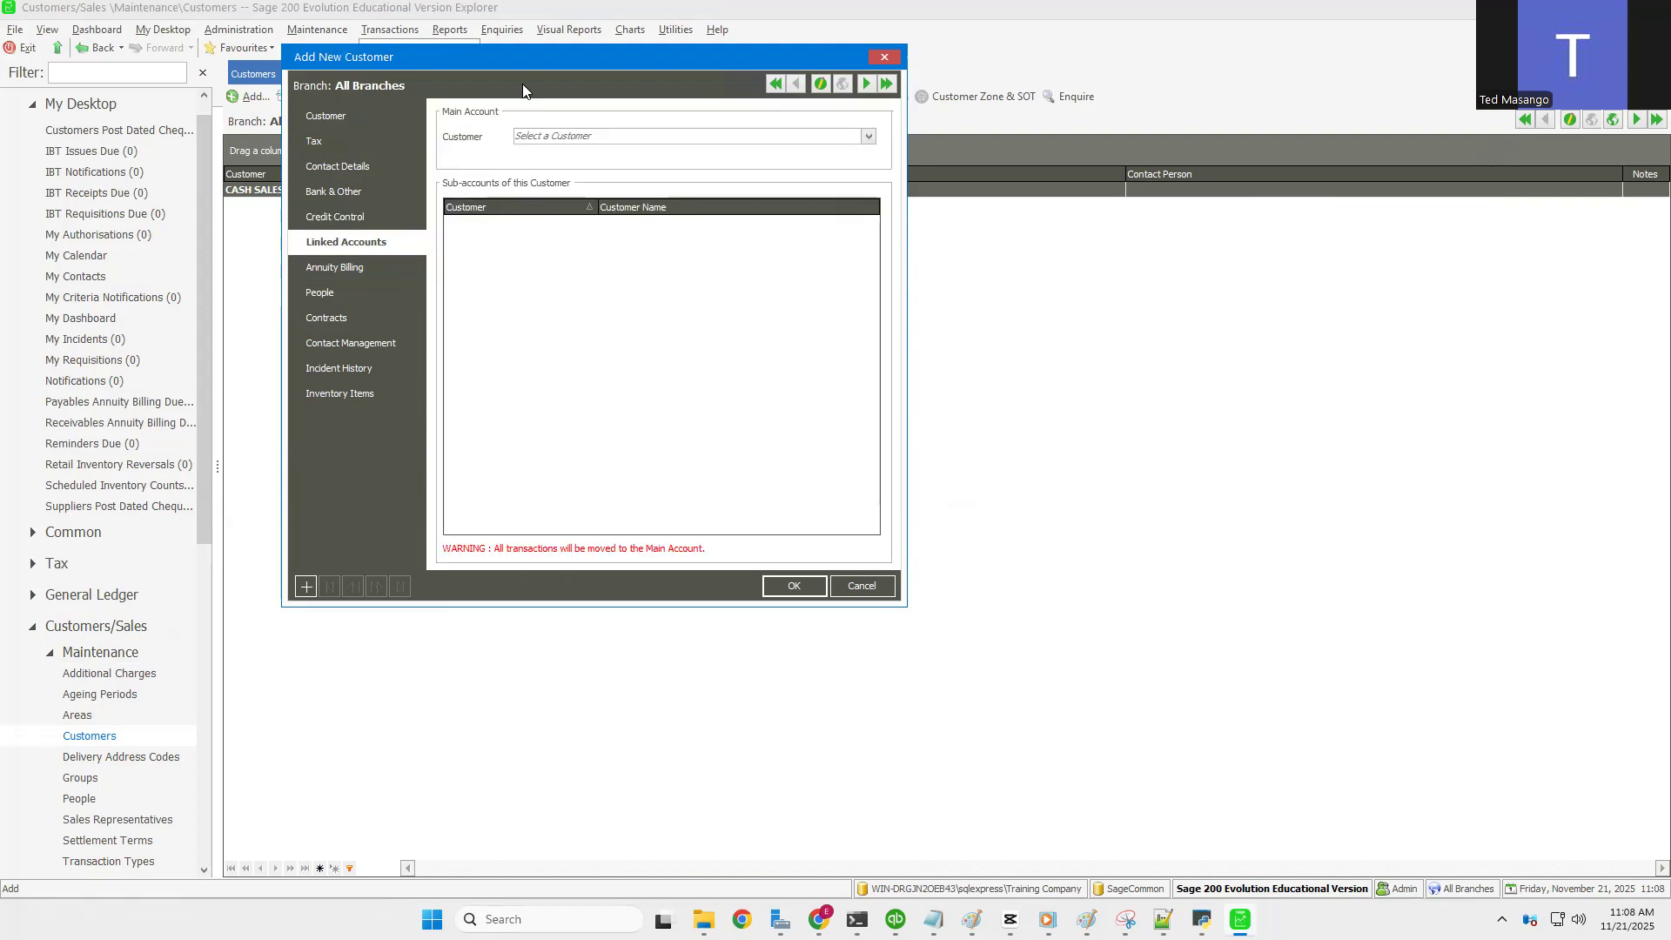
pyautogui.click(339, 270)
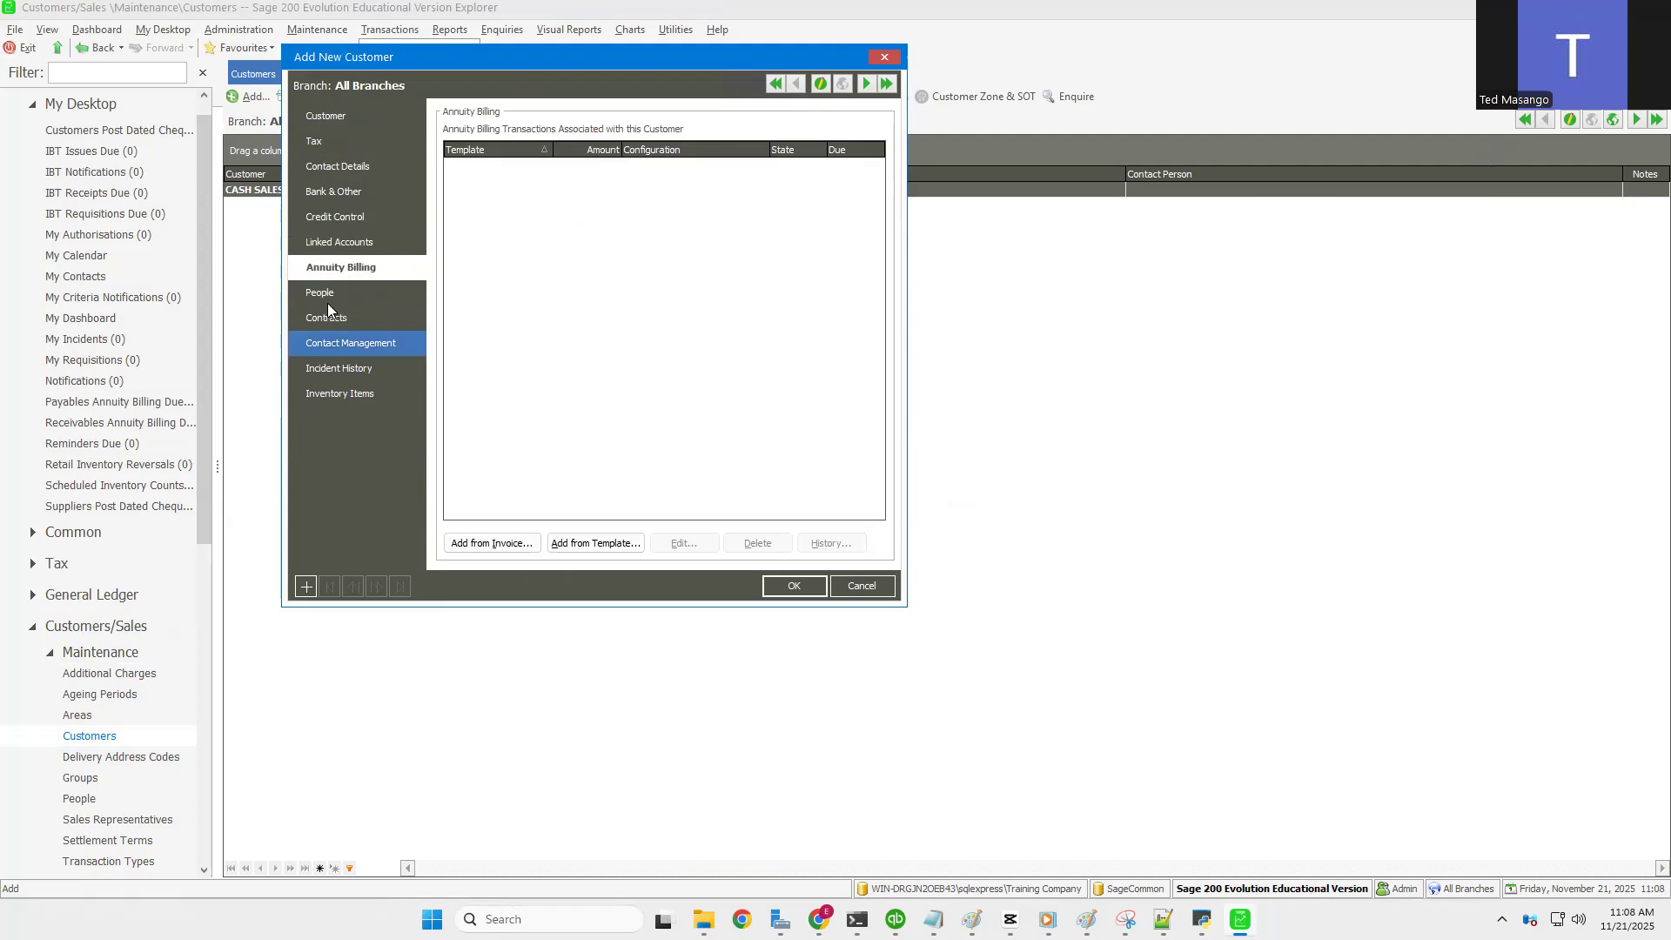
pyautogui.click(327, 294)
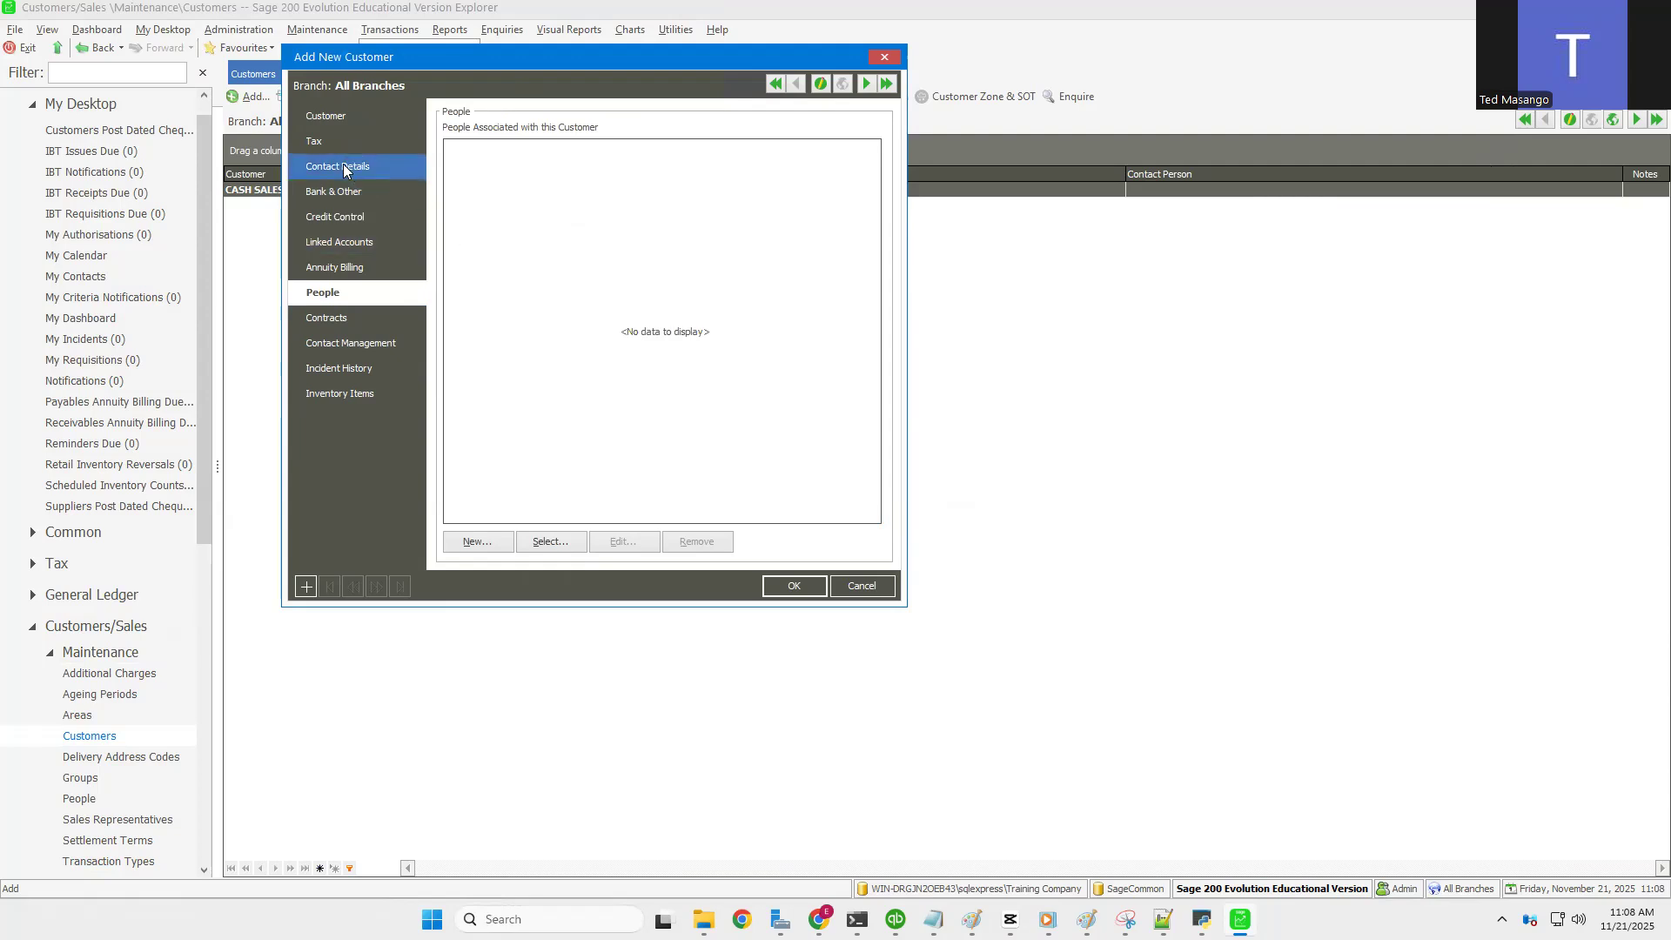
pyautogui.click(333, 322)
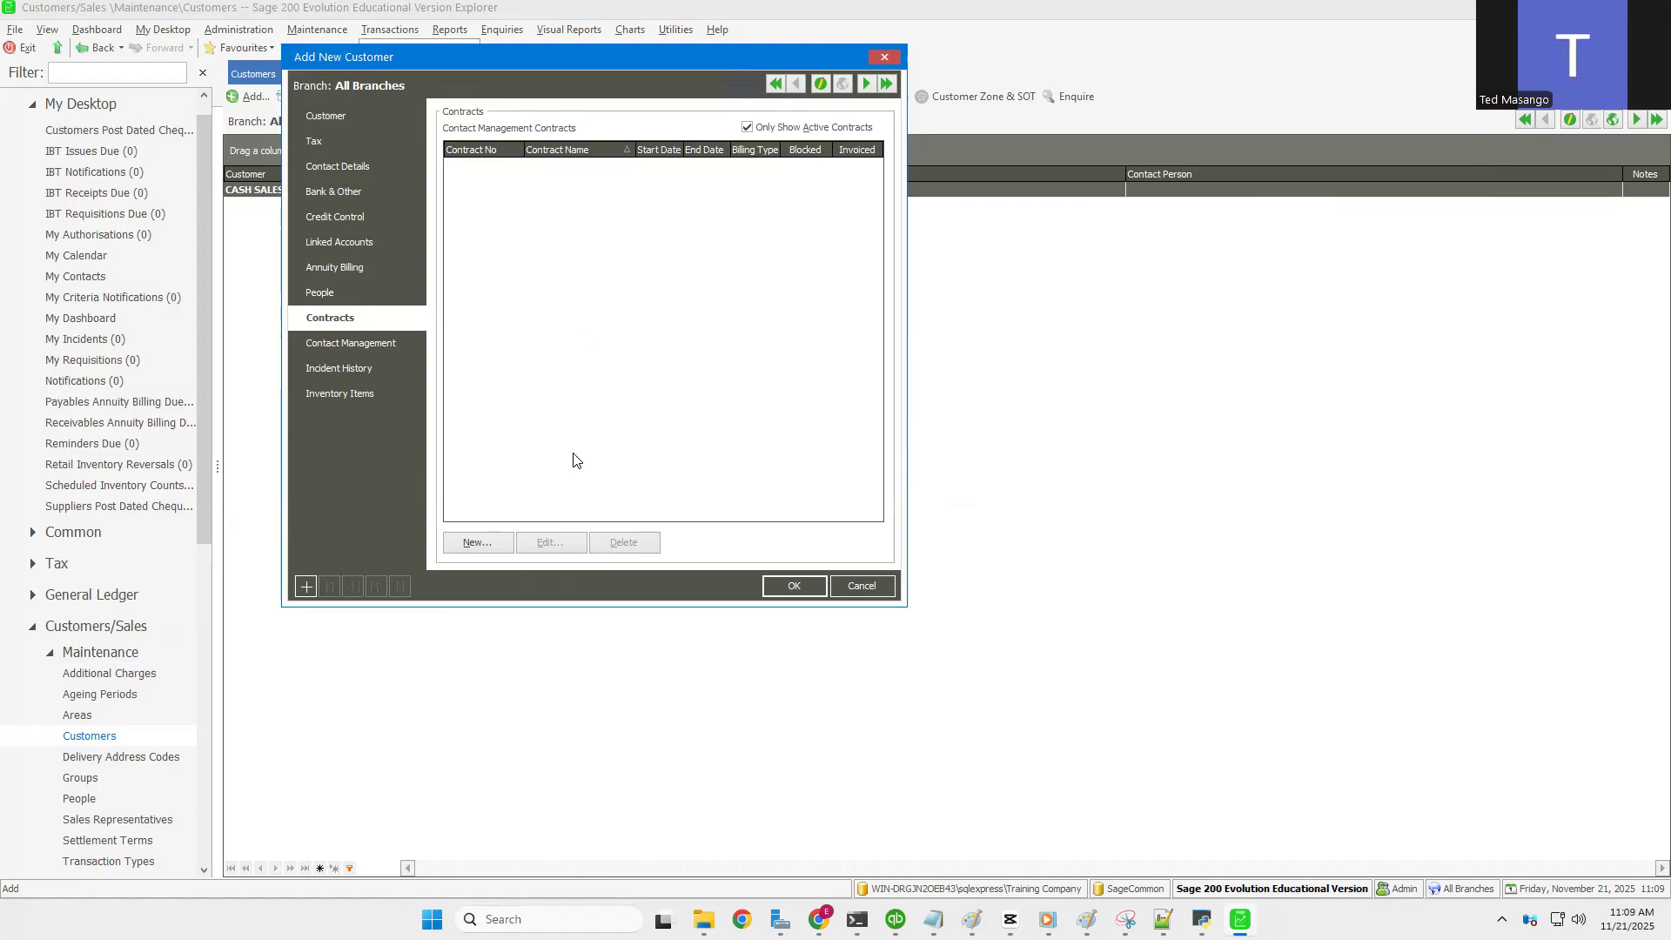
pyautogui.click(345, 345)
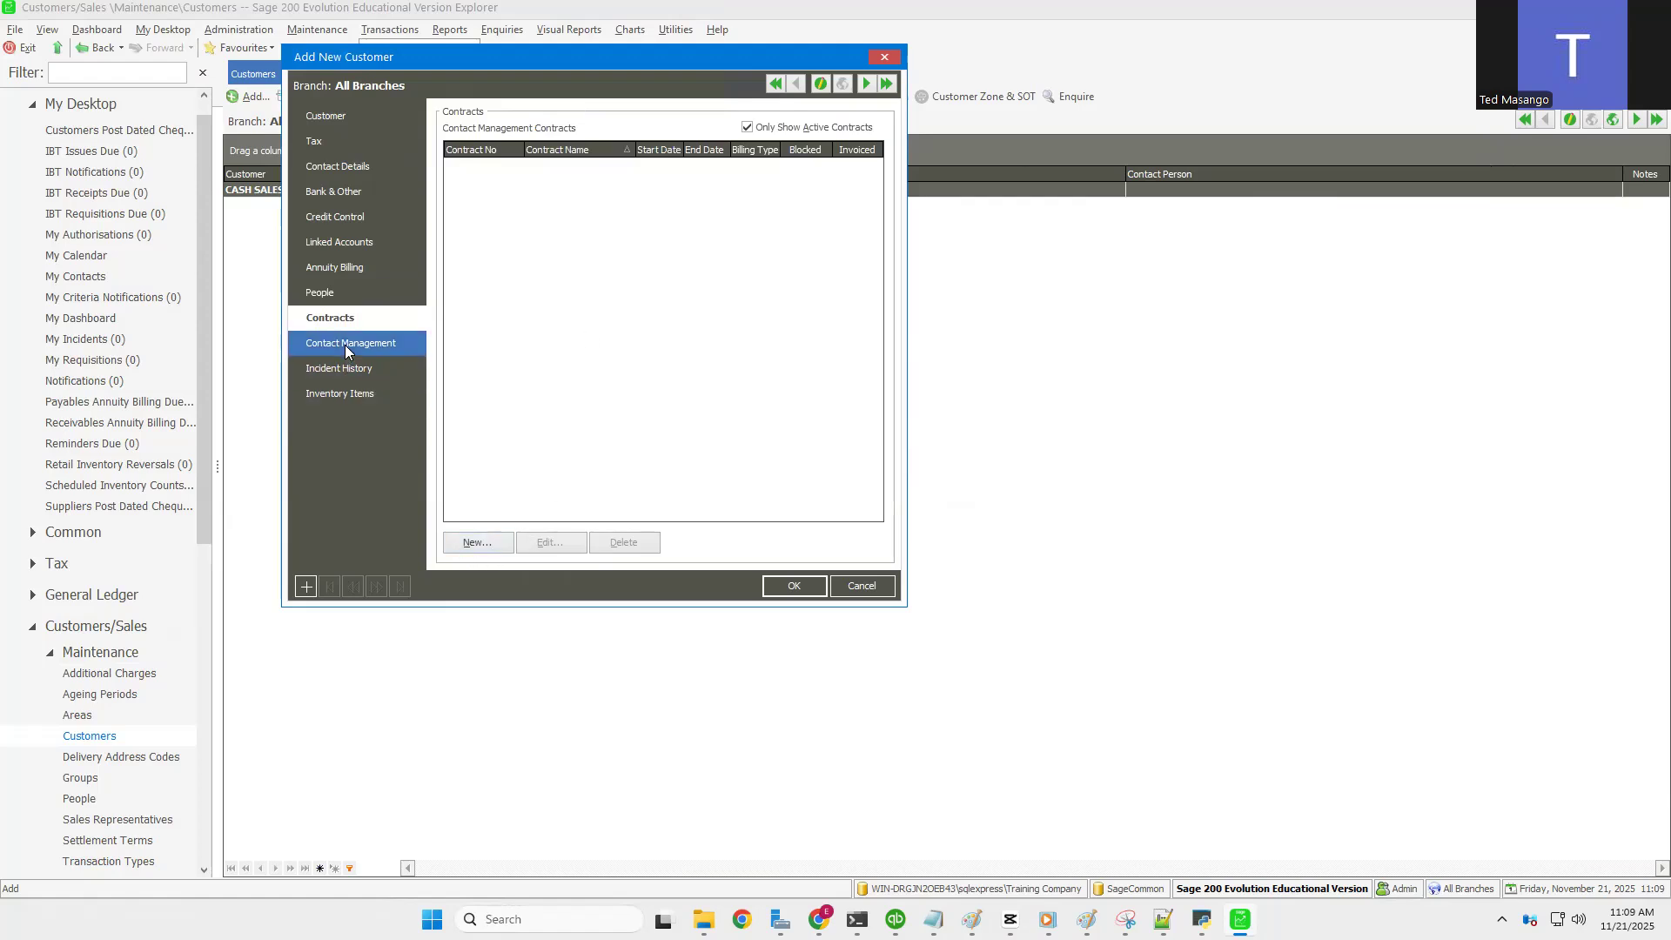
pyautogui.click(355, 396)
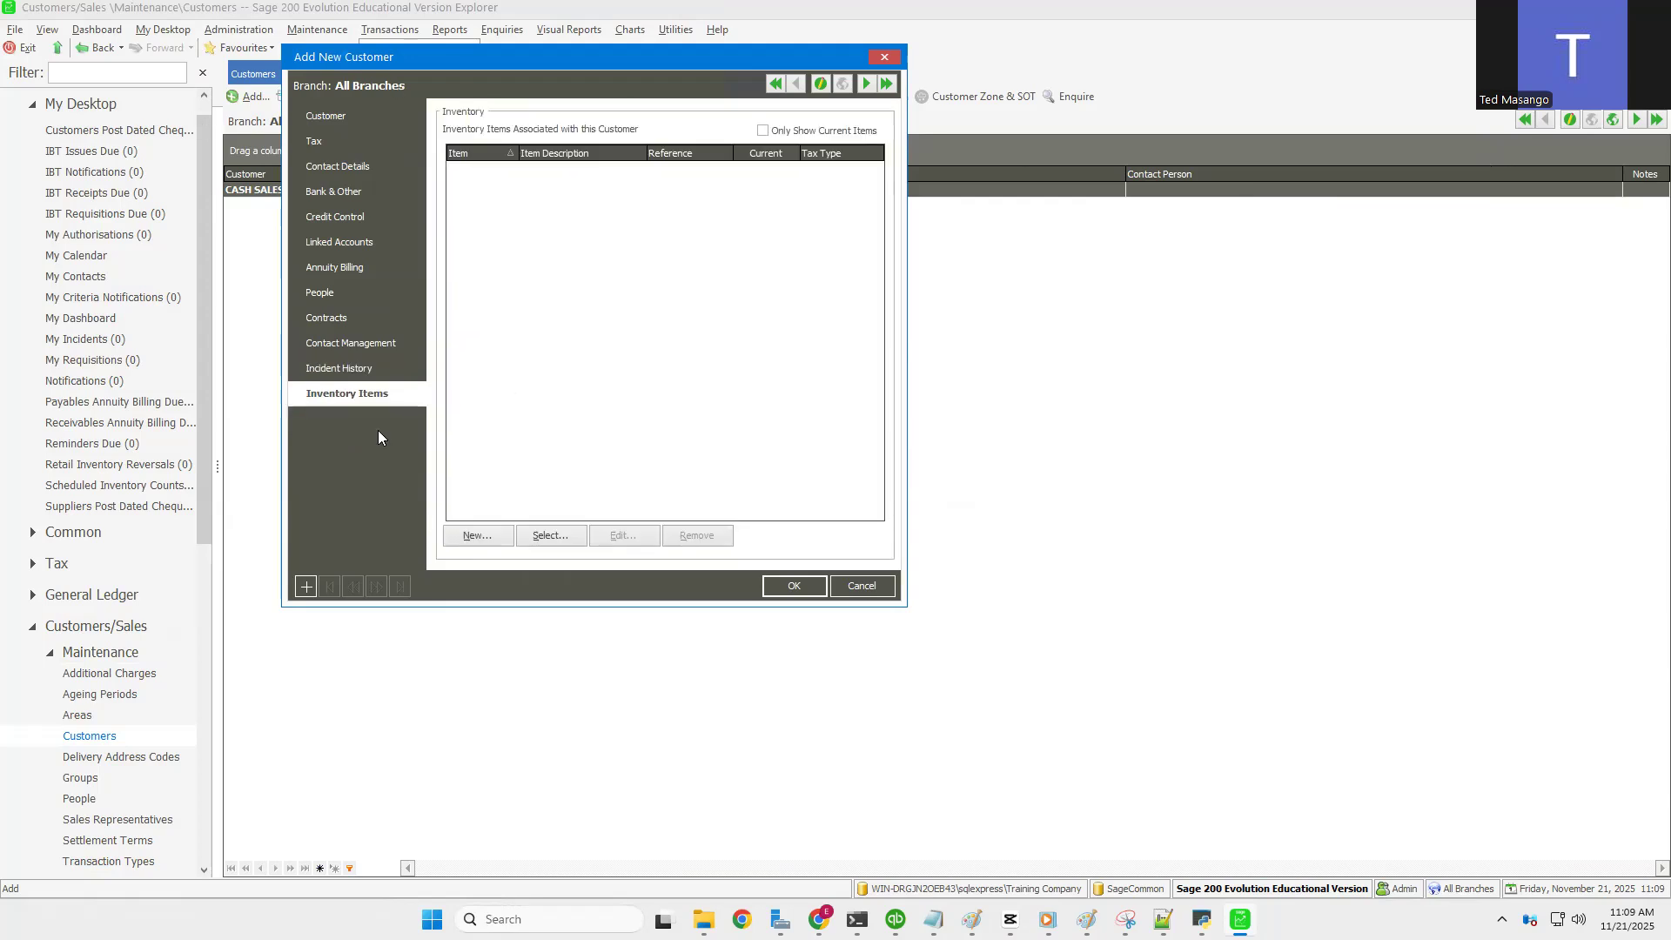
pyautogui.click(330, 116)
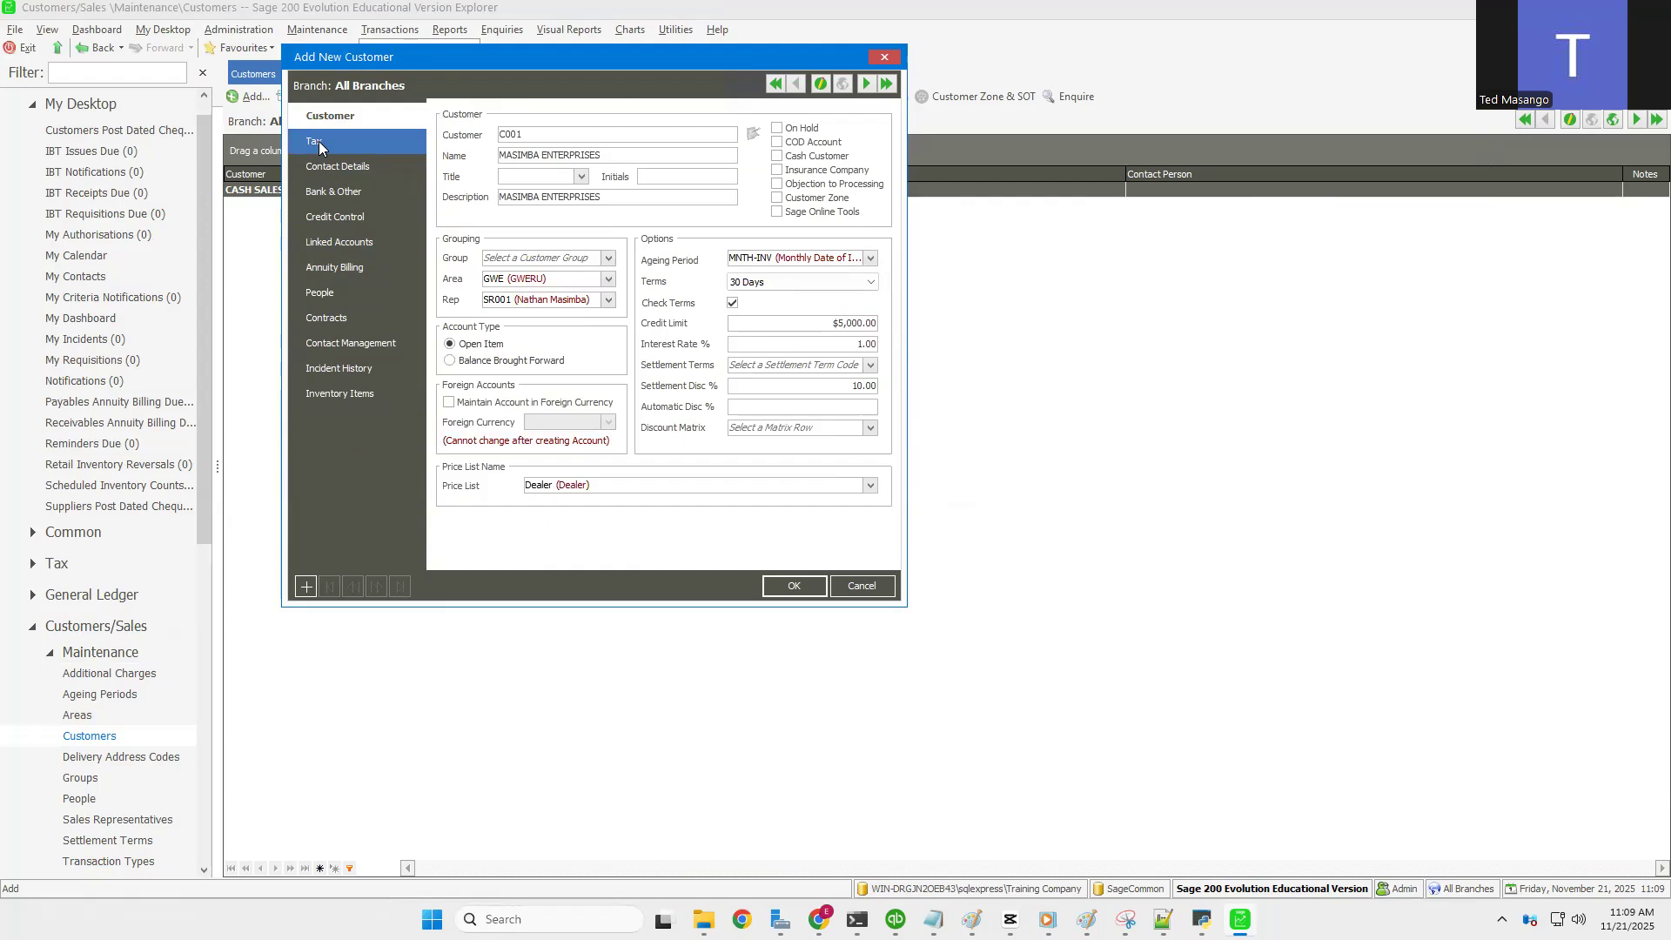
# Step: Recheck the Tax page, then save customer C001 MASIMBA ENTERPRISES with OK
pyautogui.click(319, 143)
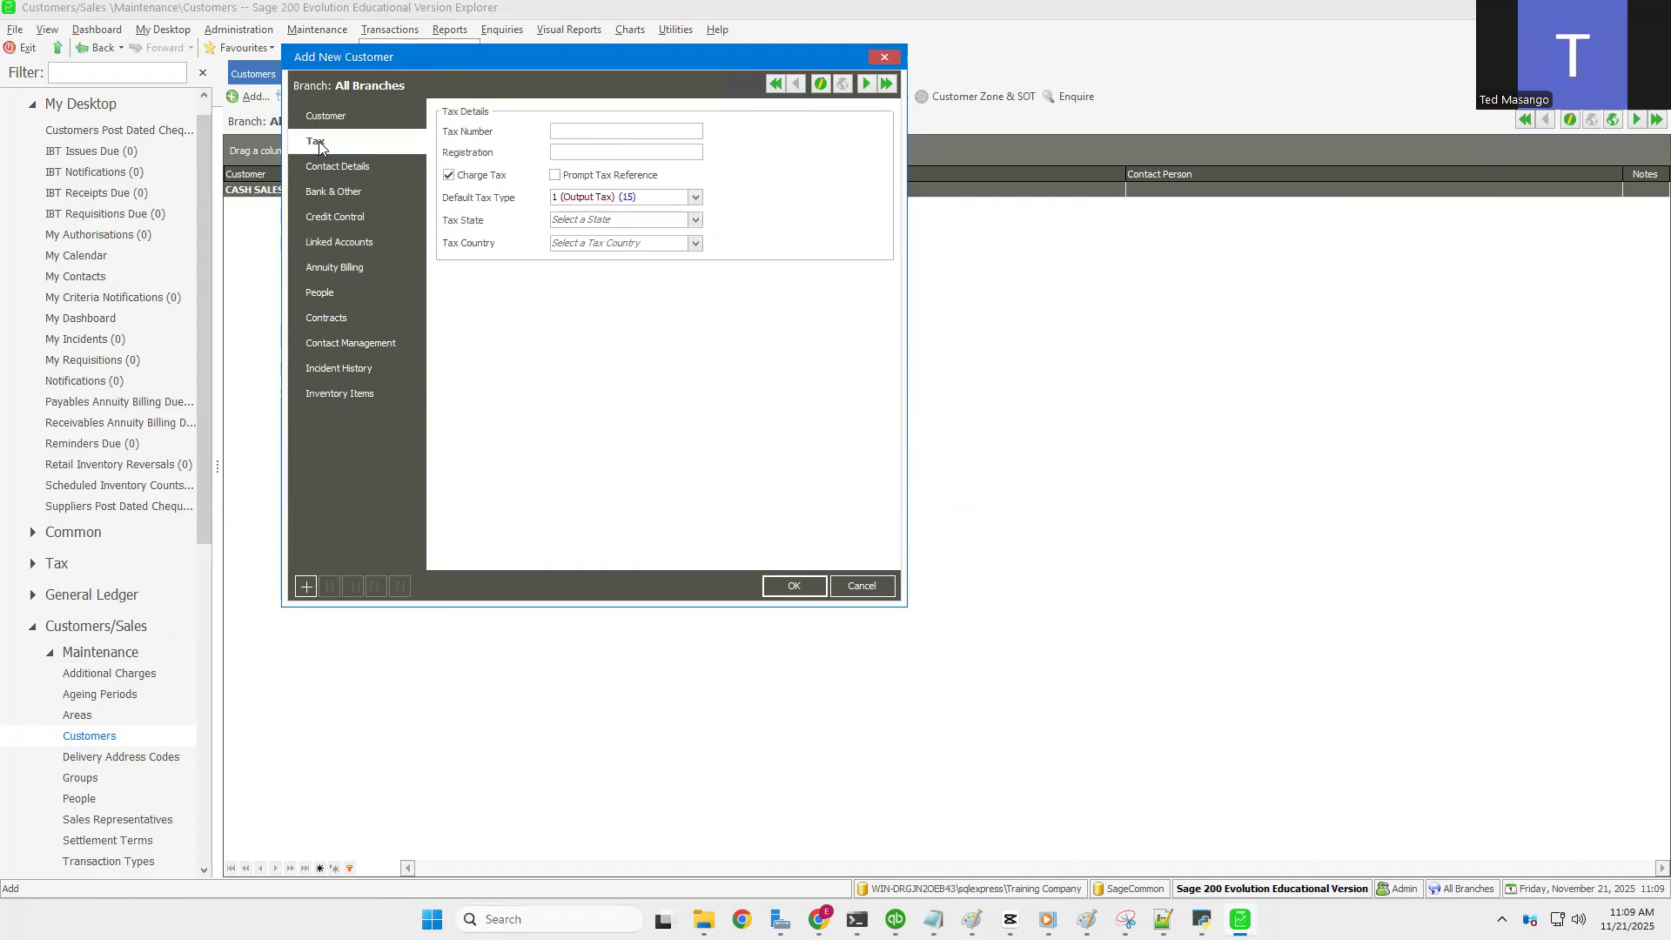
pyautogui.click(335, 119)
pyautogui.click(326, 142)
pyautogui.click(346, 122)
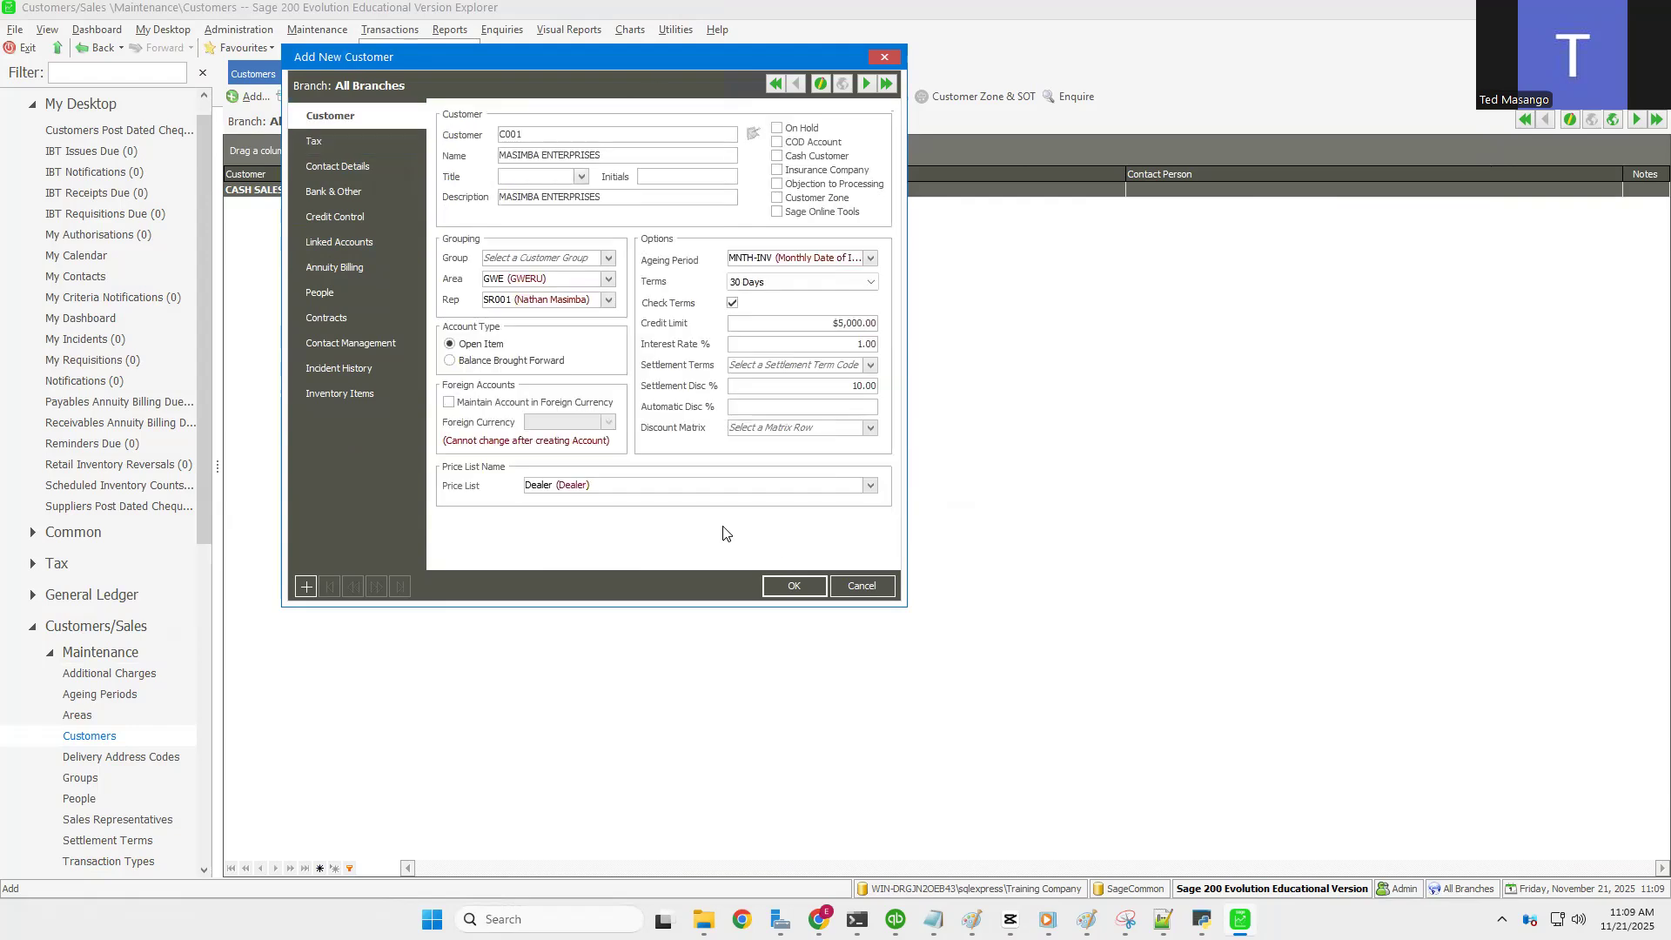
pyautogui.click(788, 584)
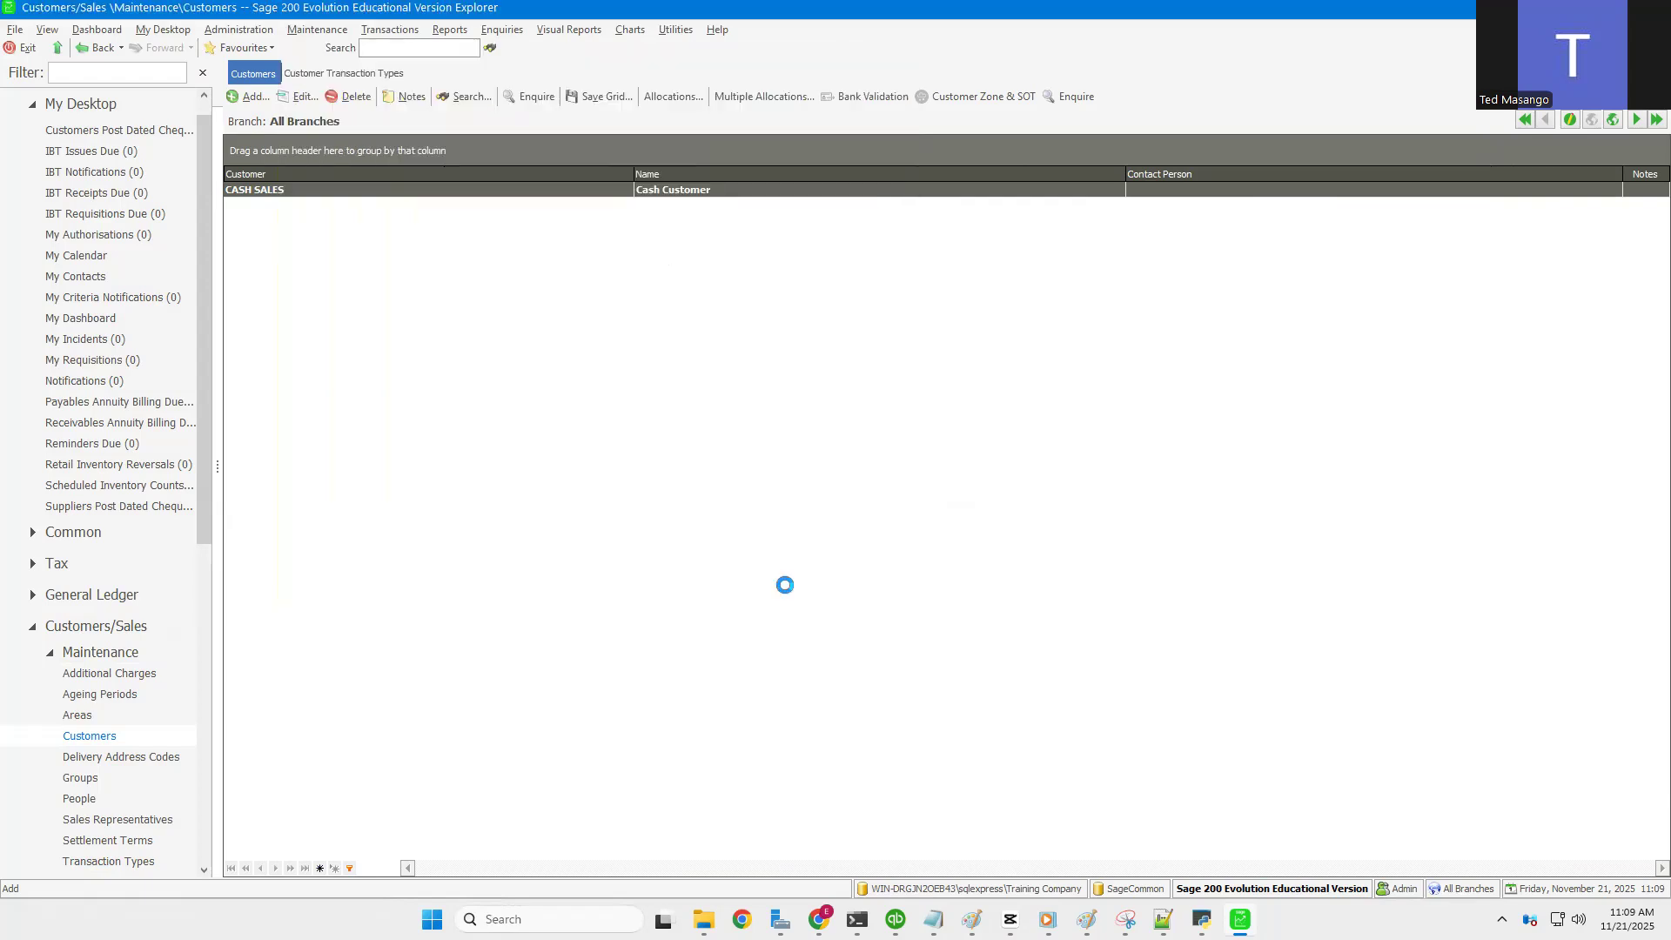